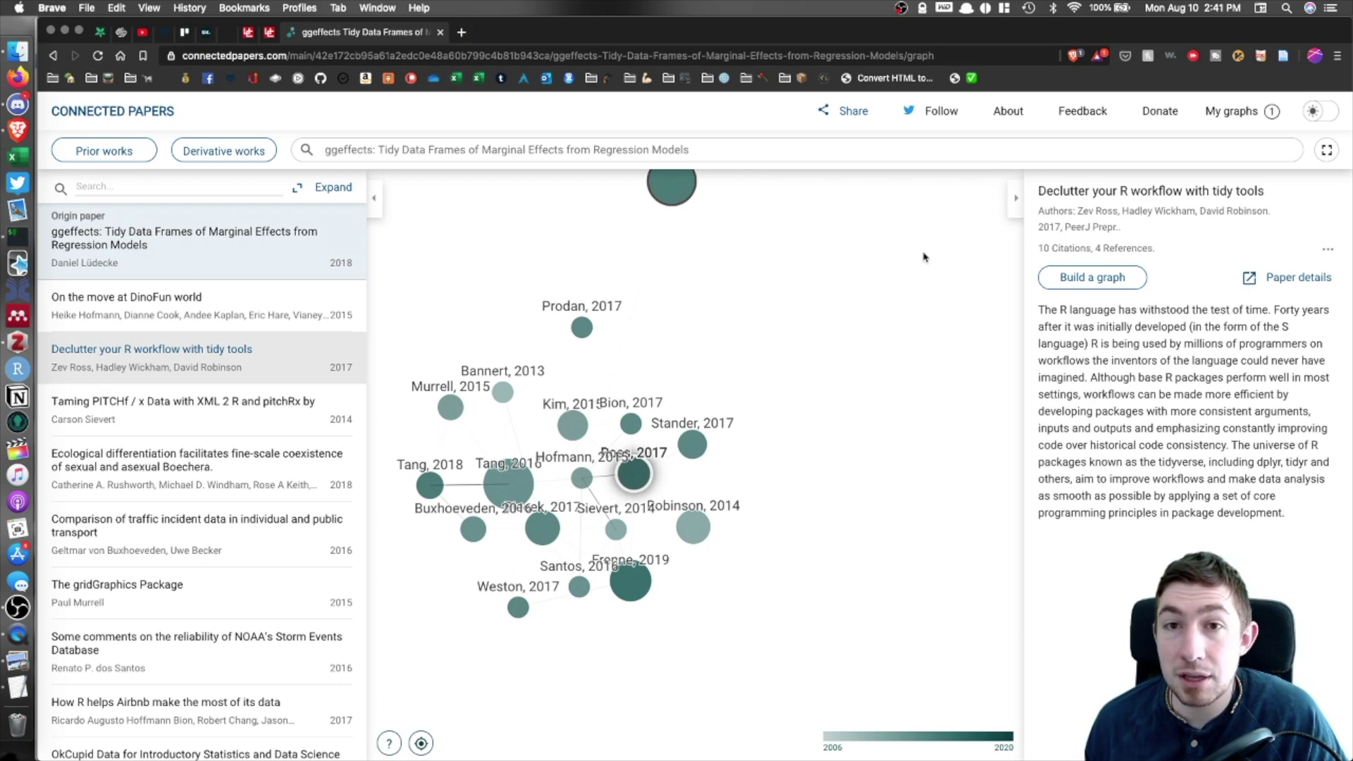
pyautogui.moveTo(855, 338); pyautogui.dragTo(866, 463)
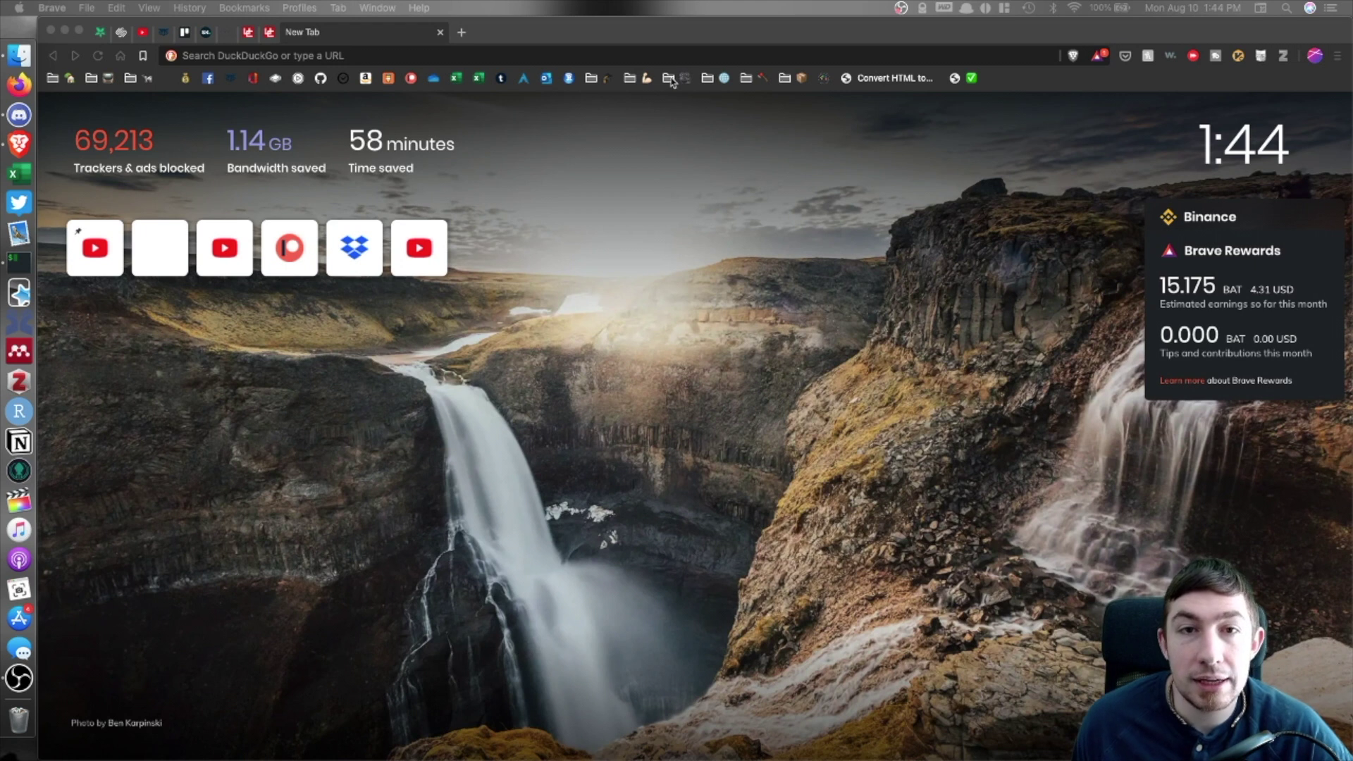
# Open the bookmarked ORCID sign-in page and sign in to the researcher account.
pyautogui.click(606, 79)
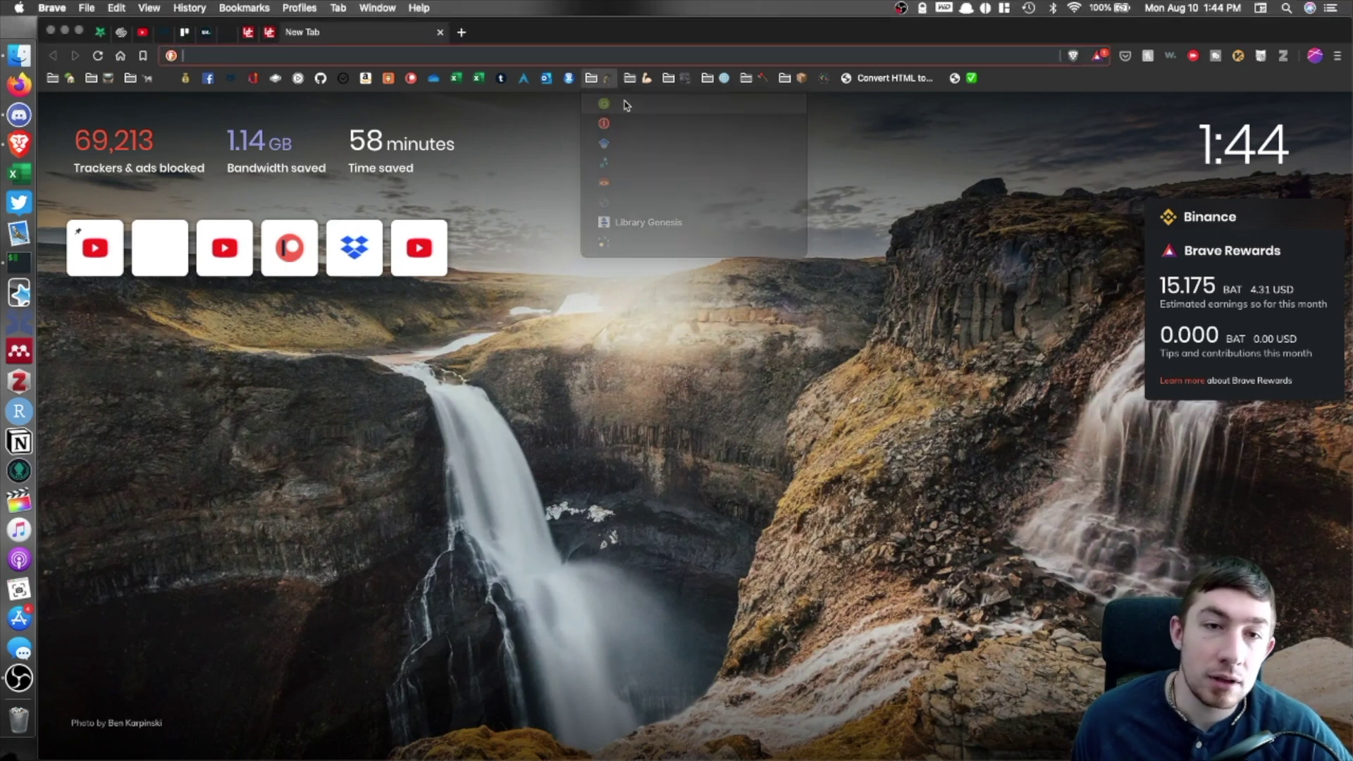
pyautogui.click(626, 105)
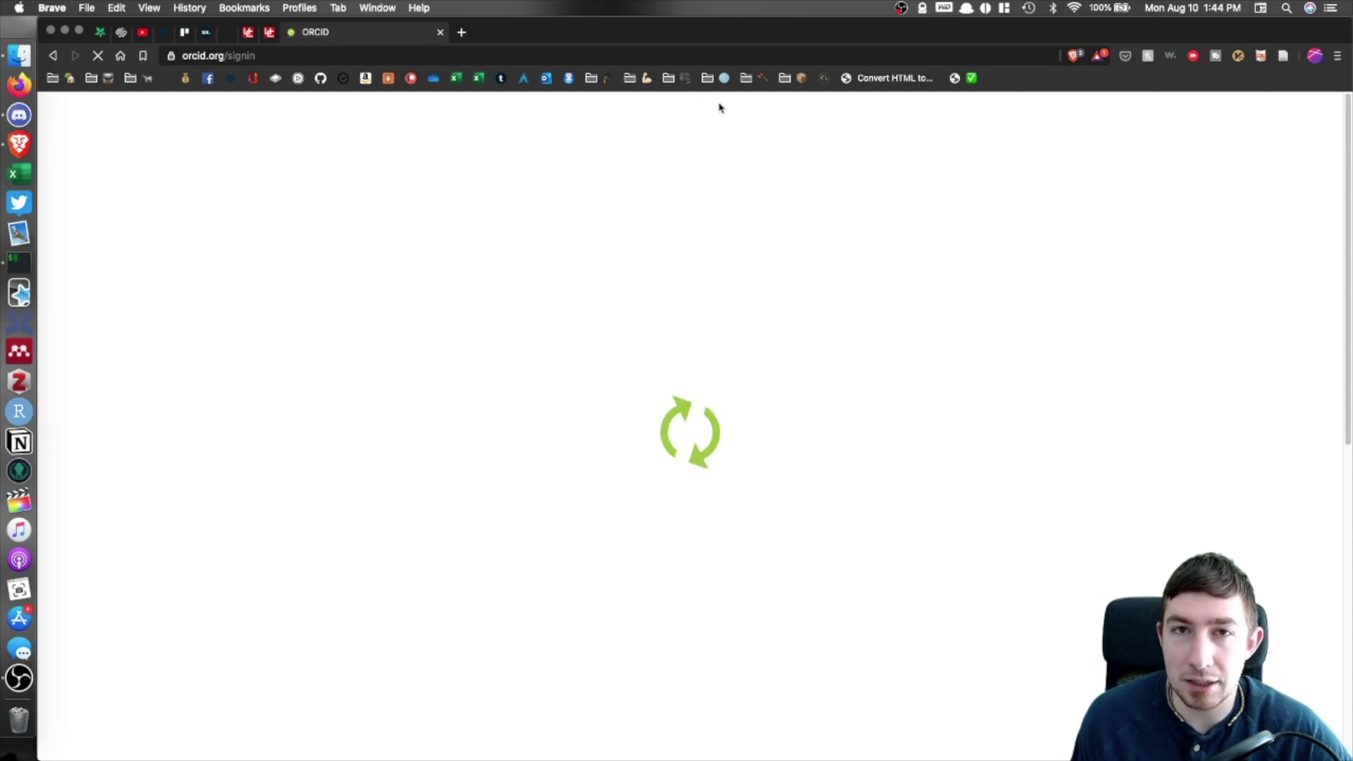
pyautogui.click(637, 426)
pyautogui.click(619, 456)
pyautogui.click(706, 516)
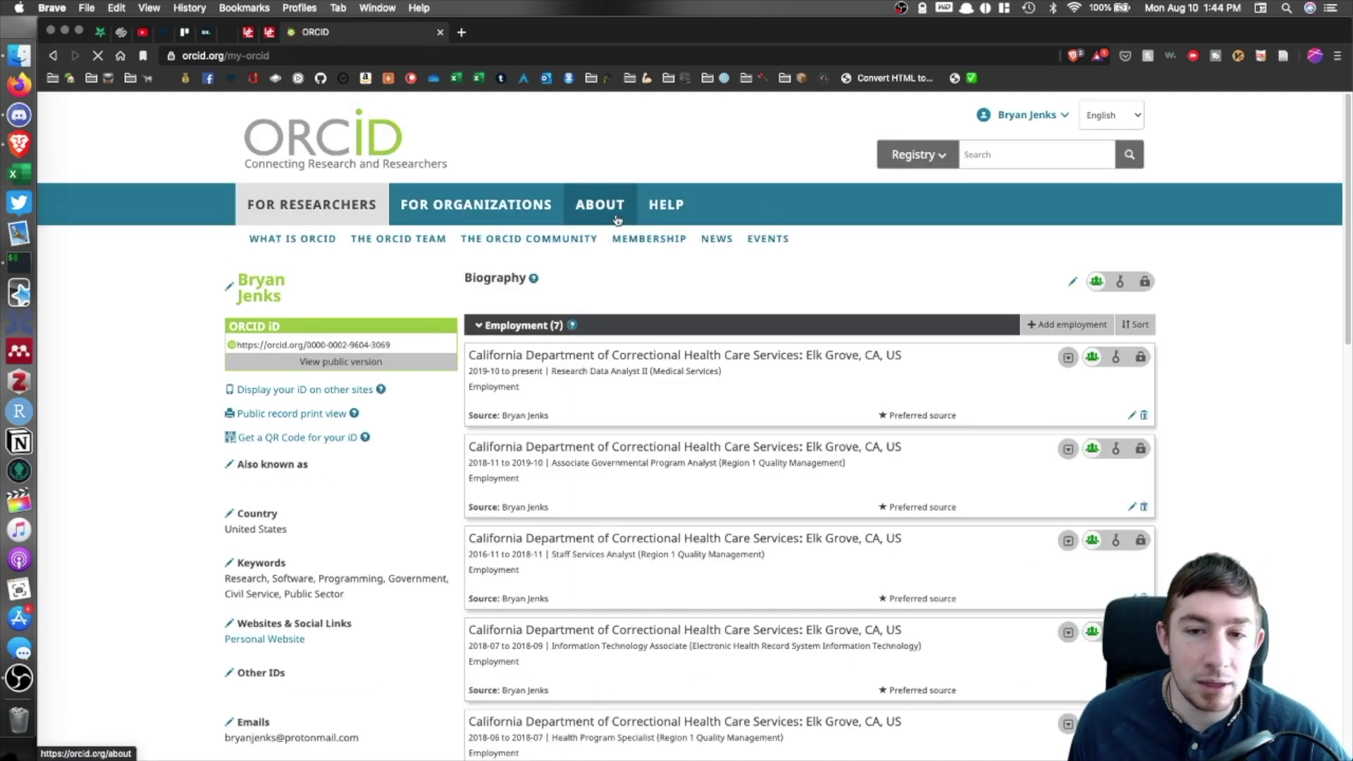
# Review the ORCID record down to its works section and highlight the ORCID iD number in the profile link.
pyautogui.scroll(-5, 628, 251)
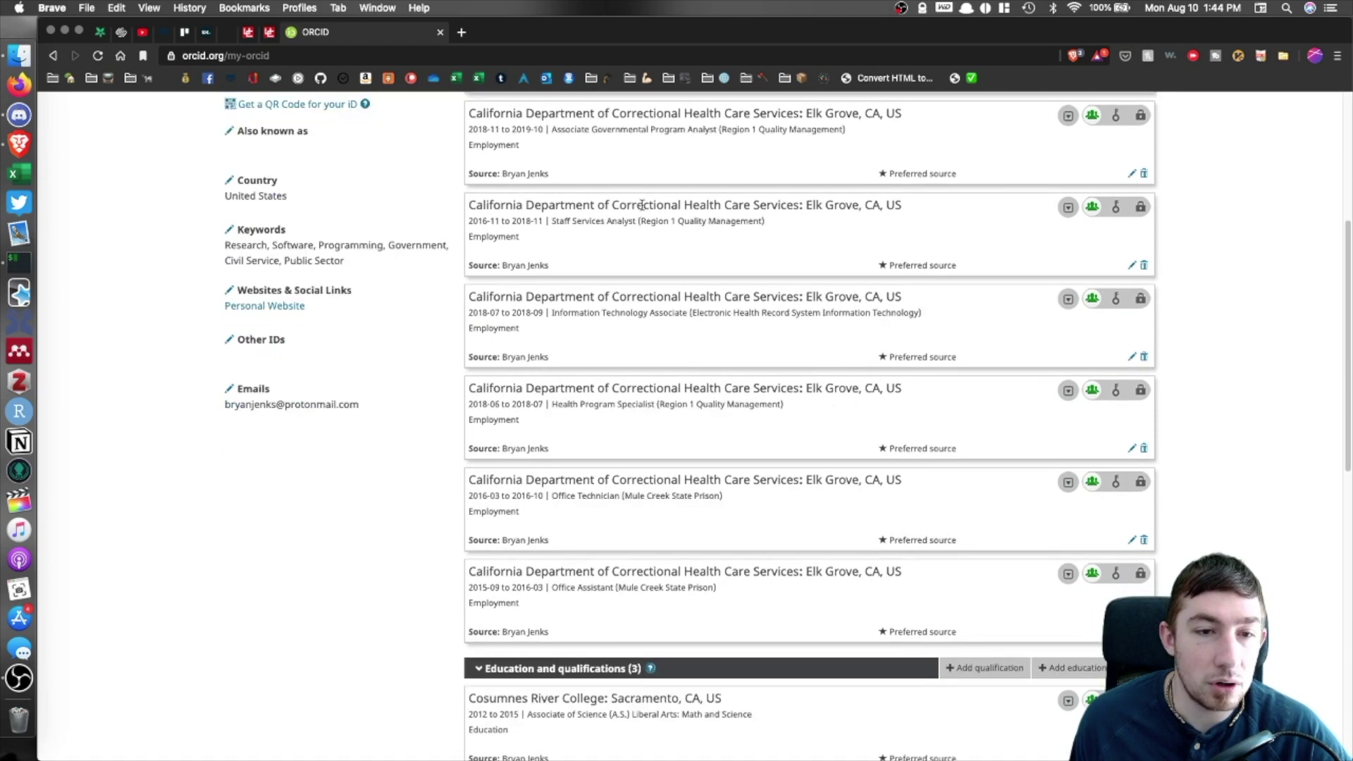
pyautogui.scroll(-9, 637, 205)
pyautogui.scroll(-3, 670, 233)
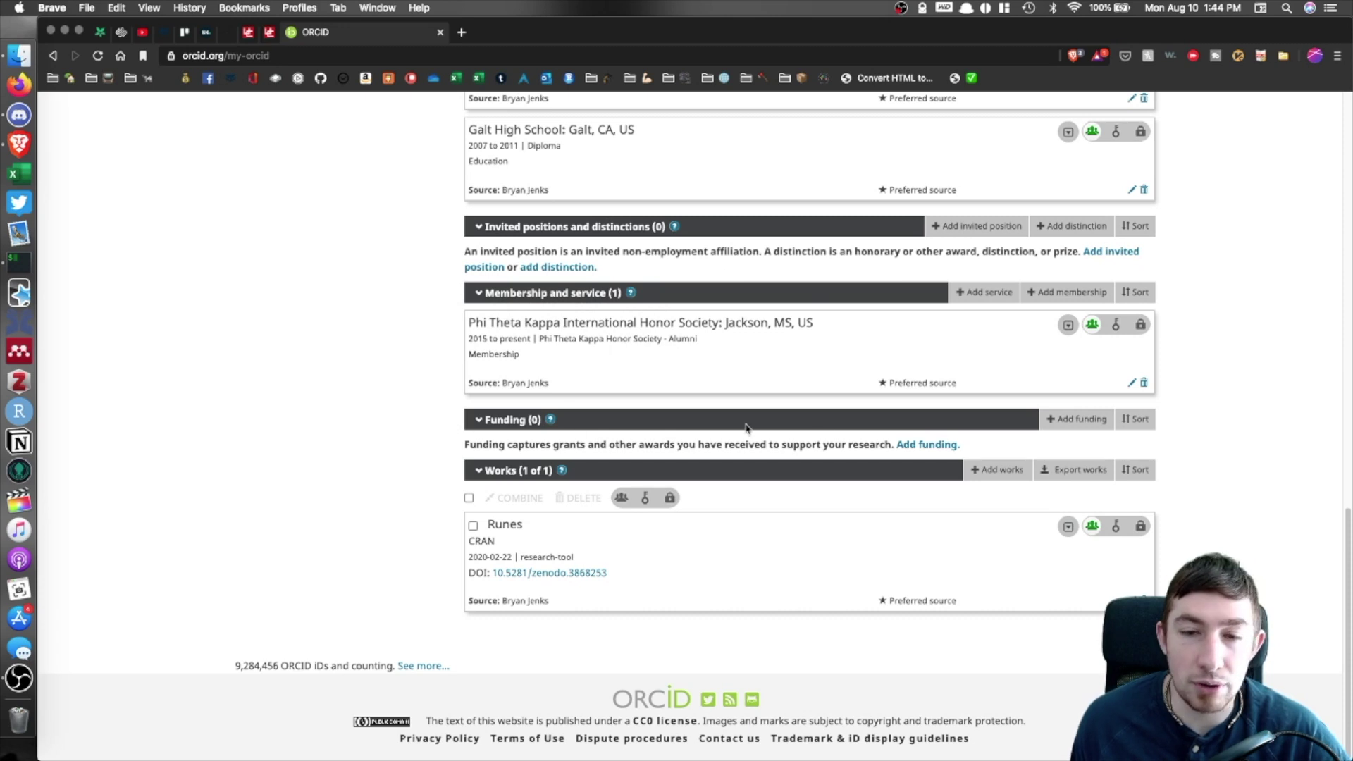
pyautogui.scroll(12, 791, 428)
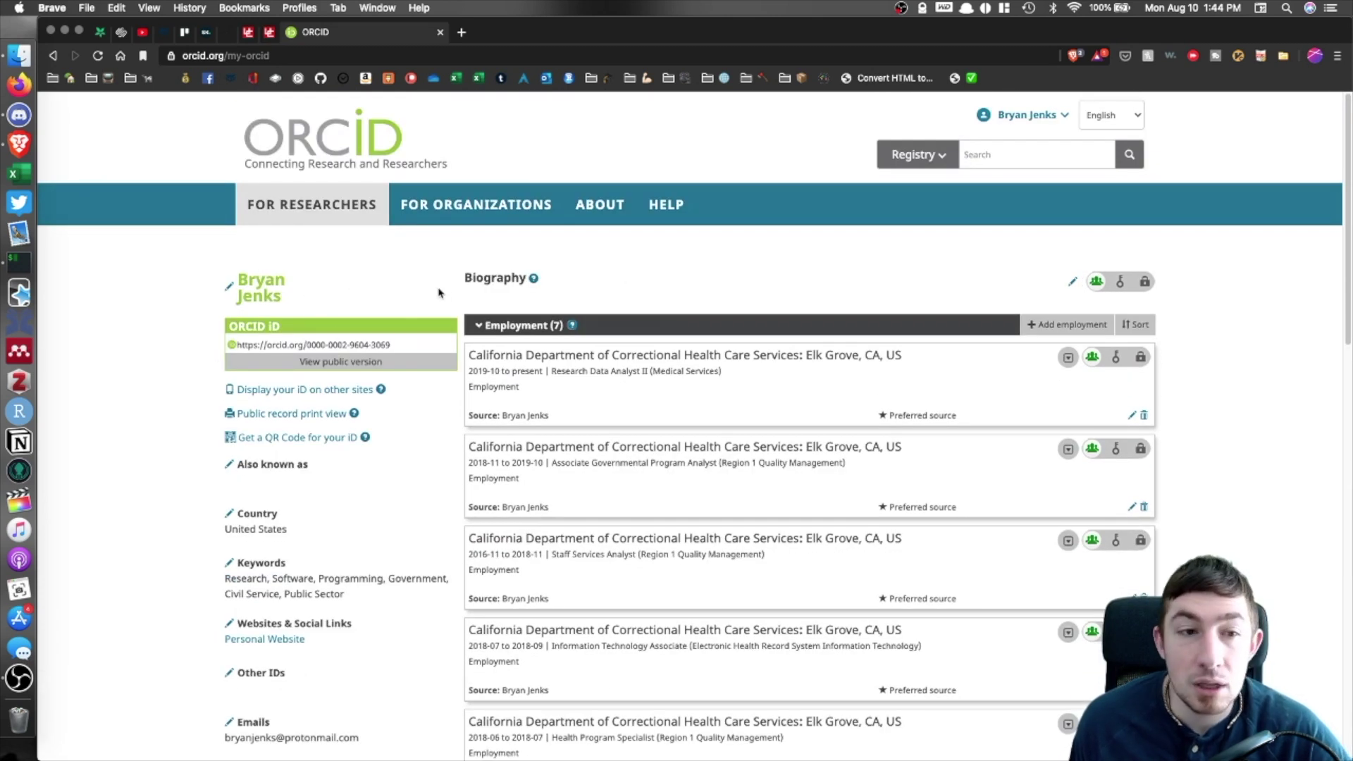
pyautogui.moveTo(427, 349); pyautogui.dragTo(246, 346)
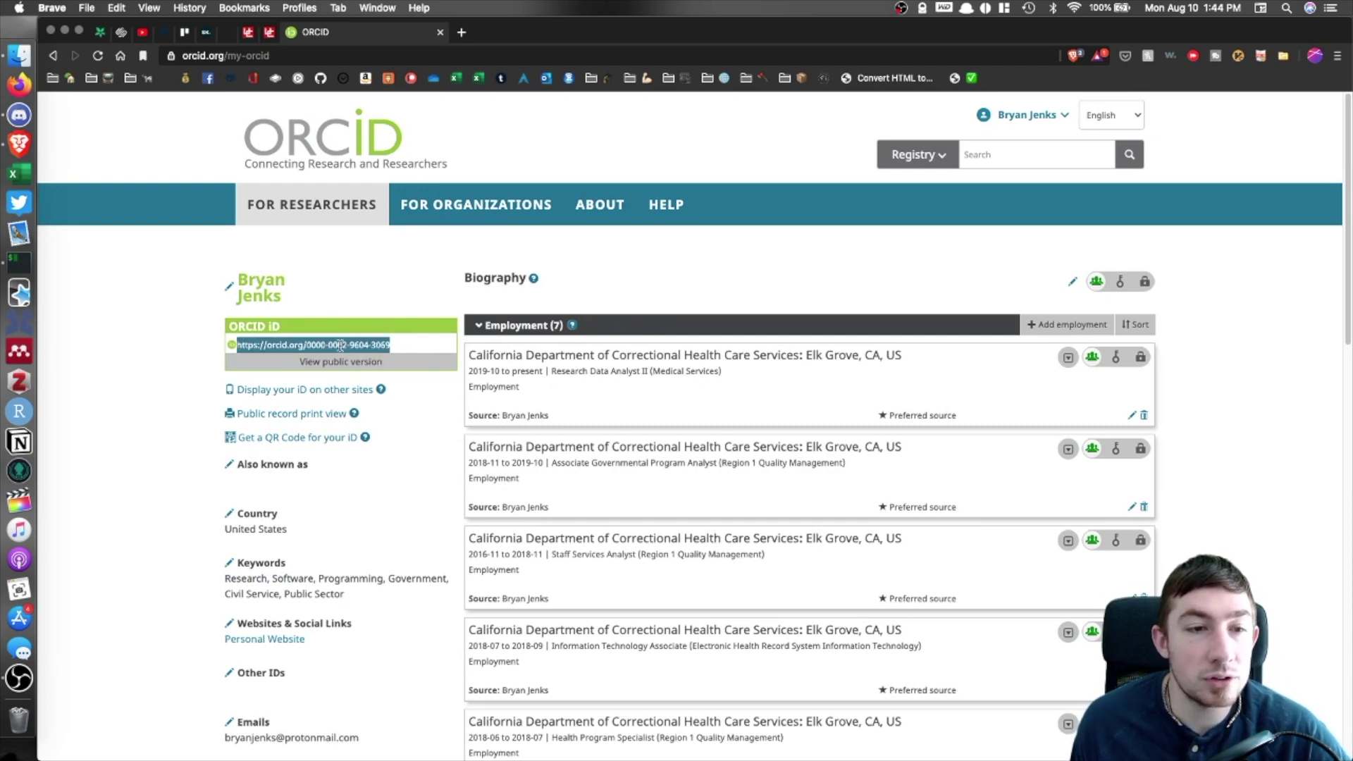
pyautogui.moveTo(399, 350); pyautogui.dragTo(310, 342)
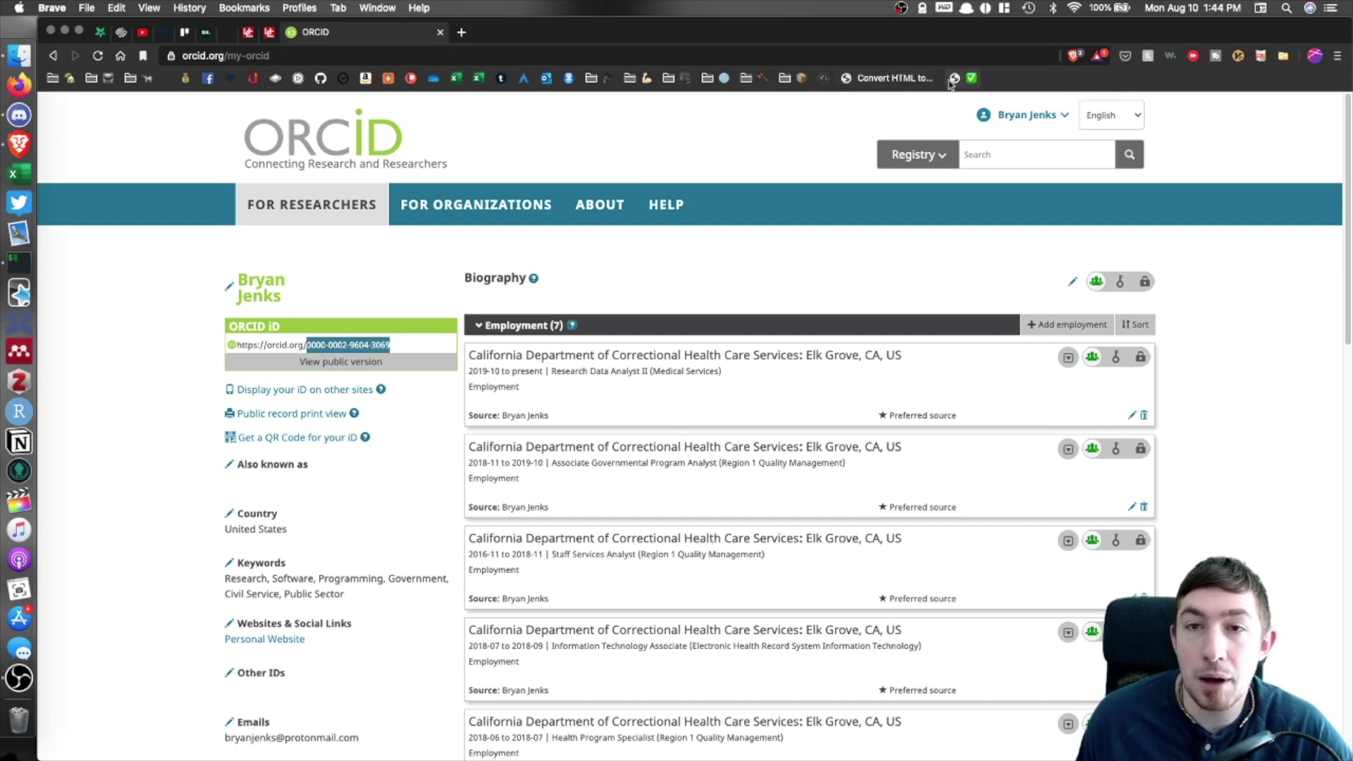
# Open the runes package page on CRAN and view the author's public ORCID record through the linked iD.
pyautogui.click(795, 83)
pyautogui.click(845, 103)
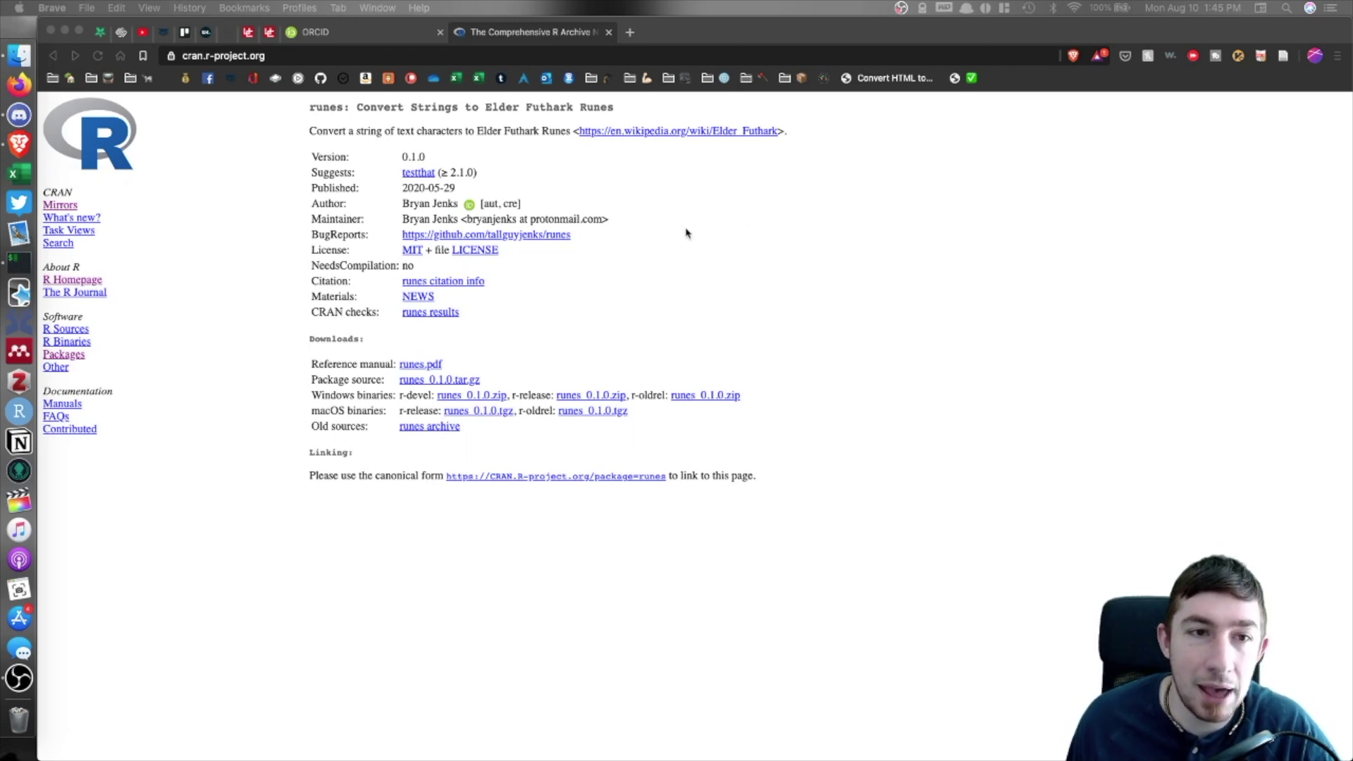
pyautogui.click(412, 209)
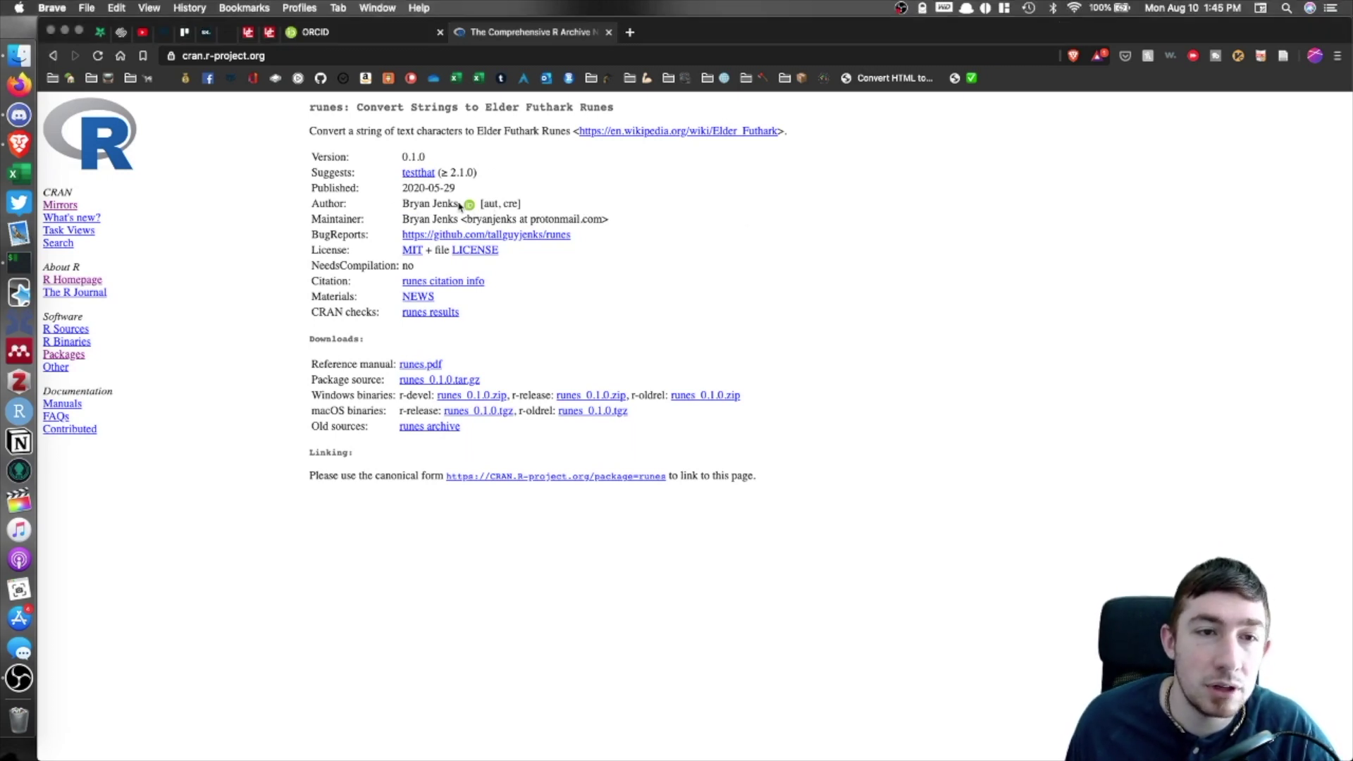
pyautogui.click(471, 208)
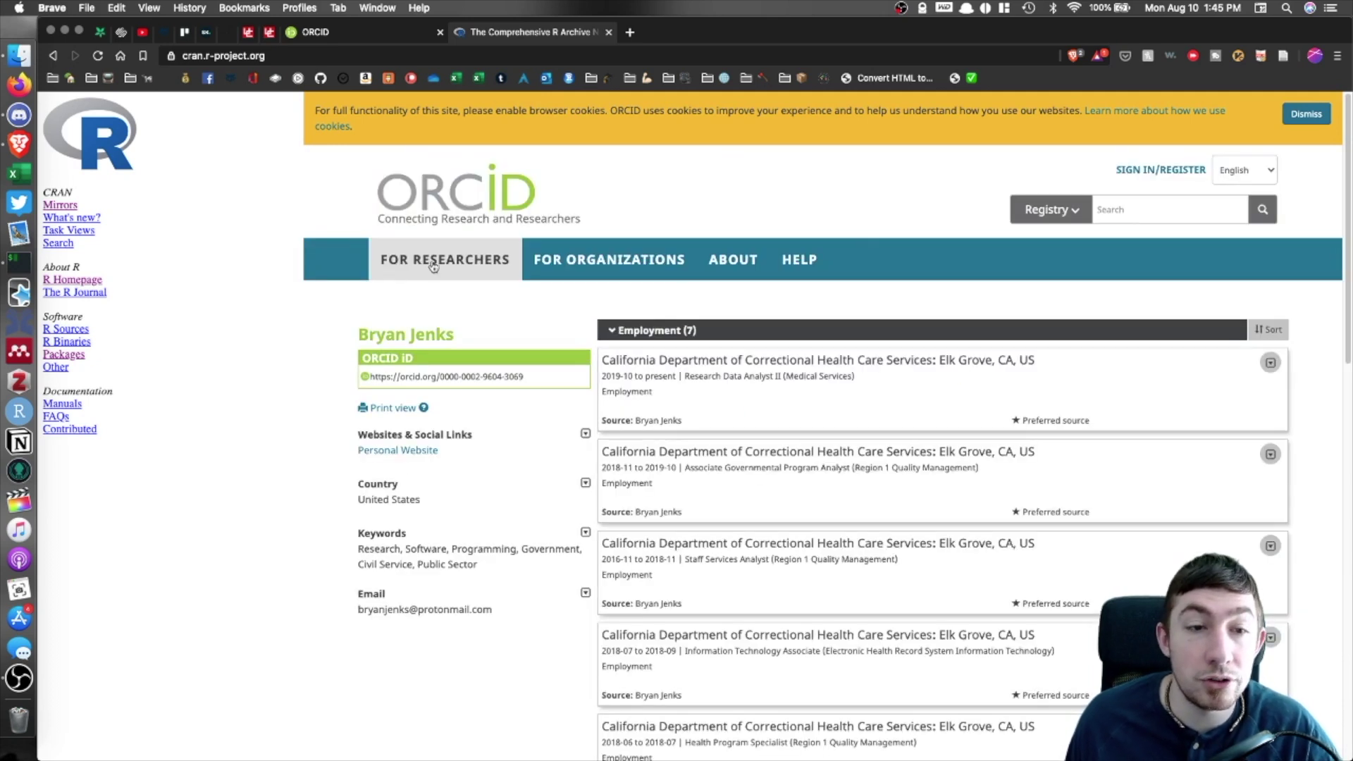
pyautogui.scroll(-1, 452, 338)
pyautogui.scroll(-3, 737, 260)
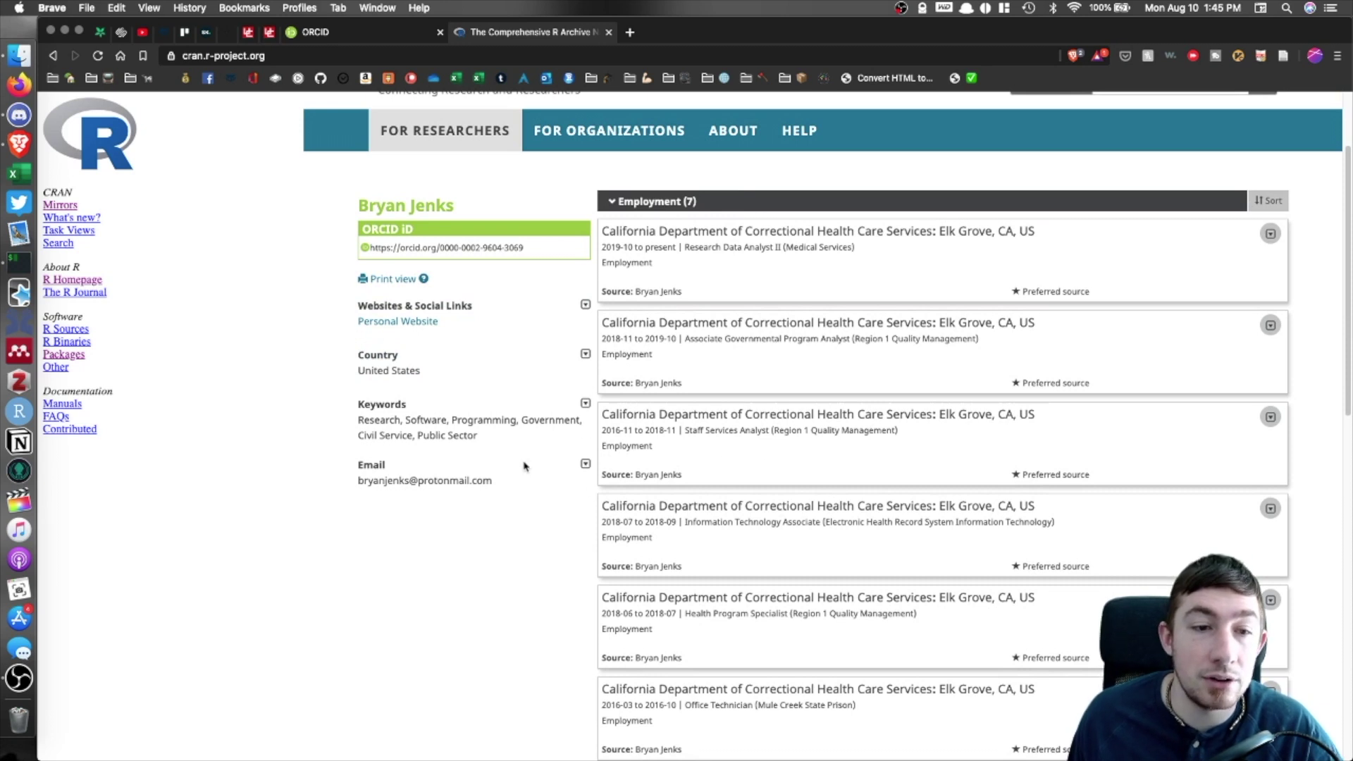
pyautogui.scroll(-10, 806, 311)
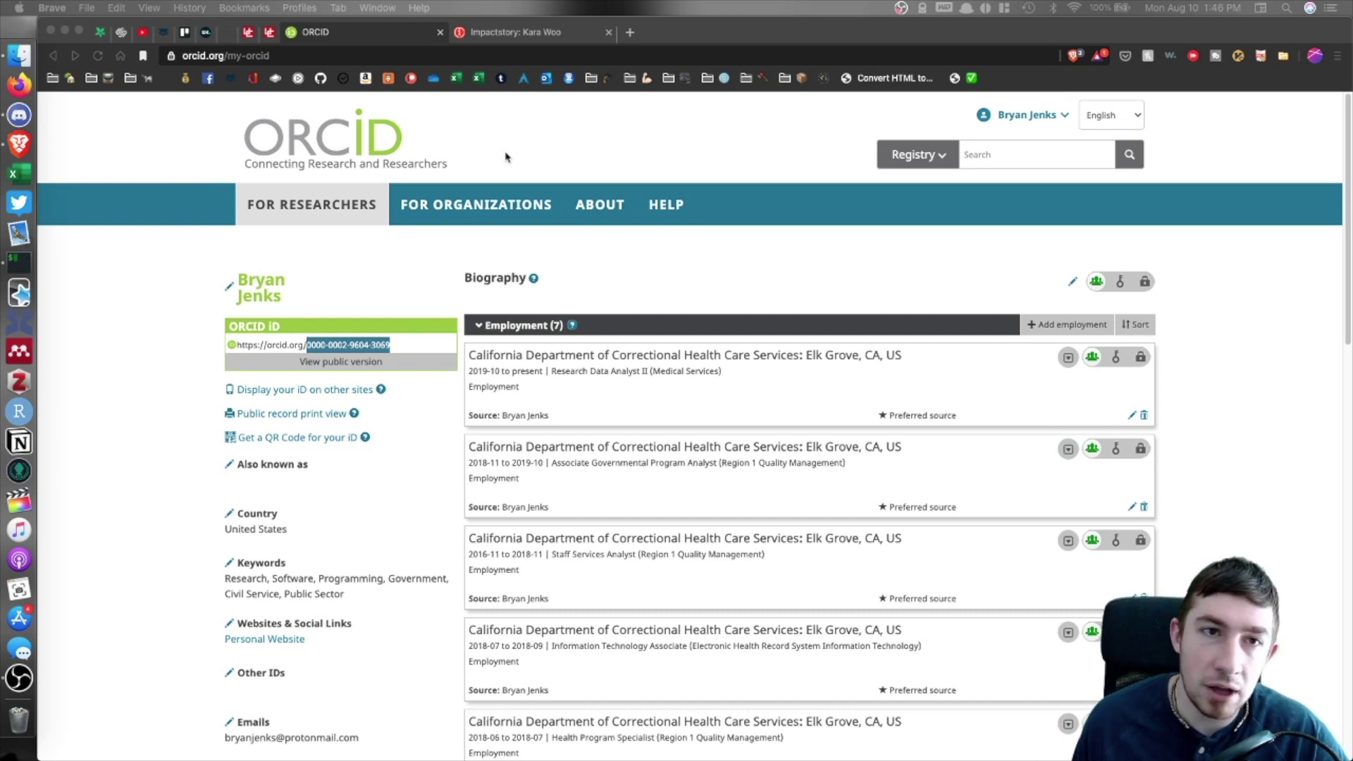
# Switch to the open Impactstory profile and highlight the ORCID iD in its web address.
pyautogui.click(581, 32)
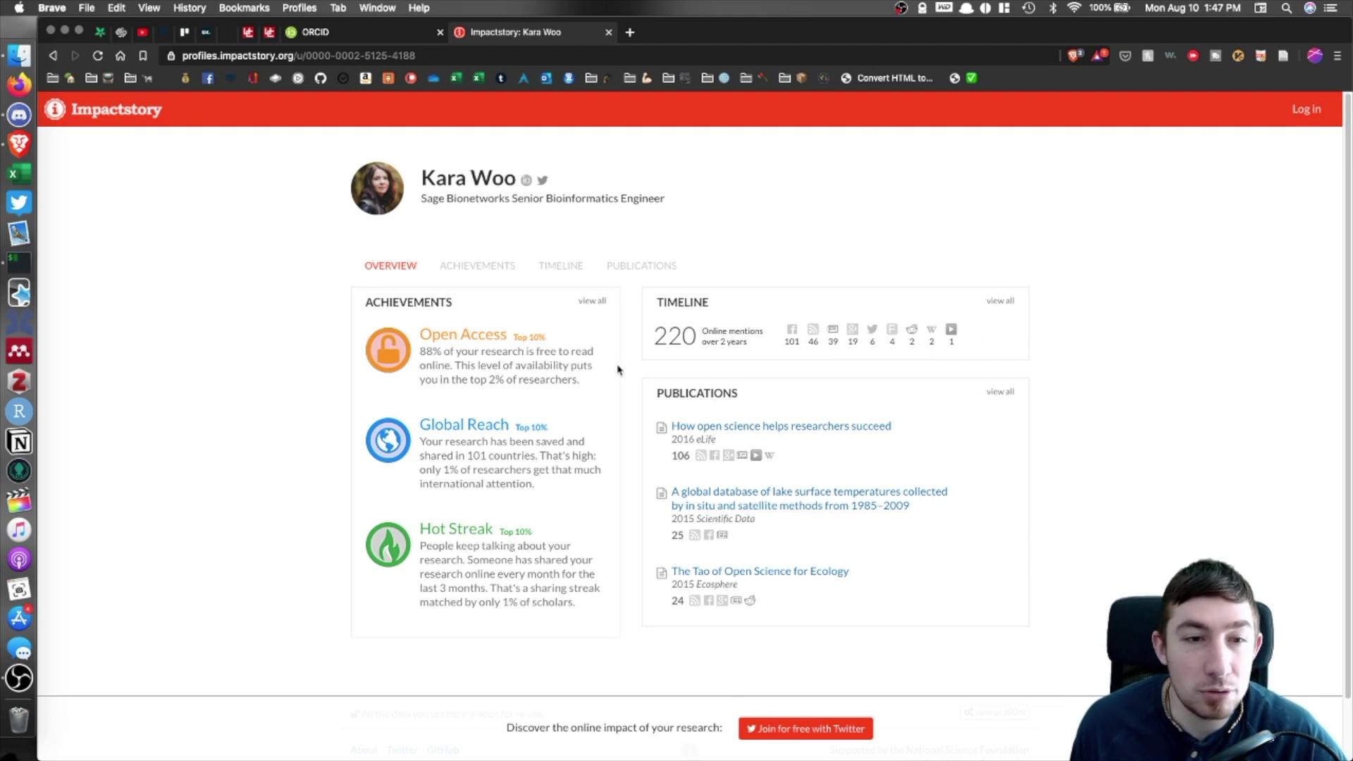
pyautogui.moveTo(449, 56); pyautogui.dragTo(308, 54)
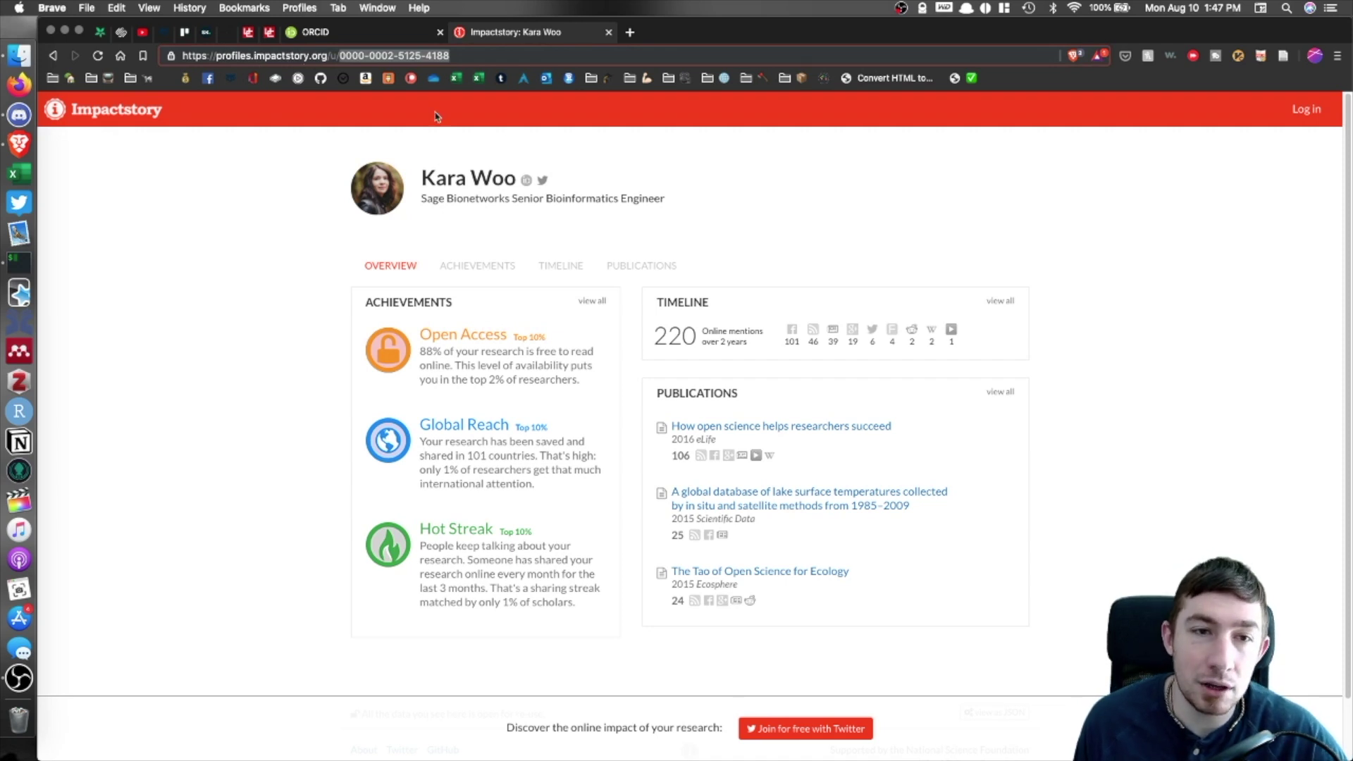
pyautogui.click(745, 175)
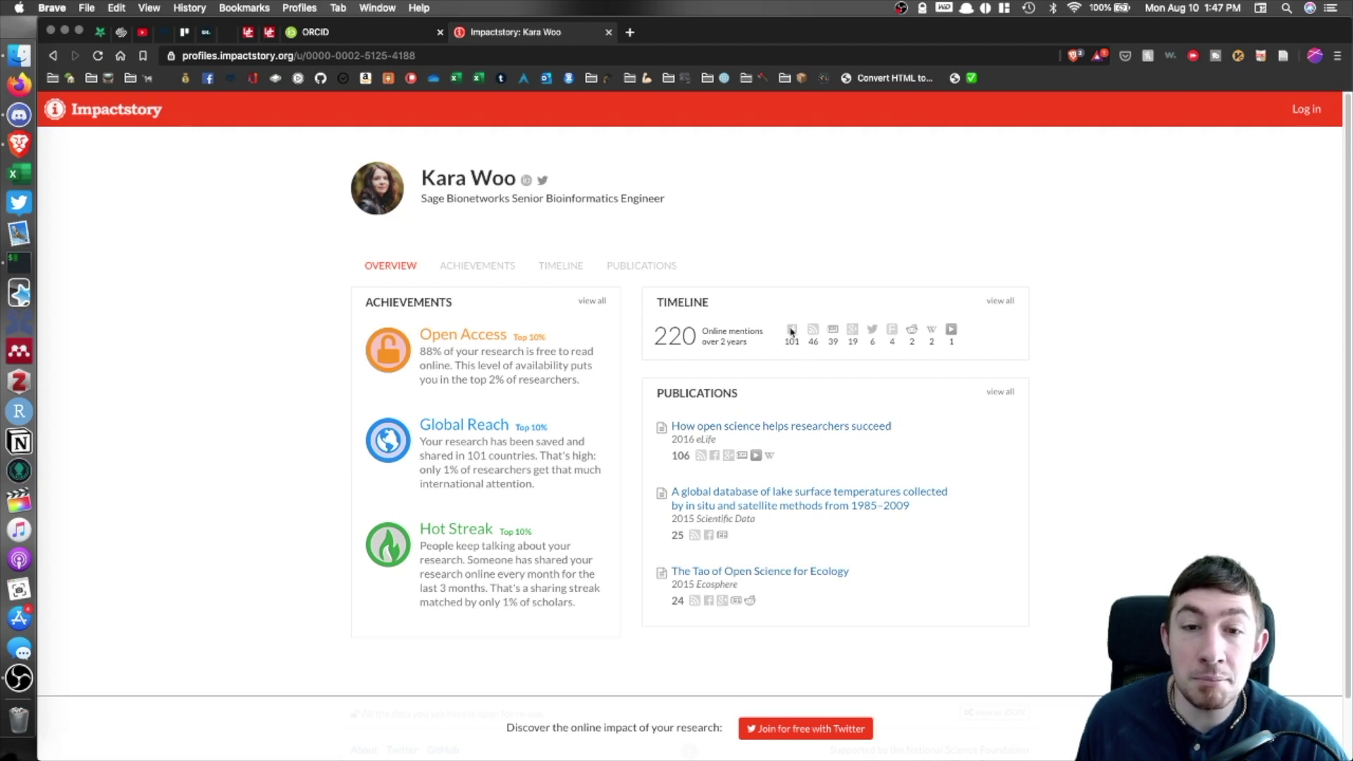
# Look through the researcher's achievements on the Impactstory profile.
pyautogui.click(477, 268)
pyautogui.scroll(-5, 524, 330)
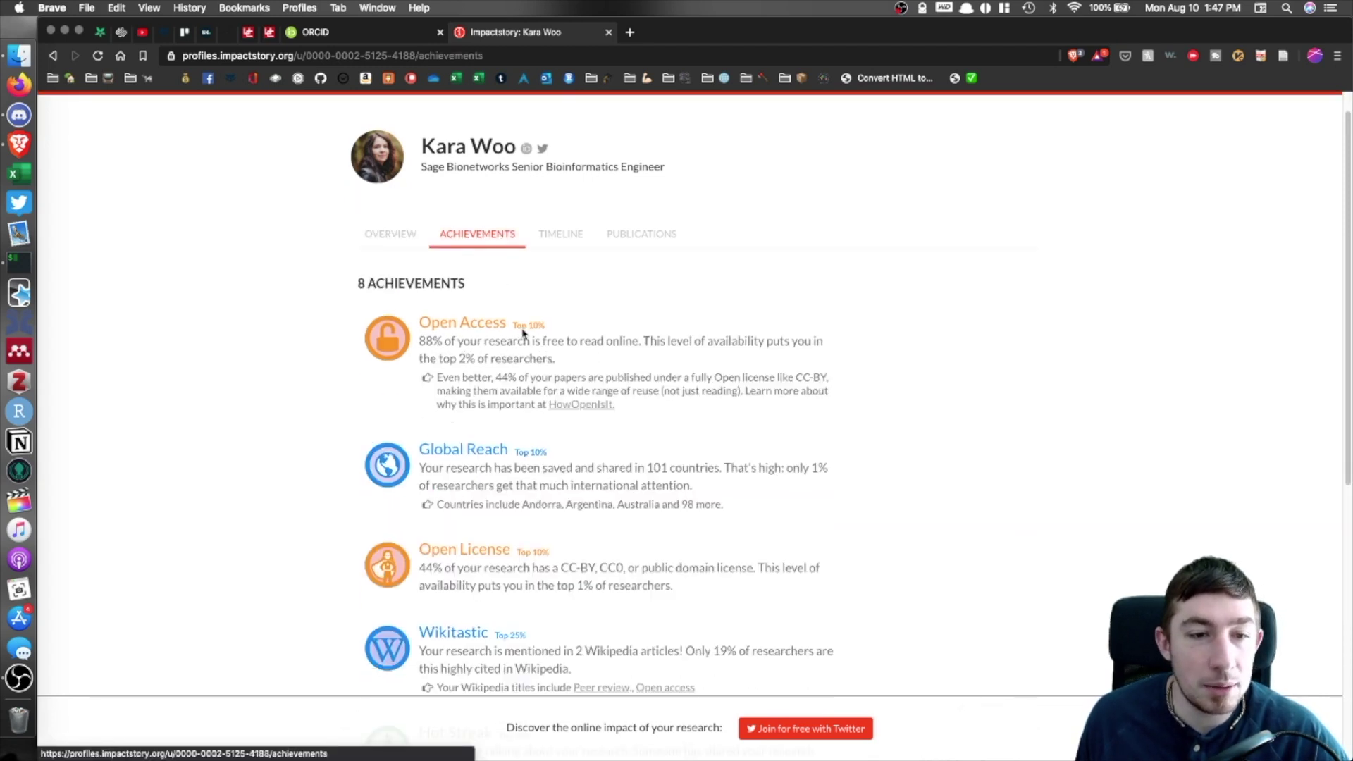
pyautogui.scroll(-2, 523, 332)
pyautogui.scroll(8, 515, 342)
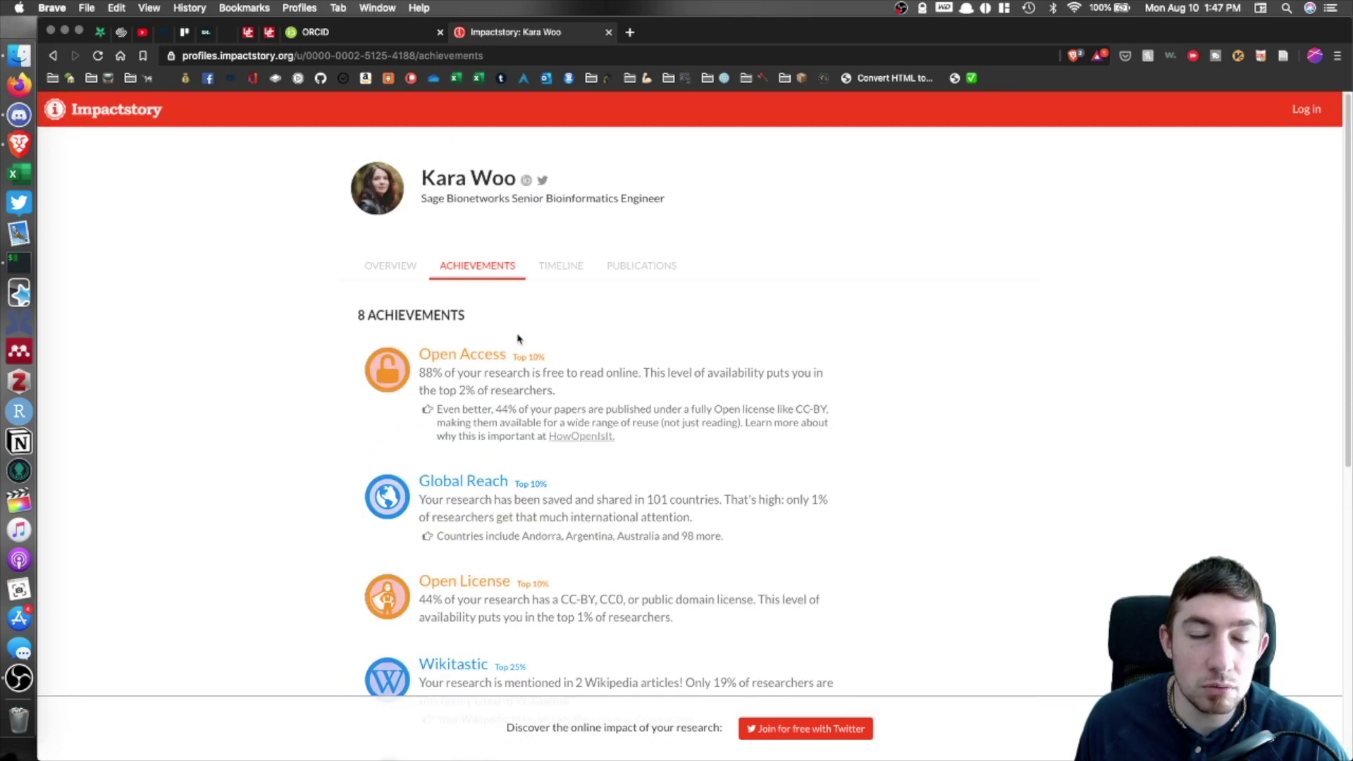
# View the Impactstory profile's timeline and publications list, ending back on the overview.
pyautogui.click(561, 266)
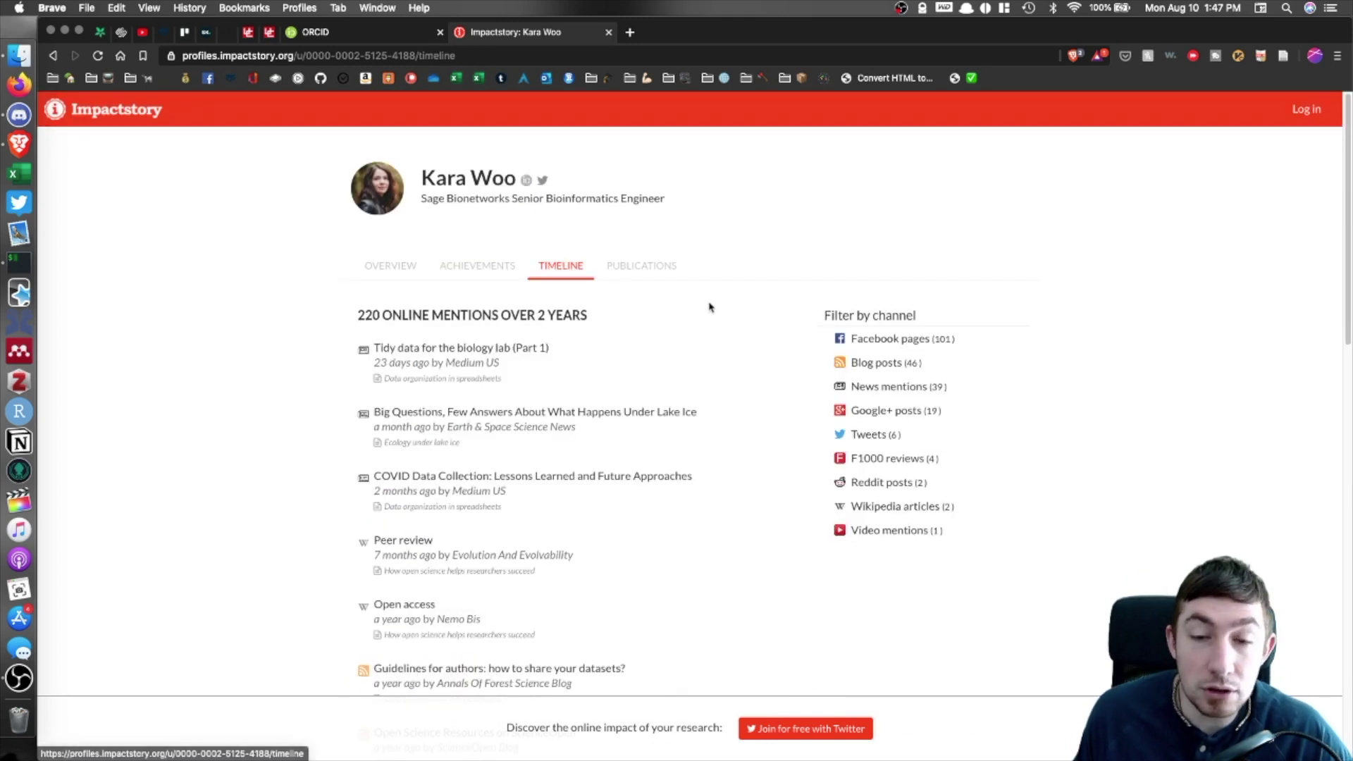
pyautogui.click(638, 267)
pyautogui.scroll(-1, 729, 316)
pyautogui.scroll(-3, 583, 293)
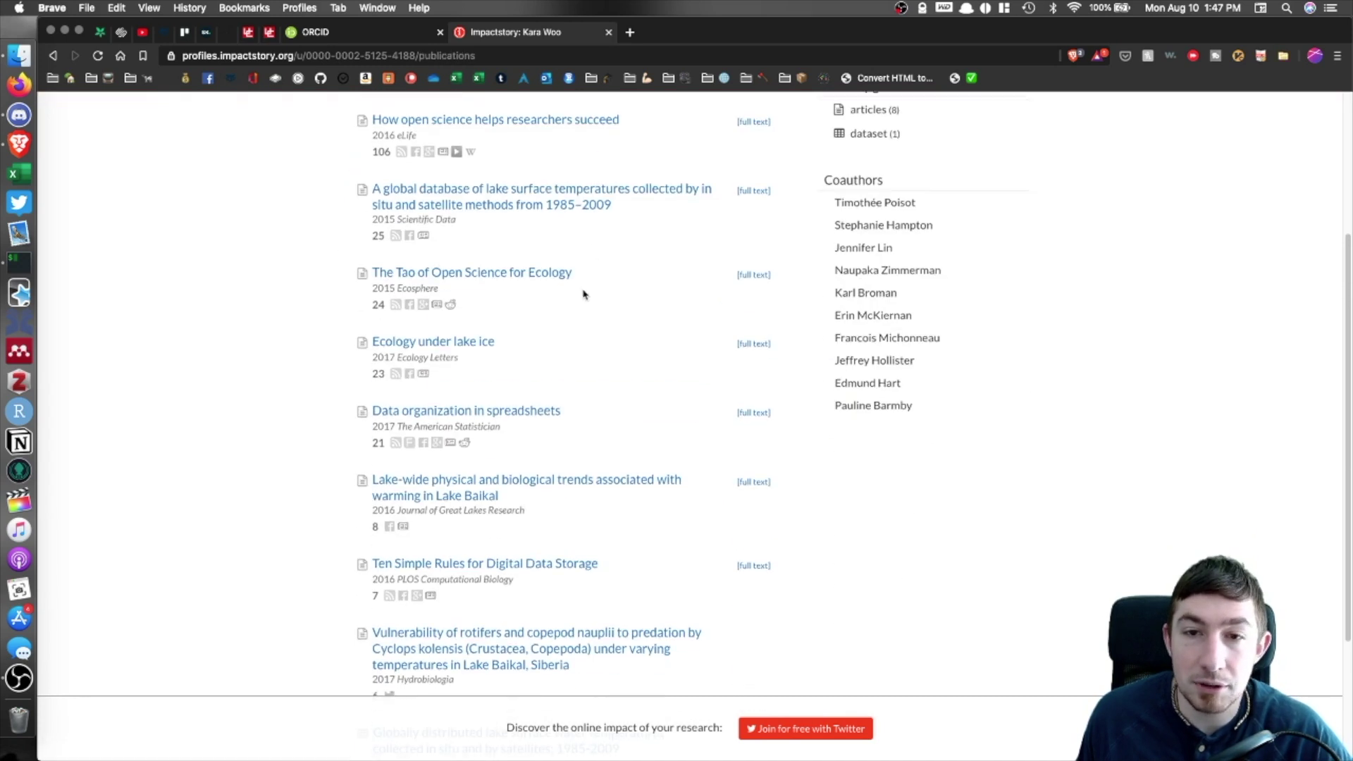
pyautogui.scroll(2, 791, 344)
pyautogui.scroll(2, 795, 273)
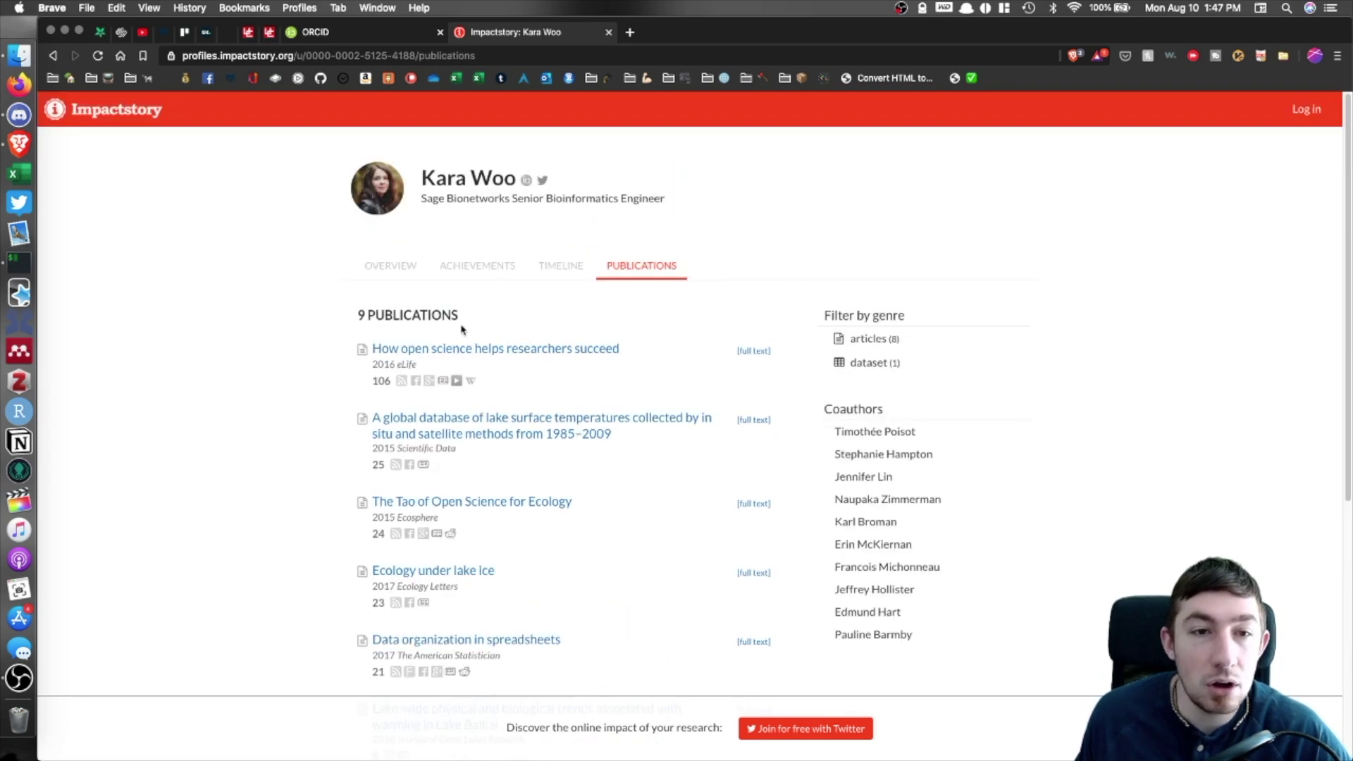
pyautogui.click(374, 273)
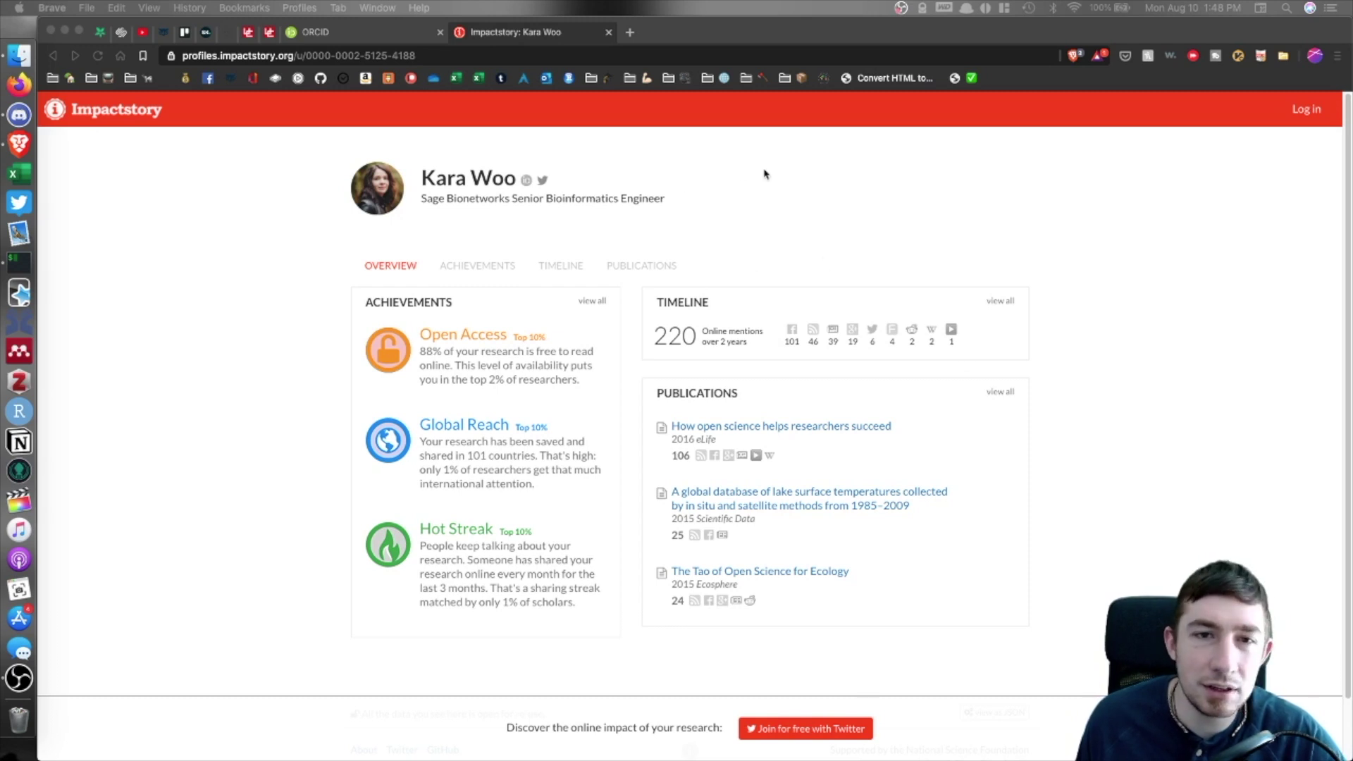
# Log in to Impactstory with ORCID and check the achievements section of the own profile.
pyautogui.click(1305, 109)
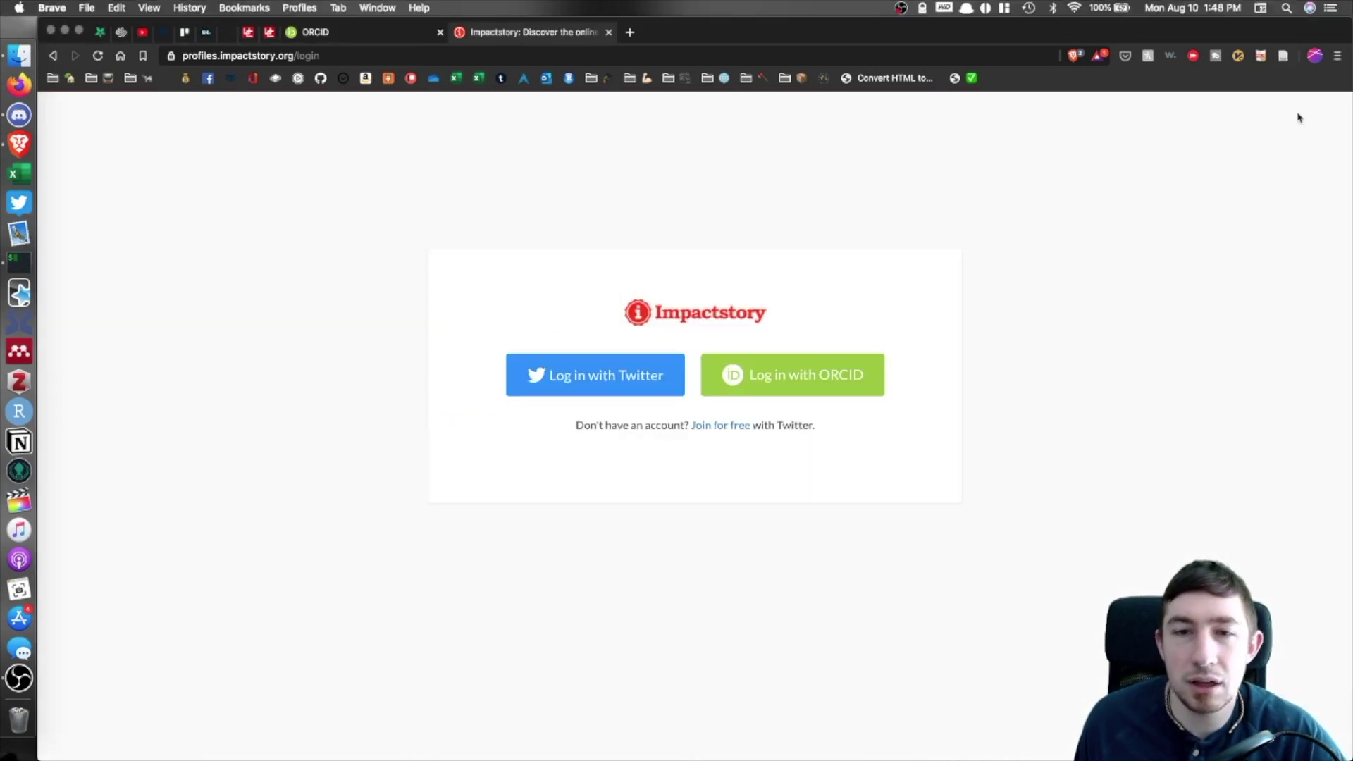
pyautogui.click(820, 376)
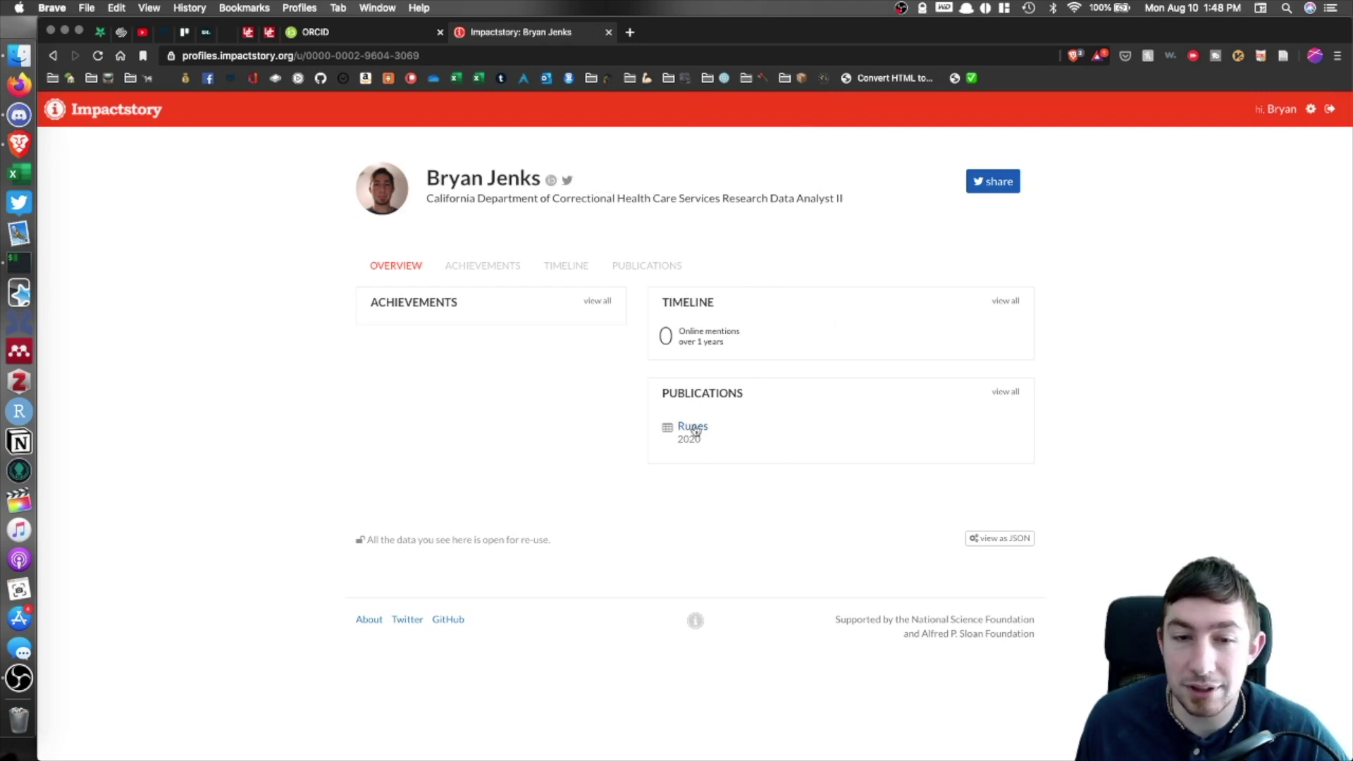
pyautogui.click(498, 263)
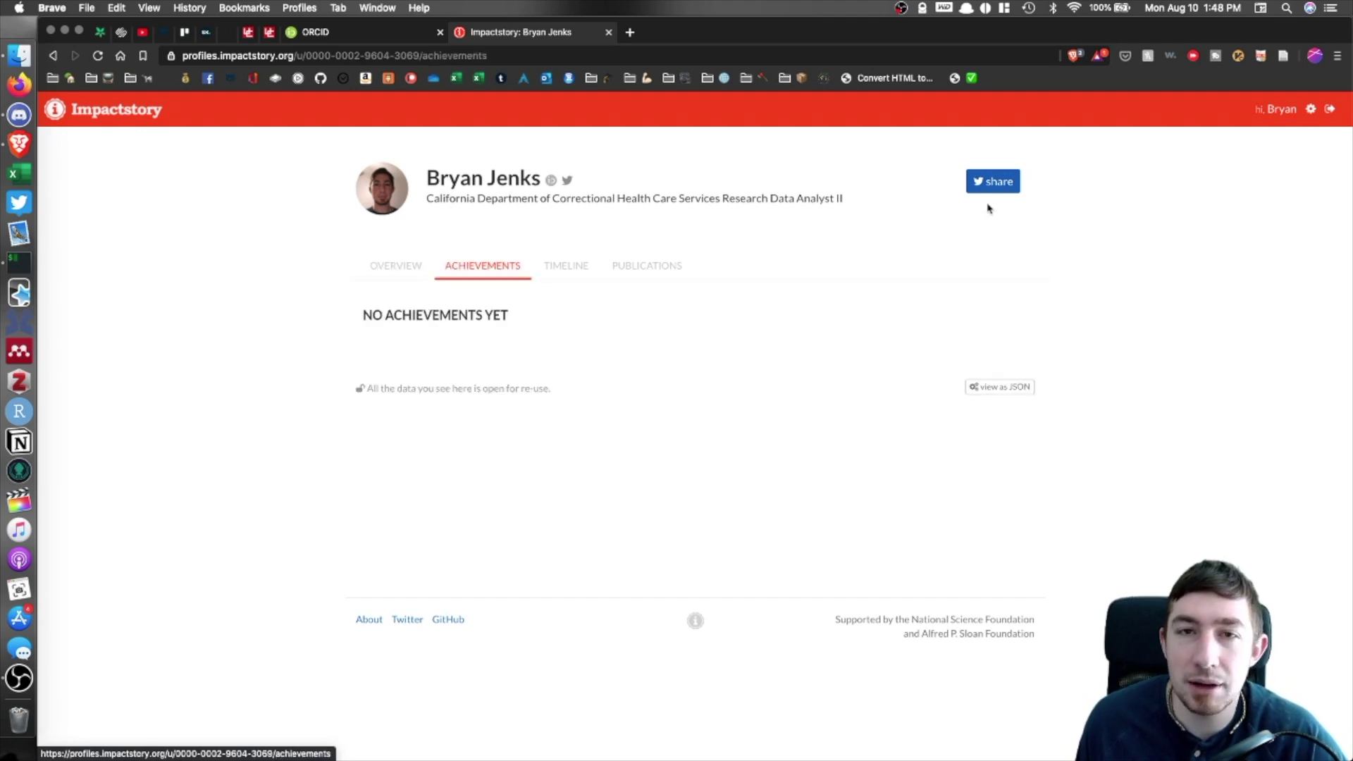
pyautogui.click(405, 270)
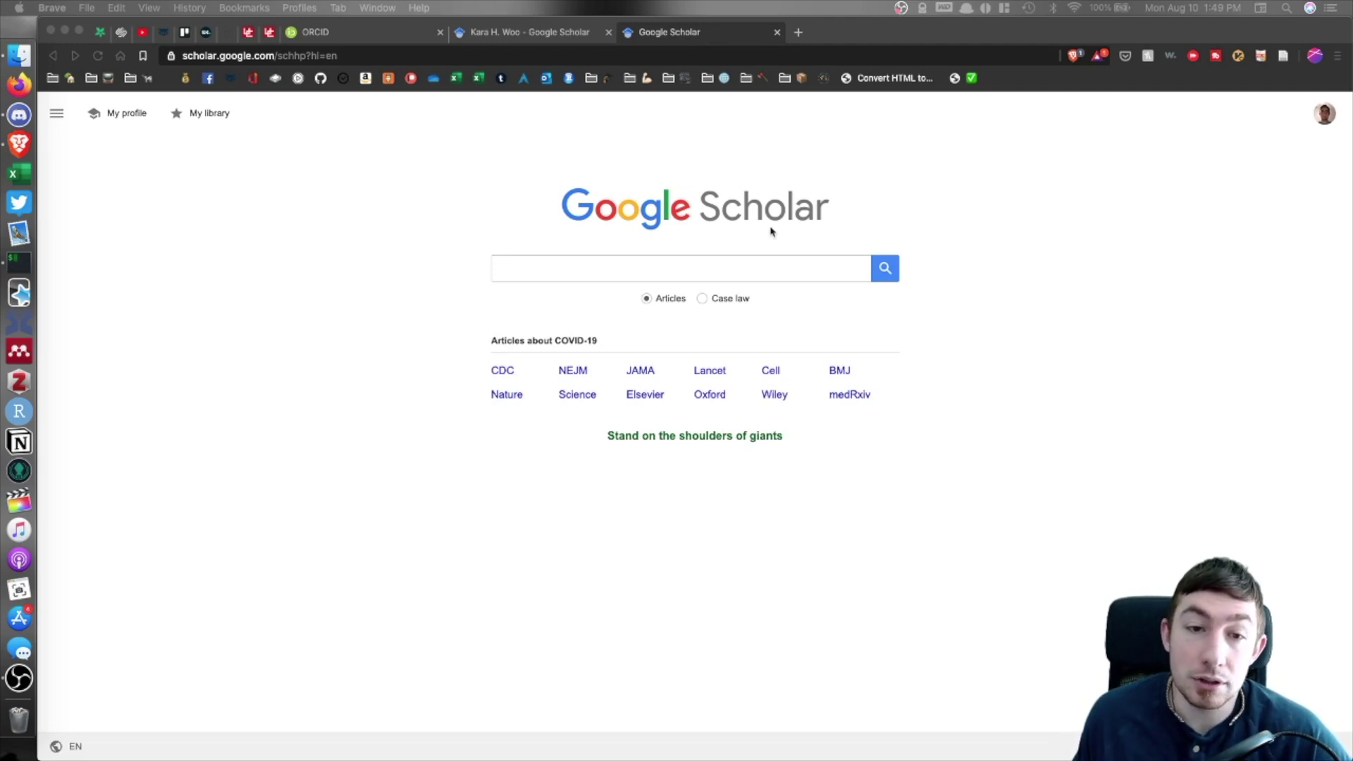
# Examine the researcher's Google Scholar profile, covering the publication list, citation counts and citations-per-year chart.
pyautogui.click(696, 273)
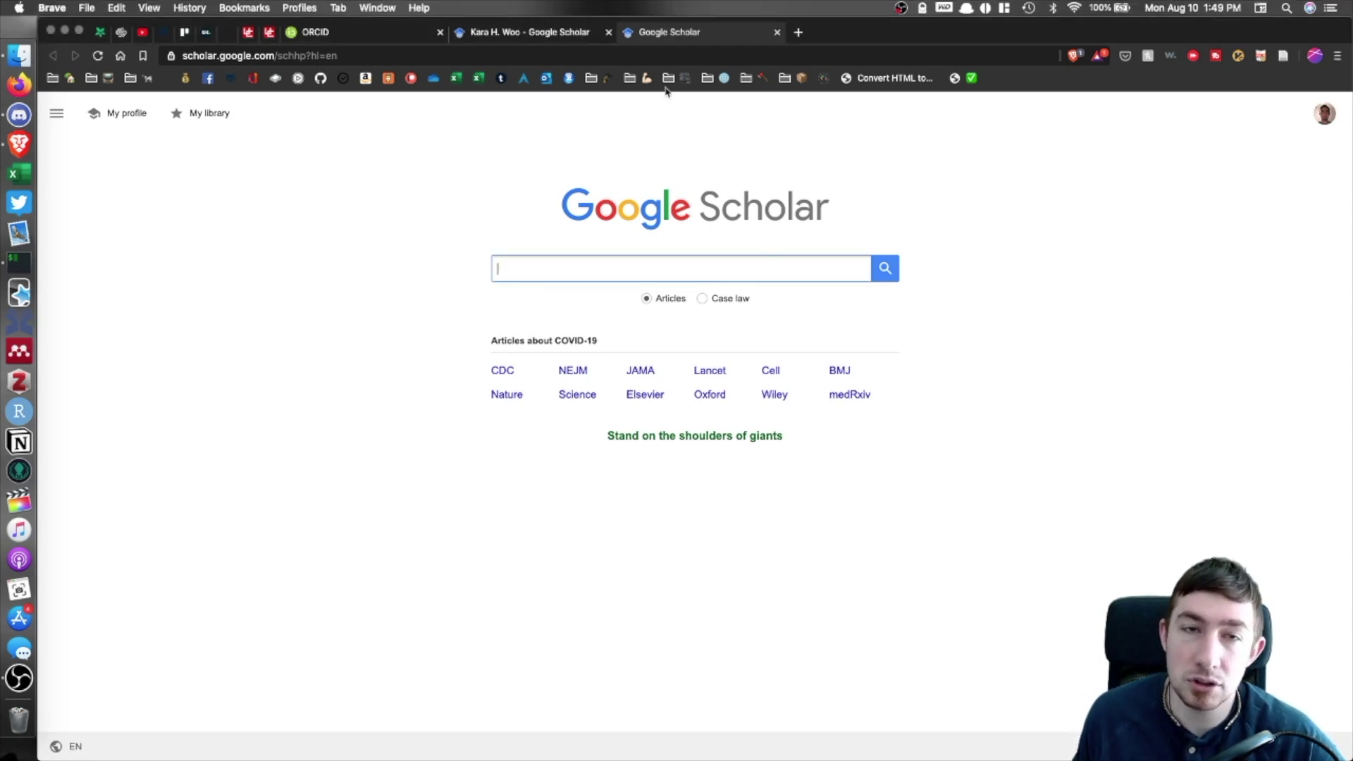
pyautogui.click(543, 31)
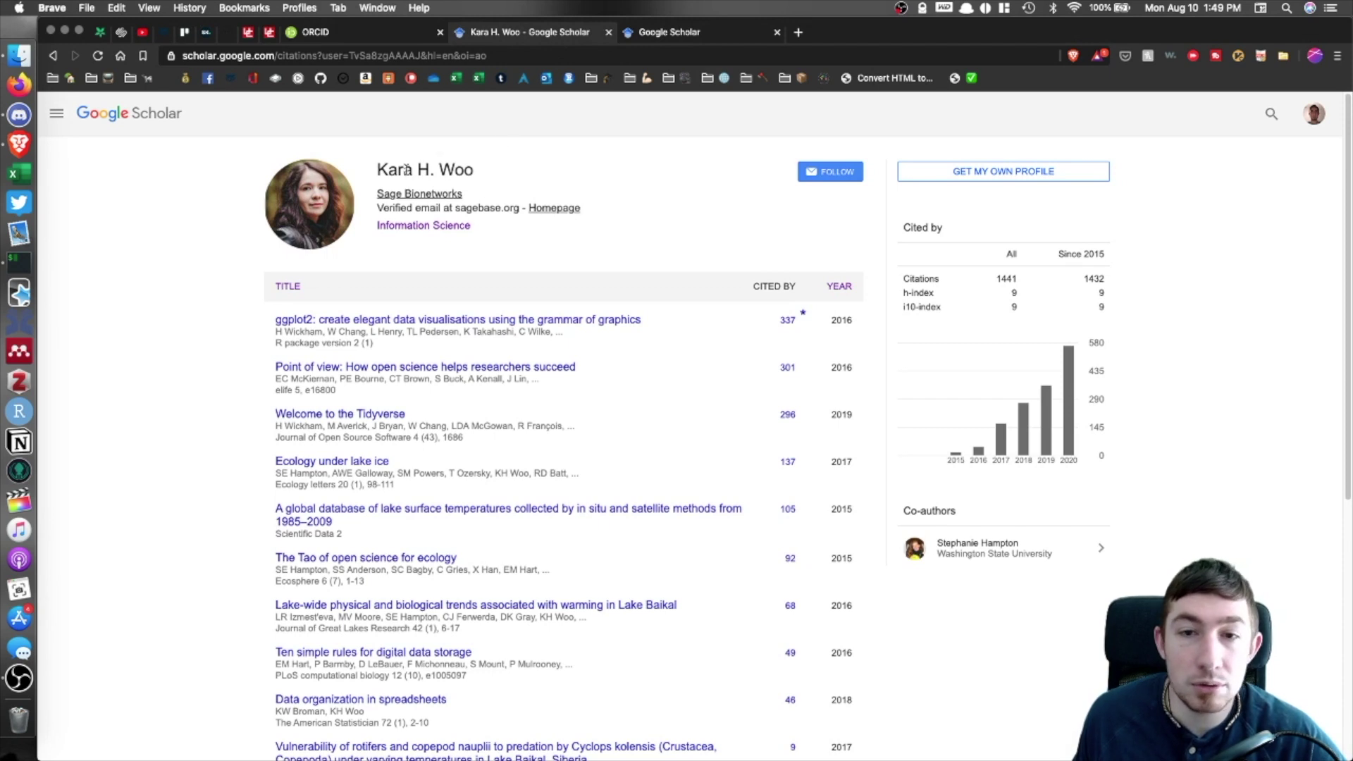
pyautogui.scroll(-6, 549, 317)
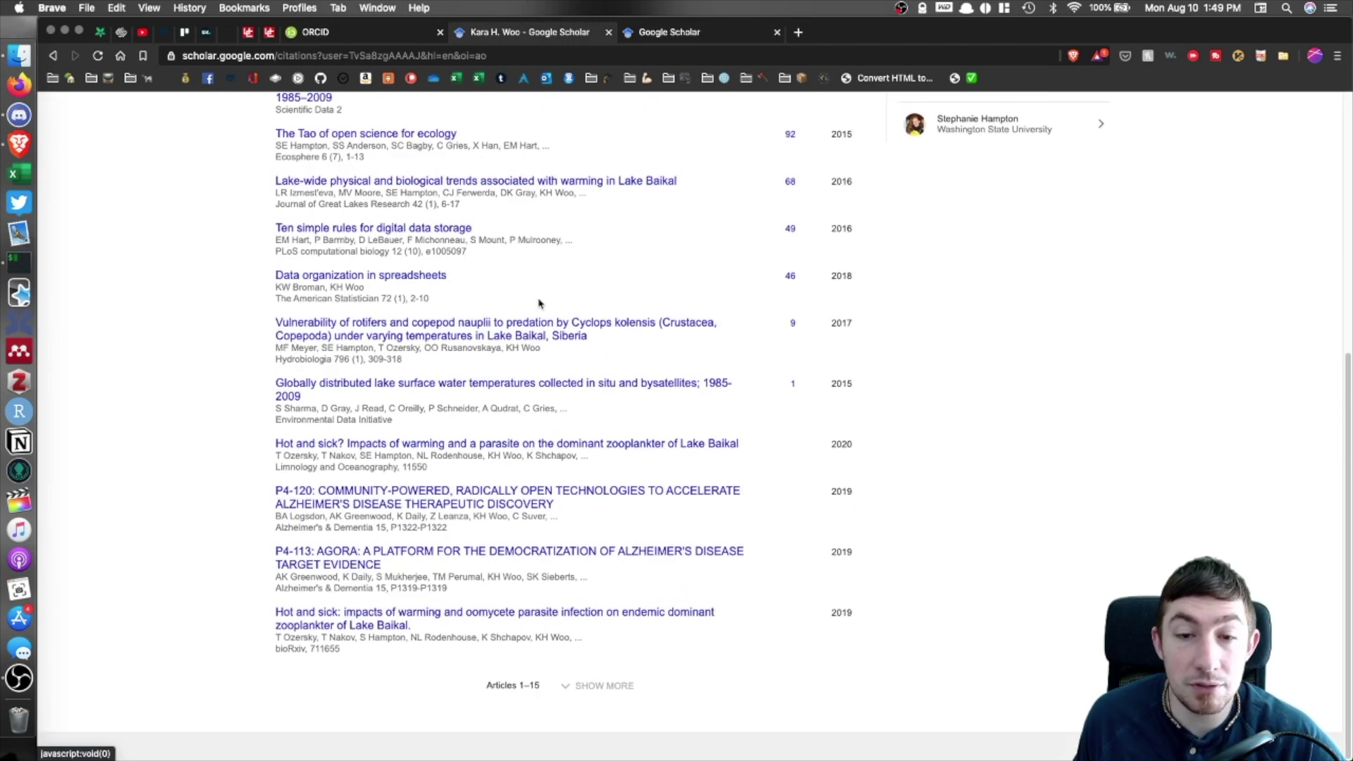
pyautogui.scroll(6, 543, 303)
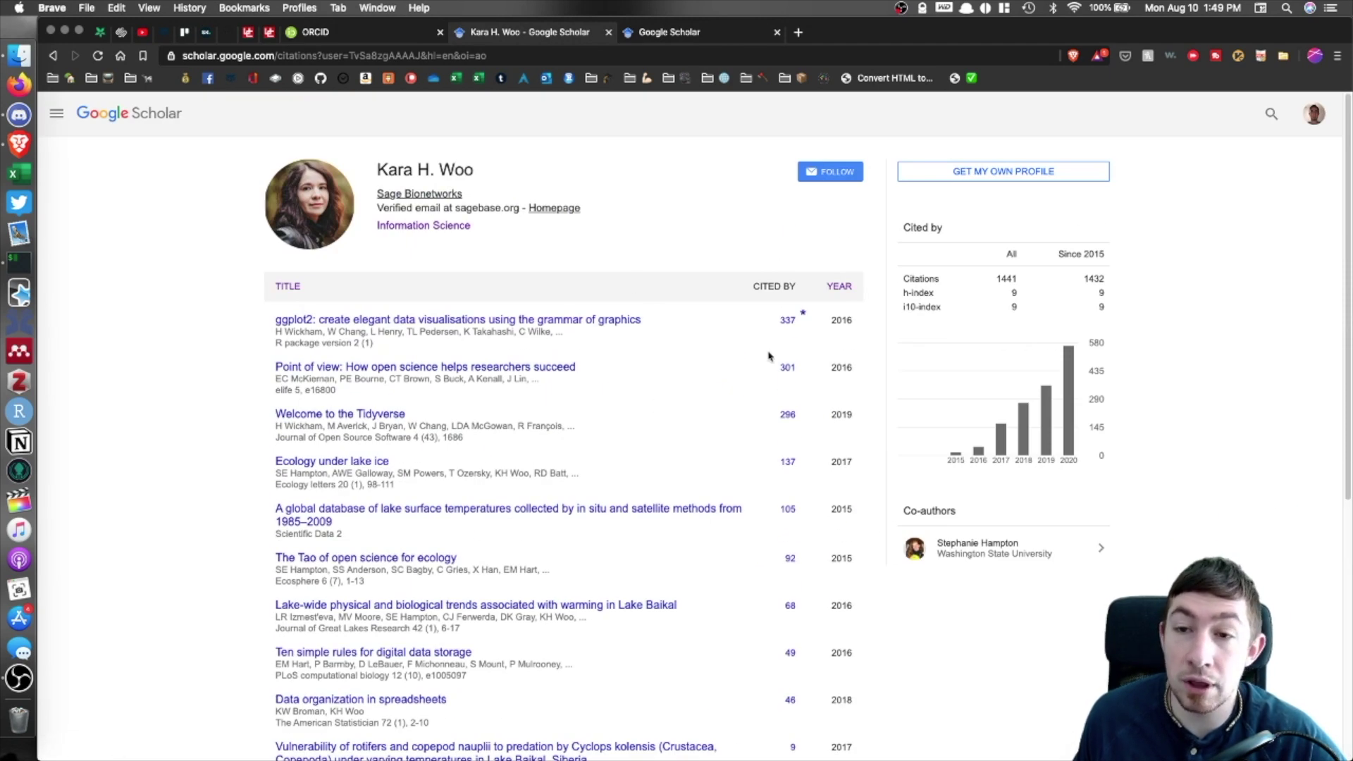
pyautogui.moveTo(1069, 387)
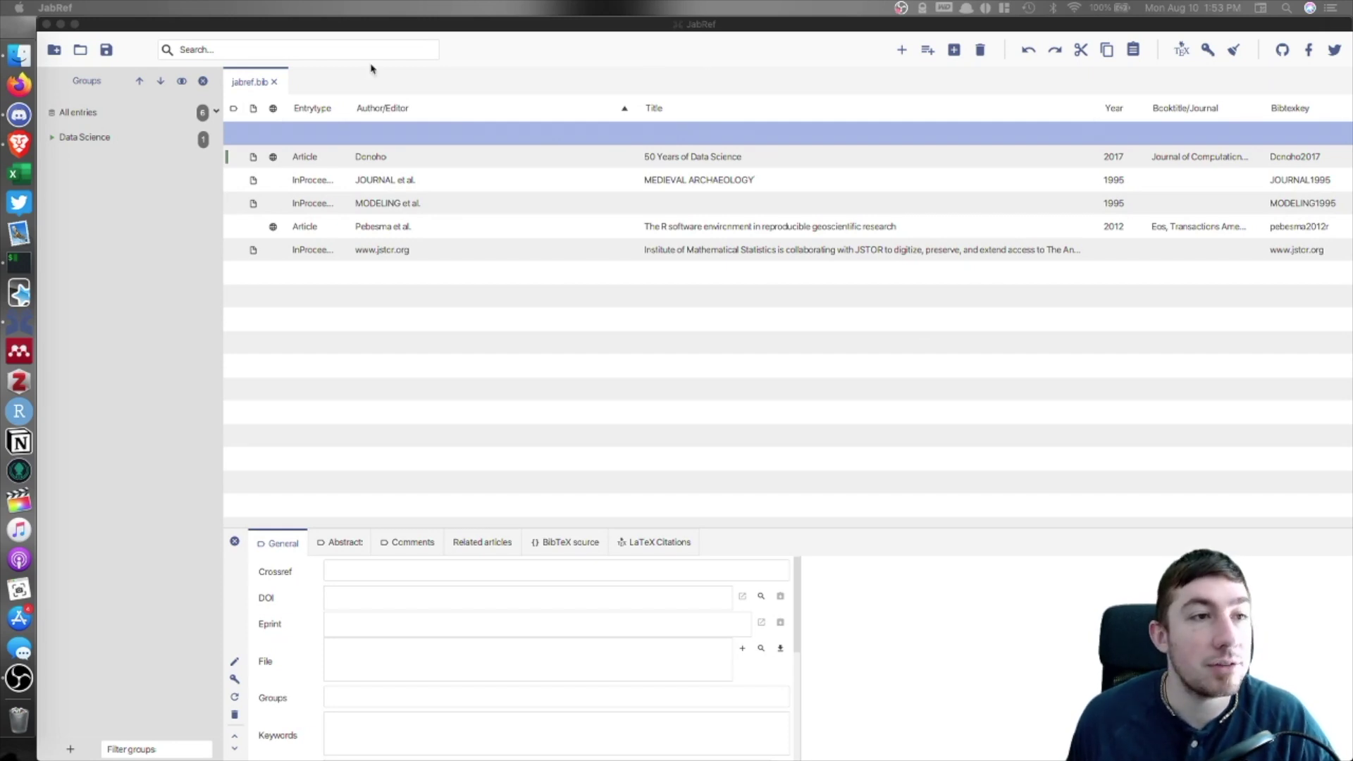
# Show all JabRef library entries, select the article "50 Years of Data Science" and highlight its DOI.
pyautogui.click(127, 119)
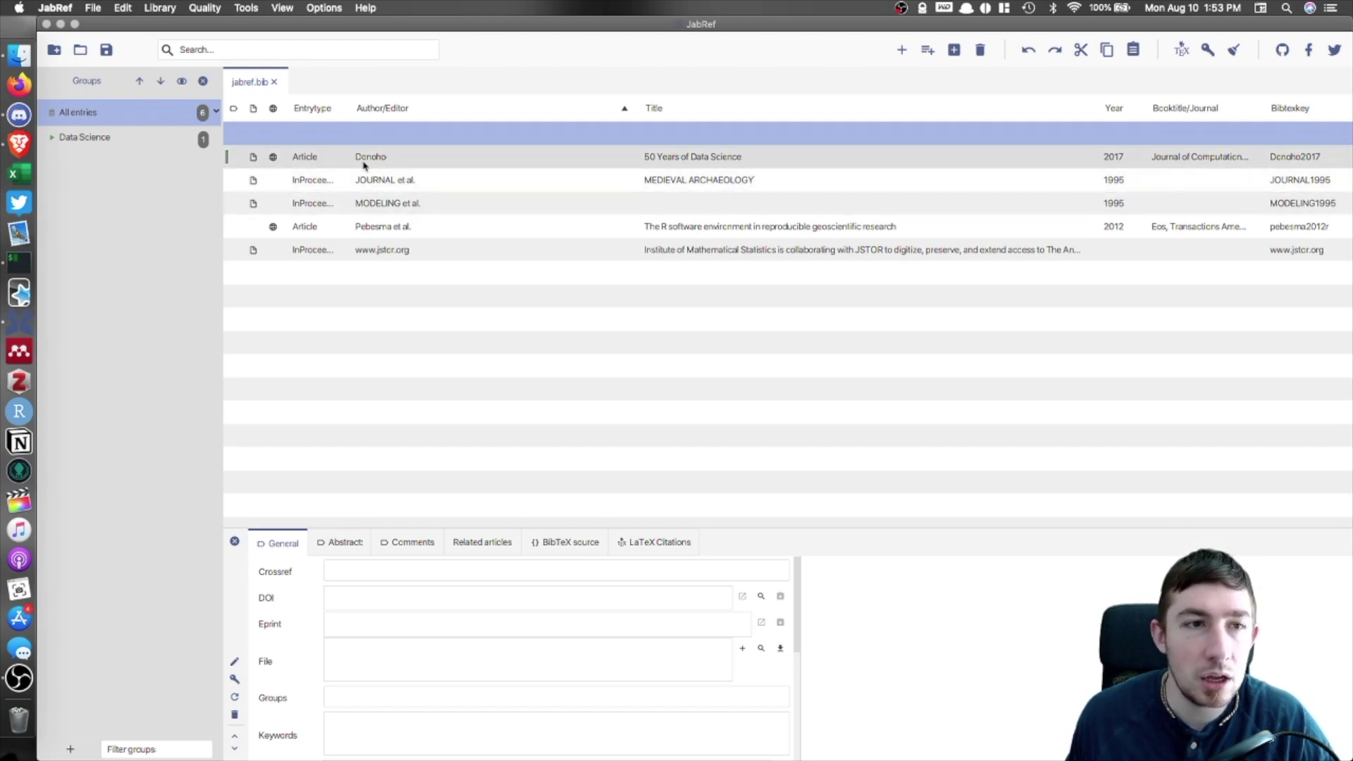
pyautogui.click(554, 160)
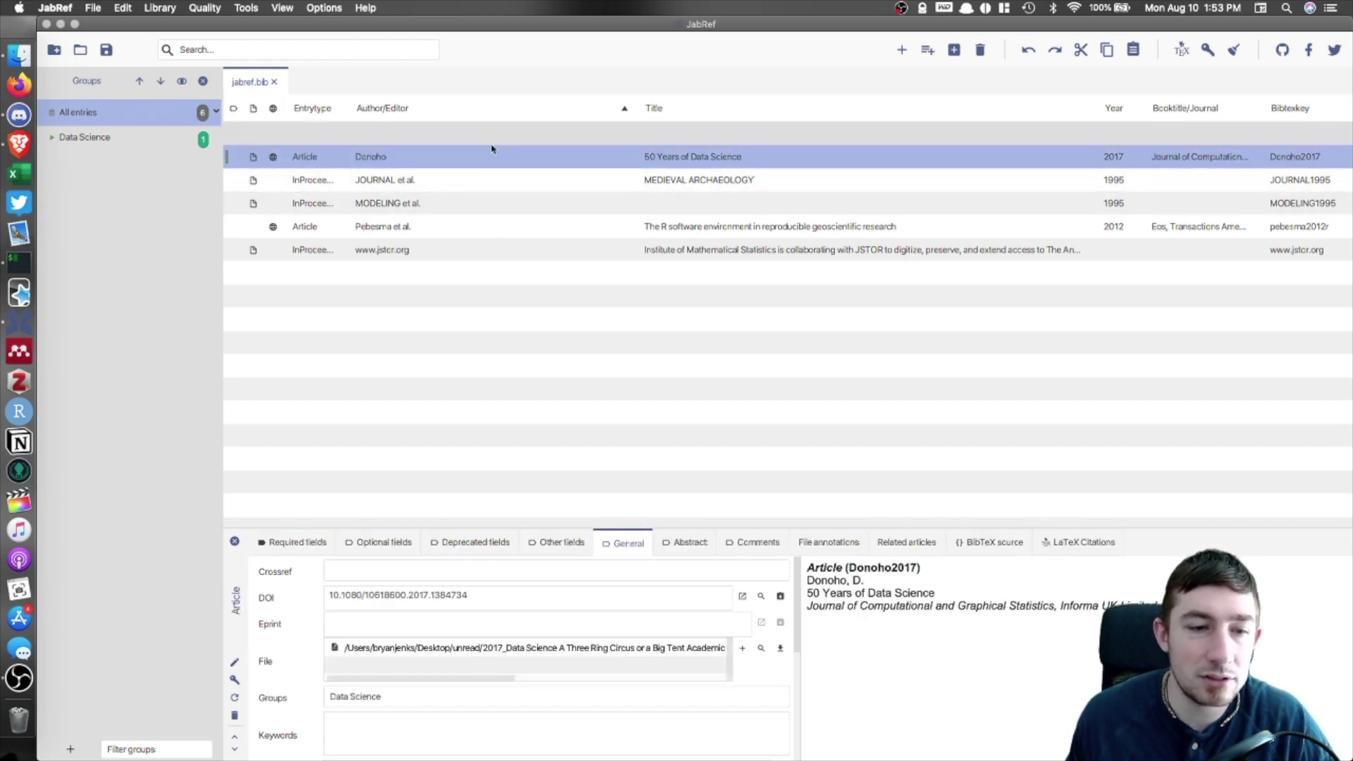
pyautogui.moveTo(506, 593); pyautogui.dragTo(323, 593)
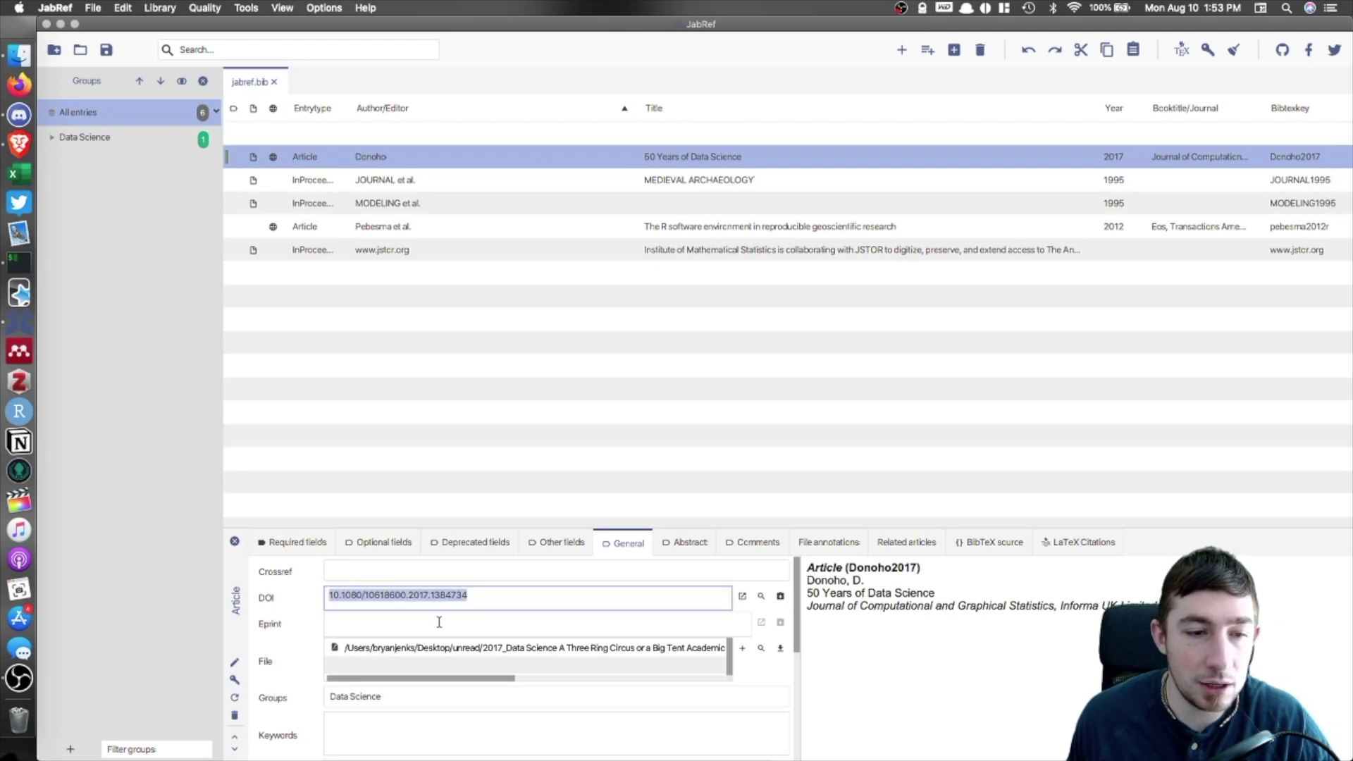
# Inspect the article's linked PDF path, view its DOI page in the browser and return to JabRef.
pyautogui.click(627, 648)
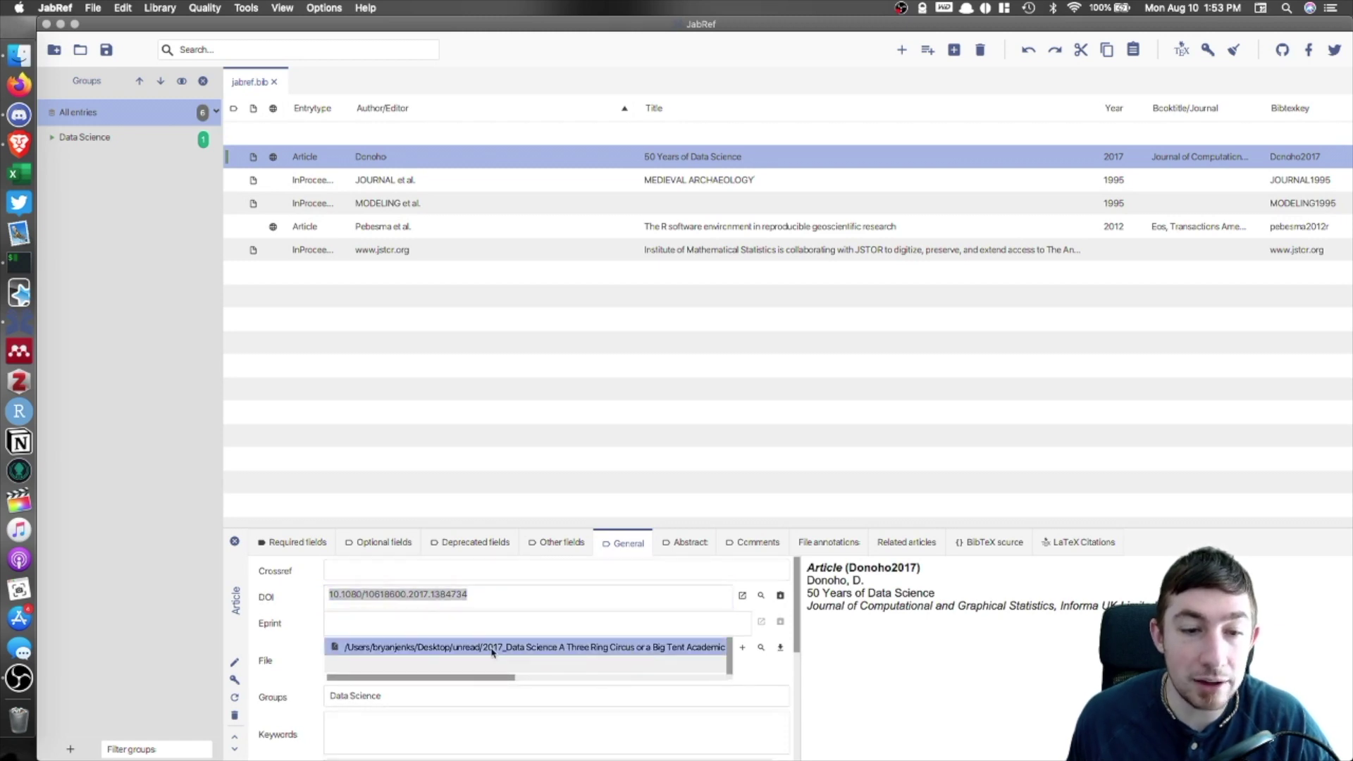
pyautogui.moveTo(495, 676)
pyautogui.mouseDown()
pyautogui.moveTo(658, 681)
pyautogui.moveTo(497, 678)
pyautogui.mouseUp()
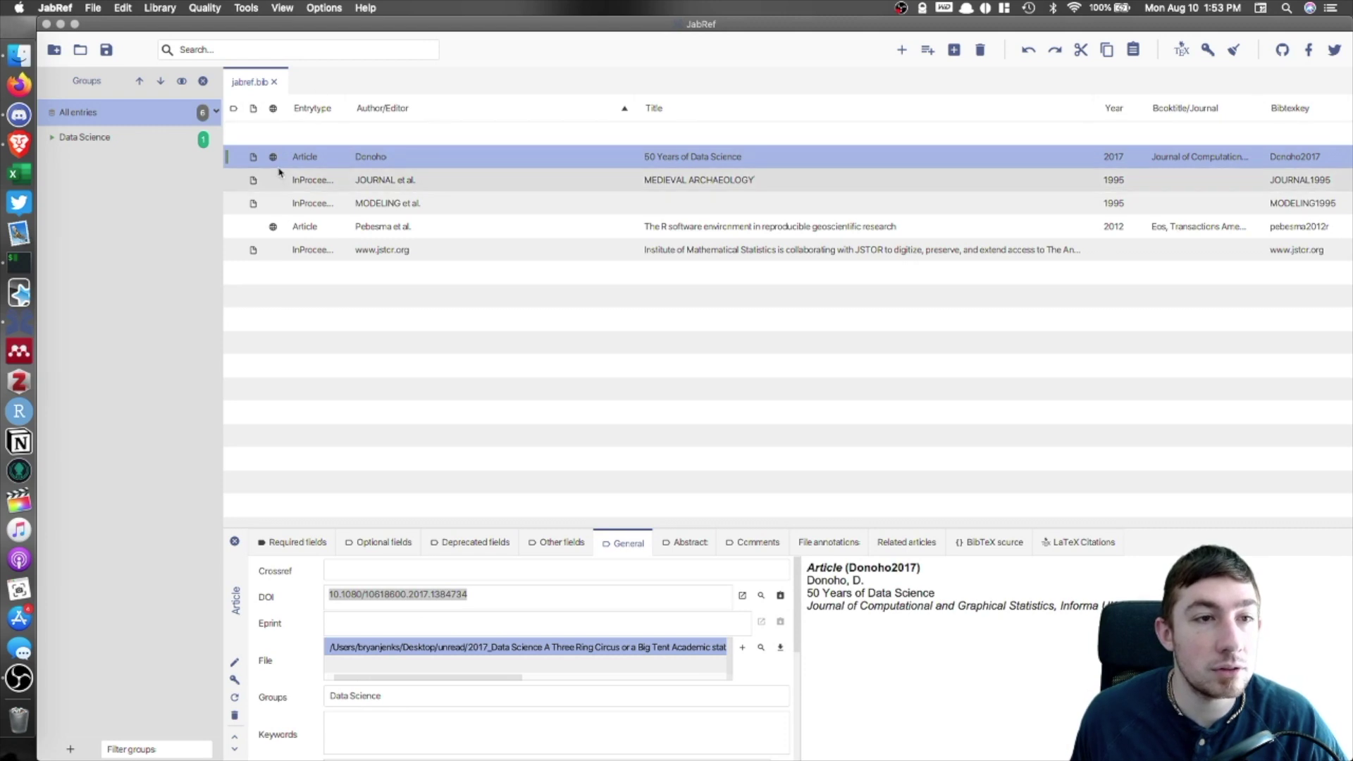
pyautogui.moveTo(275, 161)
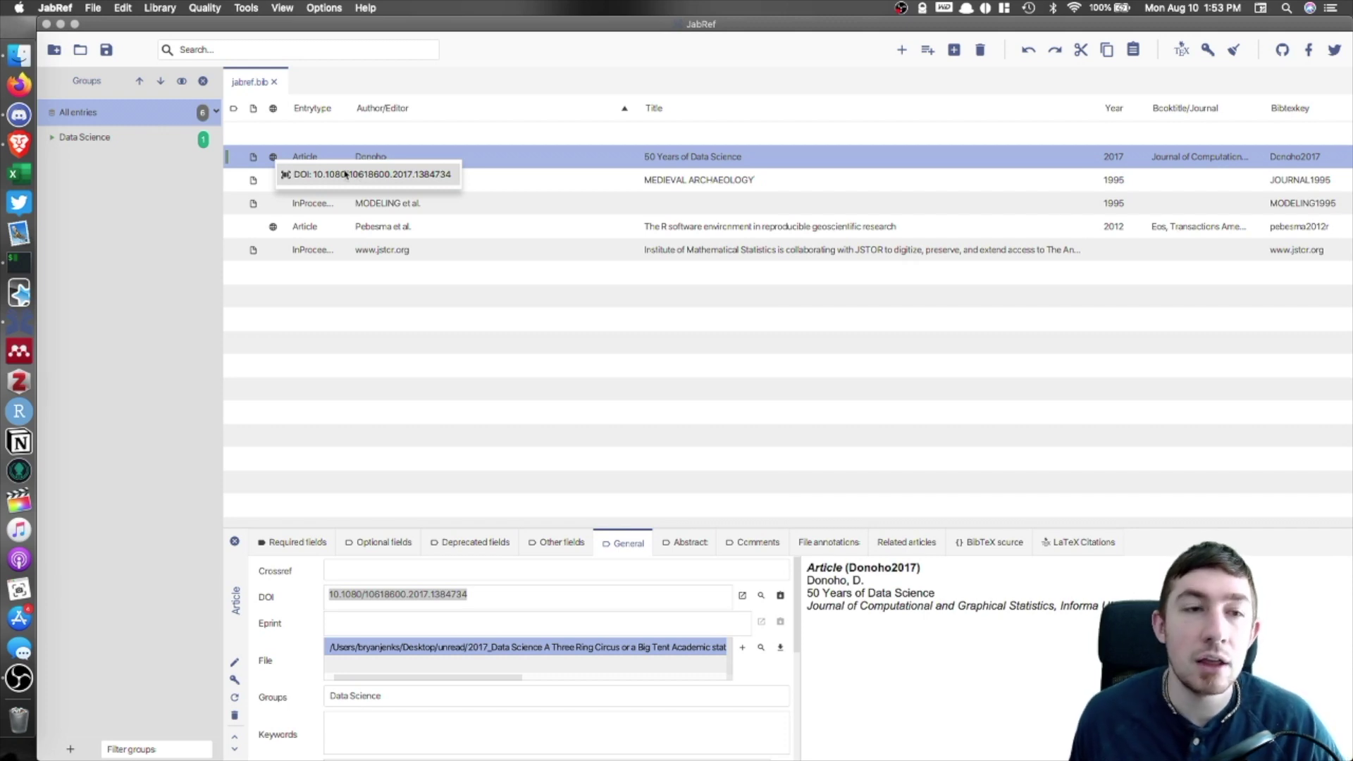
pyautogui.click(272, 156)
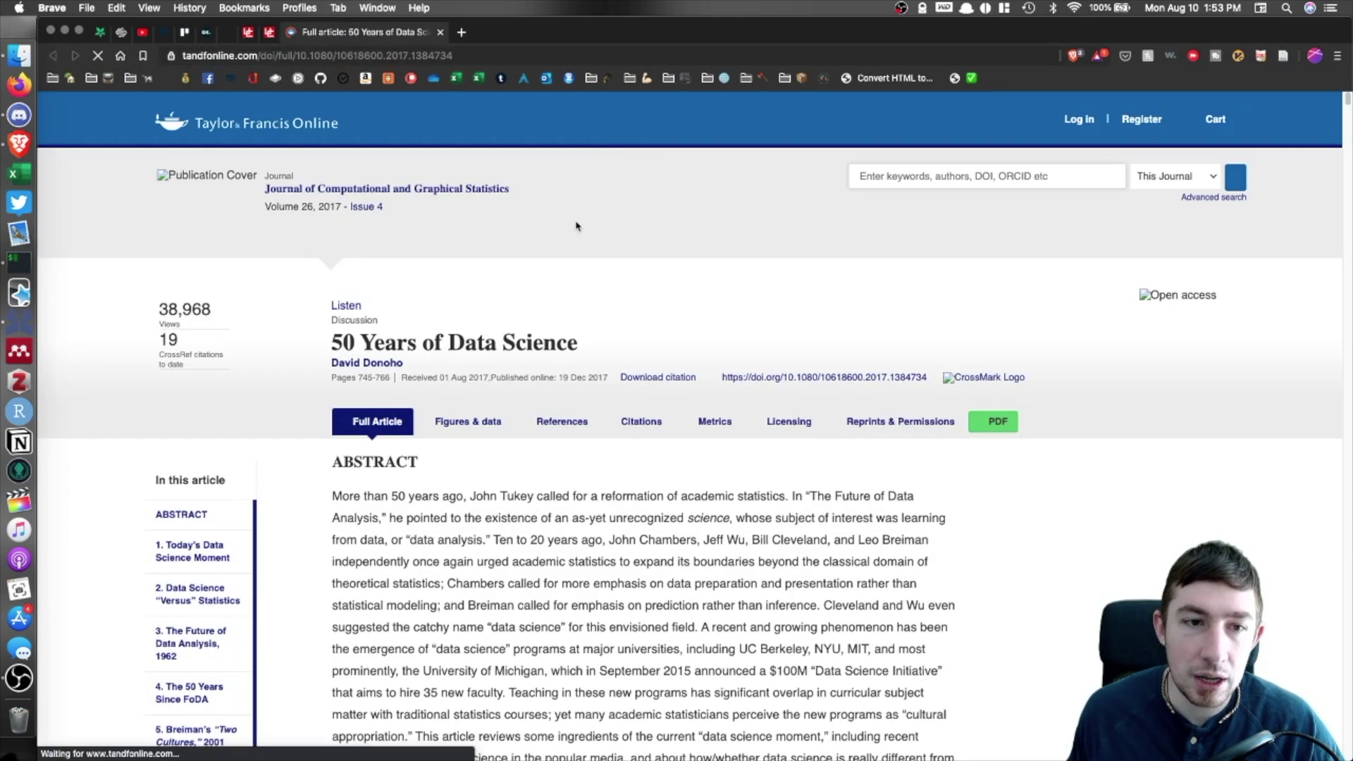
pyautogui.scroll(-20, 843, 211)
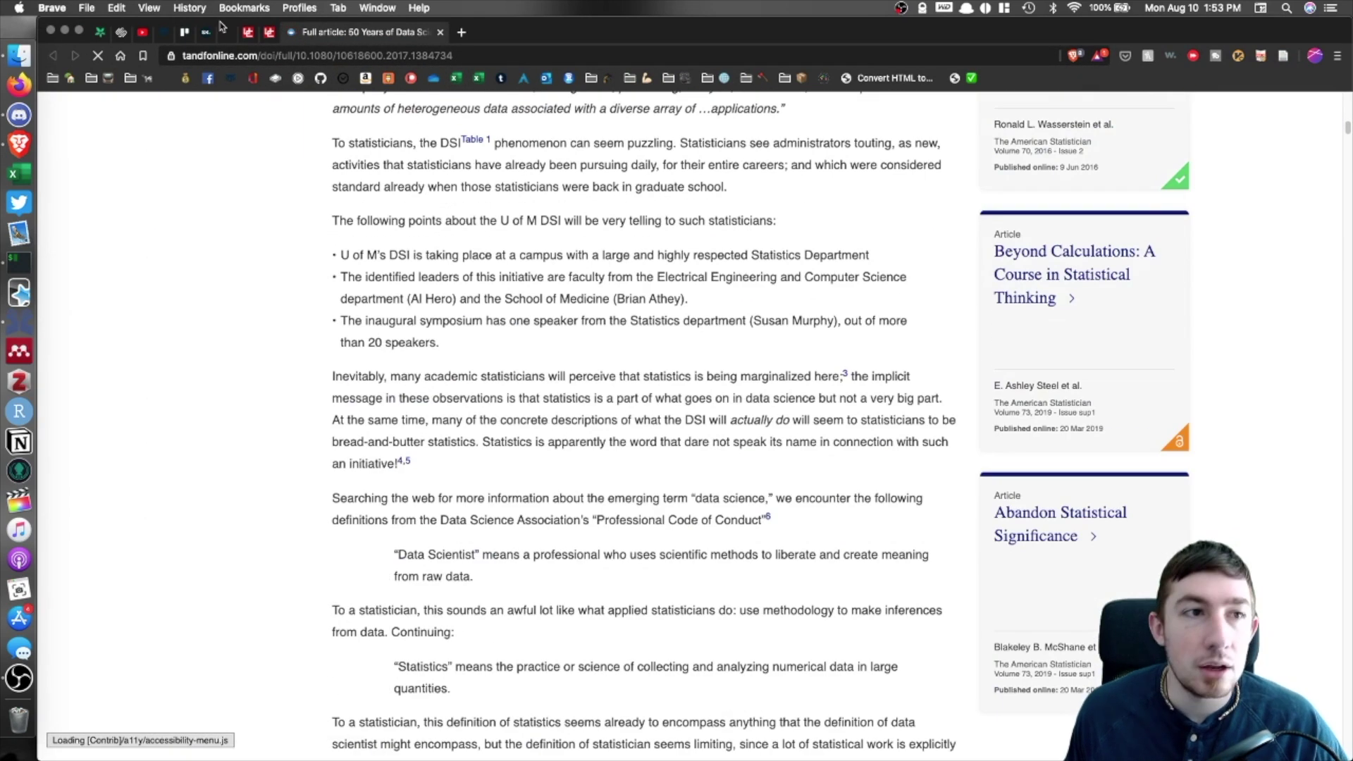
pyautogui.click(65, 31)
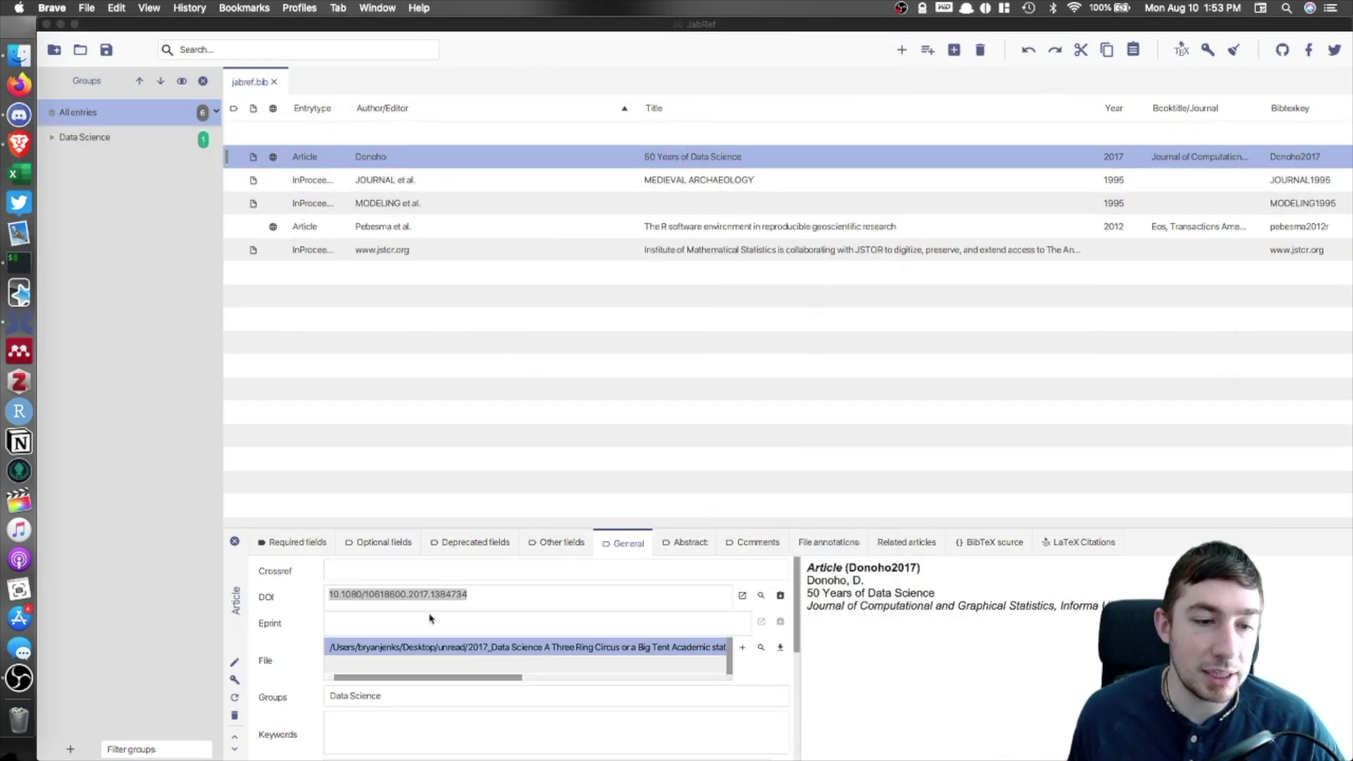
# Open the PDF attached to the "50 Years of Data Science" entry, skim its pages and close it.
pyautogui.click(254, 157)
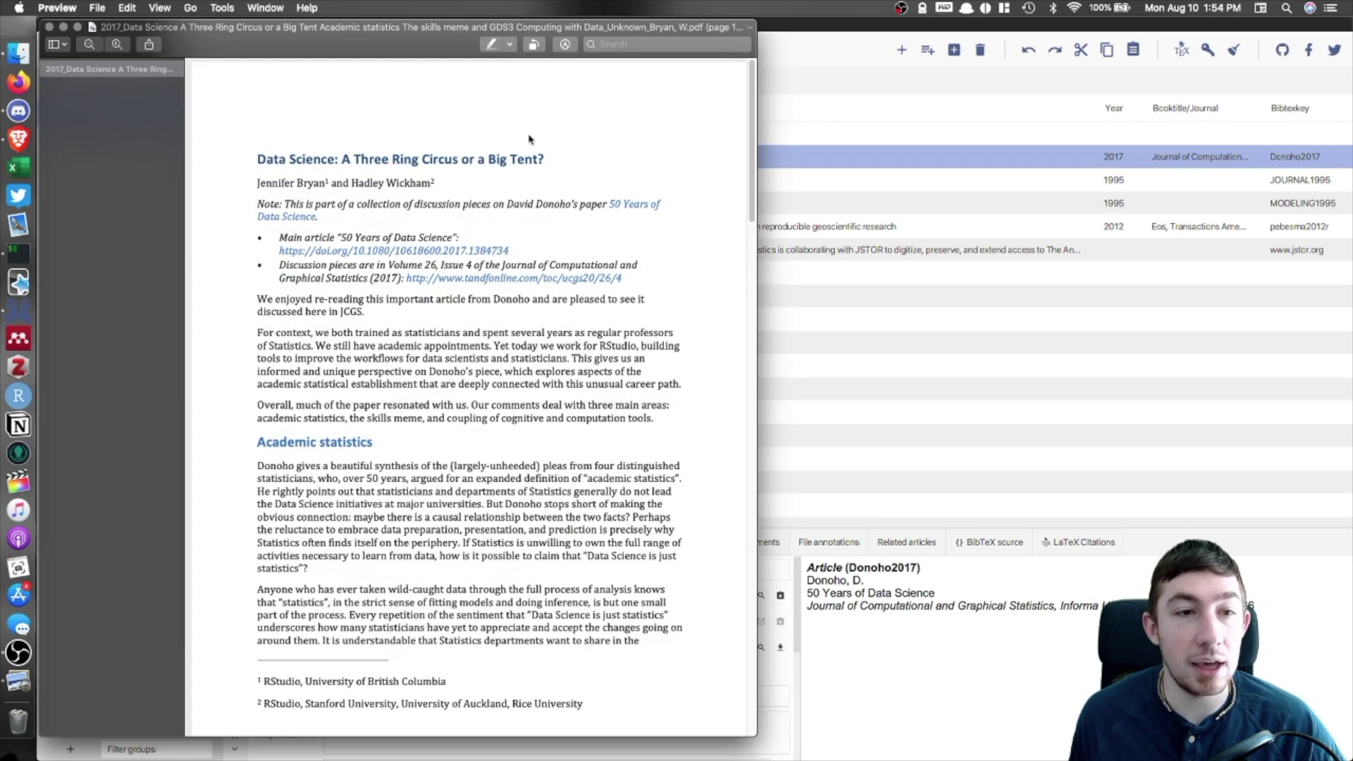
pyautogui.scroll(-15, 472, 173)
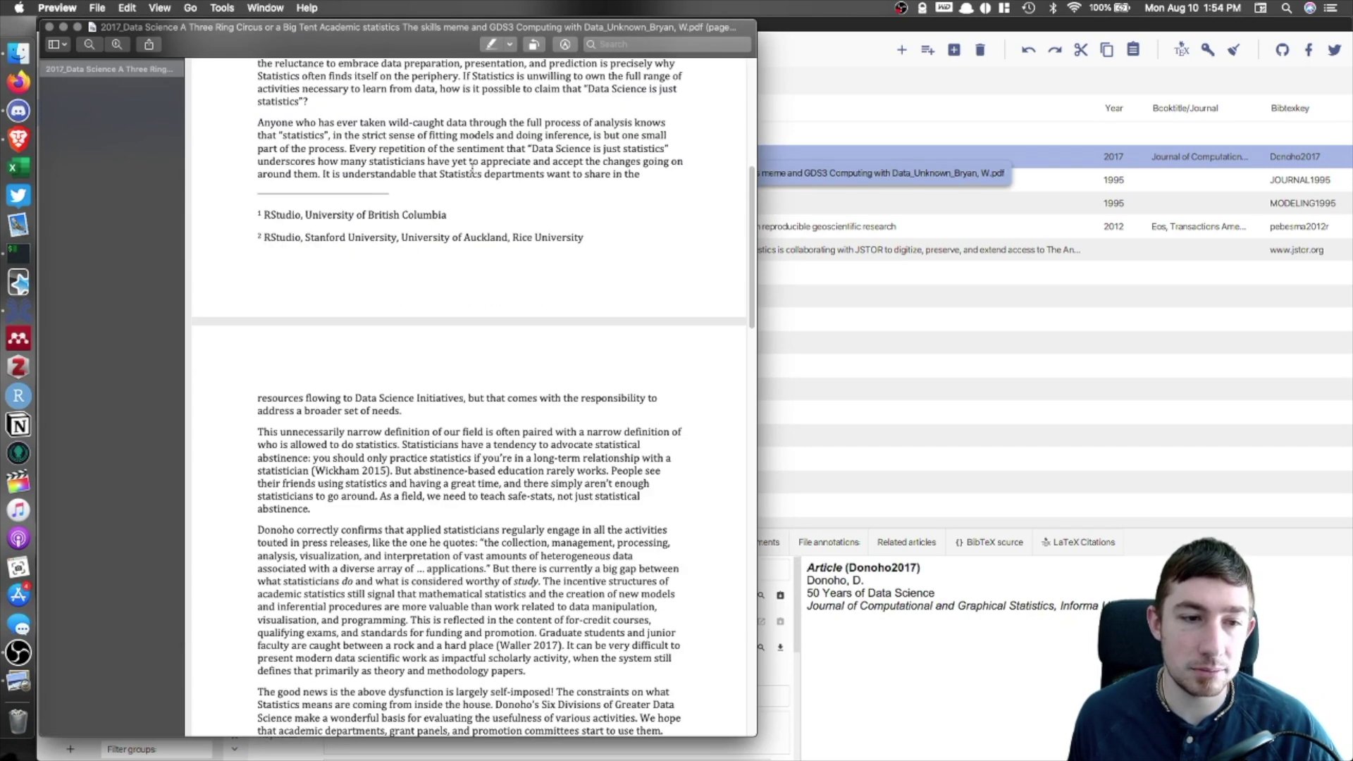
pyautogui.scroll(-10, 472, 173)
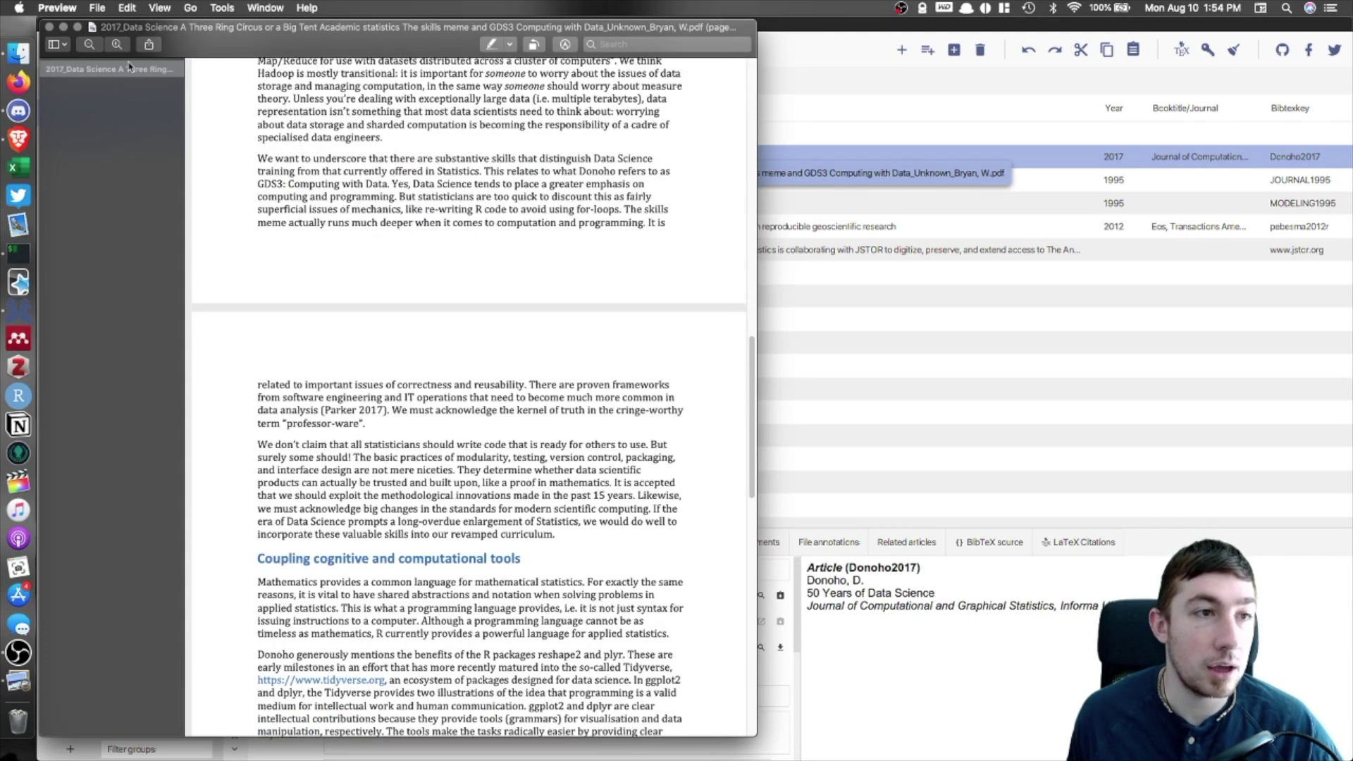
pyautogui.click(50, 28)
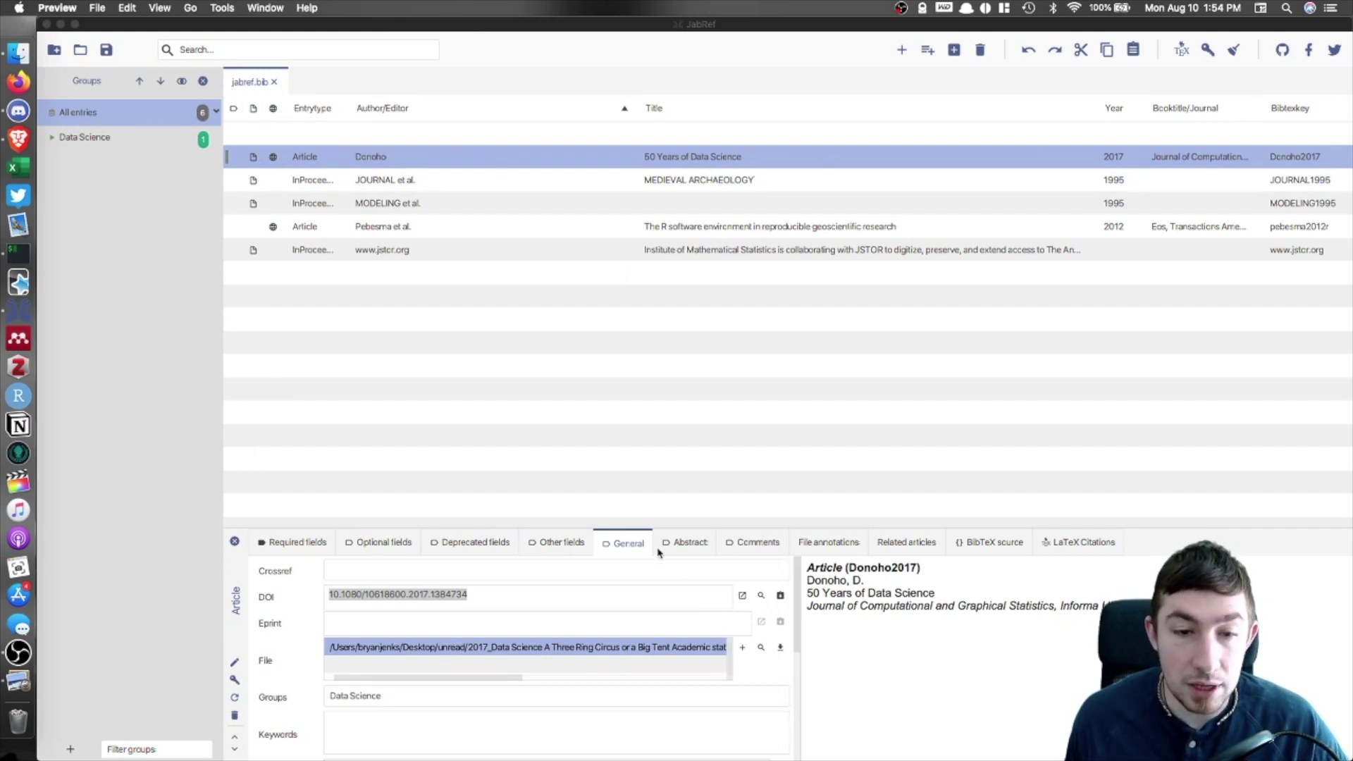
# Show the BibTeX source of "50 Years of Data Science" and list all entries of the jabref.bib library.
pyautogui.click(1022, 553)
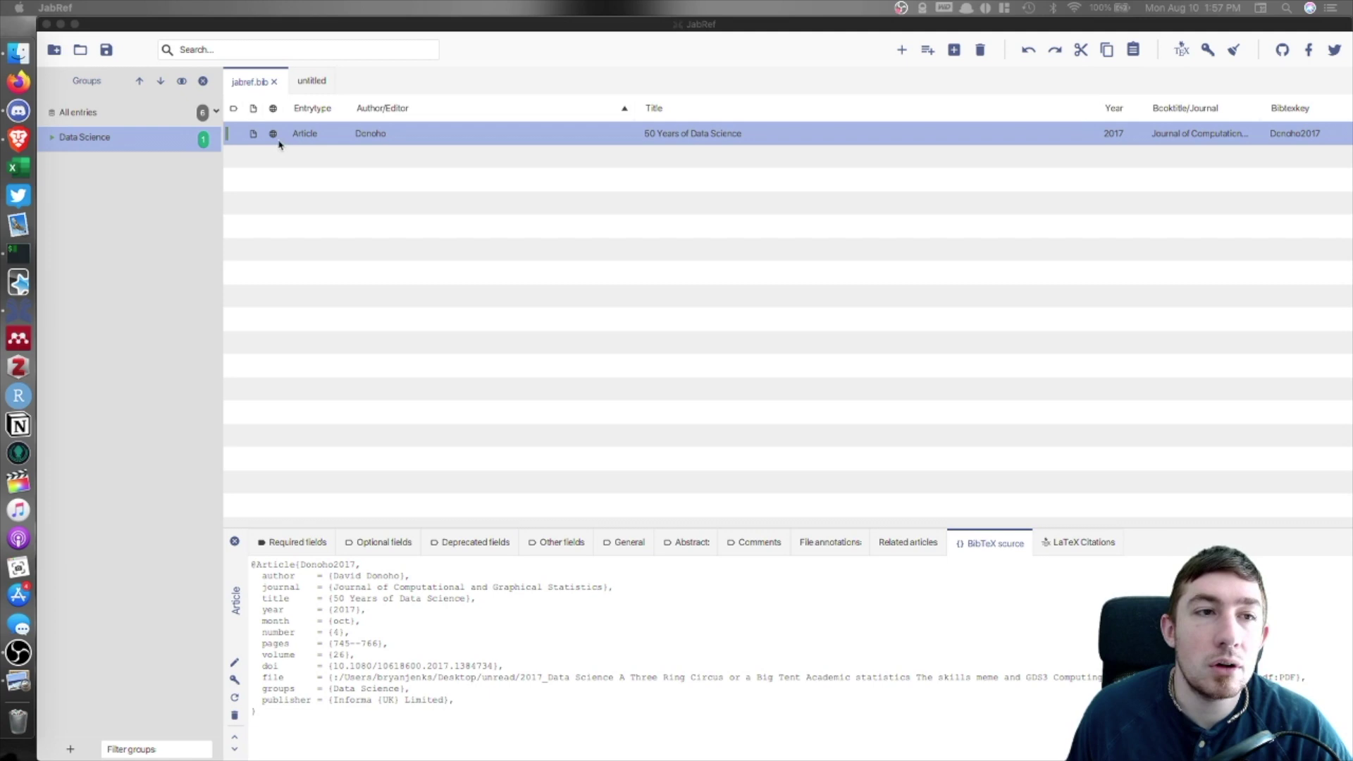
pyautogui.click(236, 140)
pyautogui.click(152, 110)
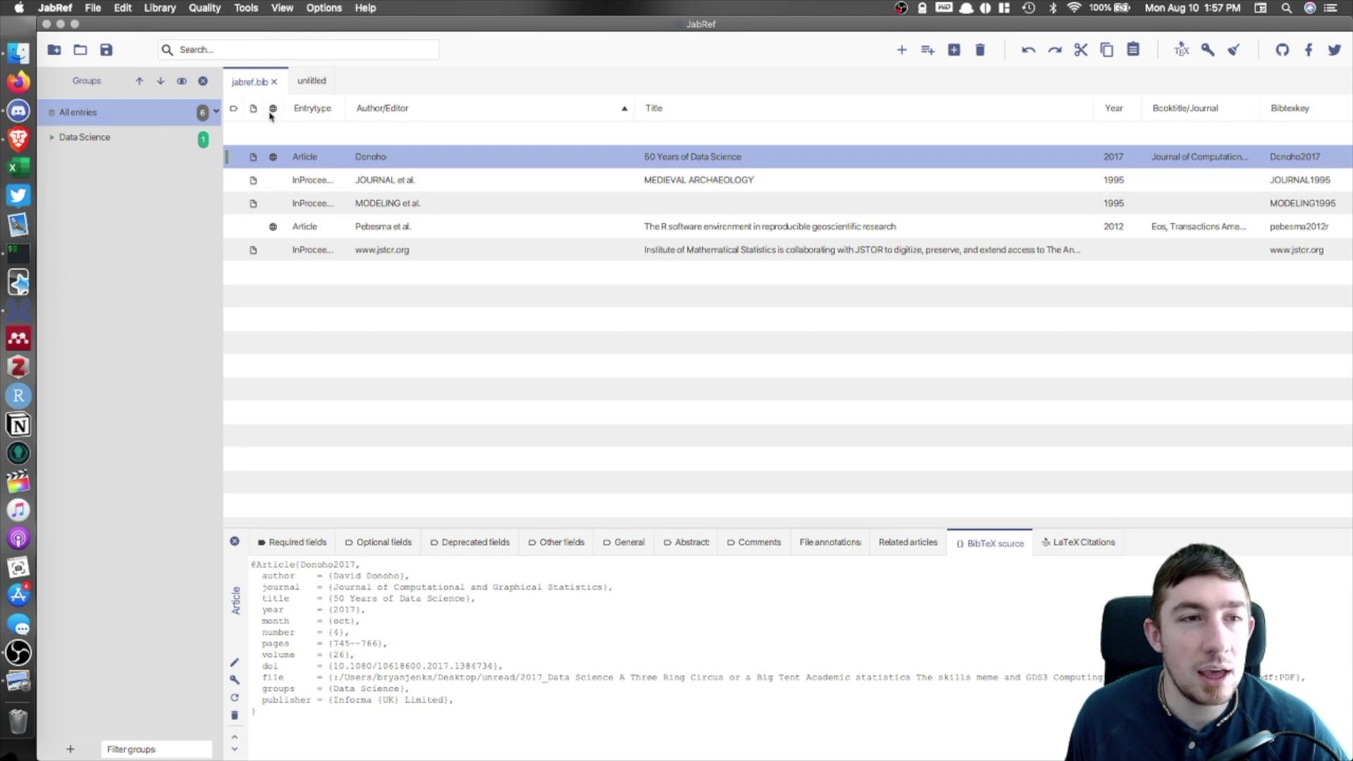
# View the untitled library and return to the jabref.bib library.
pyautogui.keyDown('shift'); pyautogui.click(399, 194); pyautogui.keyUp('shift')
pyautogui.moveTo(337, 153); pyautogui.dragTo(308, 84)
pyautogui.click(307, 81)
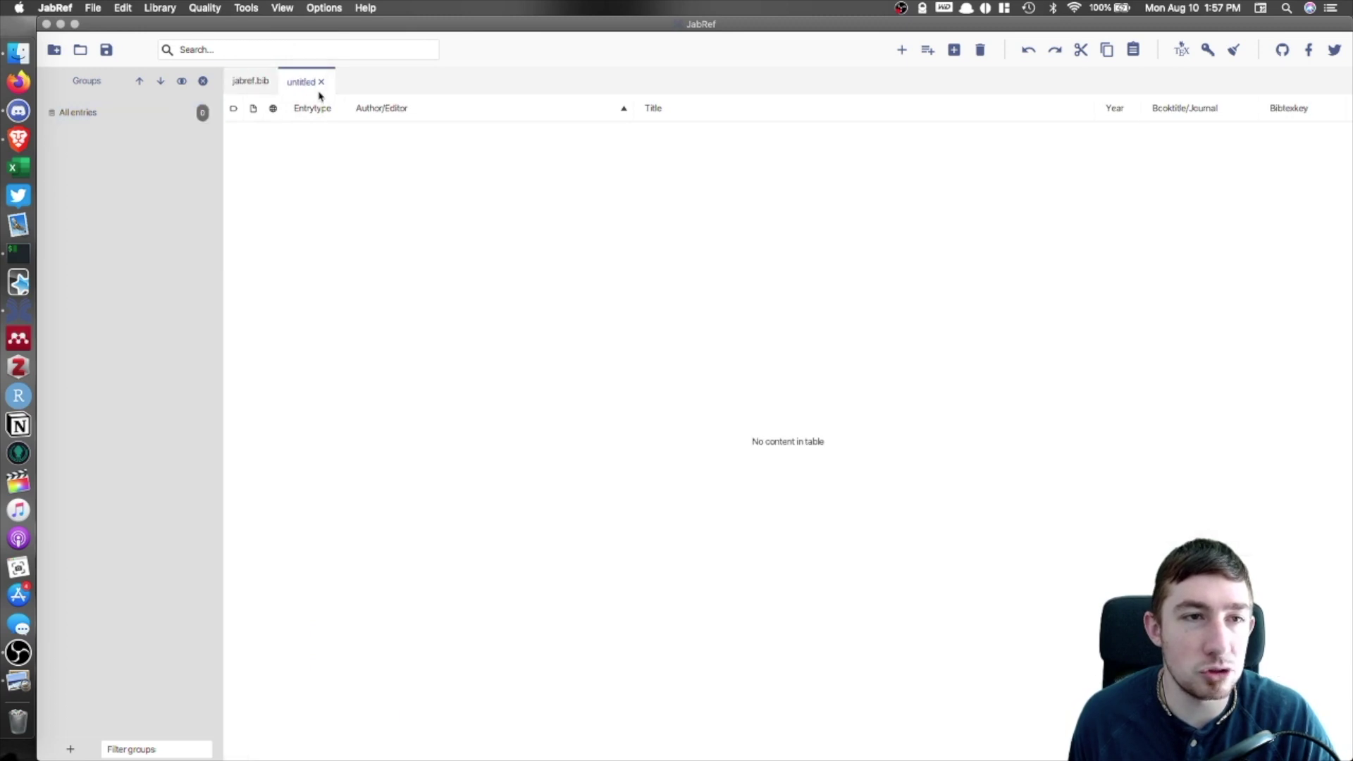
pyautogui.click(254, 77)
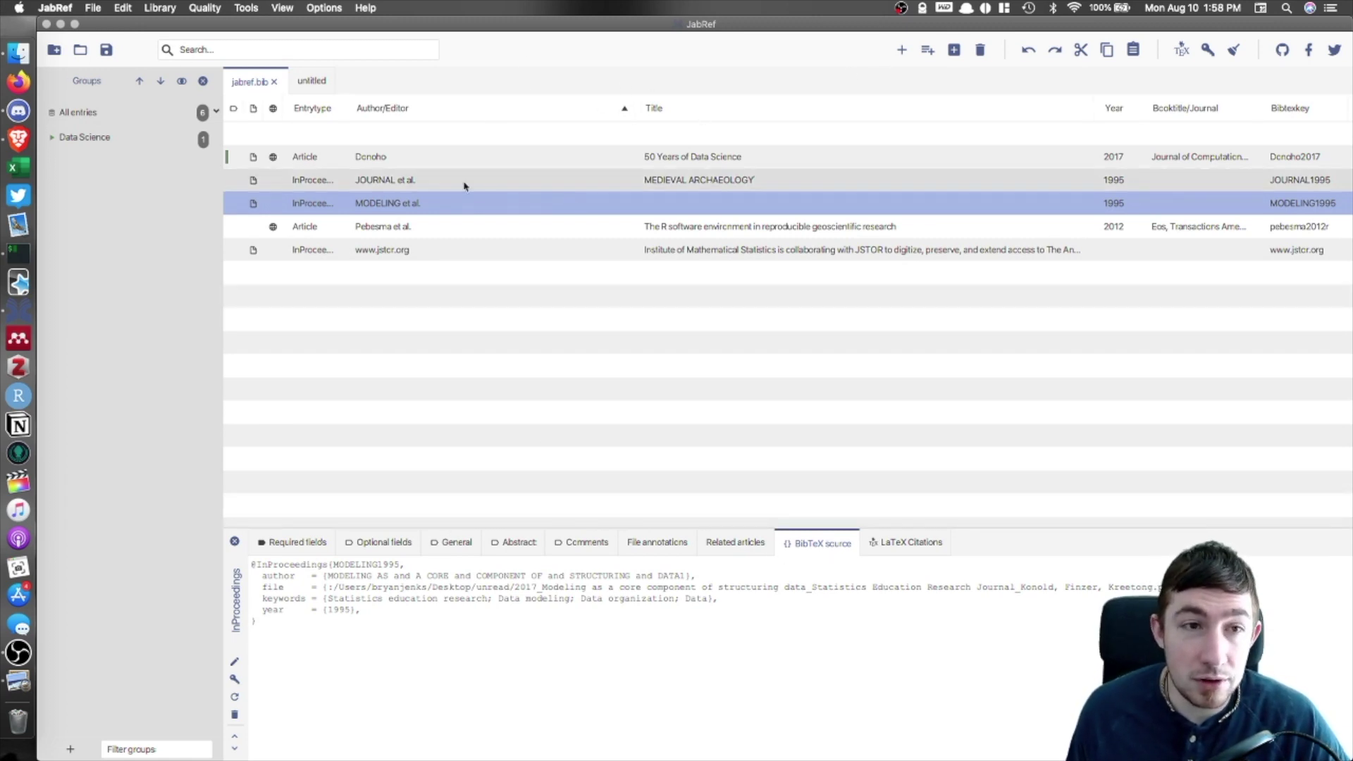
# Select the "50 Years of Data Science" entry and highlight its complete BibTeX source, then clear the highlight.
pyautogui.click(455, 158)
pyautogui.moveTo(456, 722); pyautogui.dragTo(174, 547)
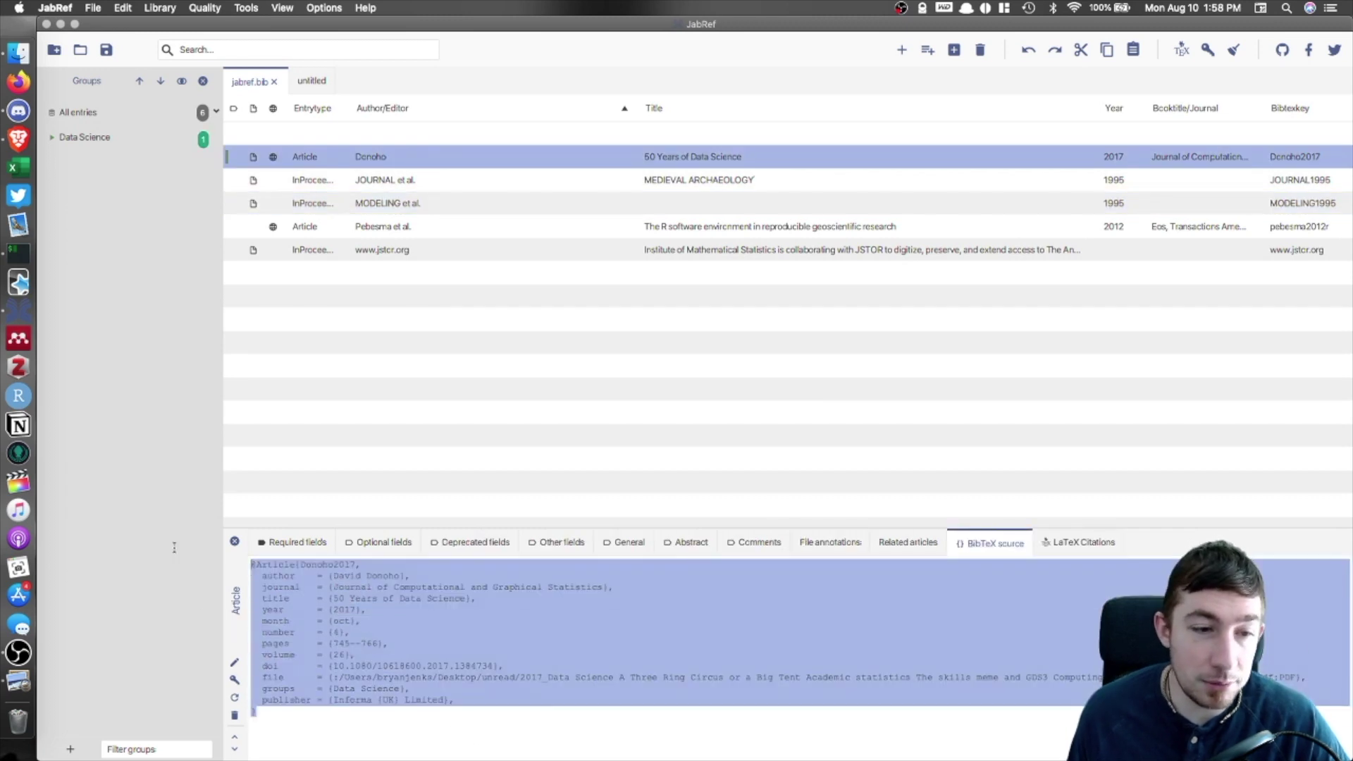
pyautogui.click(583, 653)
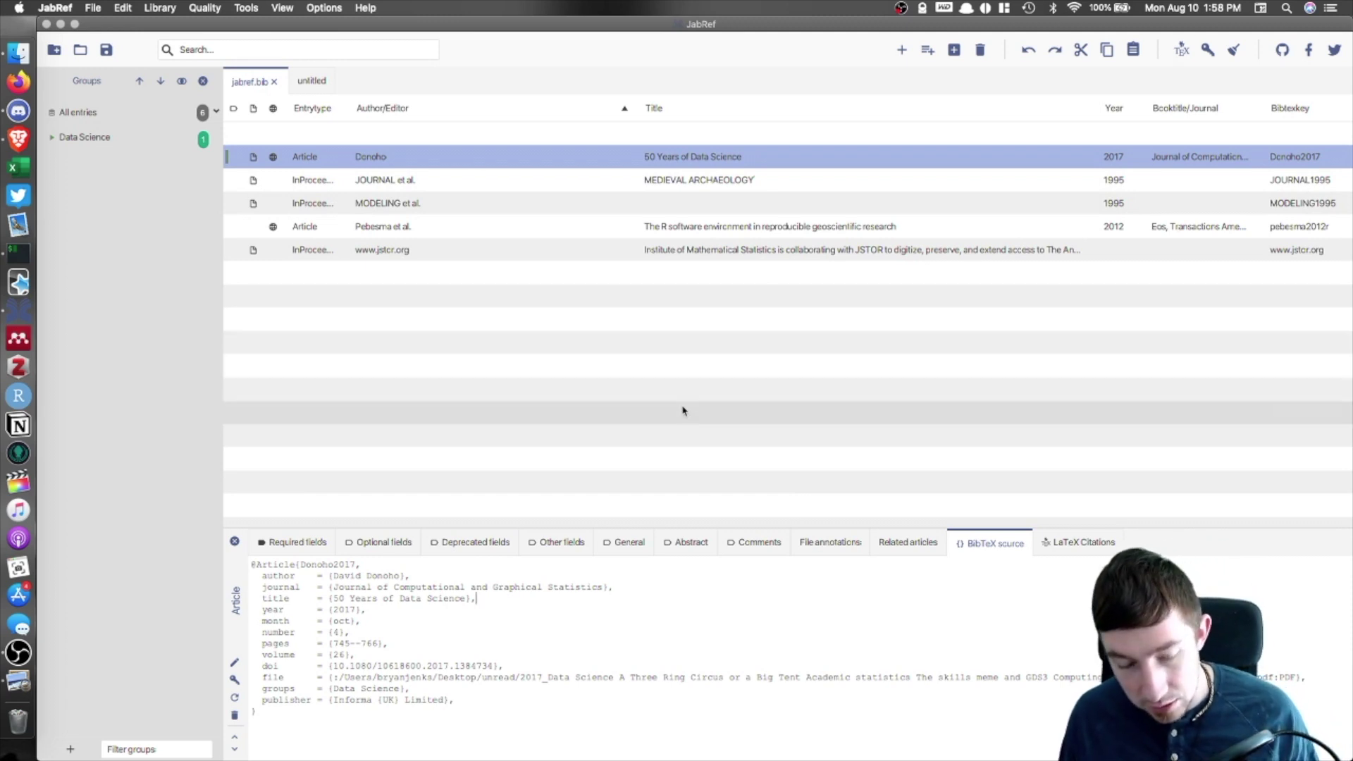
# Minimize JabRef and open the jabref.bib file on the desktop in TextEdit.
pyautogui.click(60, 27)
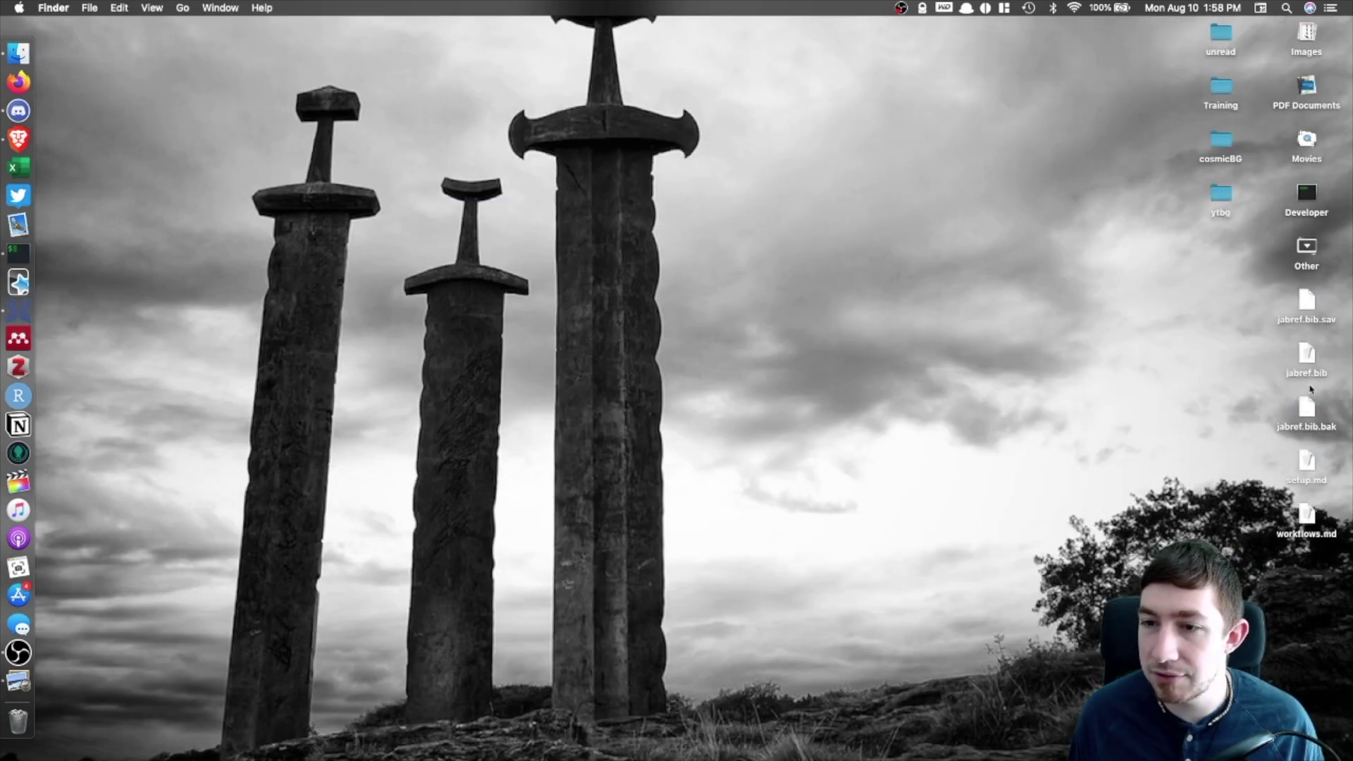
pyautogui.click(1306, 360)
pyautogui.rightClick(1311, 361)
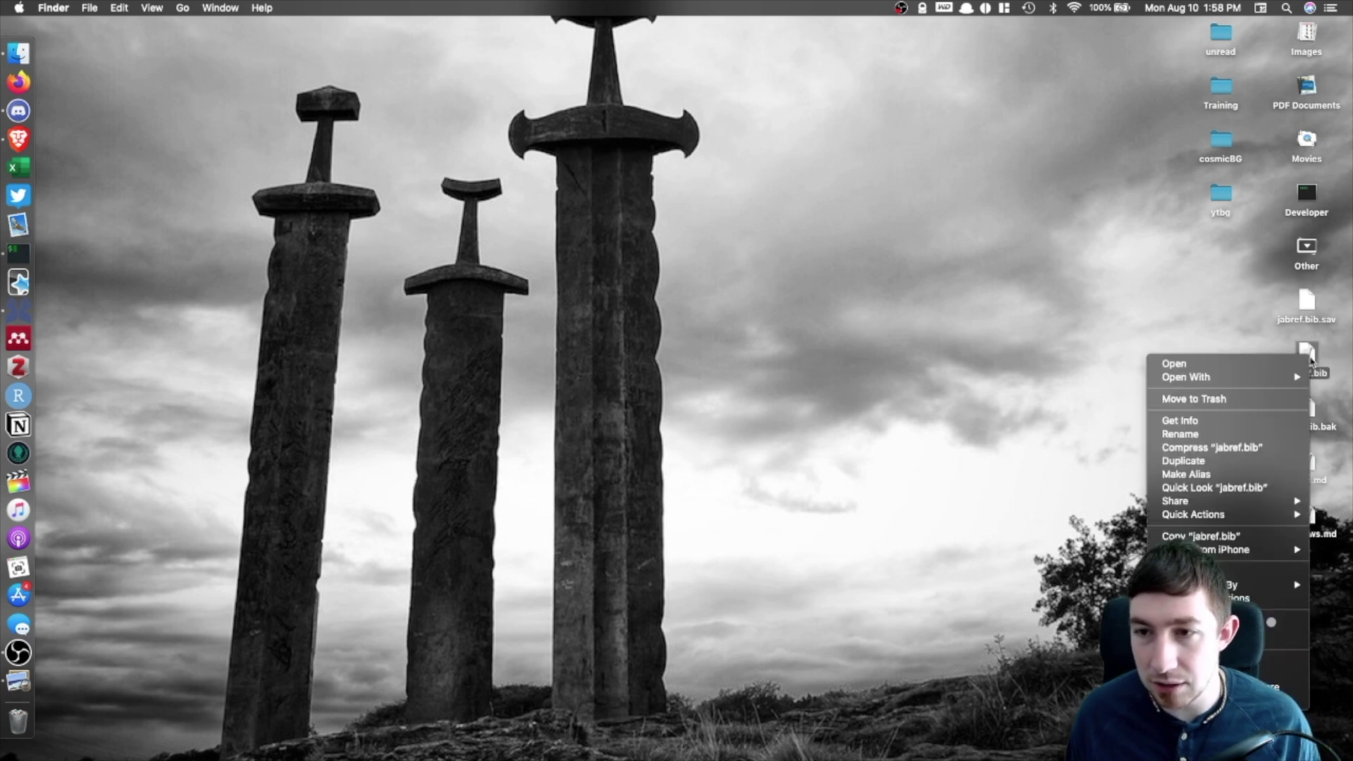
pyautogui.moveTo(1213, 379)
pyautogui.click(1079, 384)
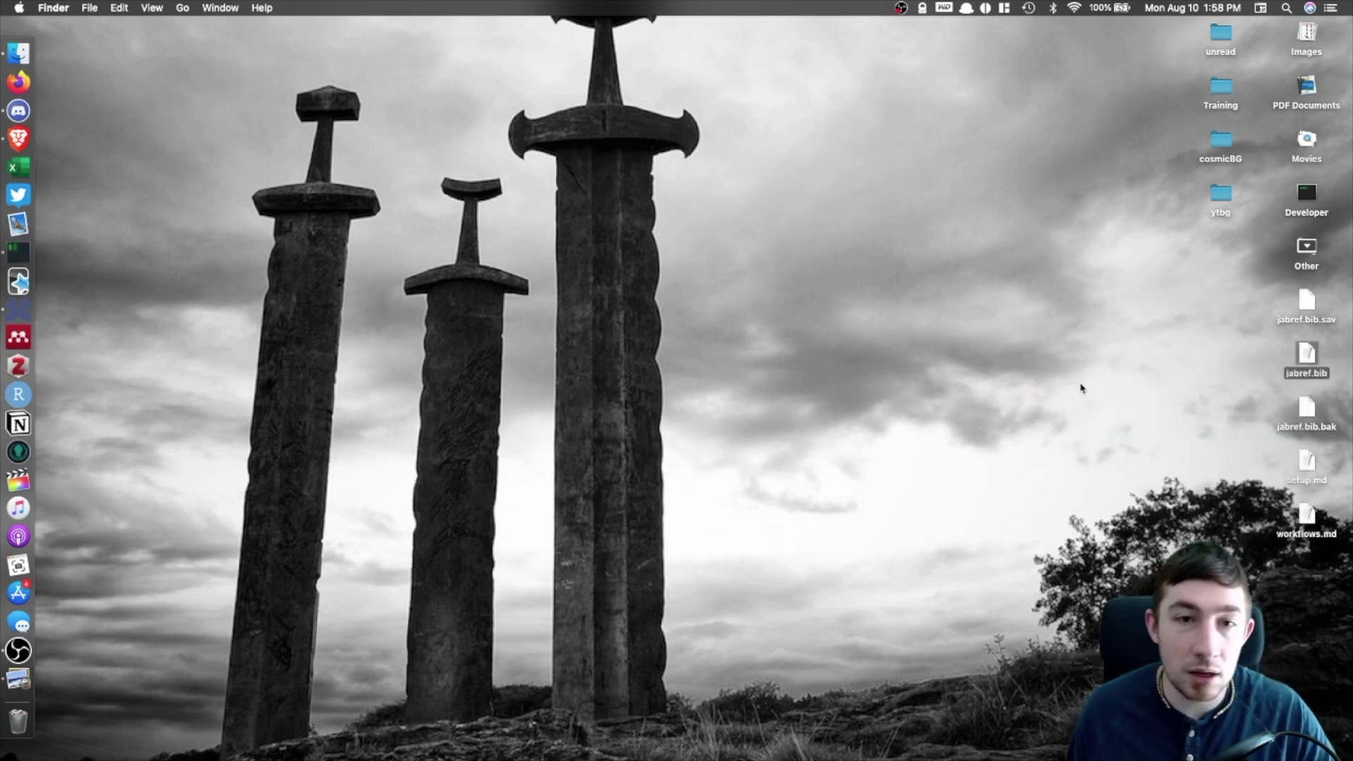
# Read through the raw BibTeX entries in jabref.bib, highlighting the entry type and citation key lines, and close the file.
pyautogui.moveTo(610, 354); pyautogui.dragTo(898, 610)
pyautogui.scroll(-3, 447, 366)
pyautogui.moveTo(201, 398); pyautogui.dragTo(146, 366)
pyautogui.click(290, 396)
pyautogui.scroll(3, 296, 239)
pyautogui.moveTo(155, 91); pyautogui.dragTo(353, 97)
pyautogui.moveTo(157, 155); pyautogui.dragTo(319, 156)
pyautogui.click(318, 157)
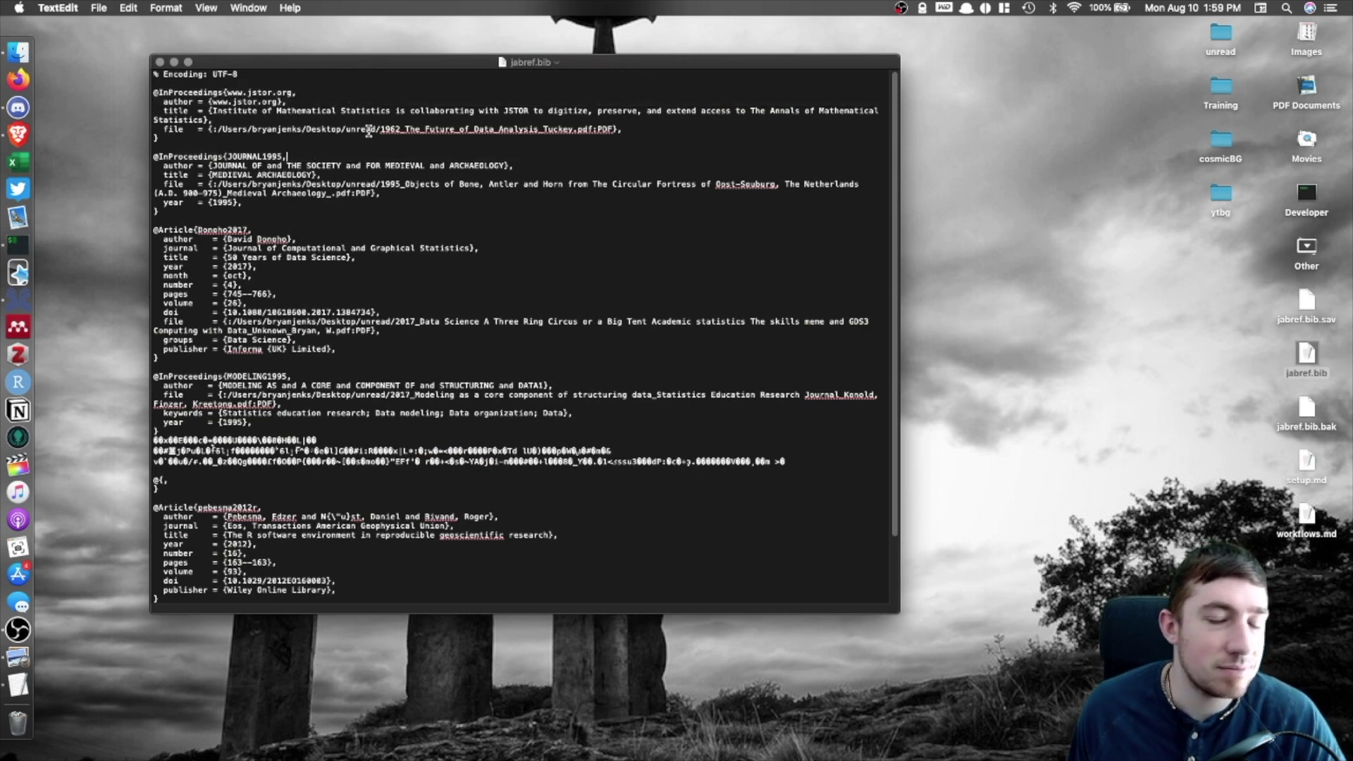
pyautogui.click(160, 63)
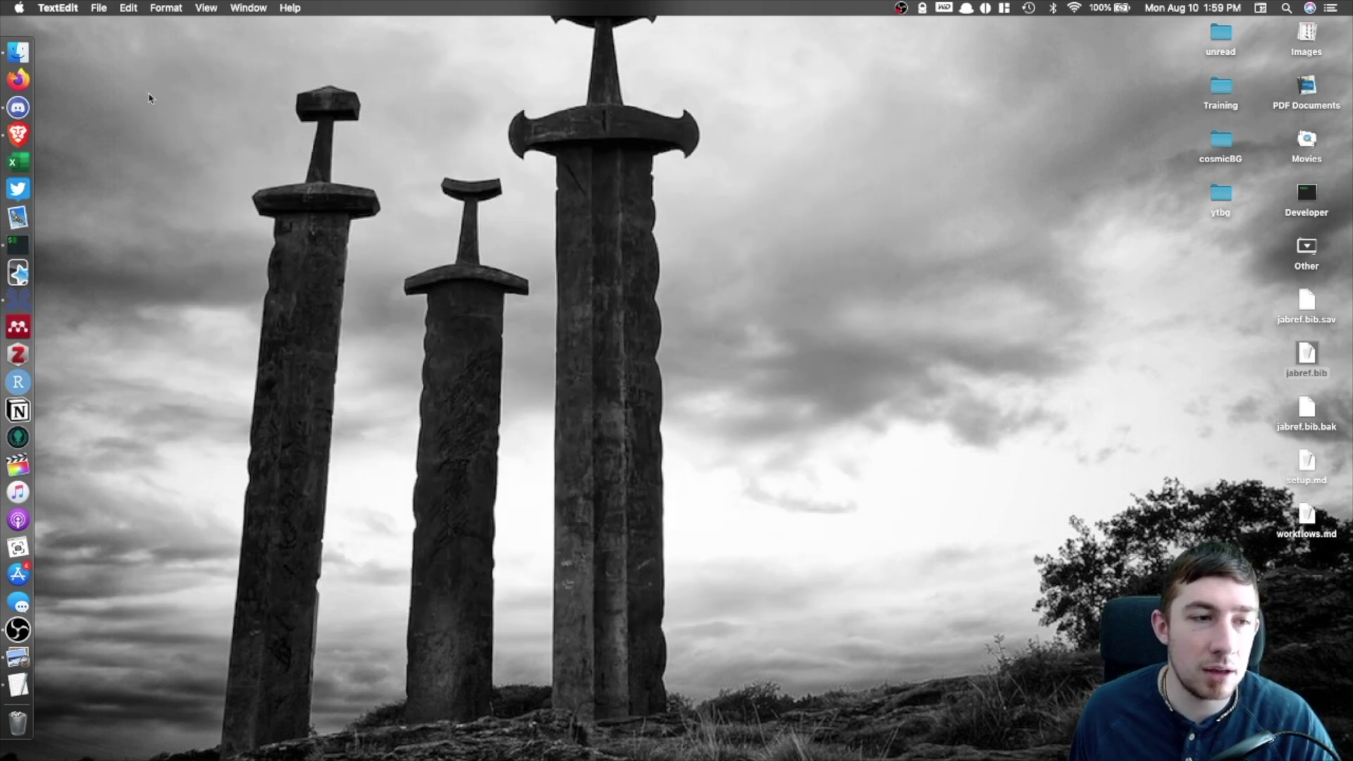
# Bring JabRef back, switch to its GitHub repository in Brave and view the file list and About section.
pyautogui.click(18, 274)
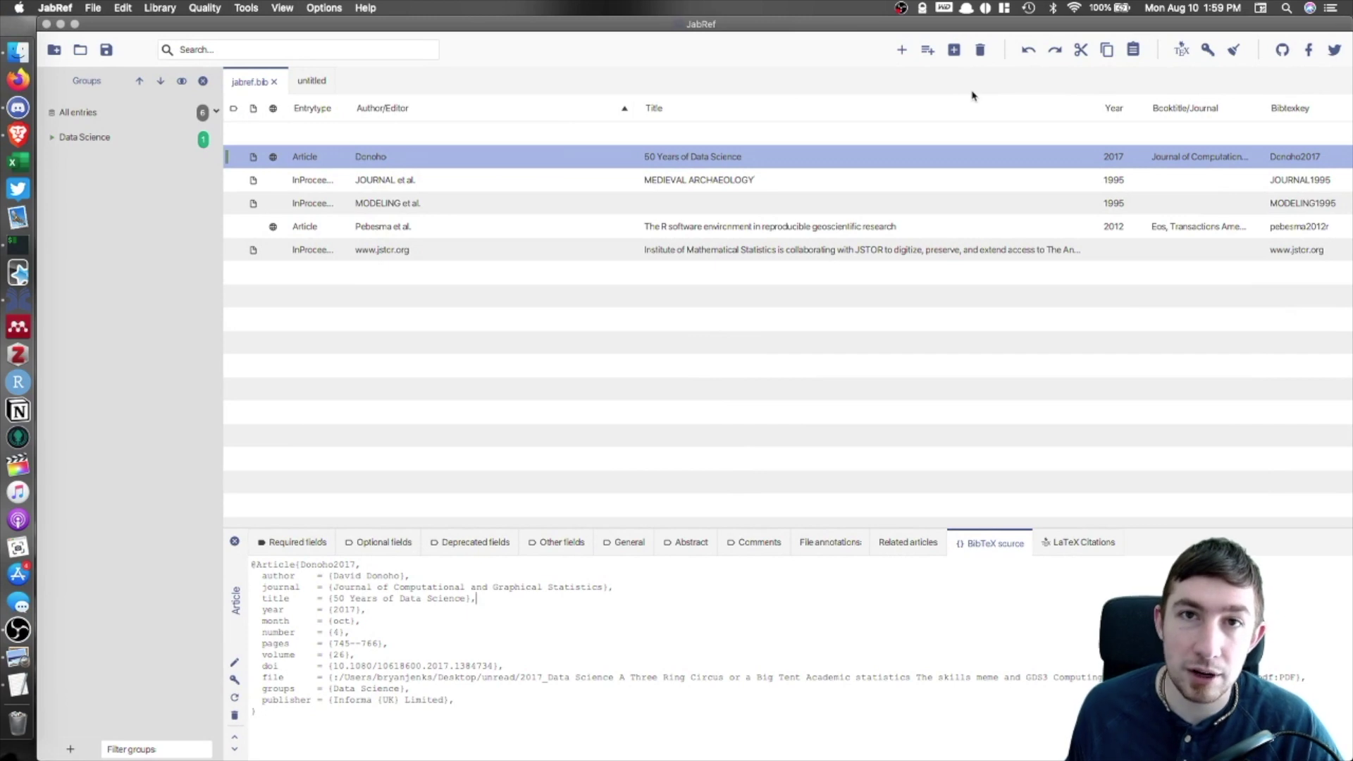
pyautogui.press('super+Tab')
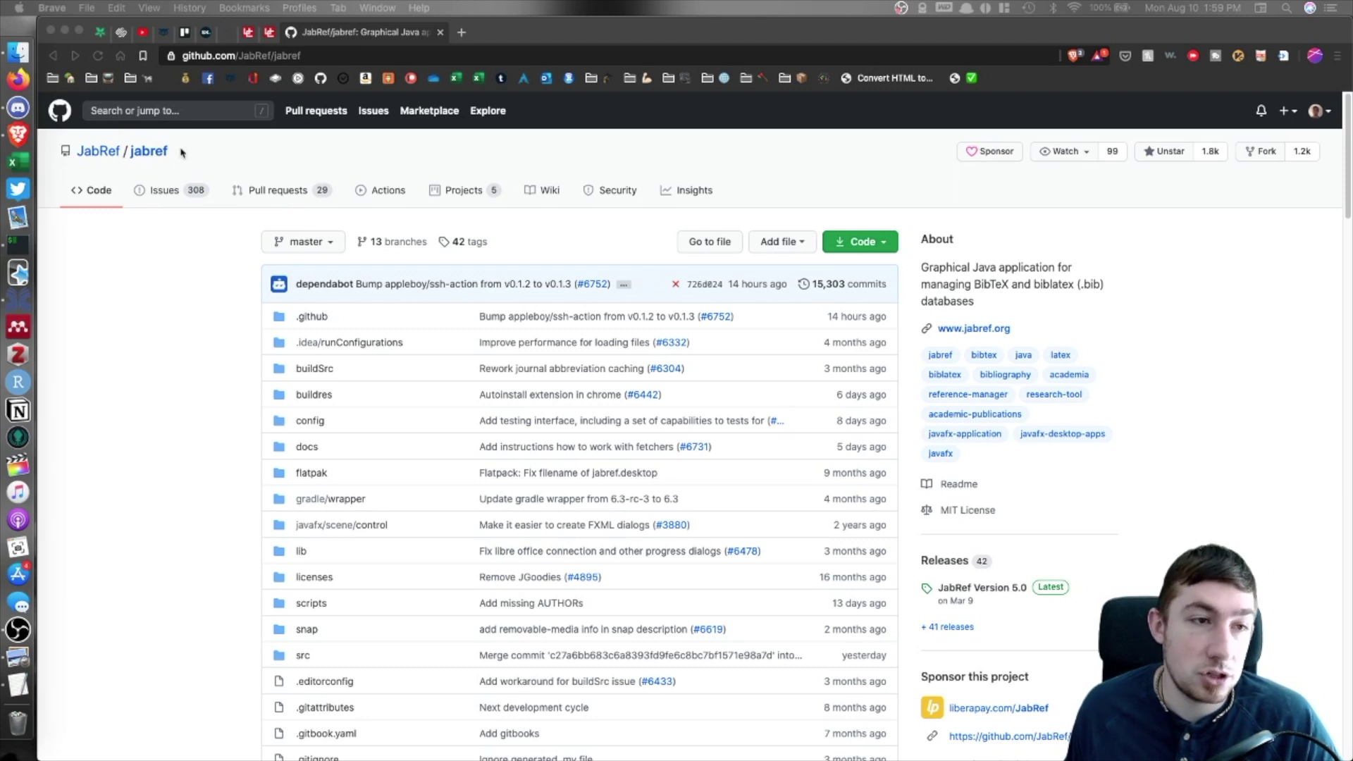
pyautogui.scroll(-10, 182, 152)
pyautogui.scroll(10, 770, 157)
pyautogui.scroll(-1, 1014, 187)
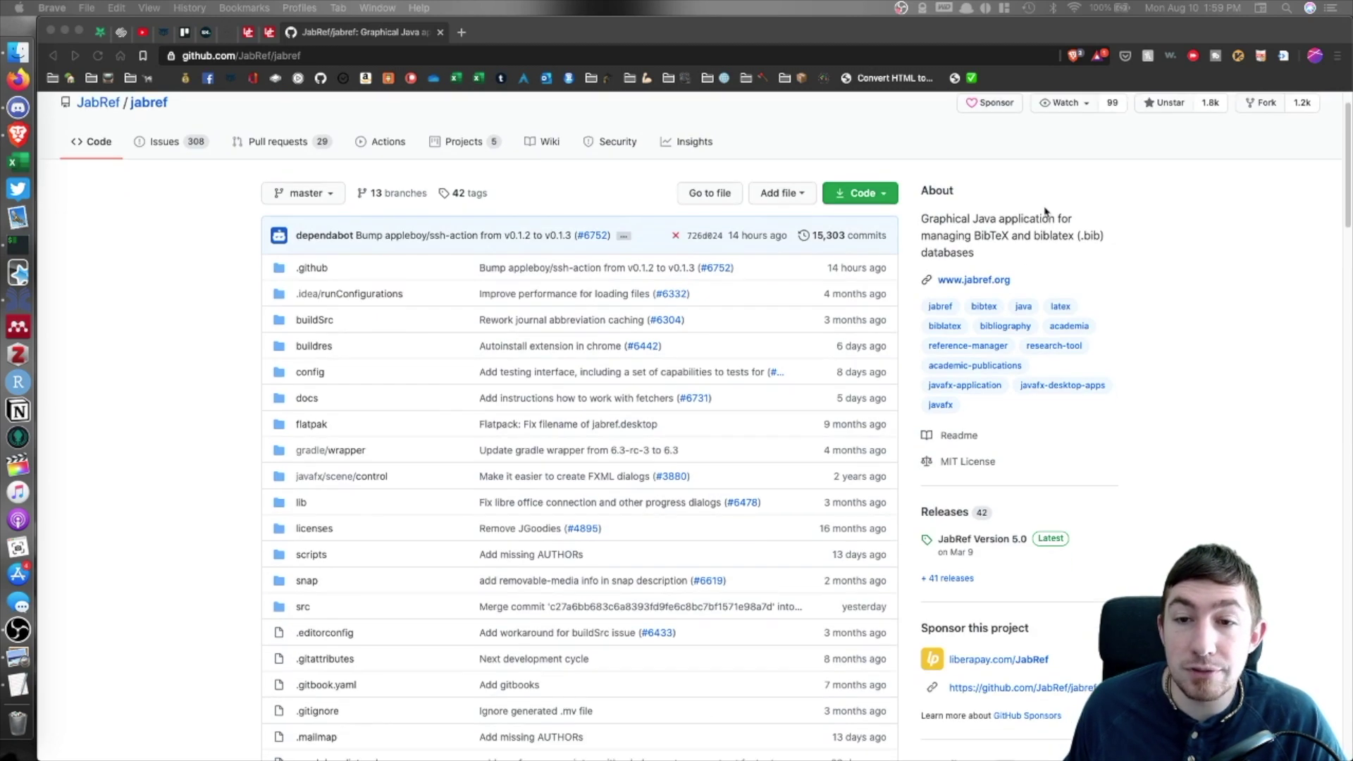
pyautogui.scroll(-2, 1055, 216)
# Examine the JabRef README, covering the Collect, Organize, Cite and Share features, installation and contributing sections.
pyautogui.scroll(-20, 1050, 211)
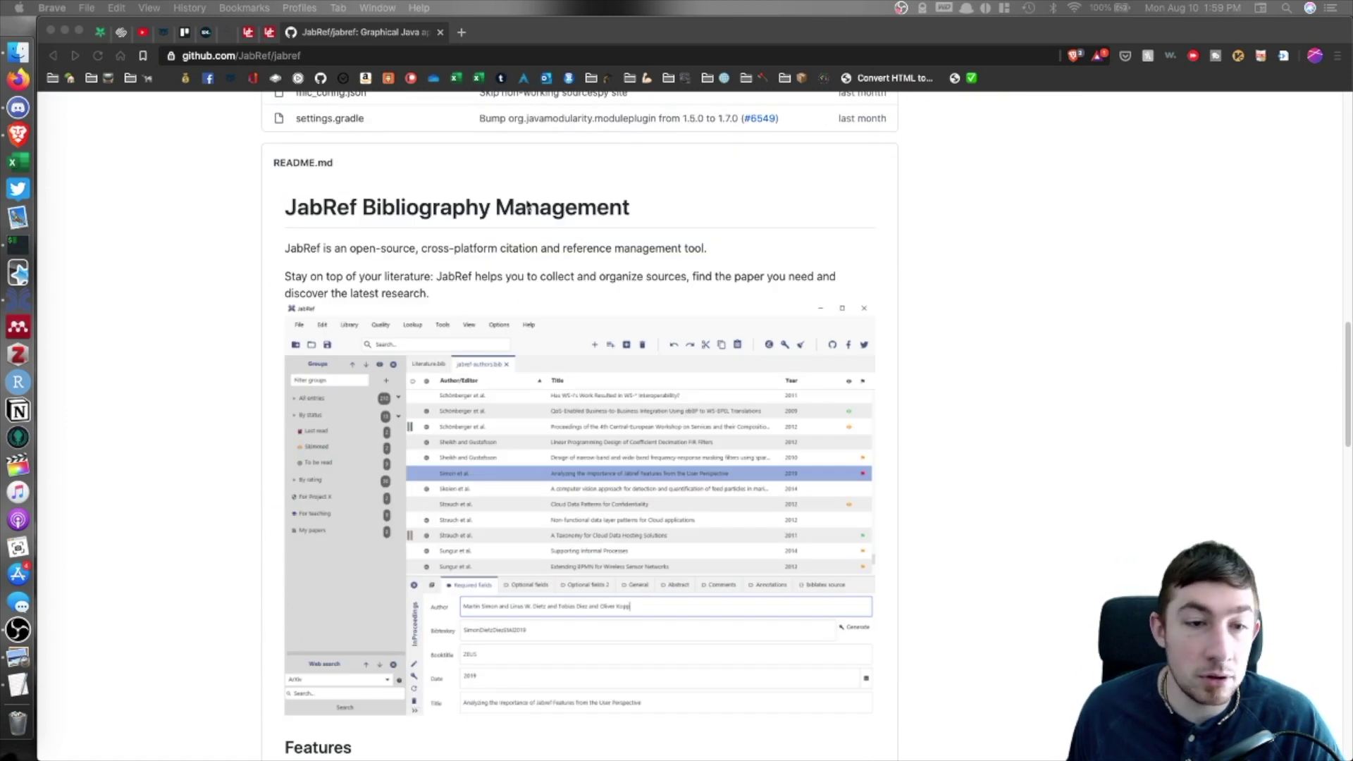
pyautogui.scroll(-1, 429, 225)
pyautogui.scroll(-2, 451, 264)
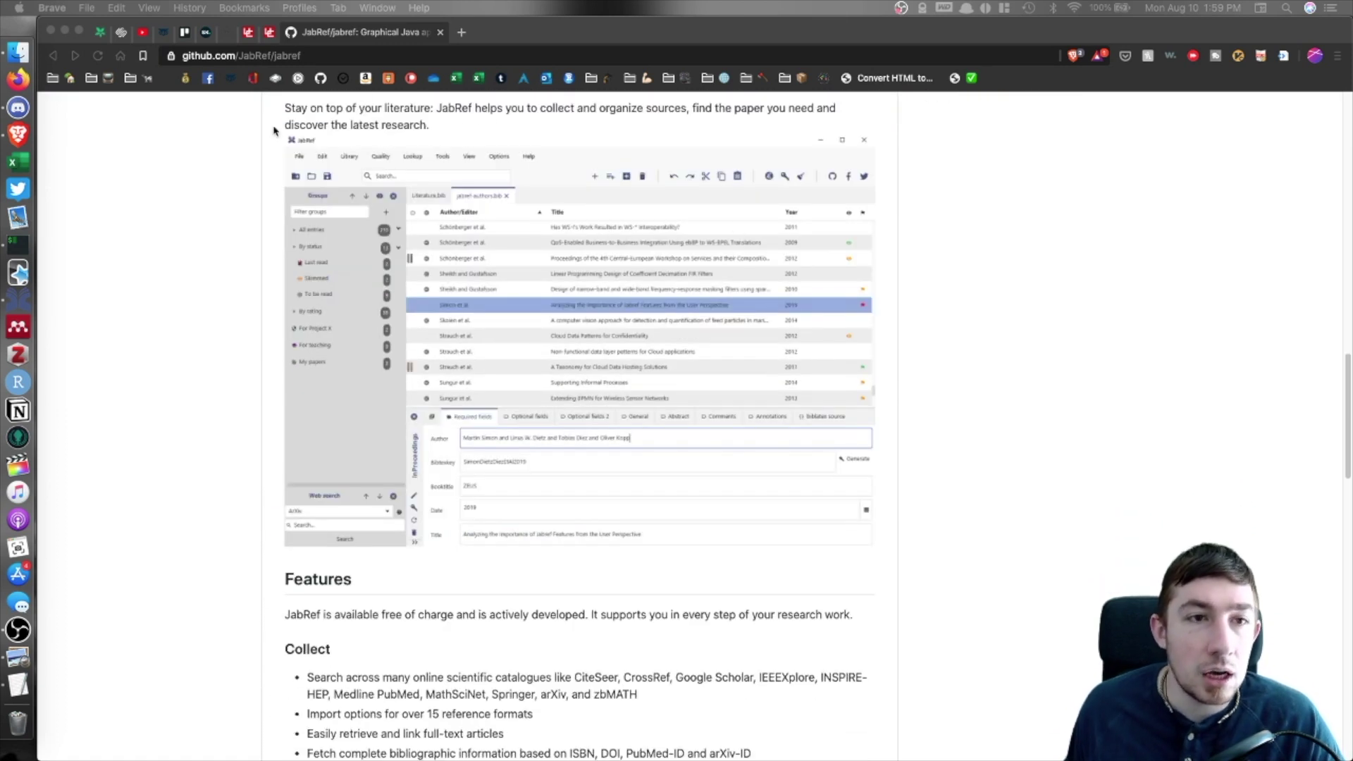
pyautogui.scroll(-10, 798, 154)
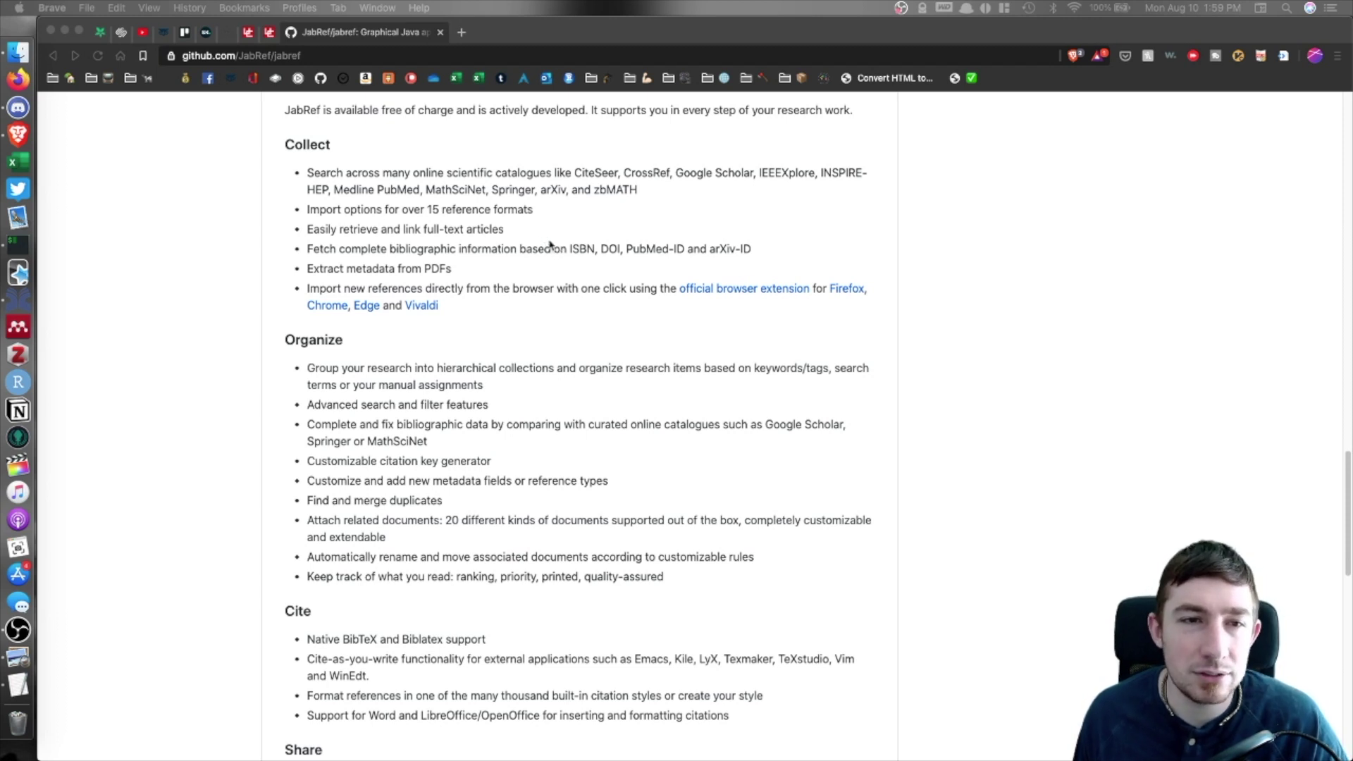
pyautogui.click(504, 230)
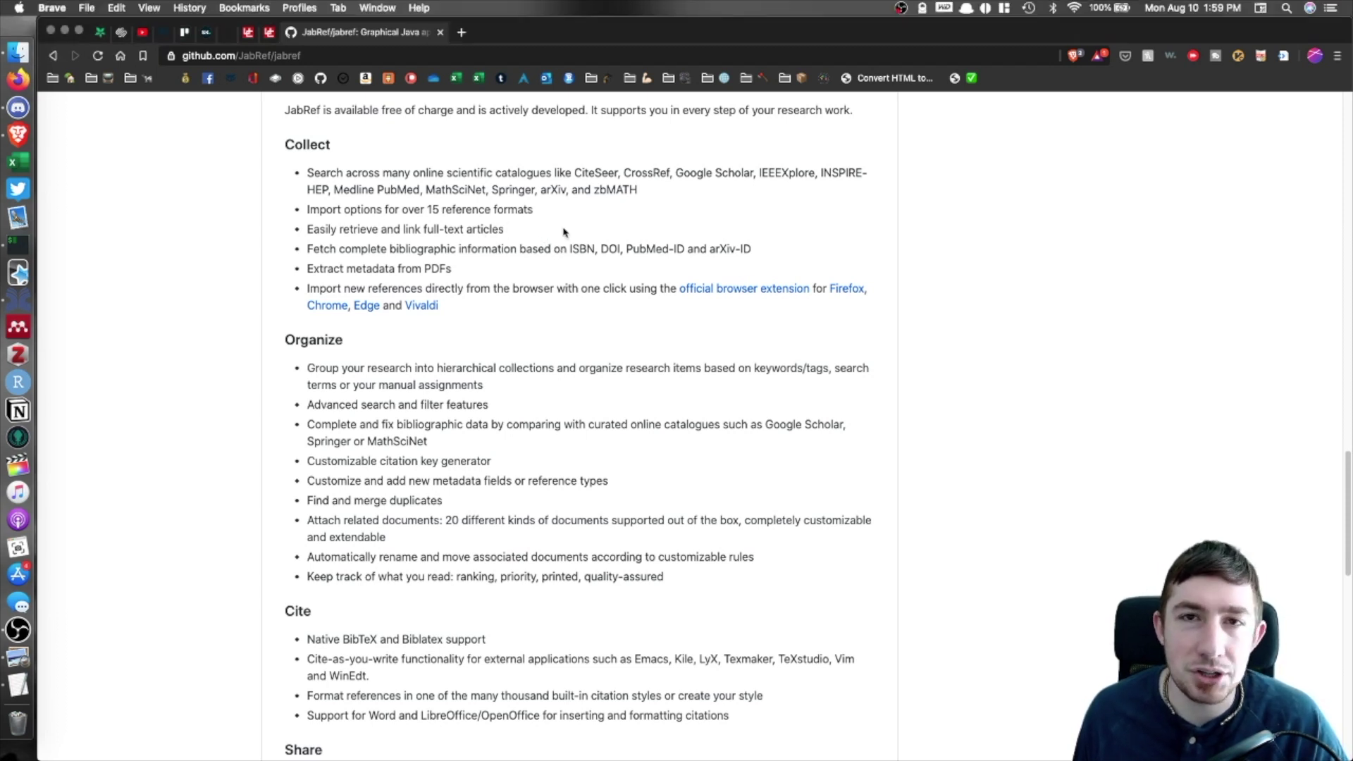
pyautogui.scroll(-10, 563, 232)
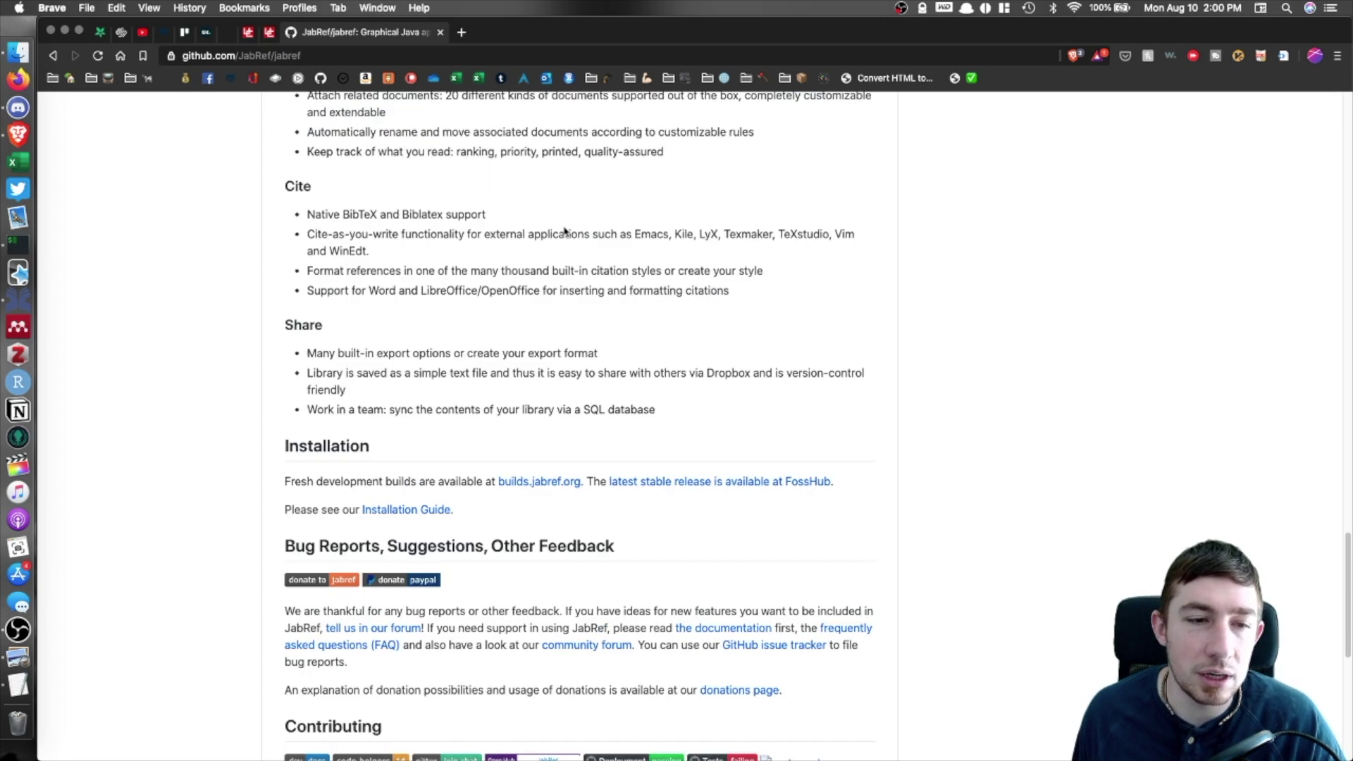
pyautogui.scroll(-11, 563, 232)
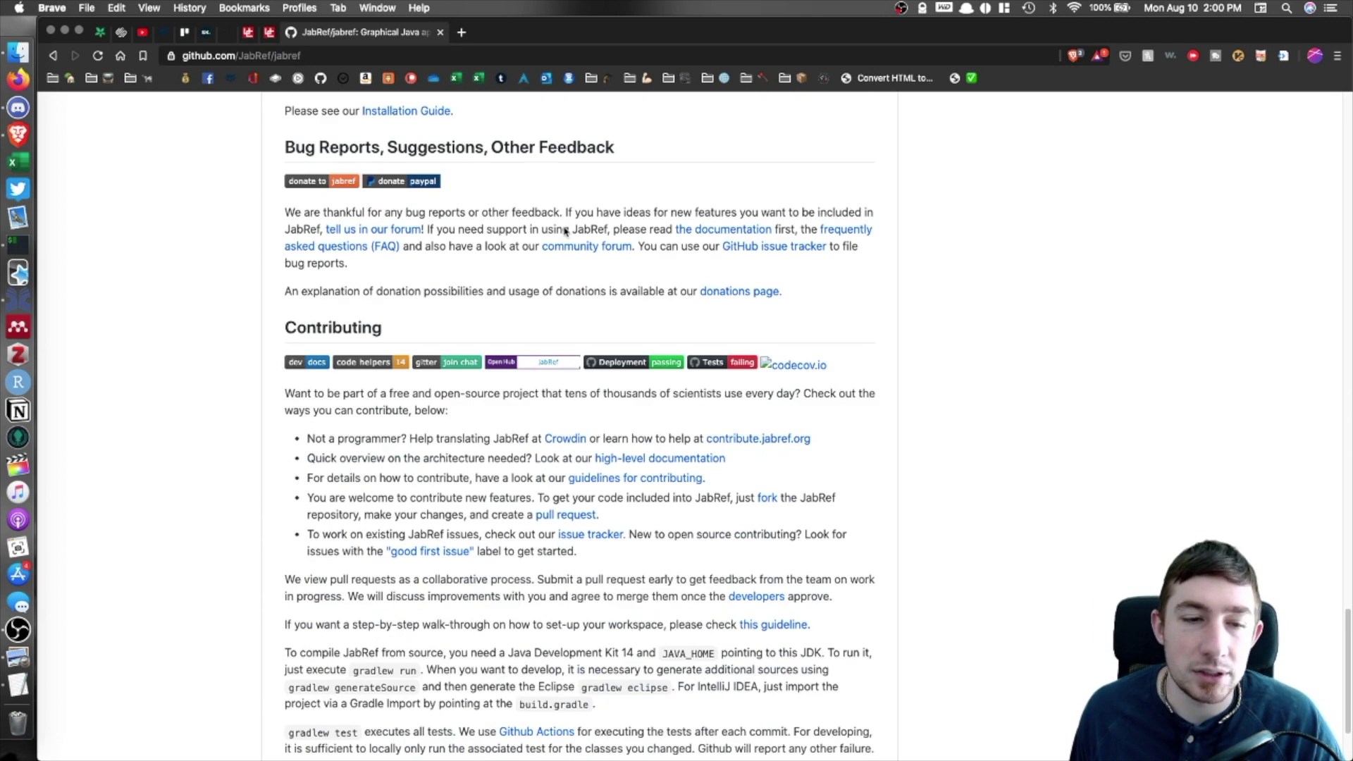
pyautogui.scroll(20, 587, 234)
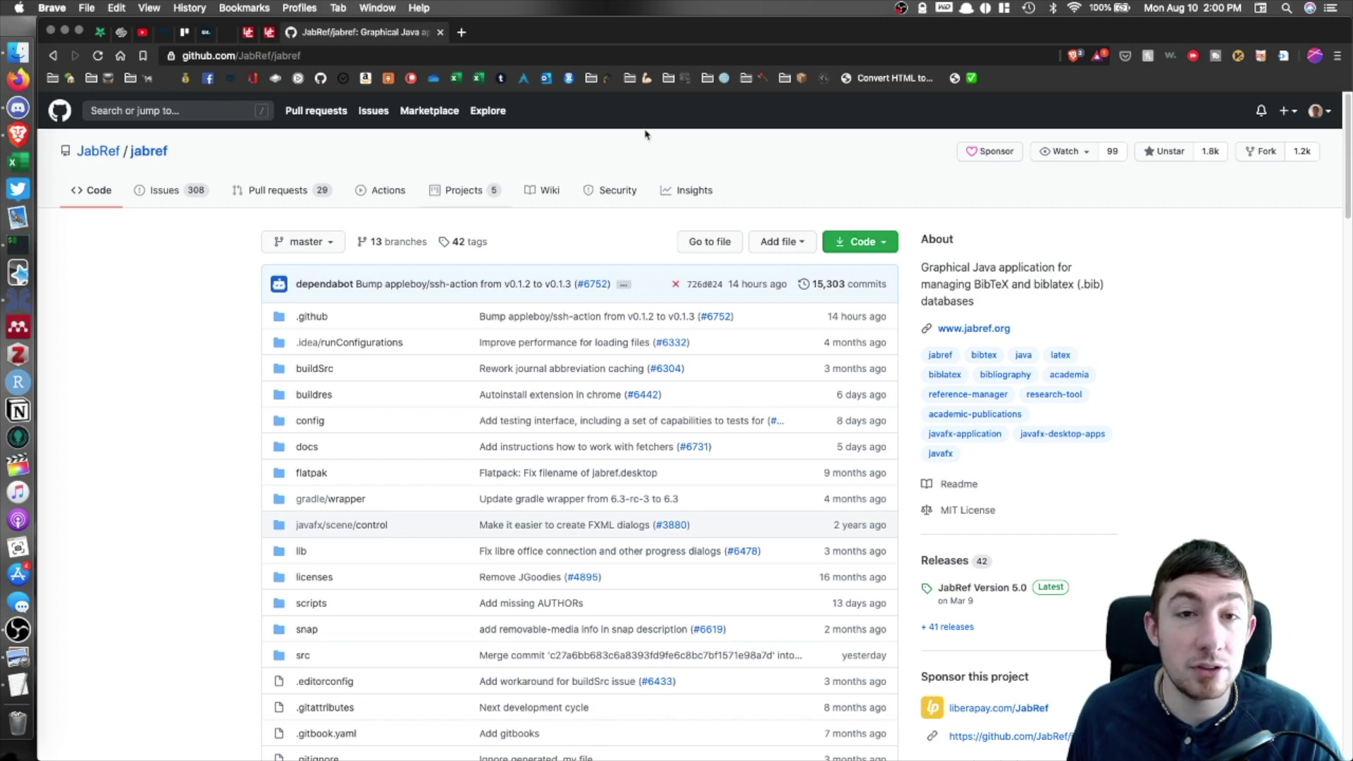
pyautogui.scroll(-1, 909, 205)
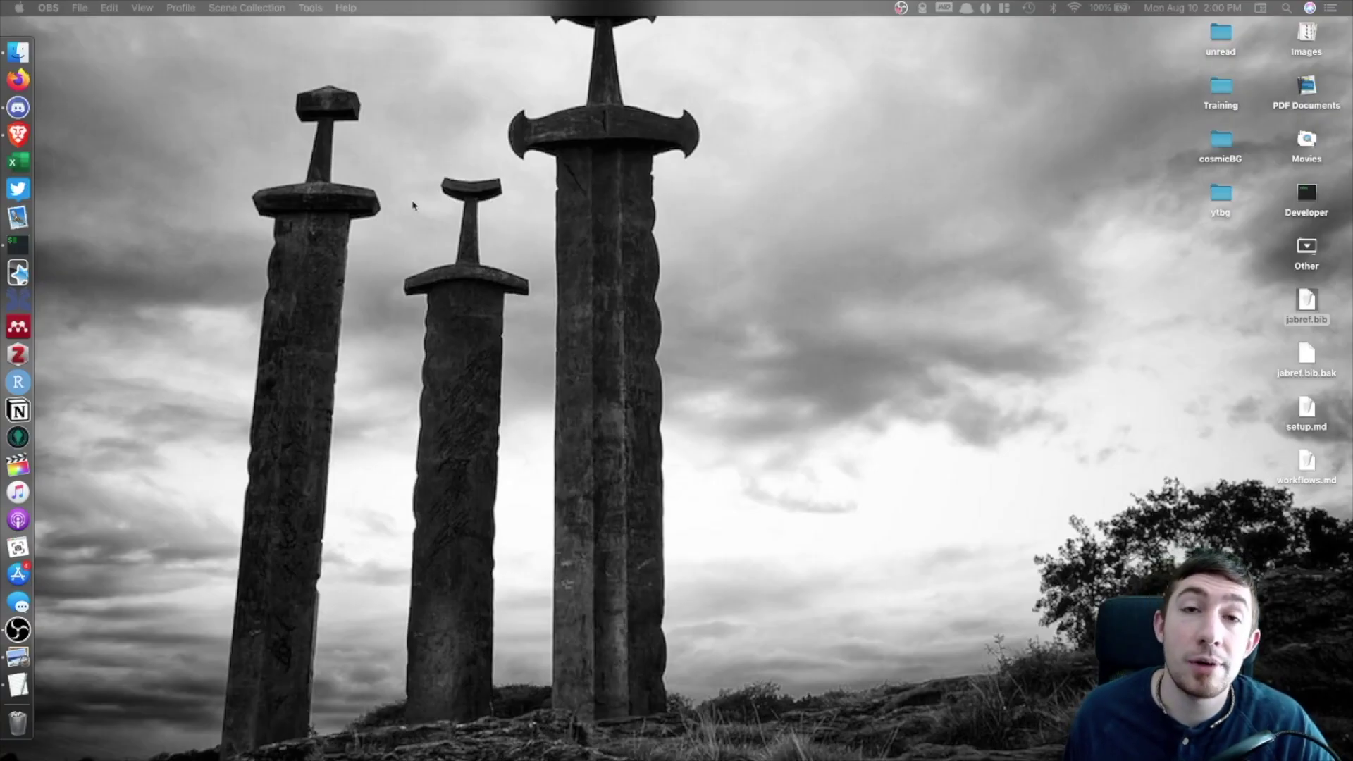
# Switch to Mendeley Desktop, create a folder named read, nest it inside the test folder and deny the accessibility access request.
pyautogui.click(21, 329)
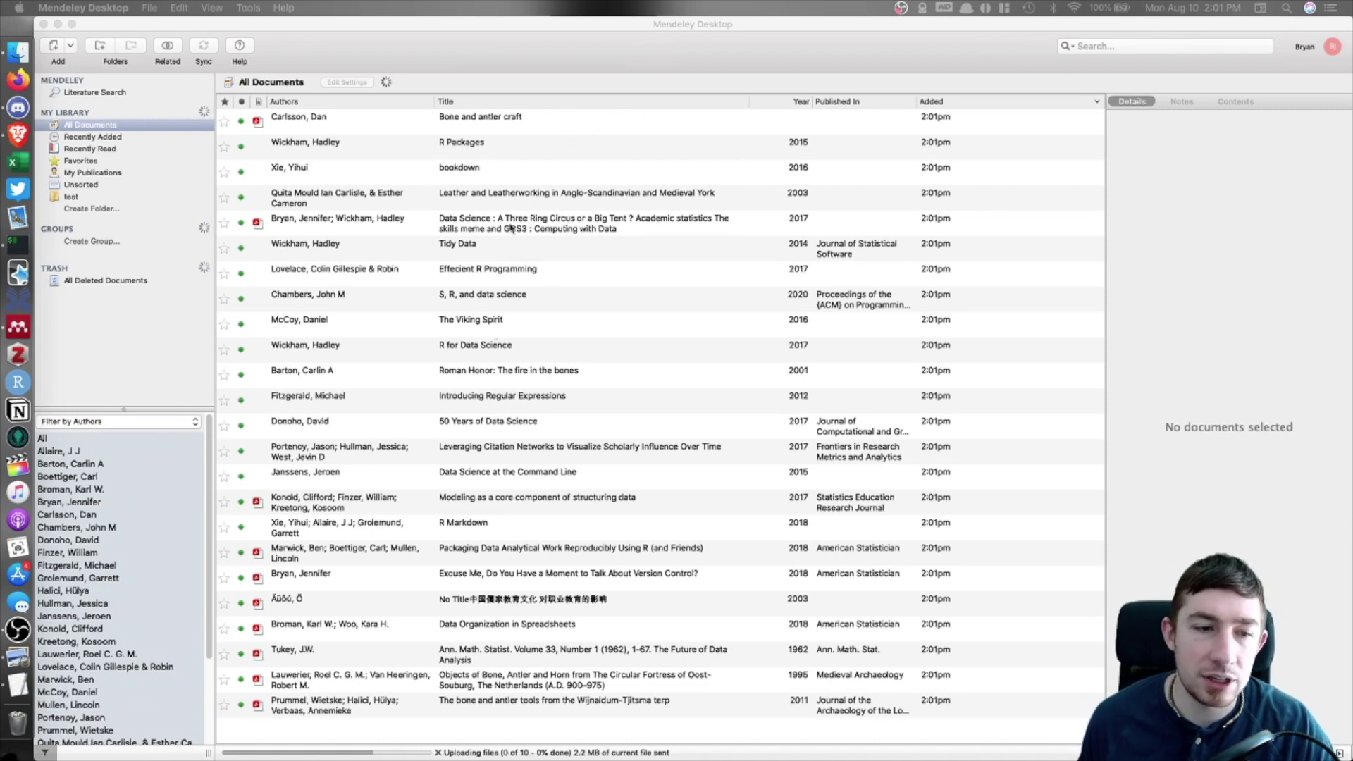
pyautogui.click(241, 503)
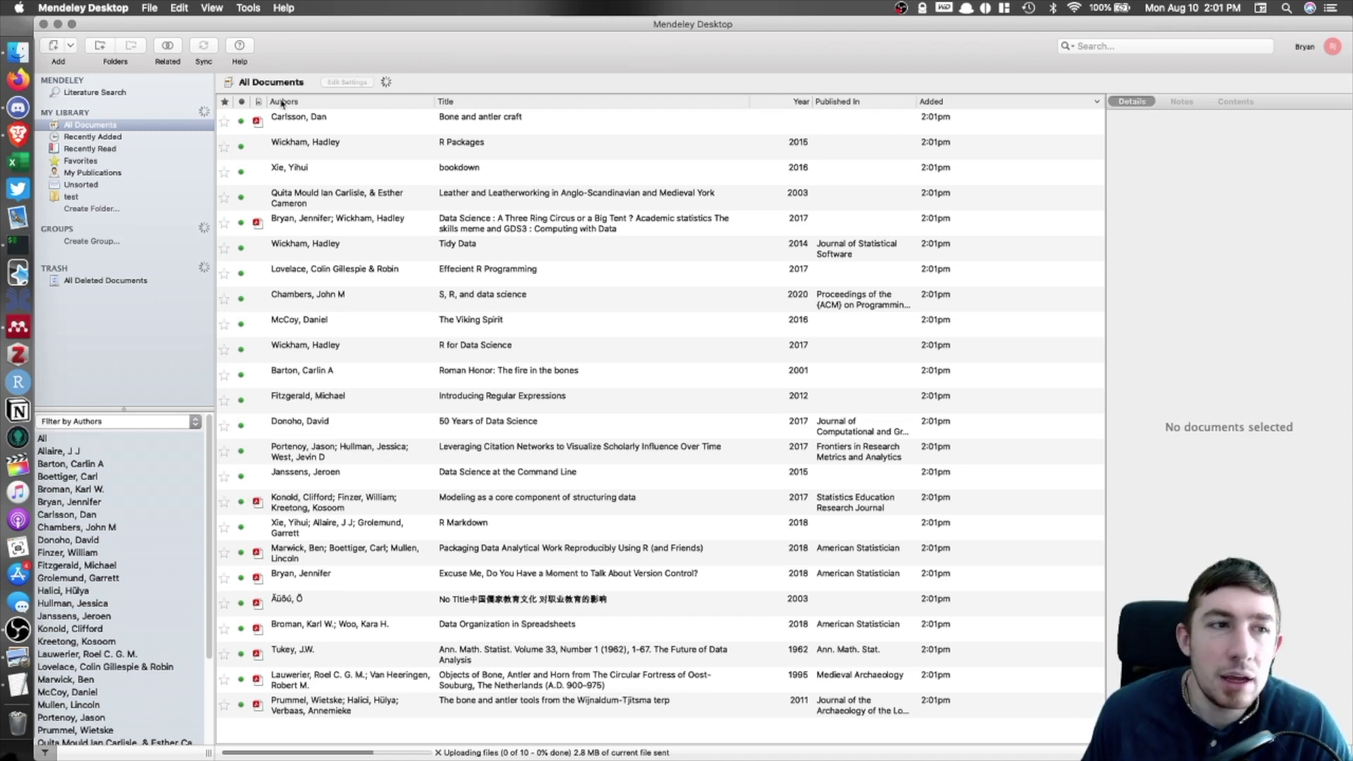
pyautogui.rightClick(87, 193)
pyautogui.click(113, 210)
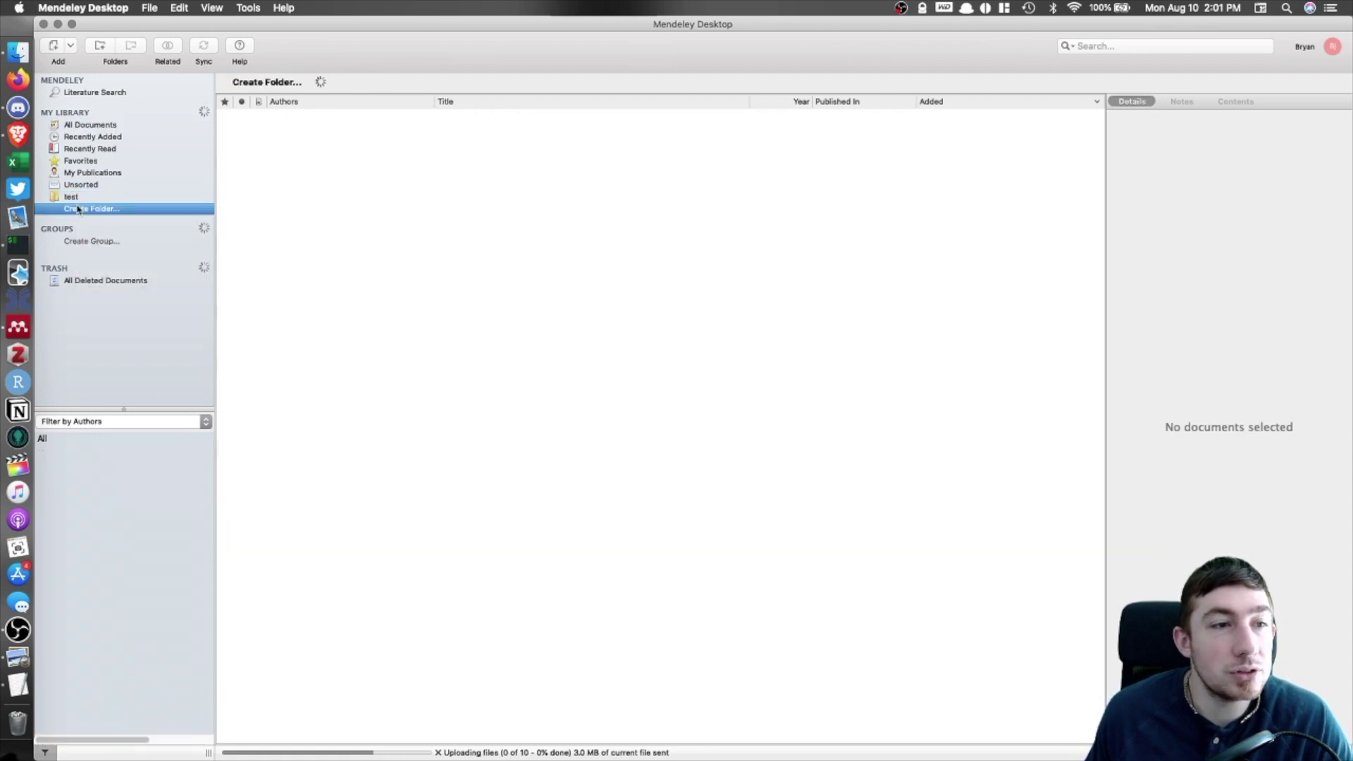
pyautogui.write('read')
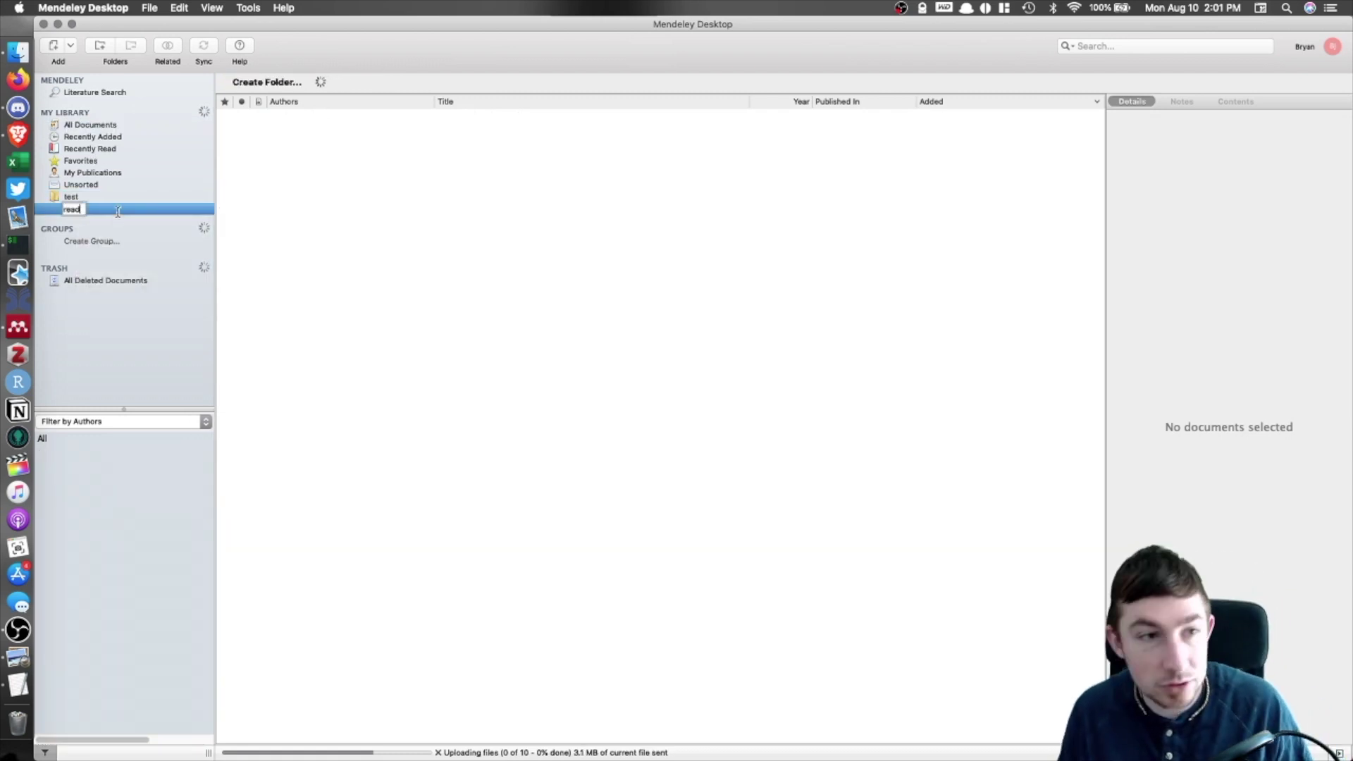
pyautogui.press('Return')
pyautogui.moveTo(75, 205); pyautogui.dragTo(74, 209)
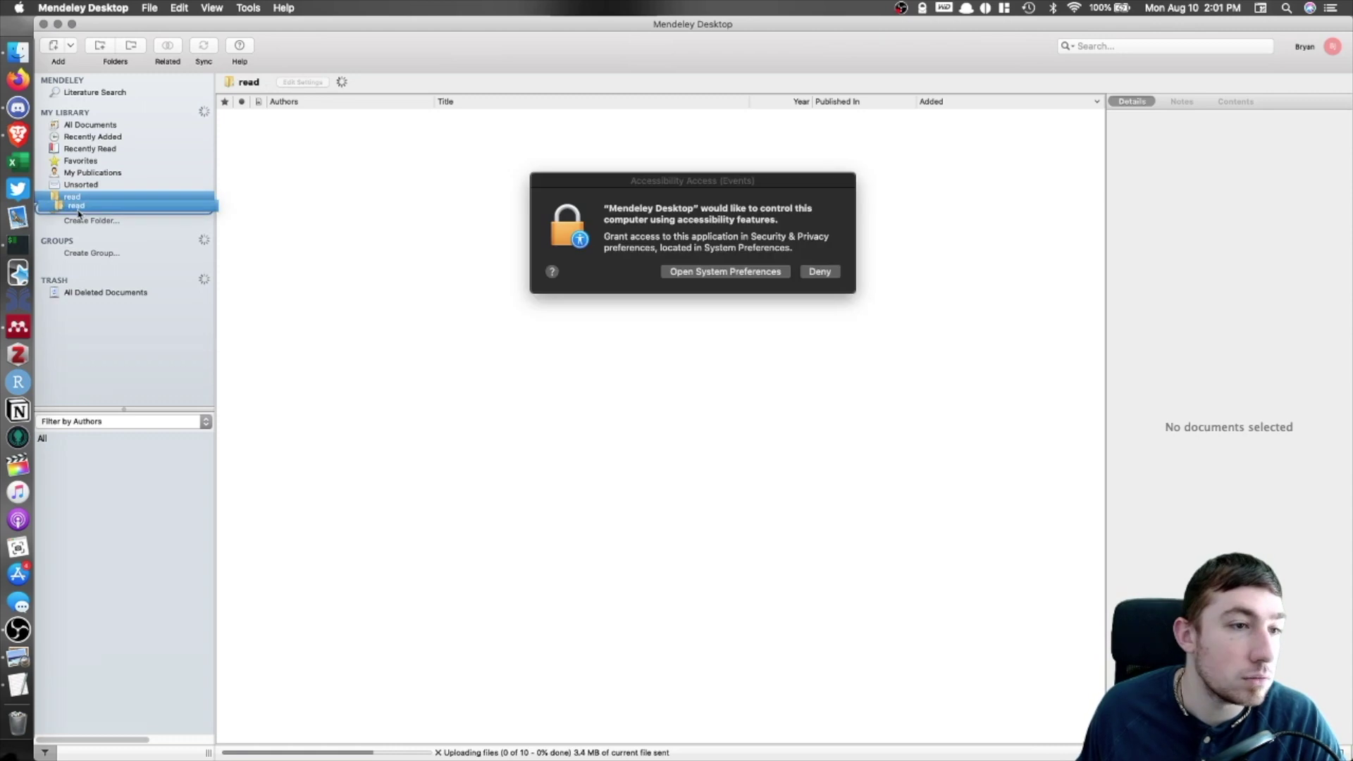
pyautogui.click(824, 276)
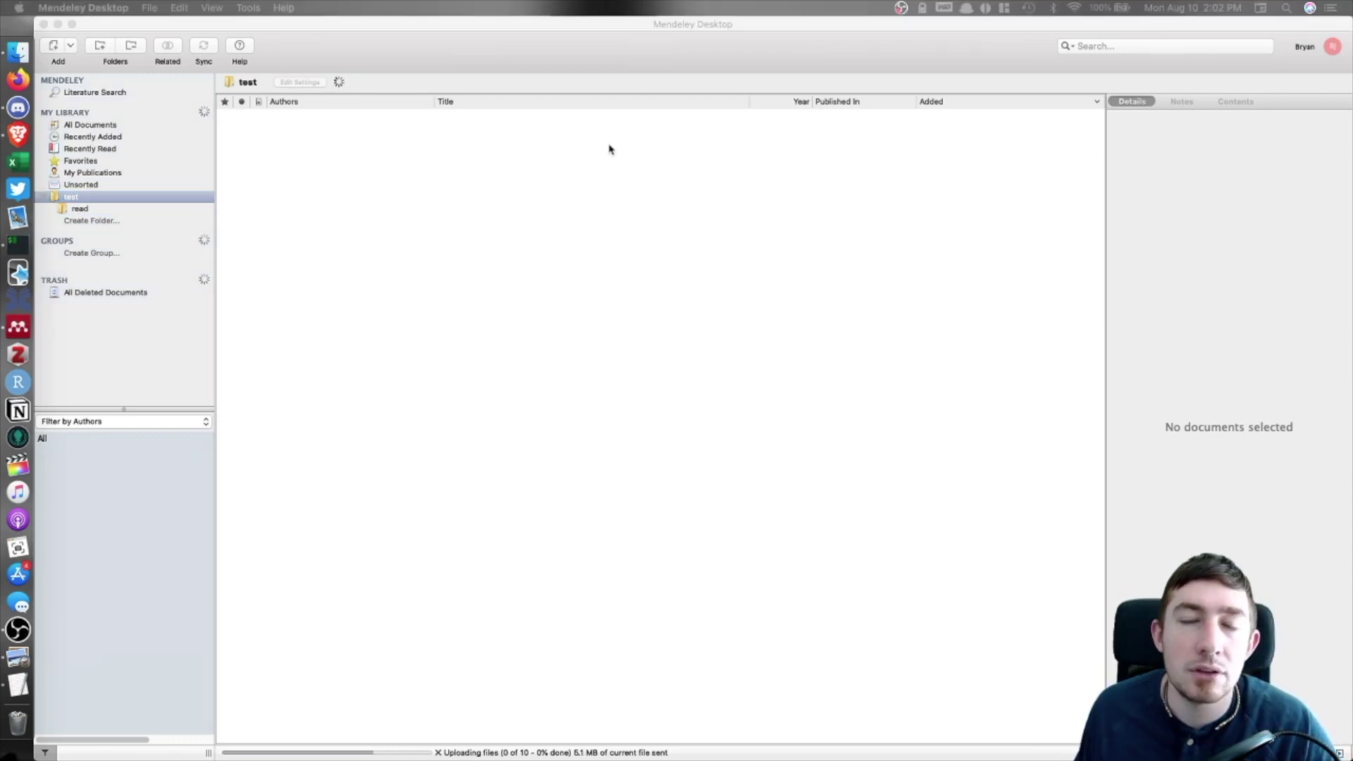
# Browse the library's All Documents, Unsorted and test collections, ending on the Recently Added list.
pyautogui.click(93, 126)
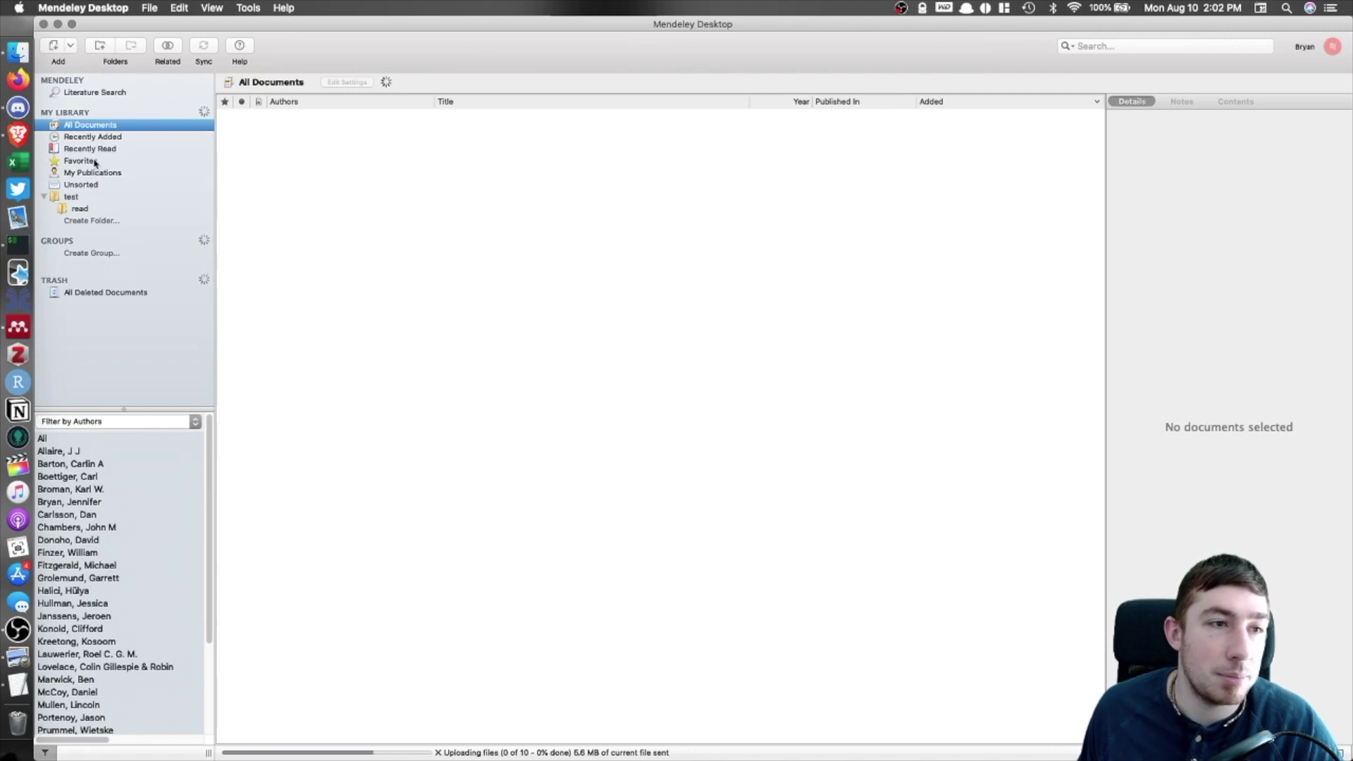
pyautogui.click(92, 220)
pyautogui.click(81, 185)
pyautogui.click(90, 198)
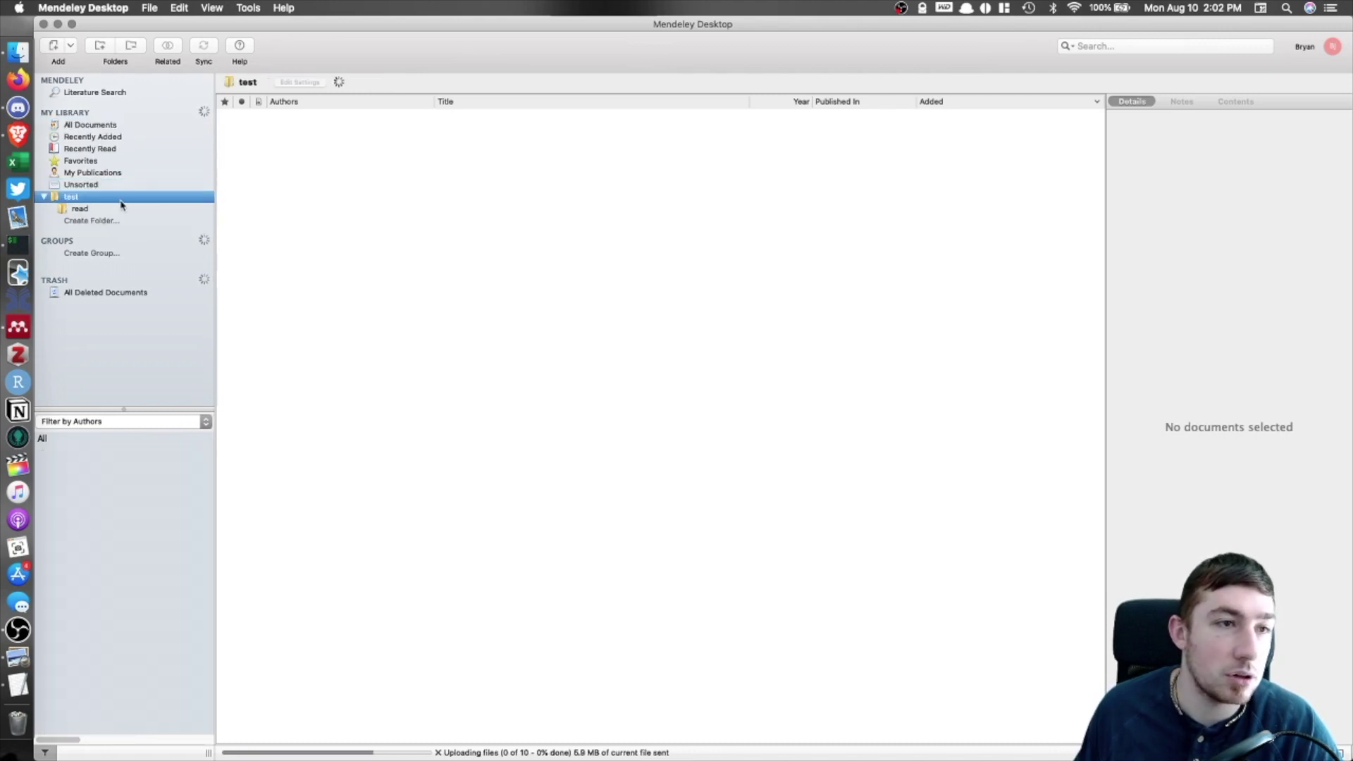
pyautogui.click(99, 138)
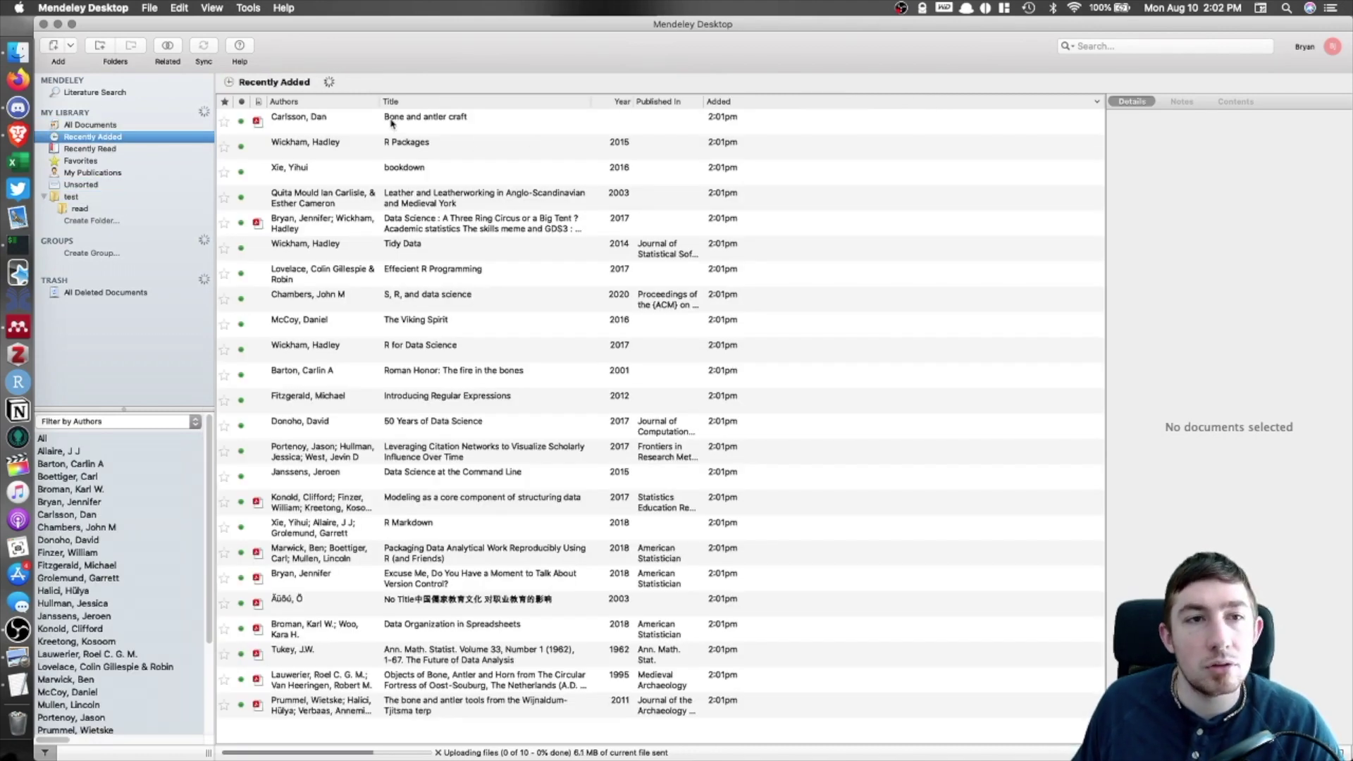
# View the details and notes of the R Packages entry and the actions available for it.
pyautogui.click(433, 142)
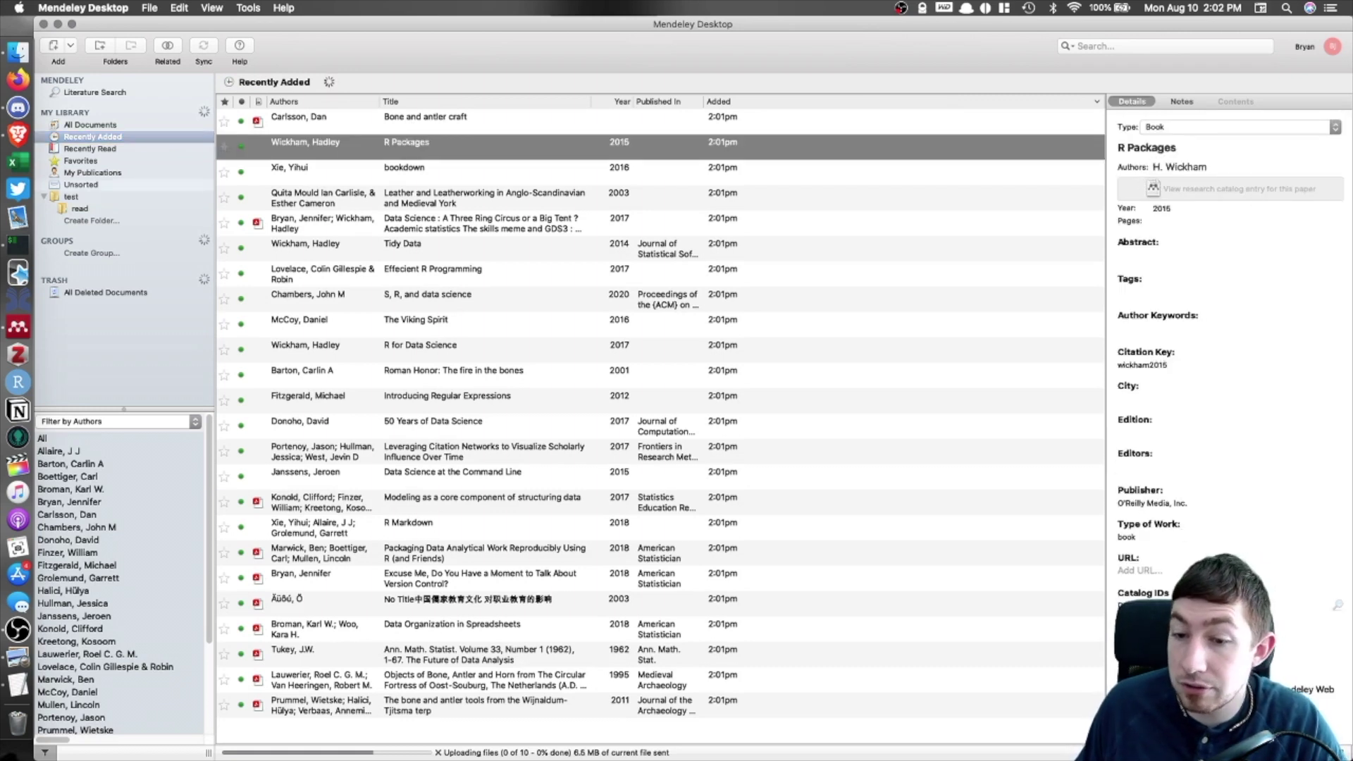
pyautogui.click(1181, 101)
pyautogui.click(1131, 101)
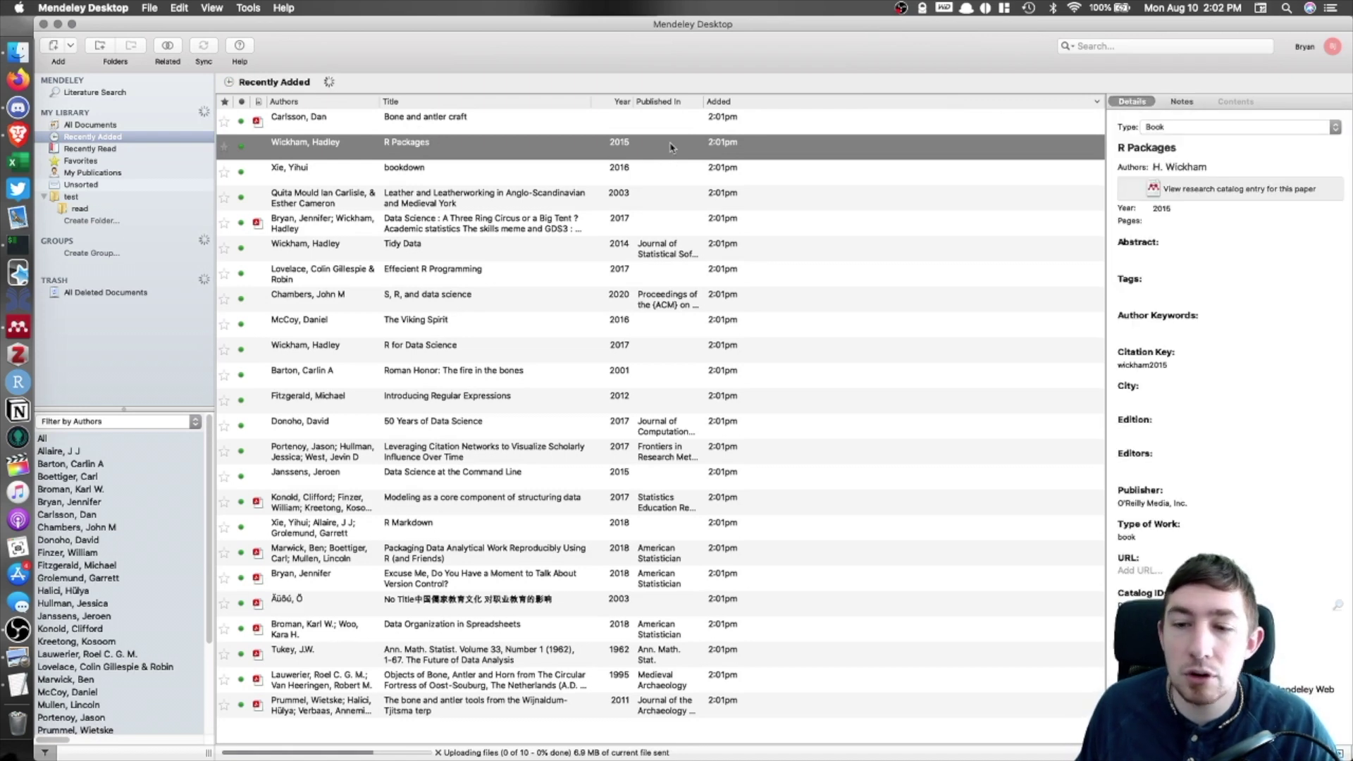
pyautogui.rightClick(633, 157)
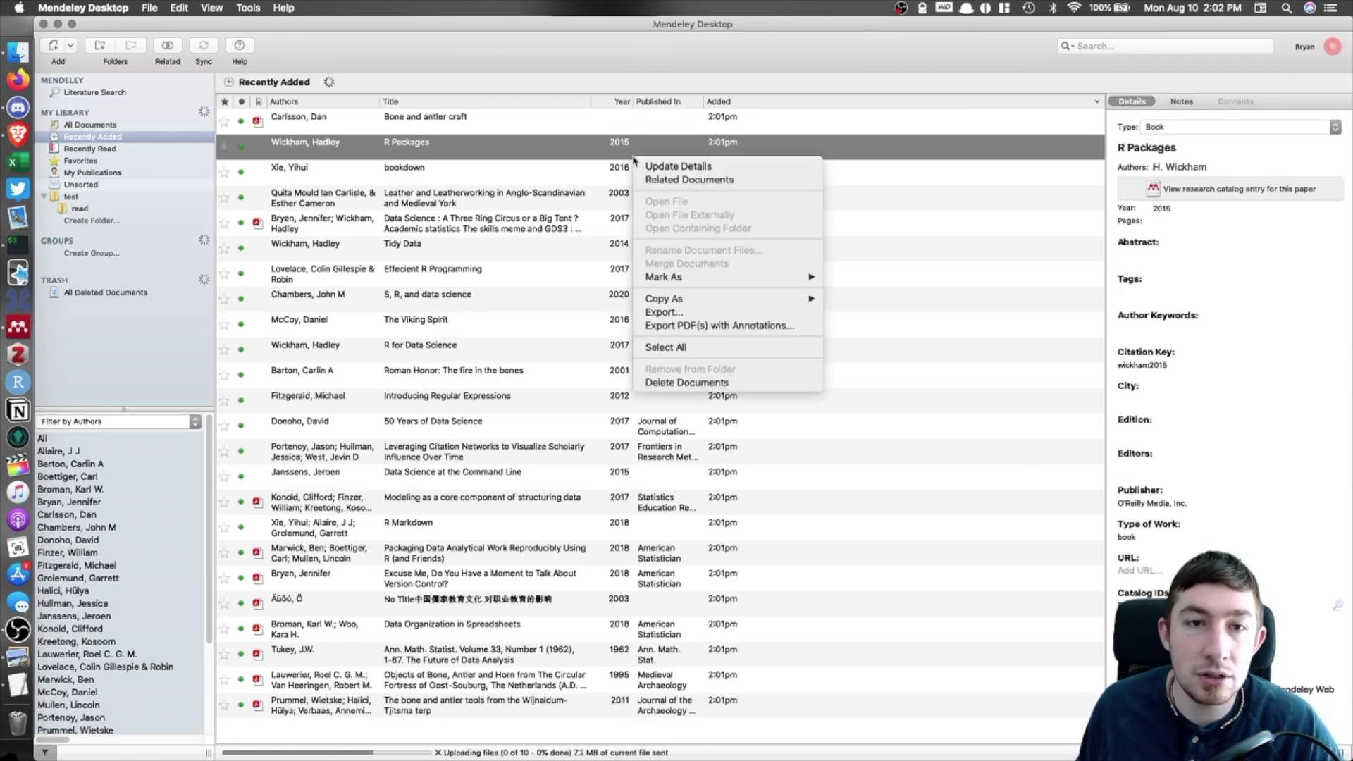
pyautogui.moveTo(743, 282)
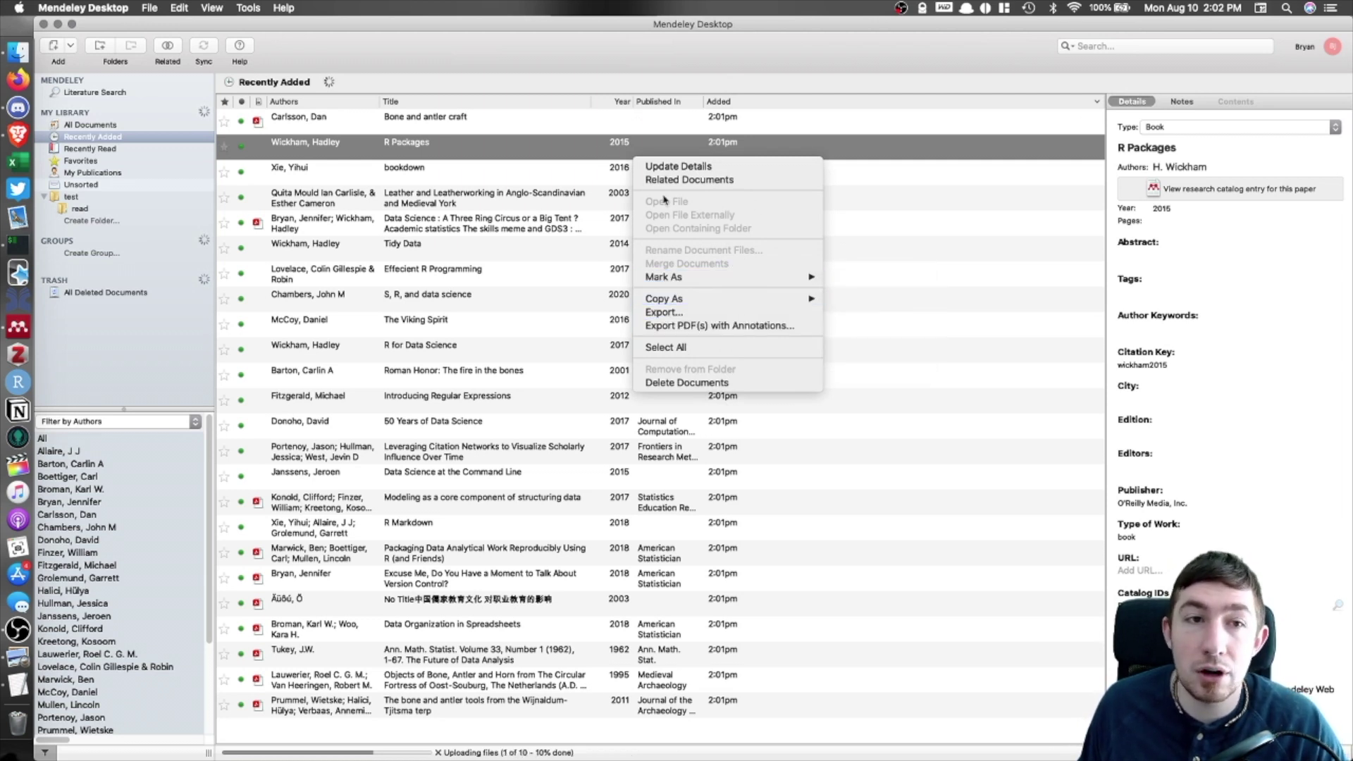
pyautogui.press('Escape')
# Export R Packages, bookdown, Tidy Data and Effecient R Programming together as a BibTeX (*.bib) file named mendeley on the Desktop.
pyautogui.click(507, 149)
pyautogui.keyDown('super'); pyautogui.click(433, 164); pyautogui.keyUp('super')
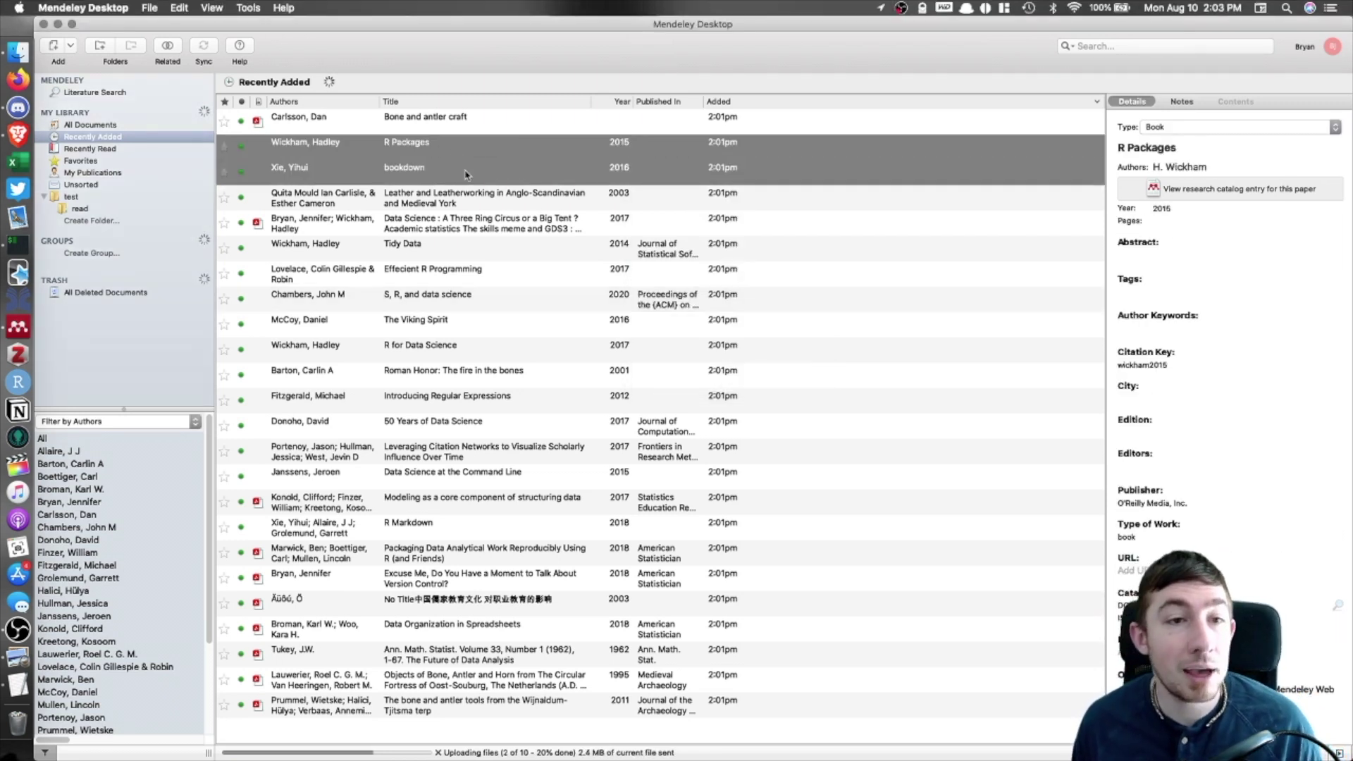
pyautogui.keyDown('super'); pyautogui.click(465, 251); pyautogui.keyUp('super')
pyautogui.keyDown('super'); pyautogui.click(474, 270); pyautogui.keyUp('super')
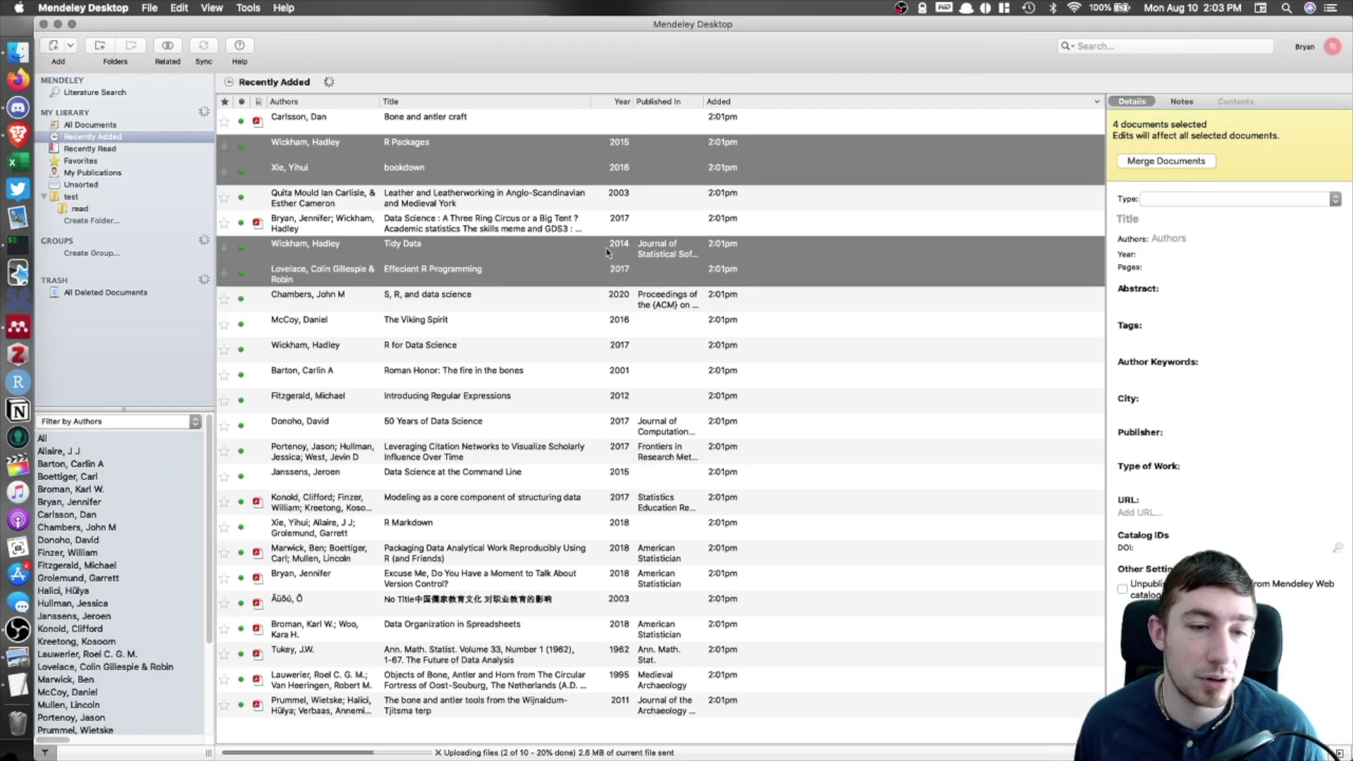
pyautogui.rightClick(574, 255)
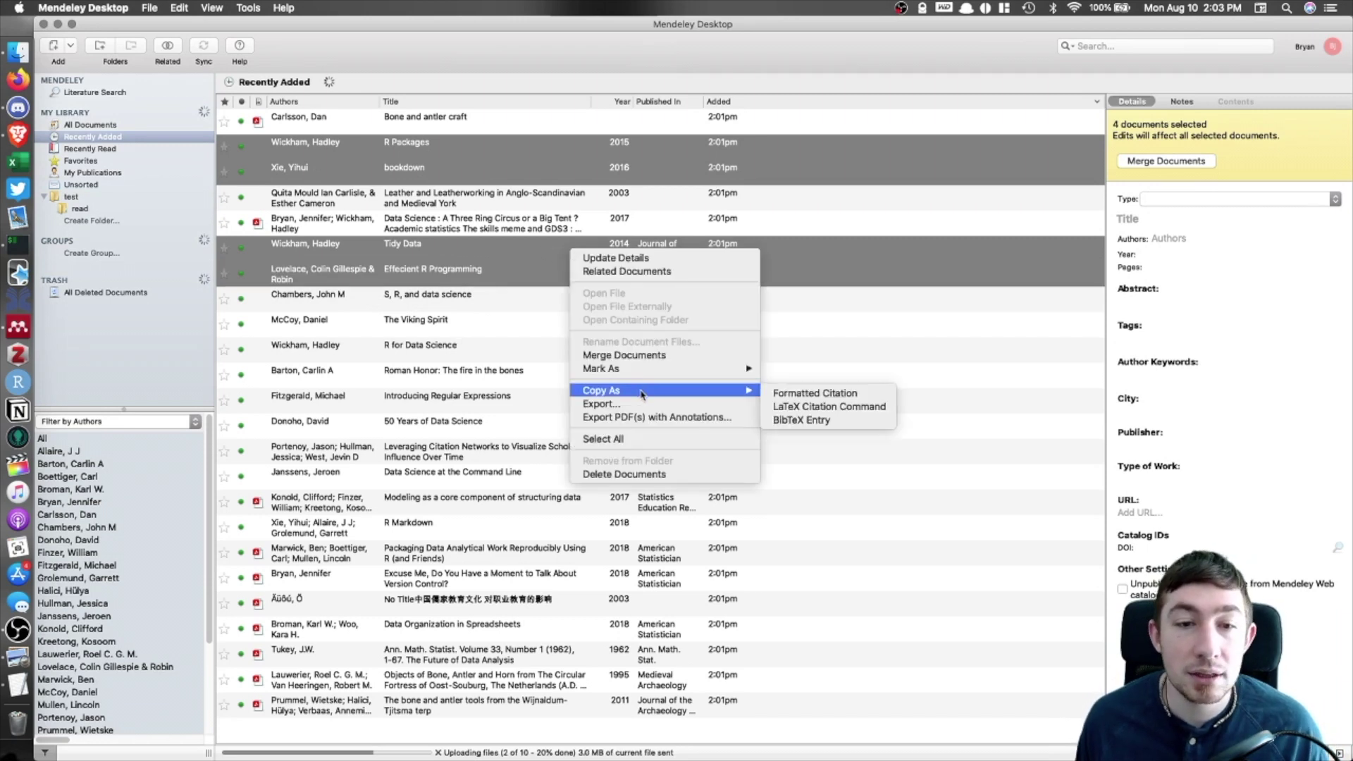
pyautogui.click(743, 403)
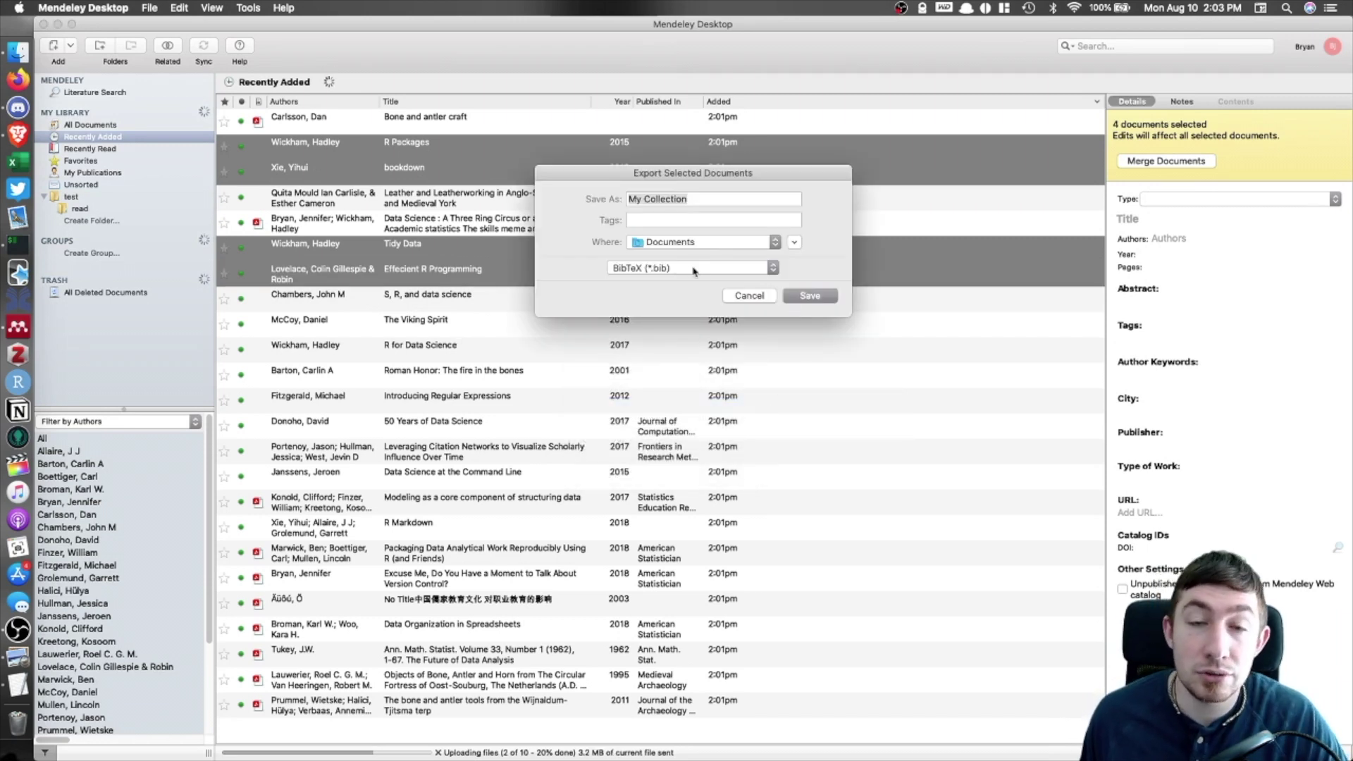
pyautogui.click(705, 270)
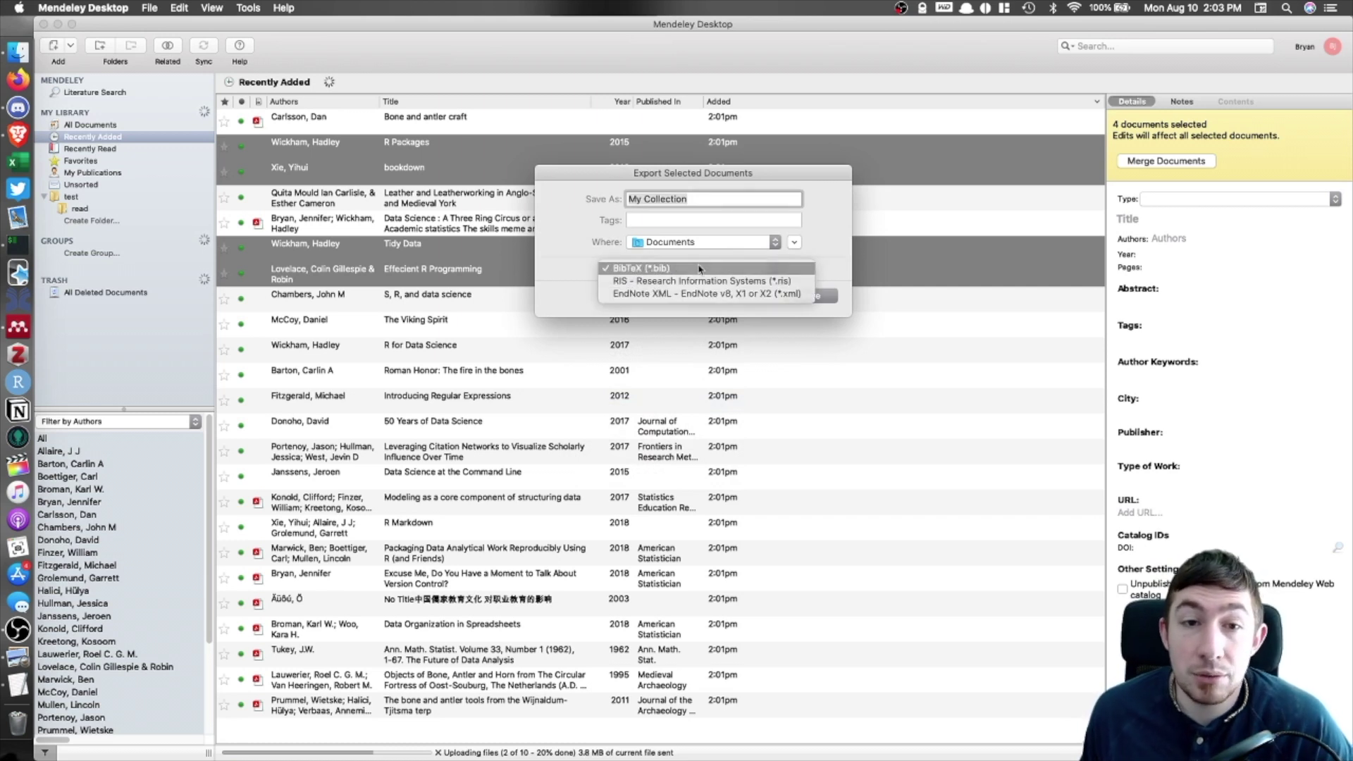
pyautogui.click(700, 269)
pyautogui.click(731, 247)
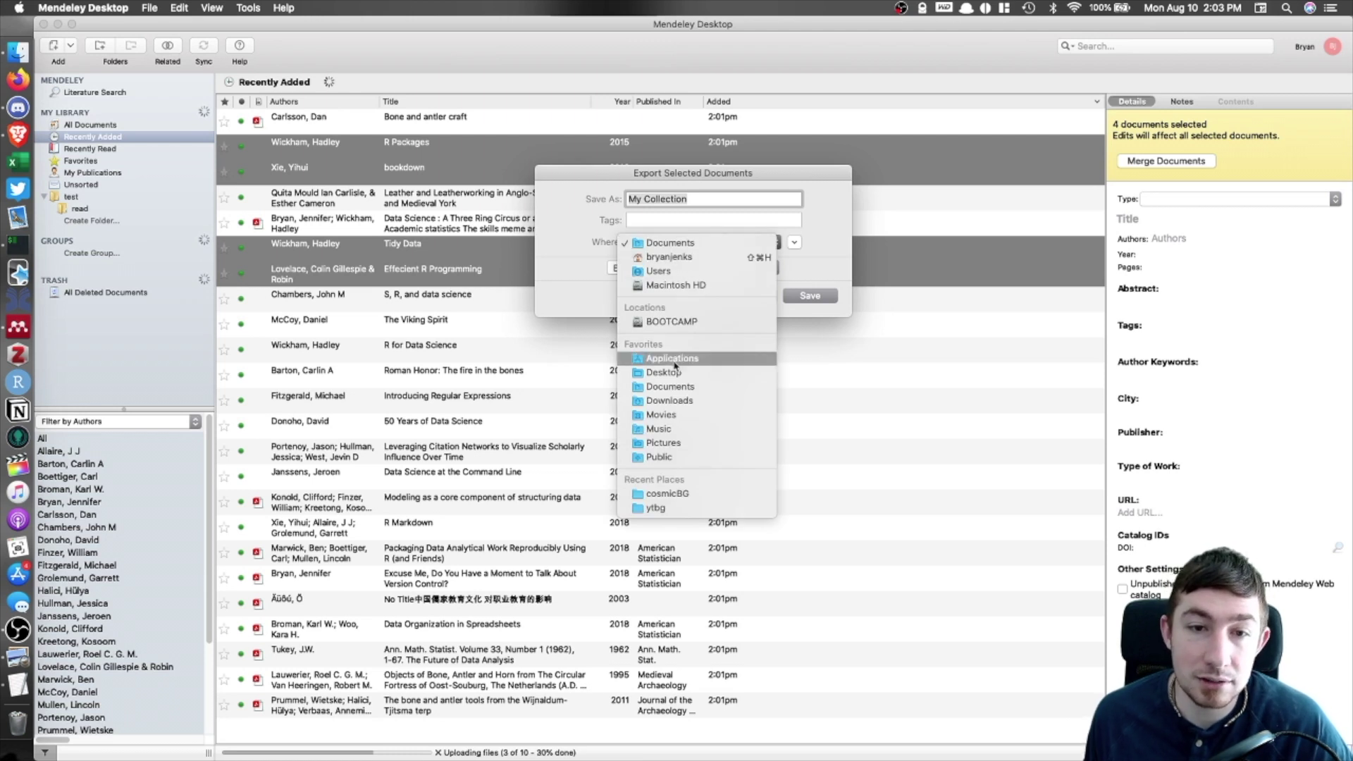
pyautogui.click(726, 372)
pyautogui.click(718, 195)
pyautogui.moveTo(717, 195); pyautogui.dragTo(599, 196)
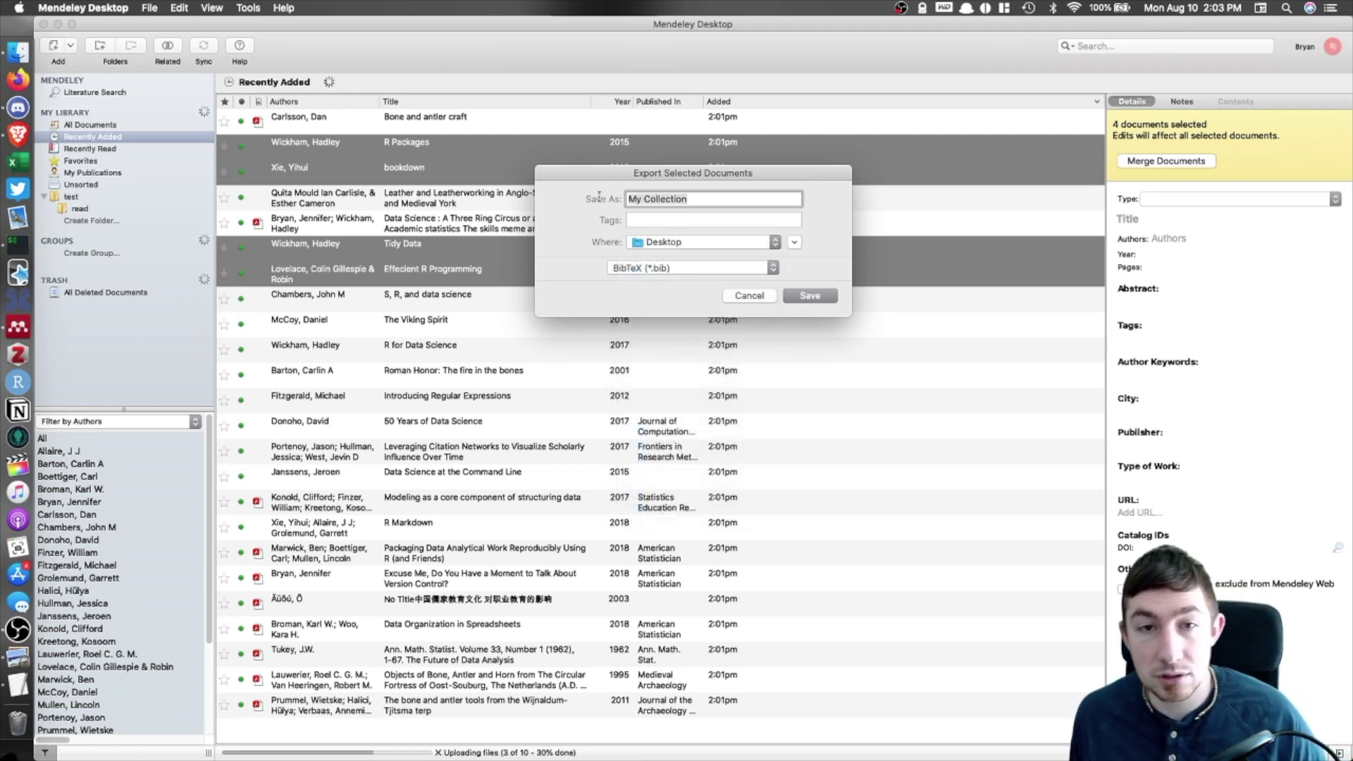
pyautogui.write('mendeley')
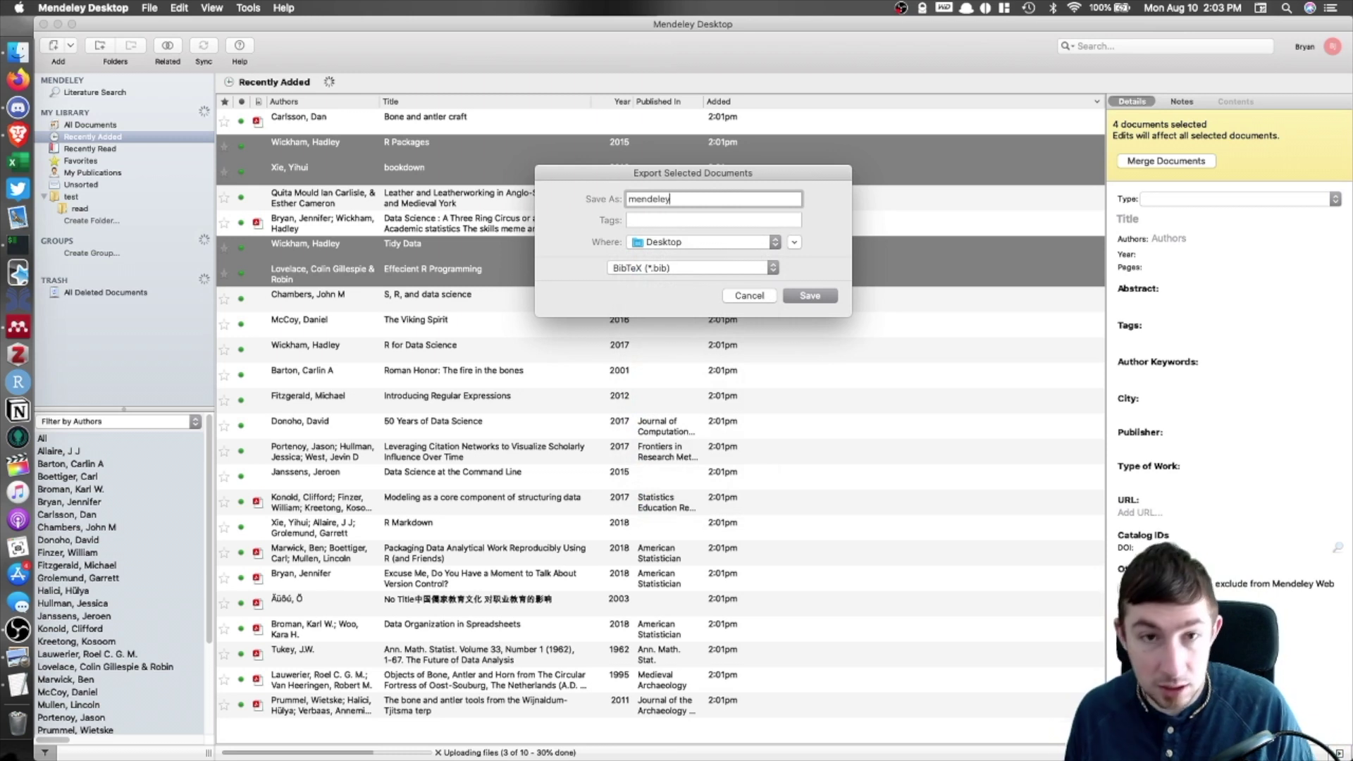
pyautogui.click(823, 295)
# Open the exported mendeley.bib from the desktop in TextEdit, read through its BibTeX entries and close the file.
pyautogui.hotkey('ctrl', 'Up')
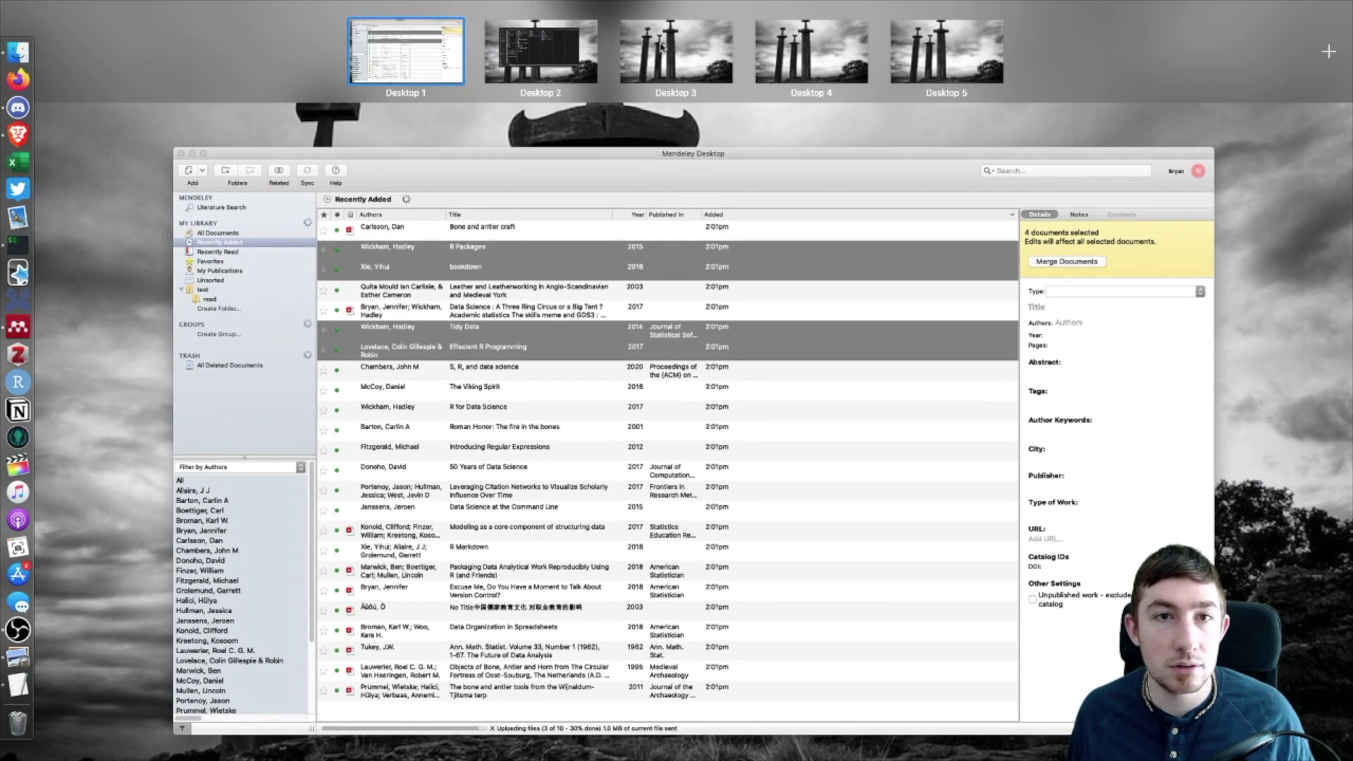
pyautogui.click(544, 60)
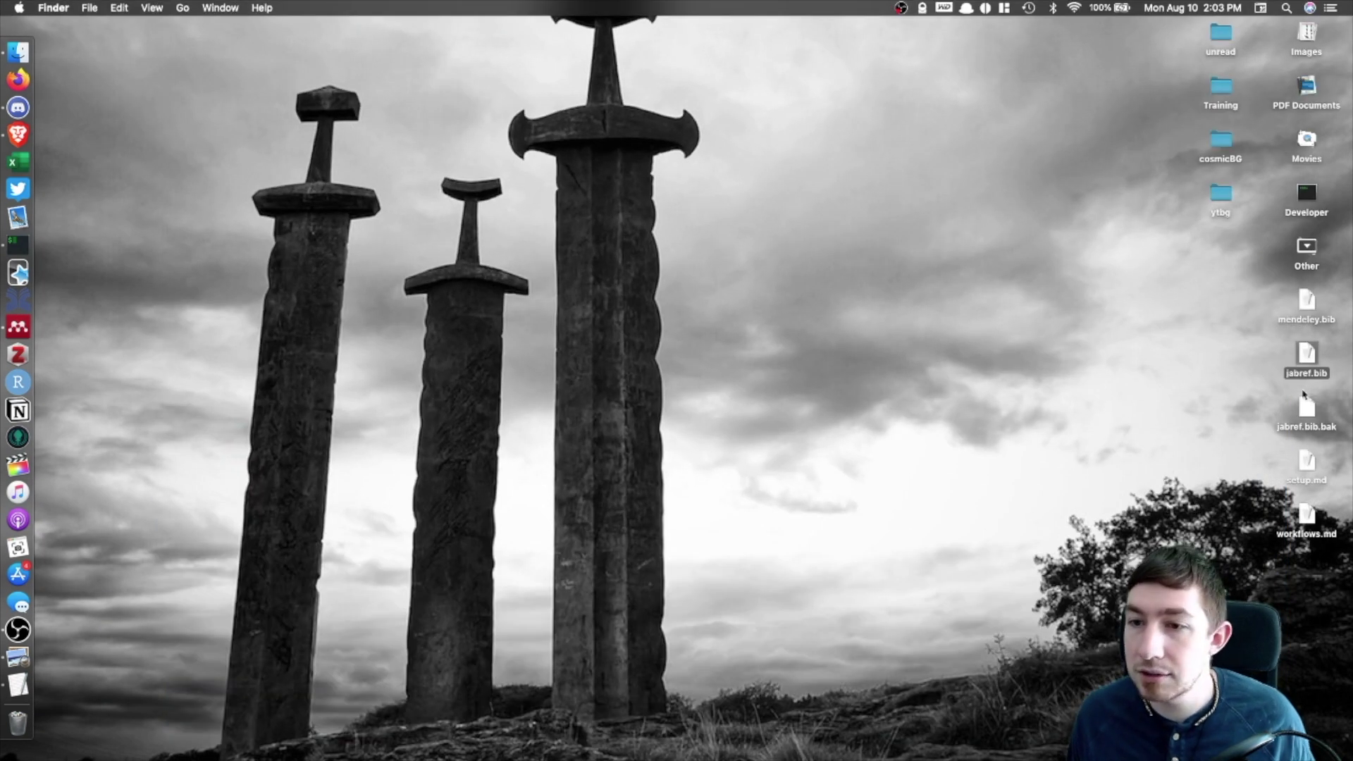
pyautogui.click(1223, 401)
pyautogui.rightClick(1295, 315)
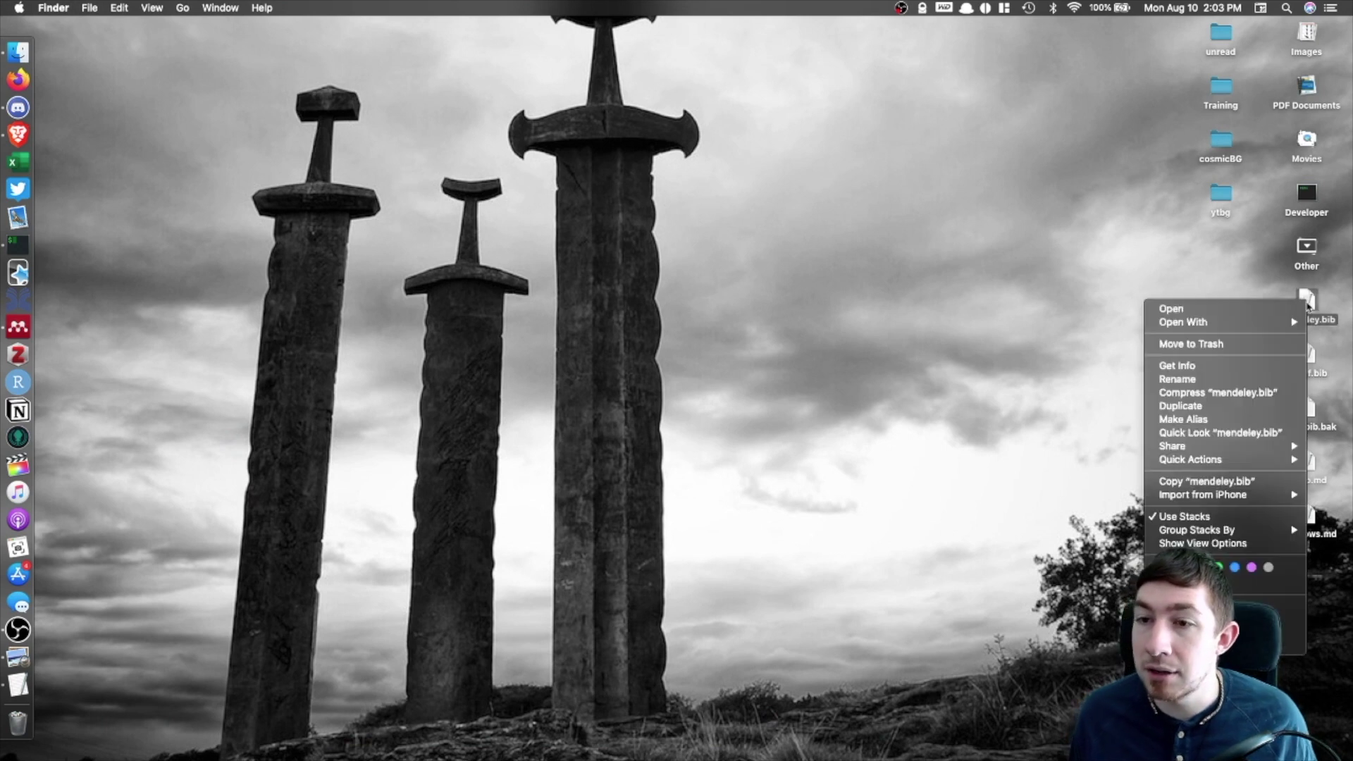
pyautogui.moveTo(1224, 322)
pyautogui.click(1100, 323)
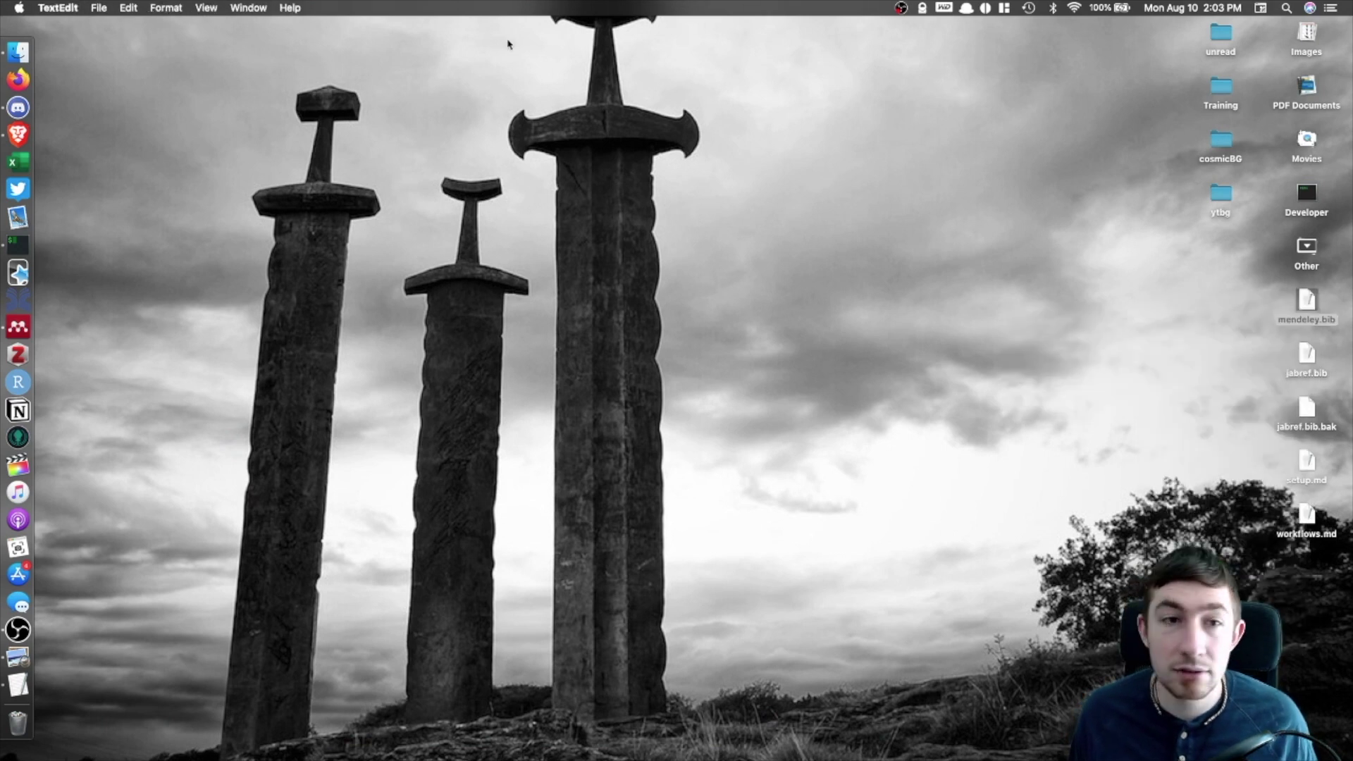
pyautogui.moveTo(615, 357); pyautogui.dragTo(1016, 612)
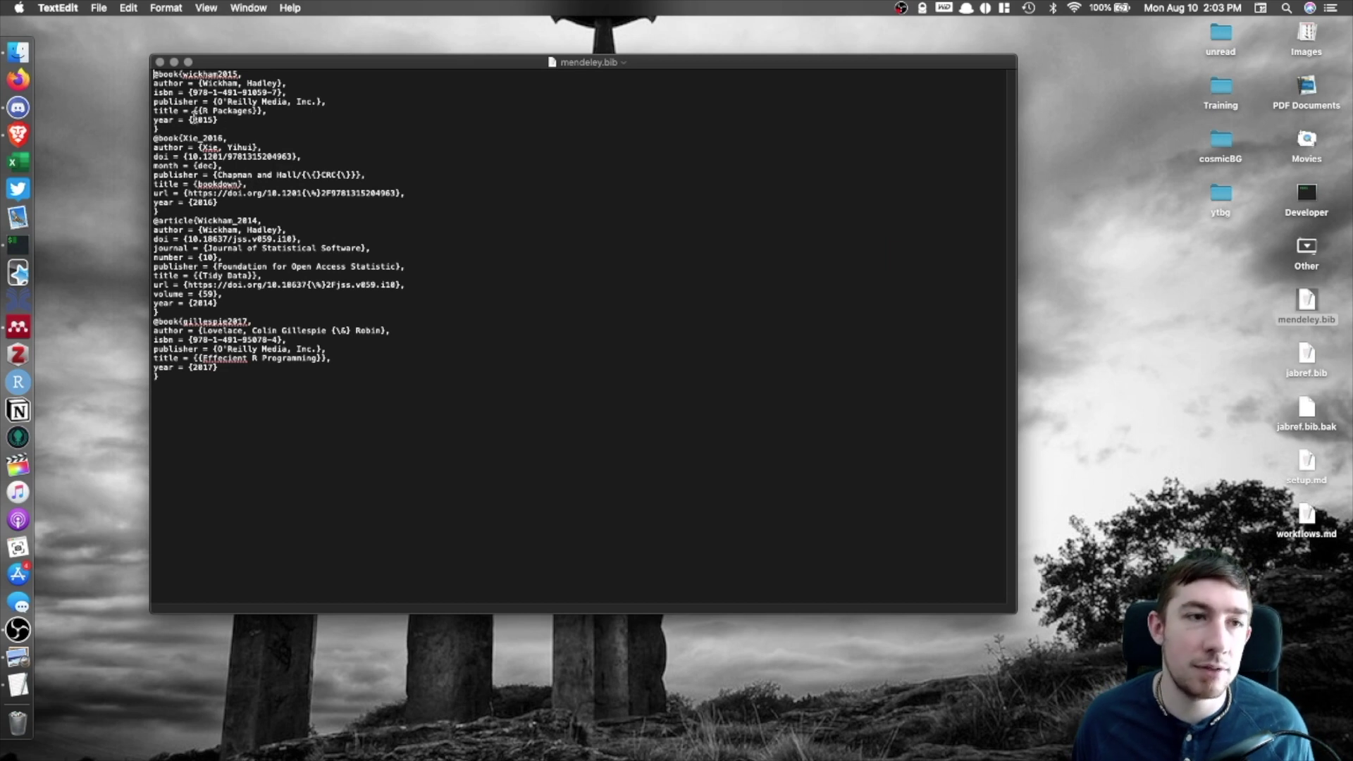
pyautogui.click(160, 63)
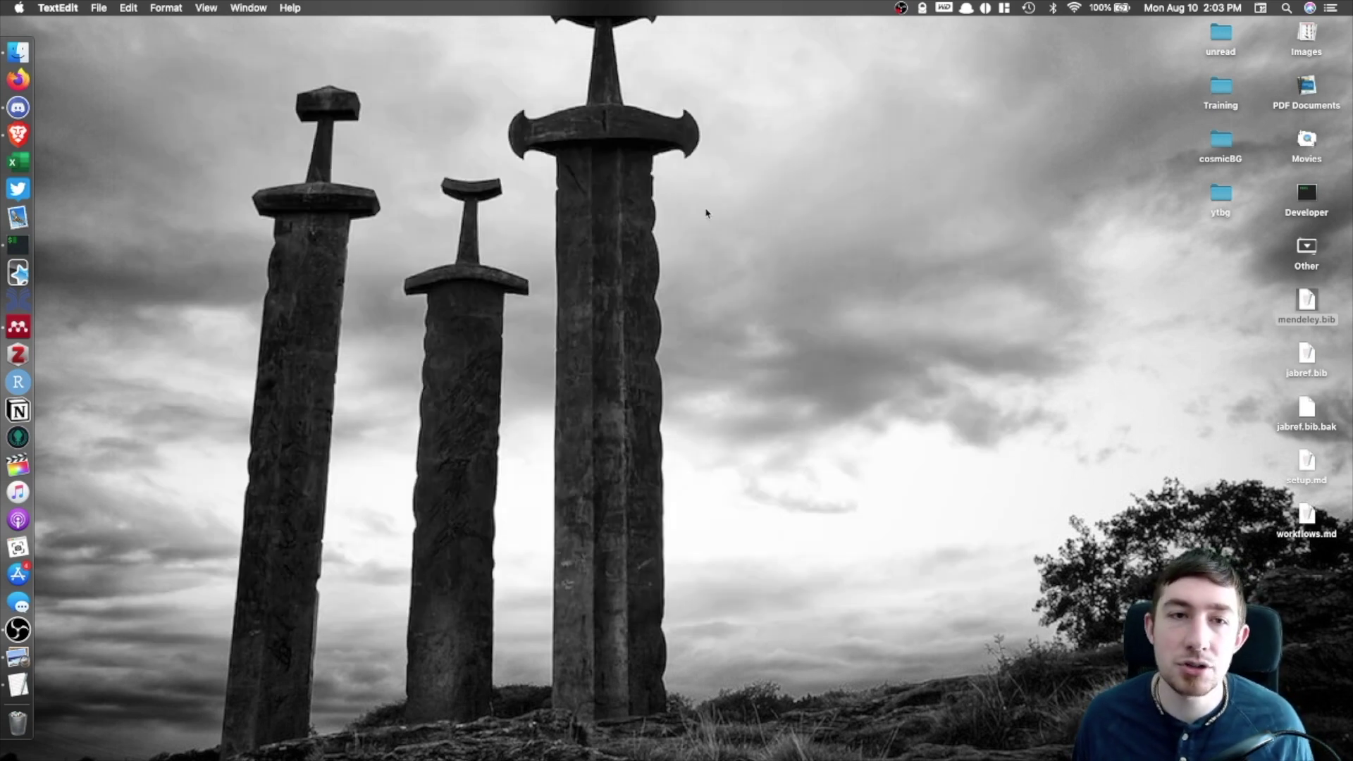
# Return to Mendeley Desktop, expand the test folder and create a library folder named another level.
pyautogui.hotkey('ctrl', 'Up')
pyautogui.click(501, 38)
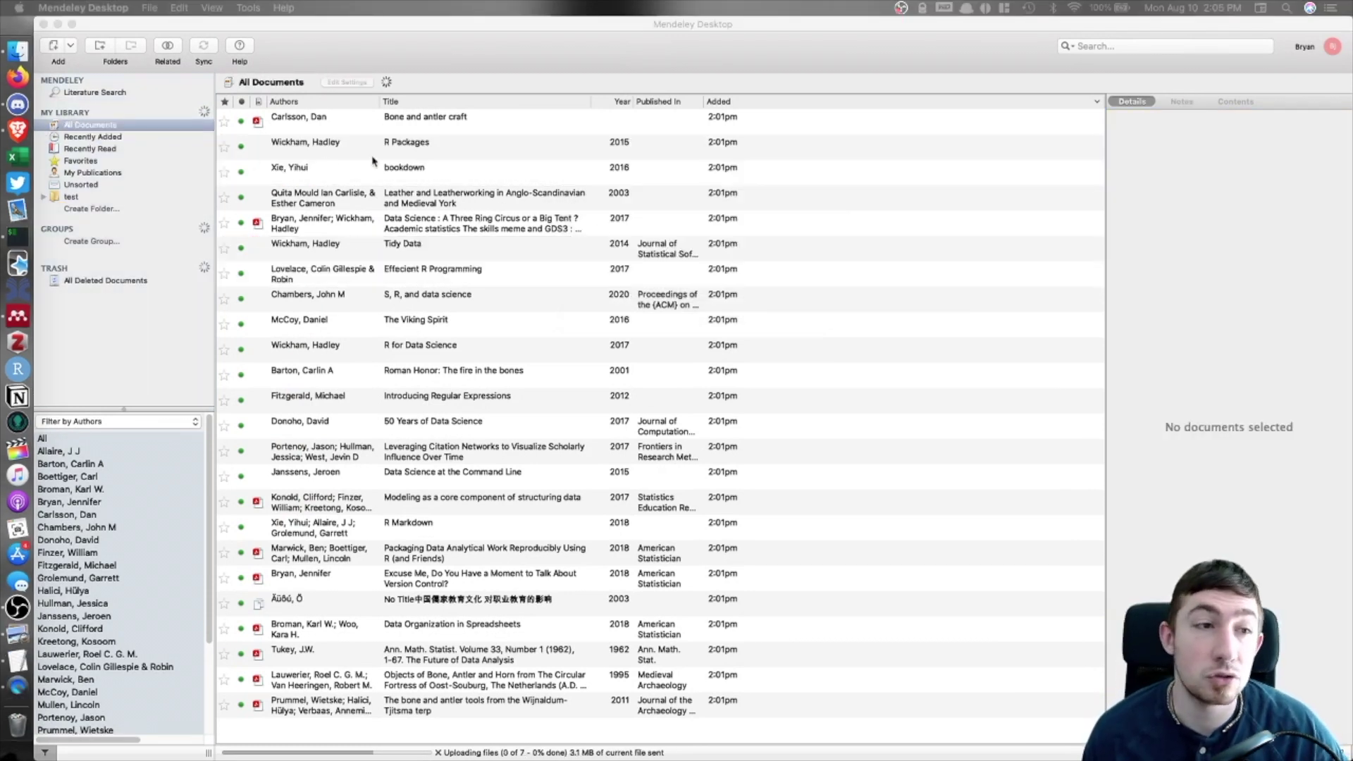
pyautogui.click(44, 196)
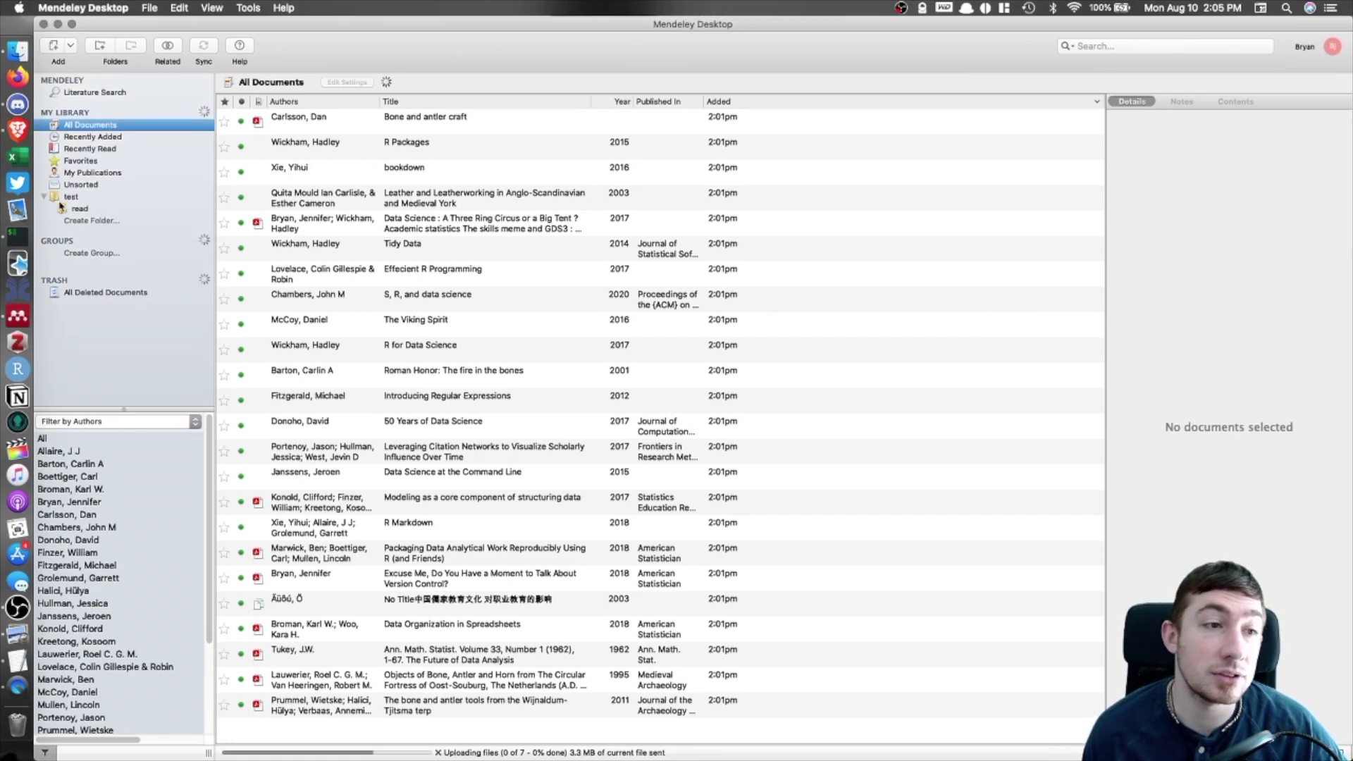
pyautogui.click(93, 222)
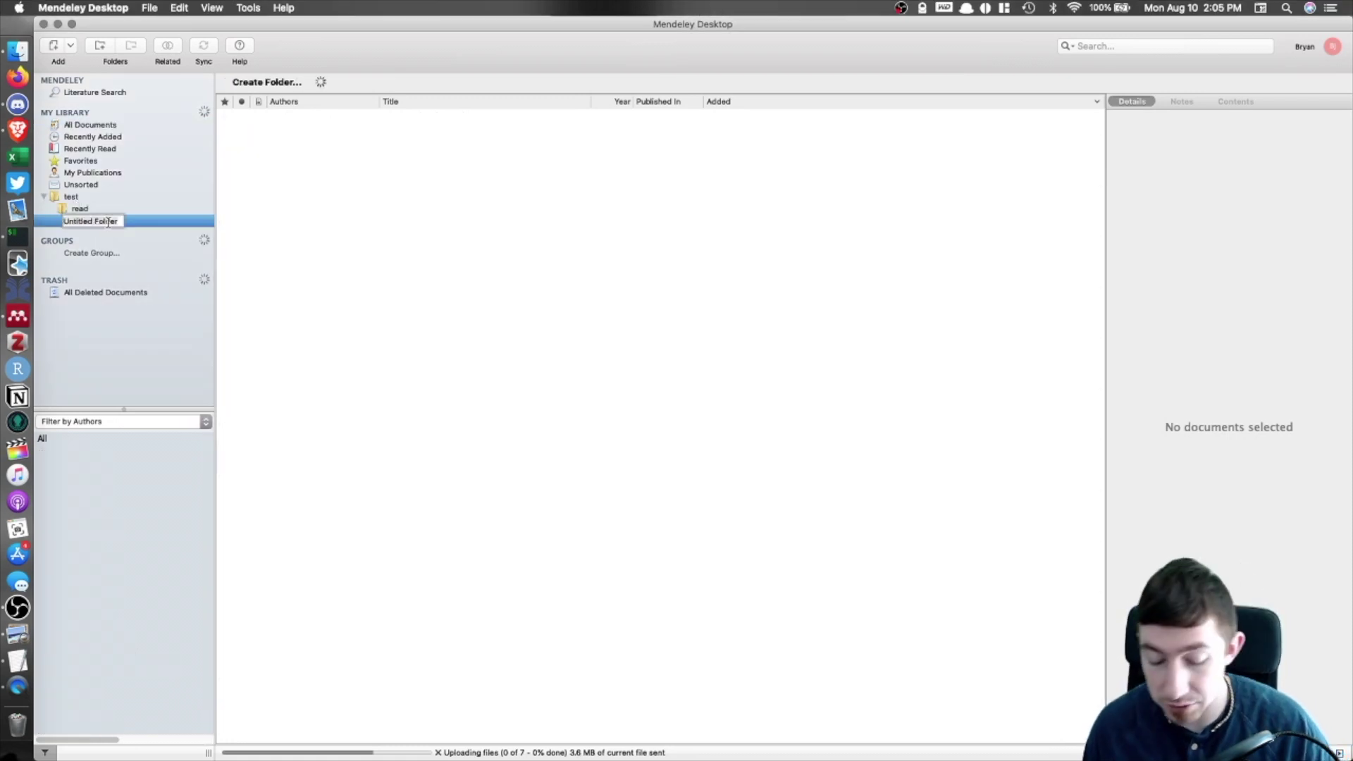
pyautogui.write('another level')
pyautogui.press('Return')
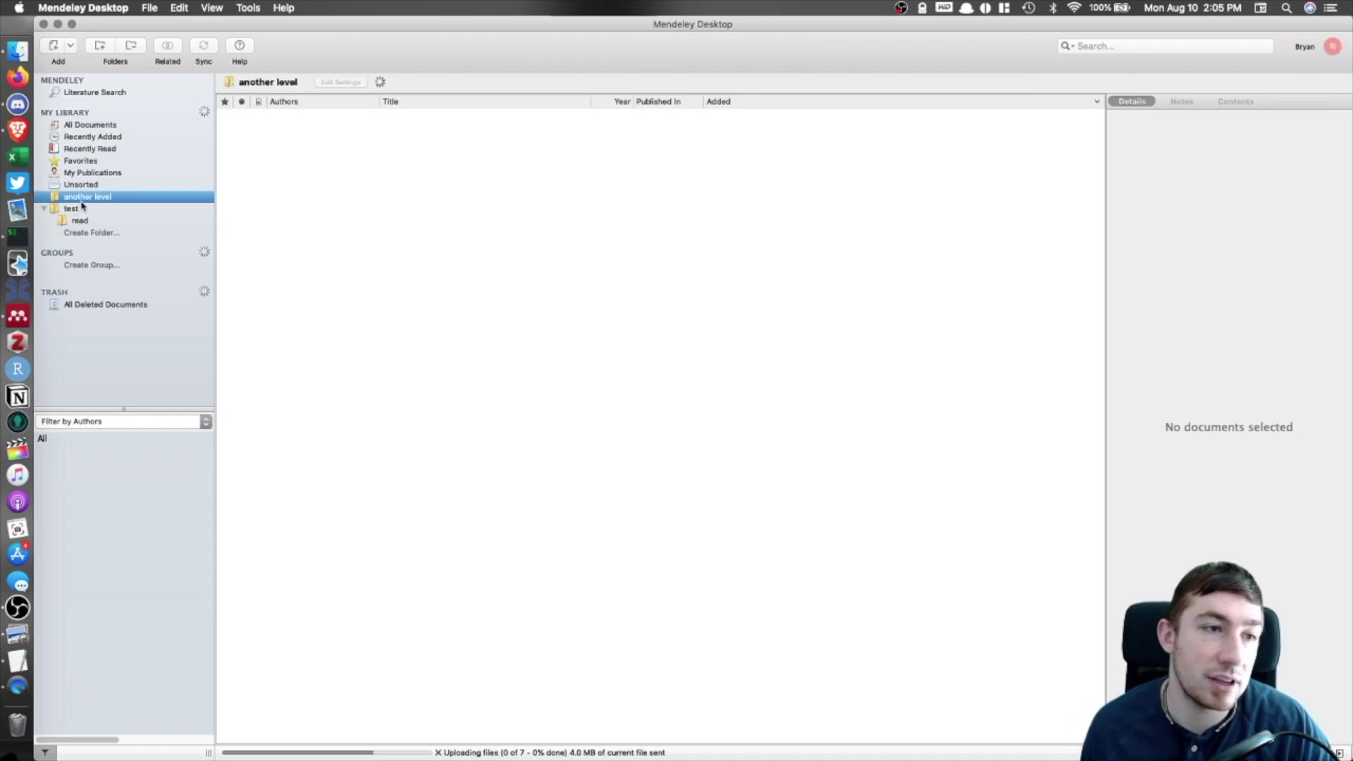
# Add R Packages, bookdown, Tidy Data, "S, R, and data science" and R for Data Science from Recently Added to the test folder and open it.
pyautogui.click(98, 149)
pyautogui.click(106, 138)
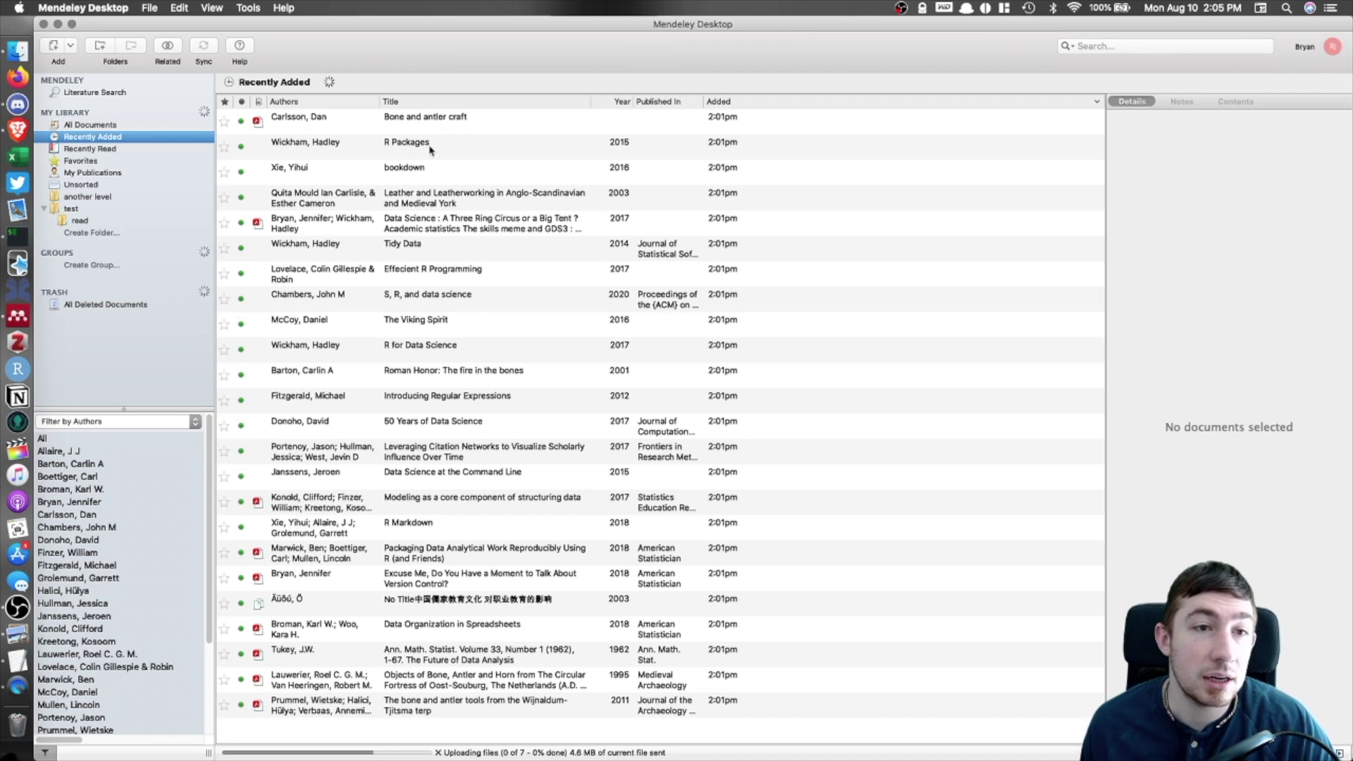
pyautogui.click(430, 150)
pyautogui.keyDown('super'); pyautogui.click(432, 175); pyautogui.keyUp('super')
pyautogui.keyDown('super'); pyautogui.click(435, 250); pyautogui.keyUp('super')
pyautogui.keyDown('super'); pyautogui.click(435, 298); pyautogui.keyUp('super')
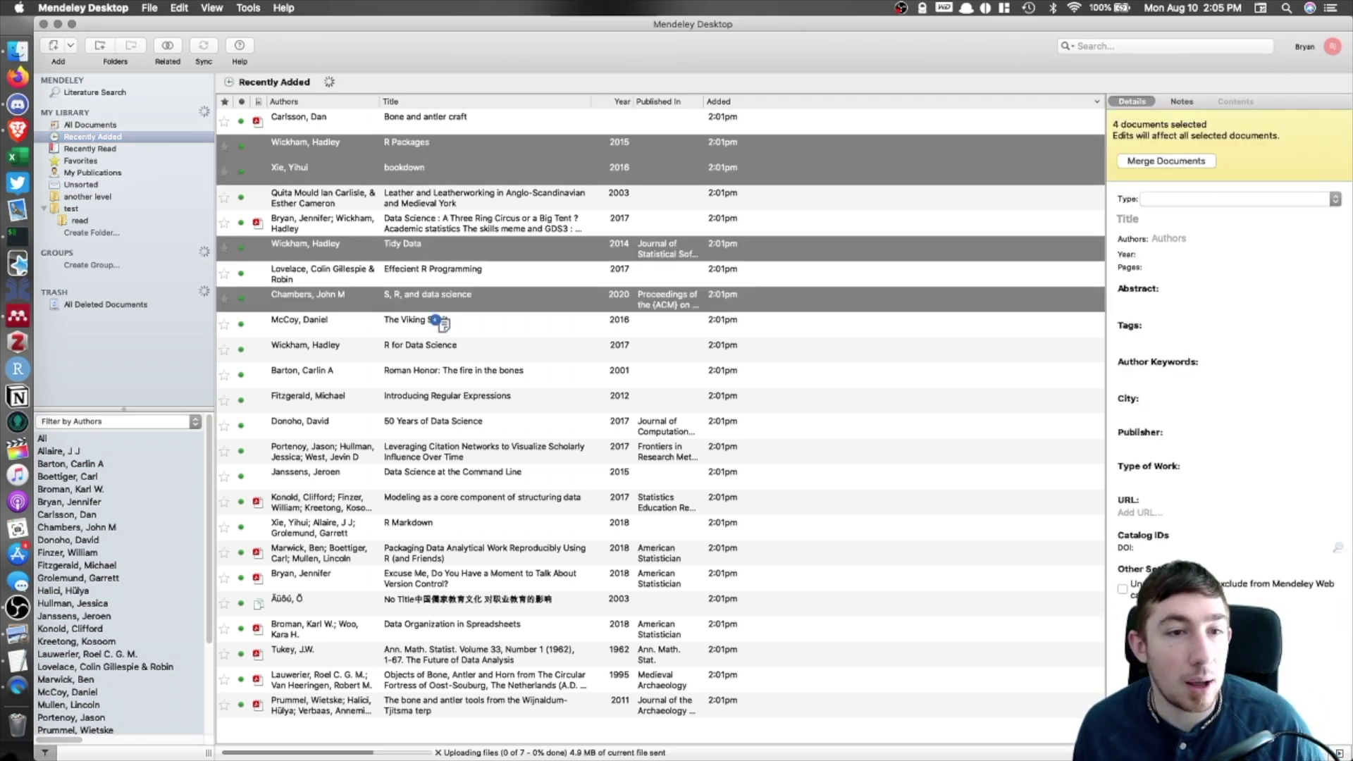
pyautogui.moveTo(302, 229); pyautogui.dragTo(65, 211)
pyautogui.moveTo(451, 353); pyautogui.dragTo(81, 215)
pyautogui.click(82, 218)
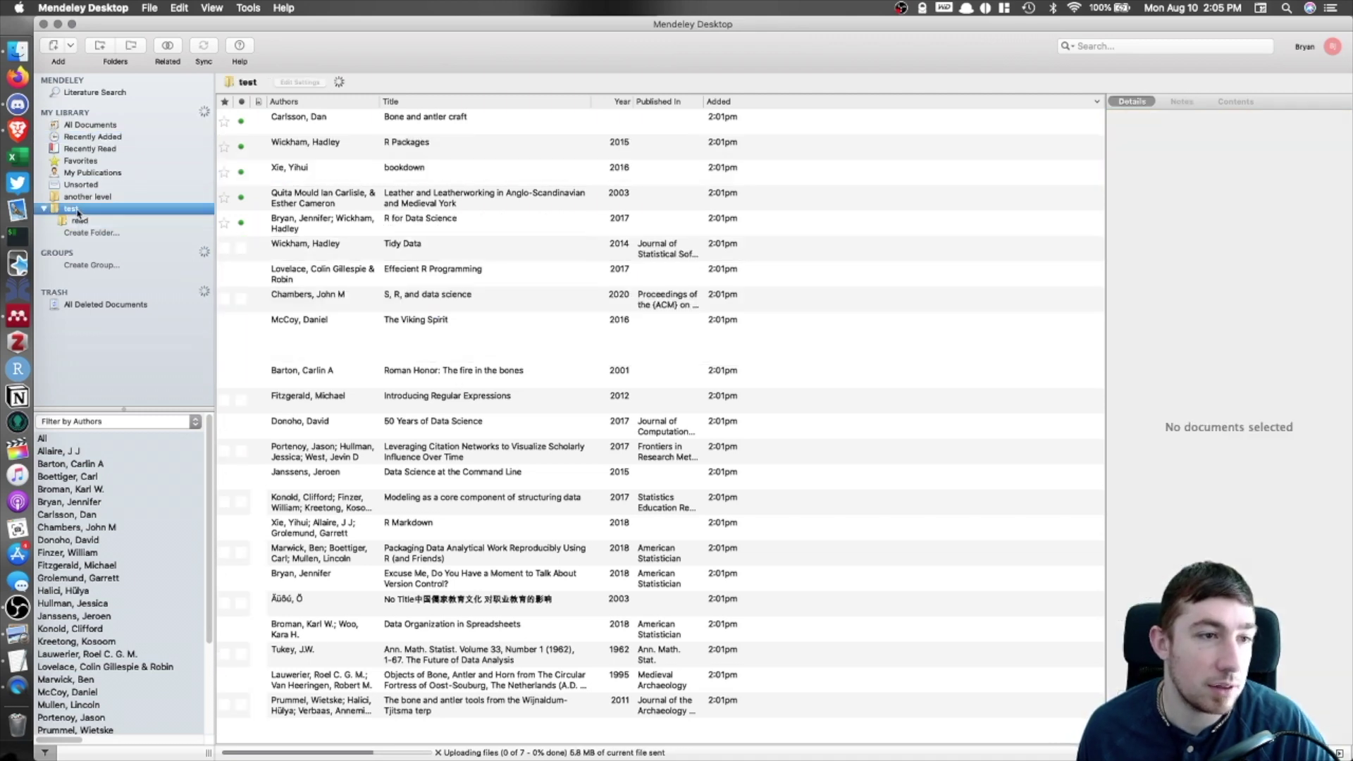
pyautogui.click(102, 210)
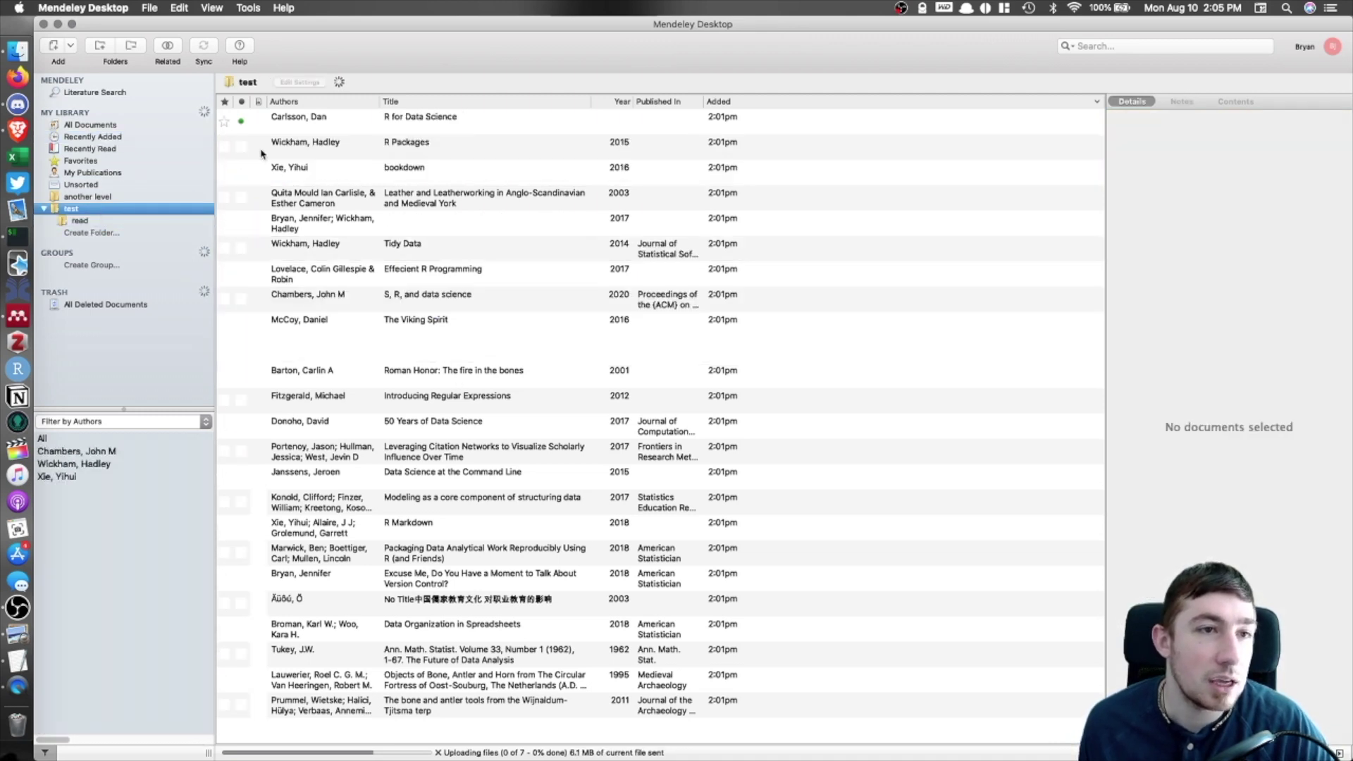
# Look through the read folder and the Favorites, My Publications, Recently Read and Recently Added collections.
pyautogui.click(99, 221)
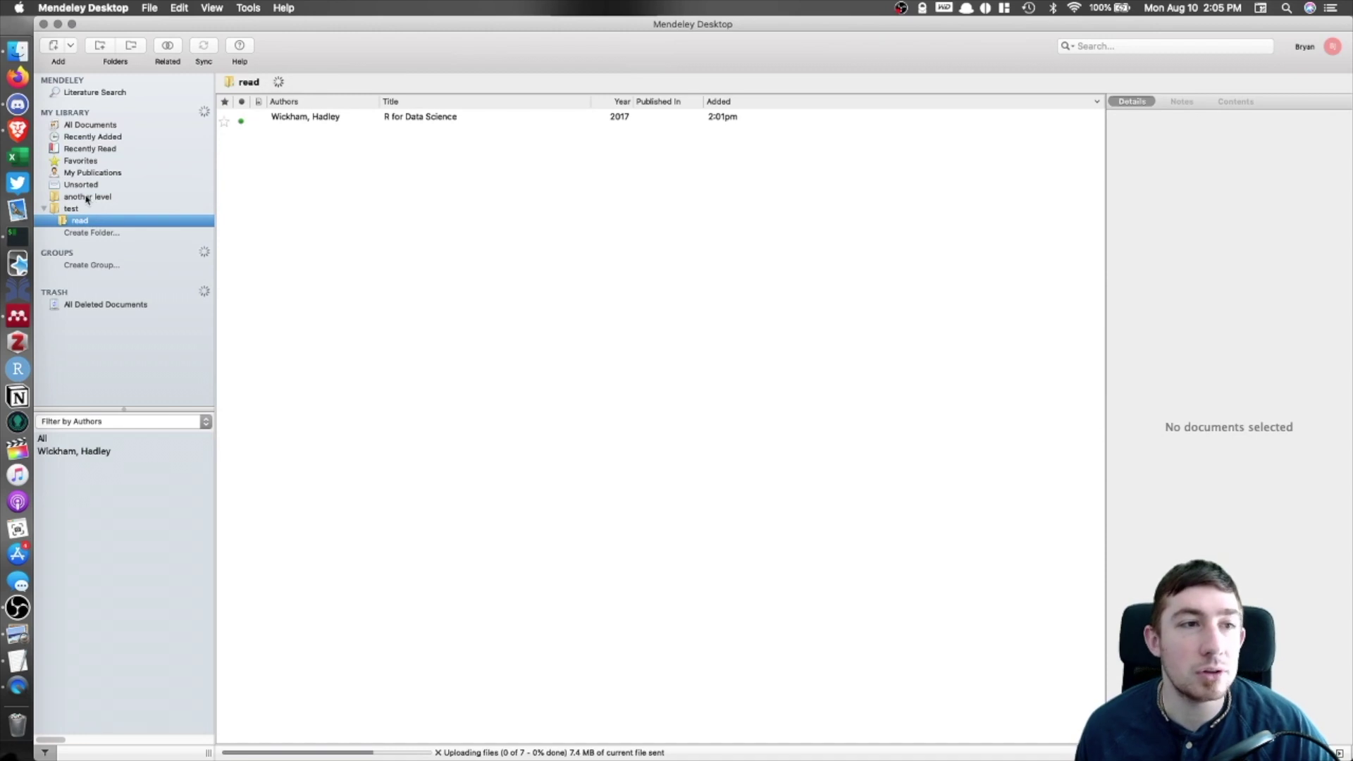
pyautogui.click(89, 163)
pyautogui.click(101, 174)
pyautogui.click(93, 140)
pyautogui.click(93, 148)
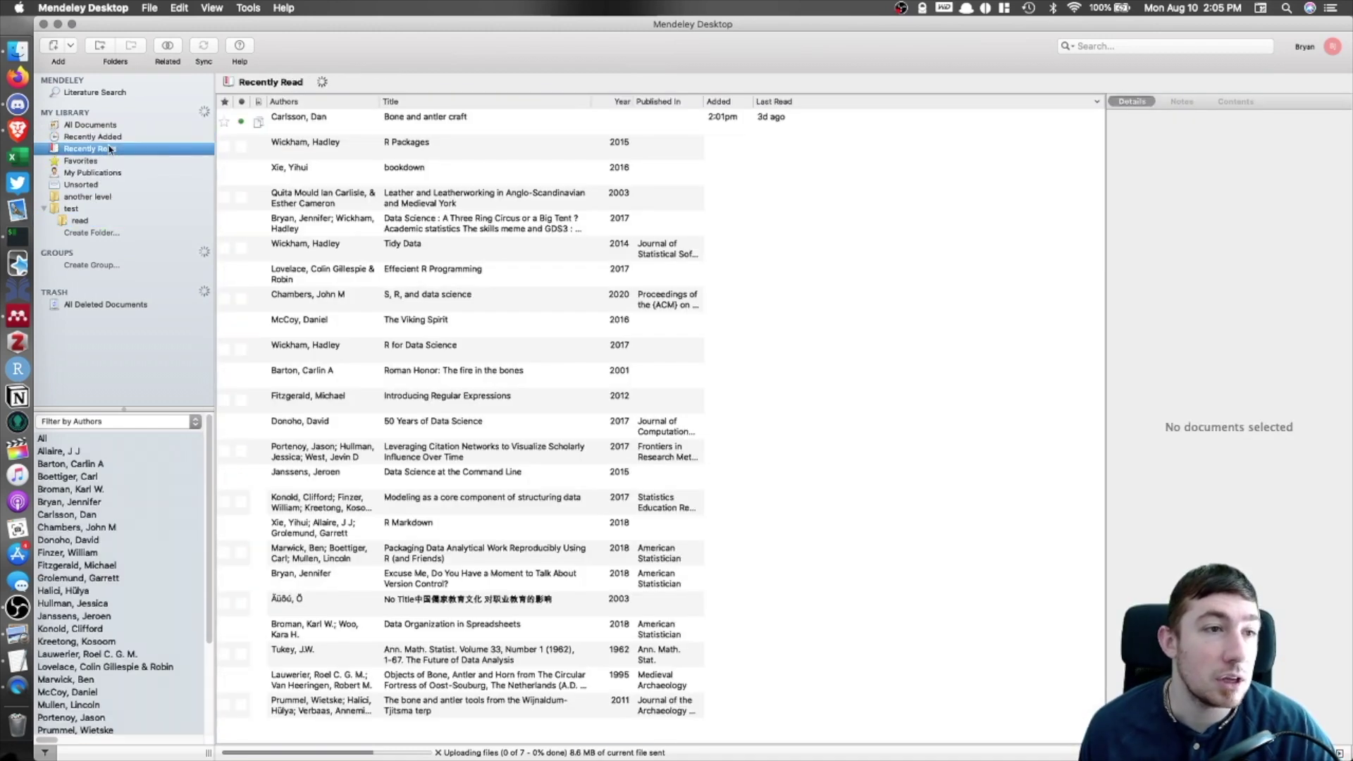
pyautogui.click(129, 138)
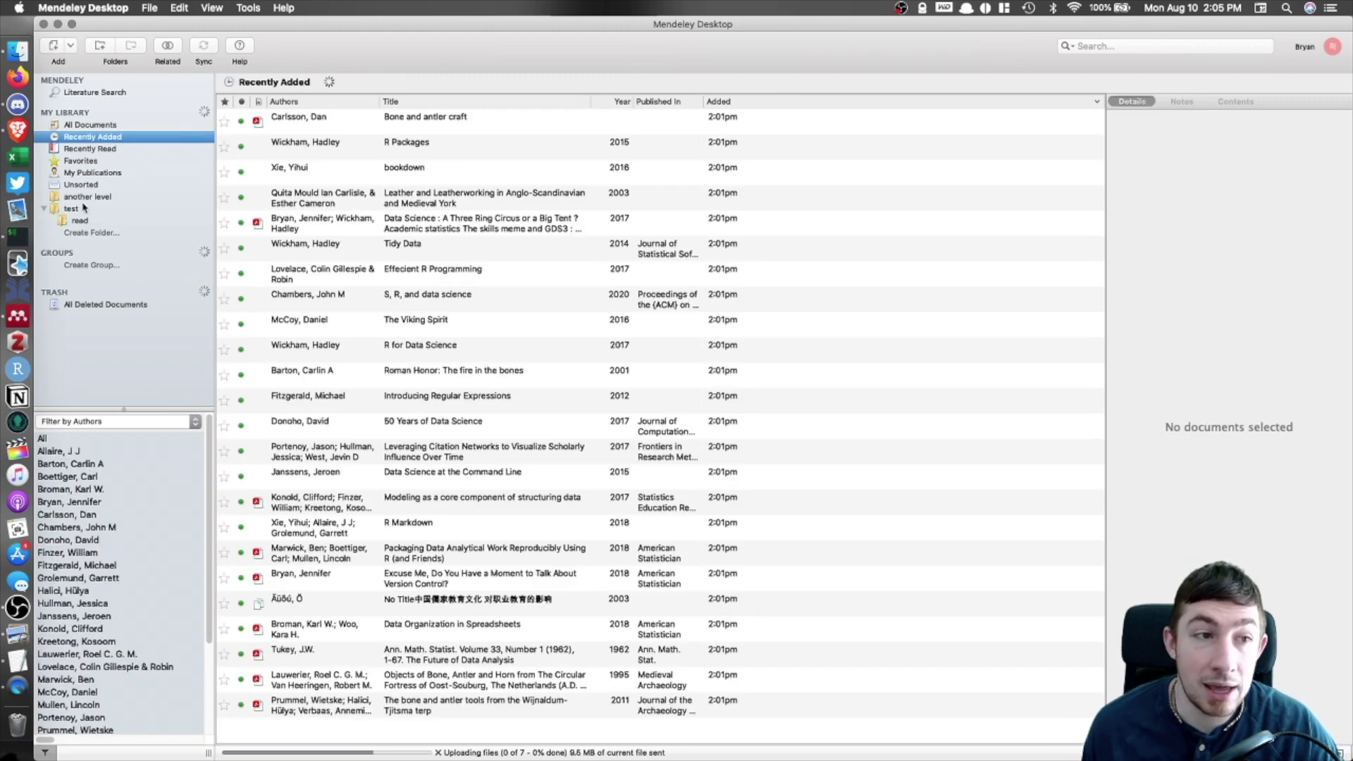
# Open the test folder and view the details of R Packages.
pyautogui.click(71, 208)
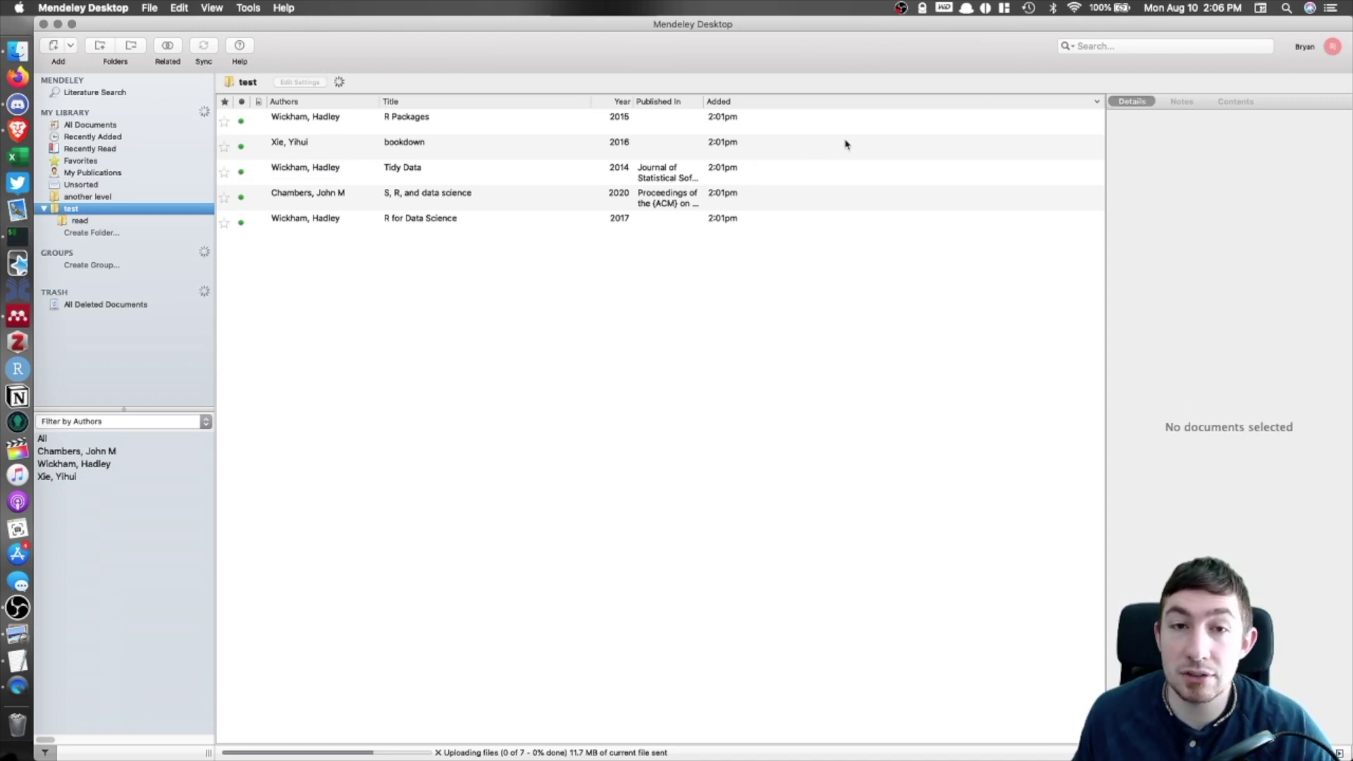
pyautogui.click(530, 273)
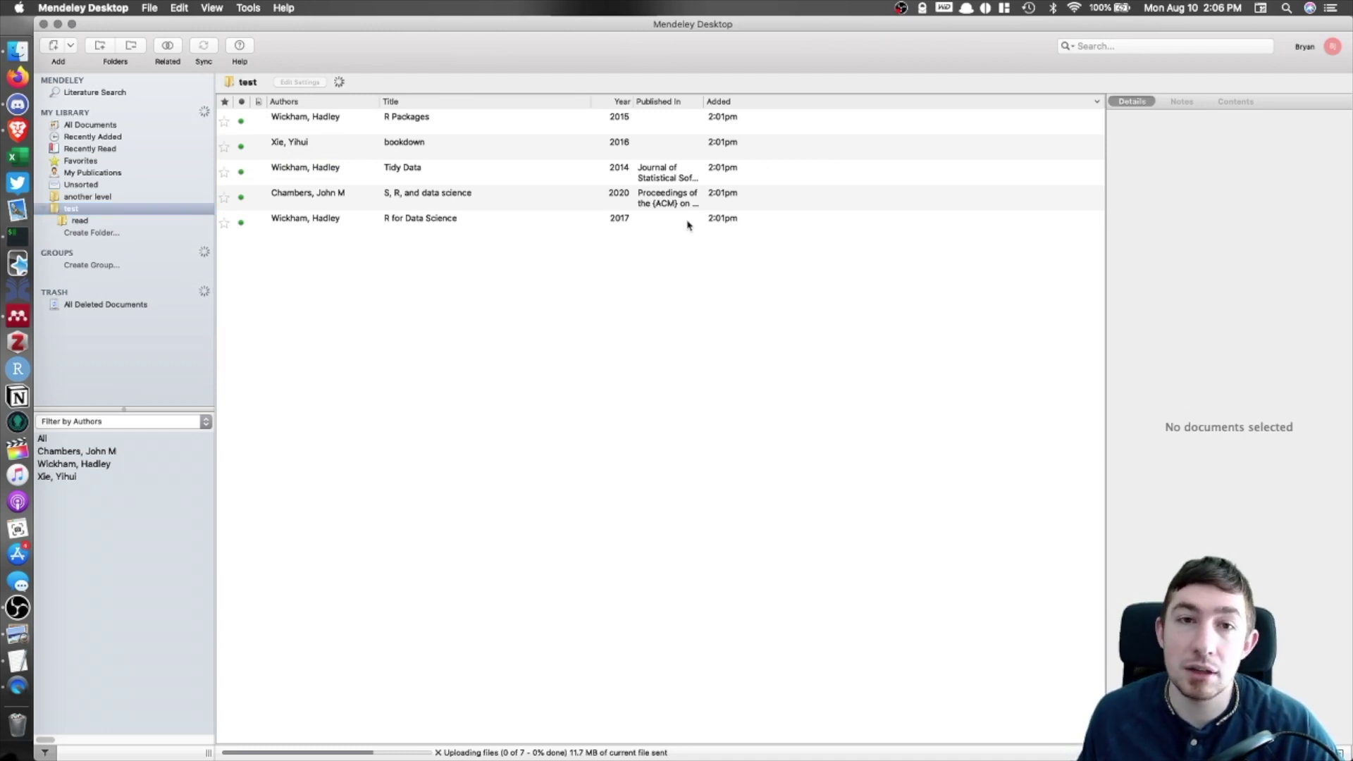
pyautogui.click(477, 127)
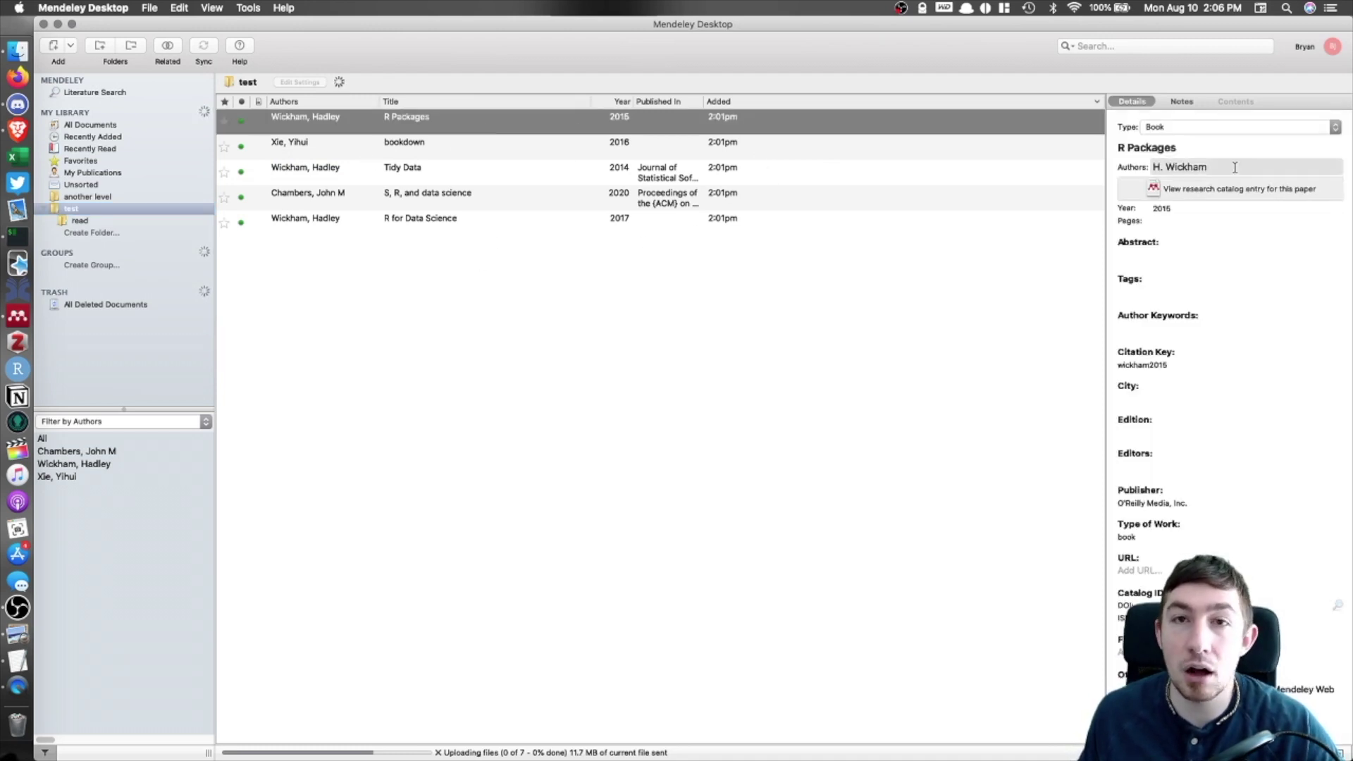
# Open the PDF of "Data Science: A Three Ring Circus or a Big Tent?" from Recently Added and highlight "to Data Science Initiatives" through "broader set of needs".
pyautogui.click(109, 138)
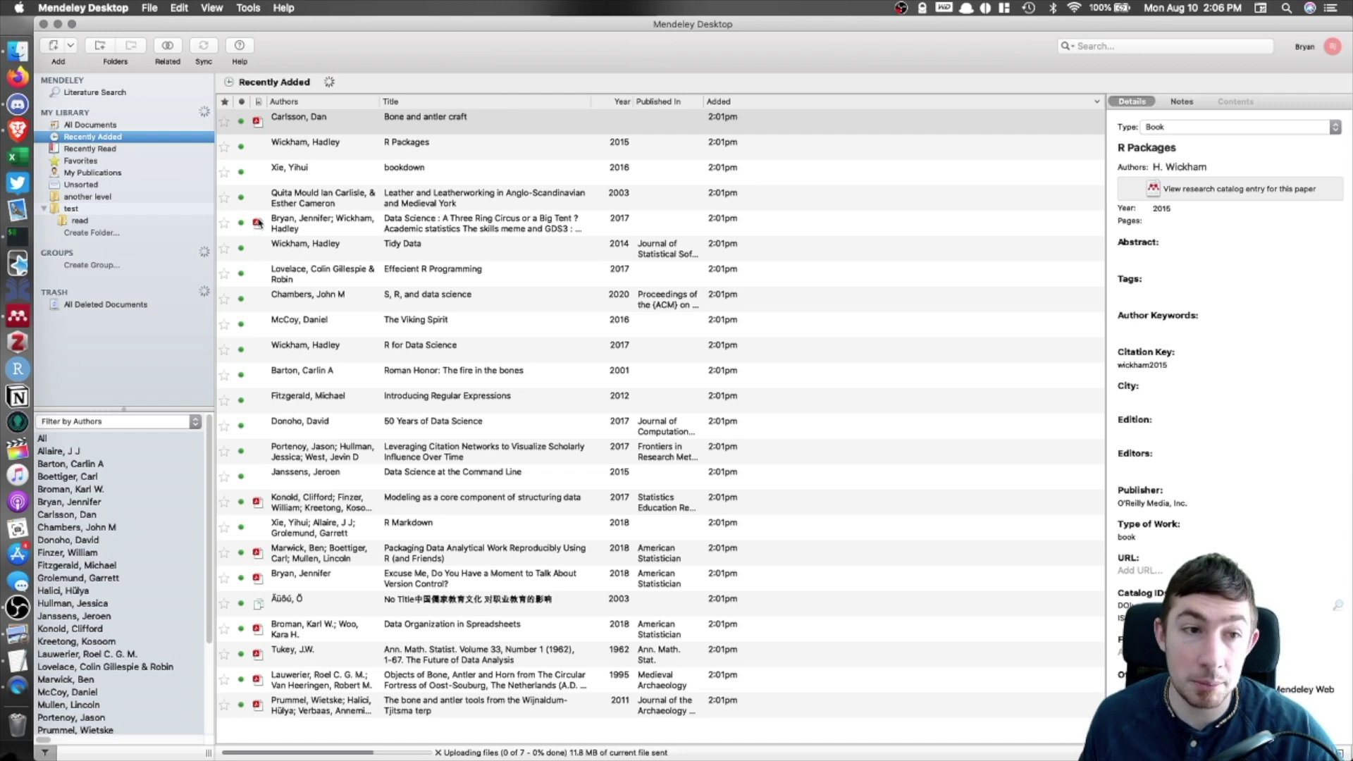
pyautogui.click(258, 223)
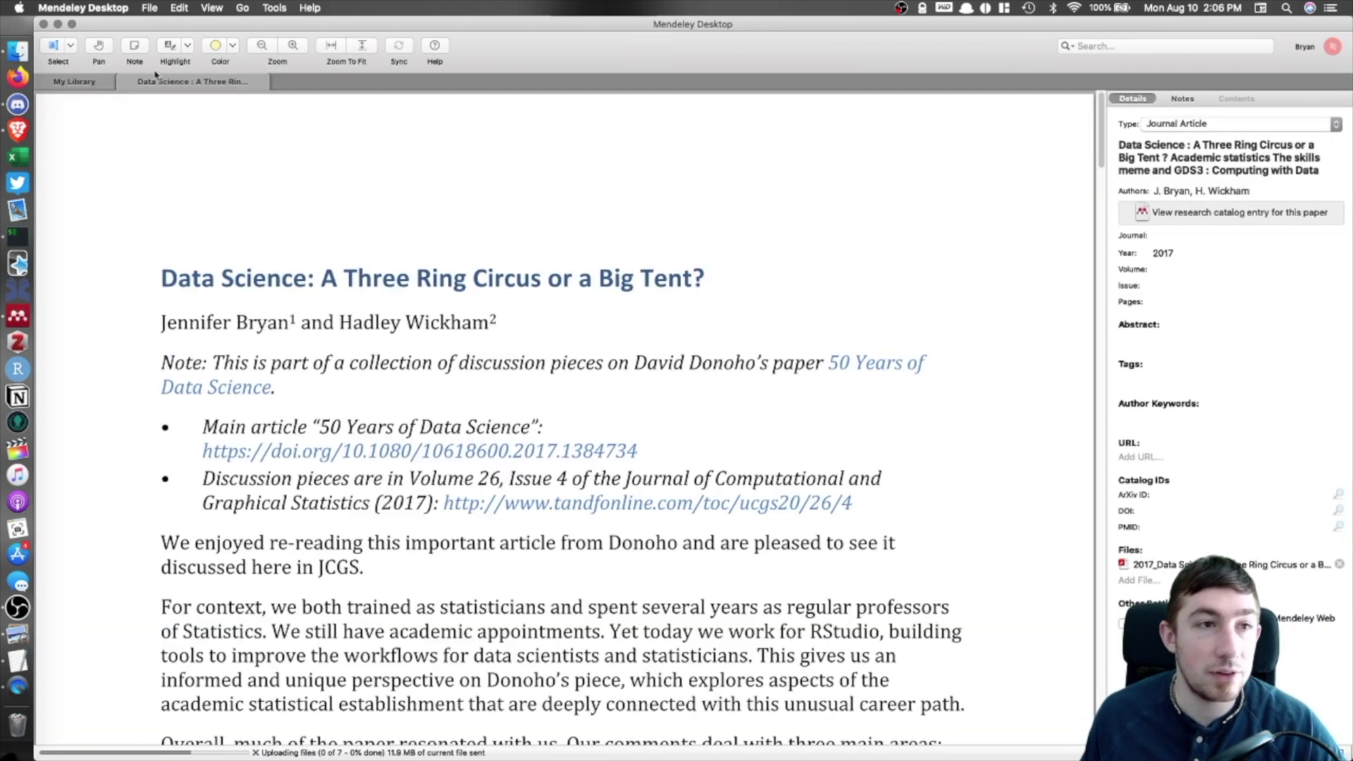
pyautogui.scroll(-15, 875, 219)
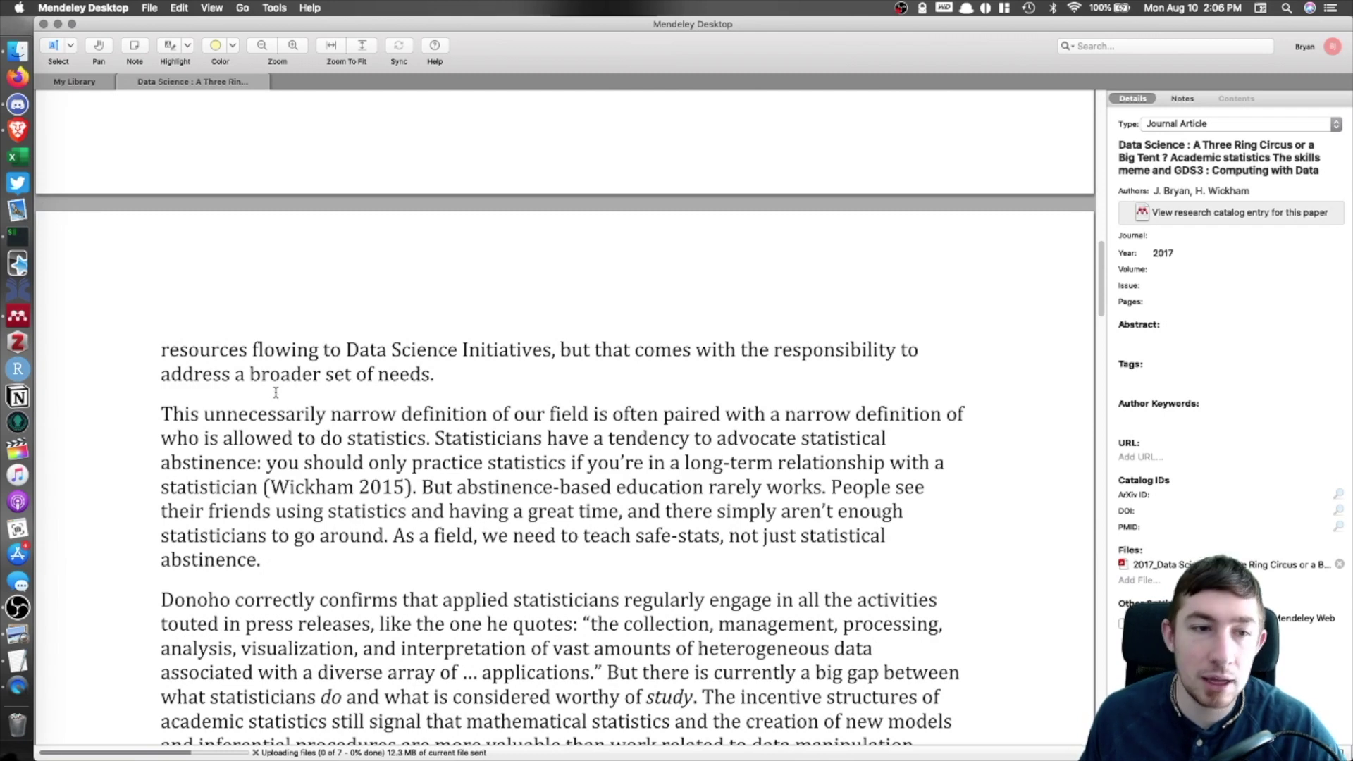
pyautogui.moveTo(327, 349); pyautogui.dragTo(428, 373)
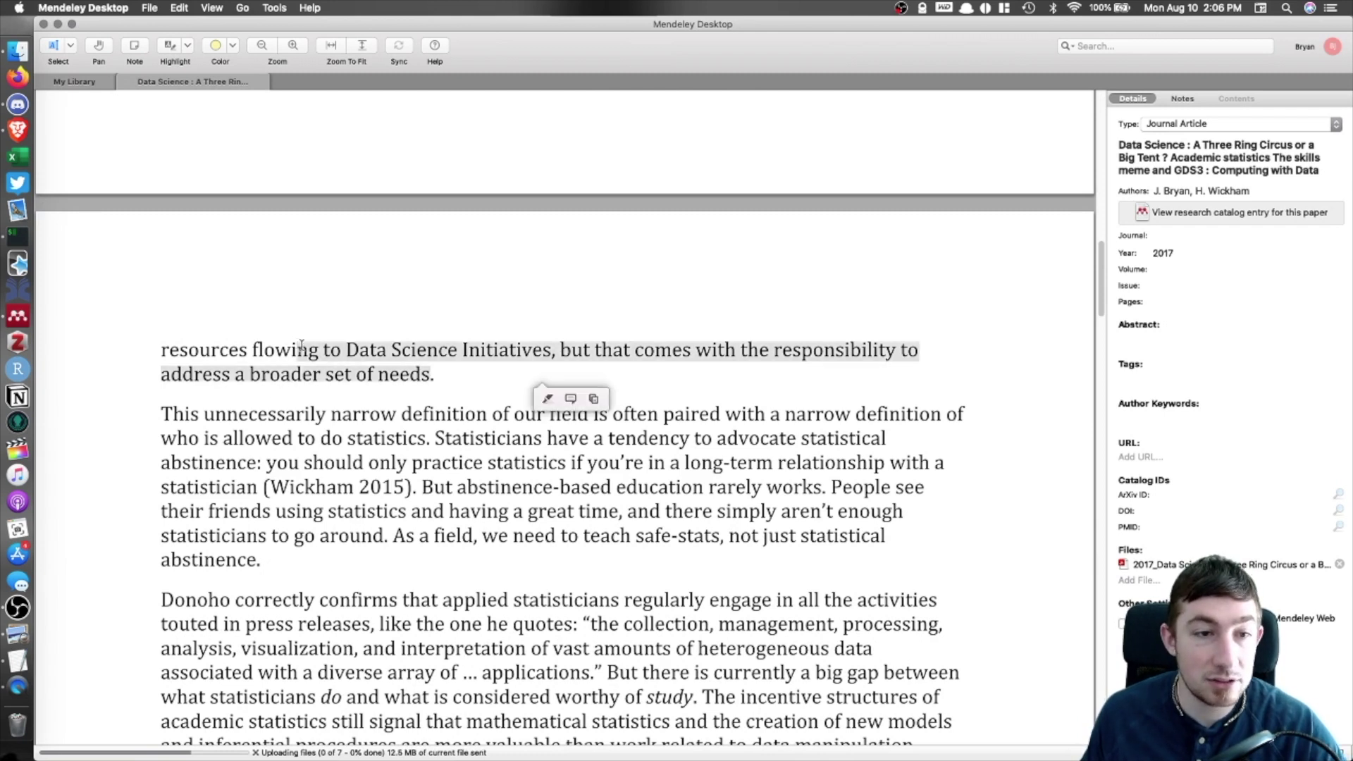
pyautogui.click(547, 400)
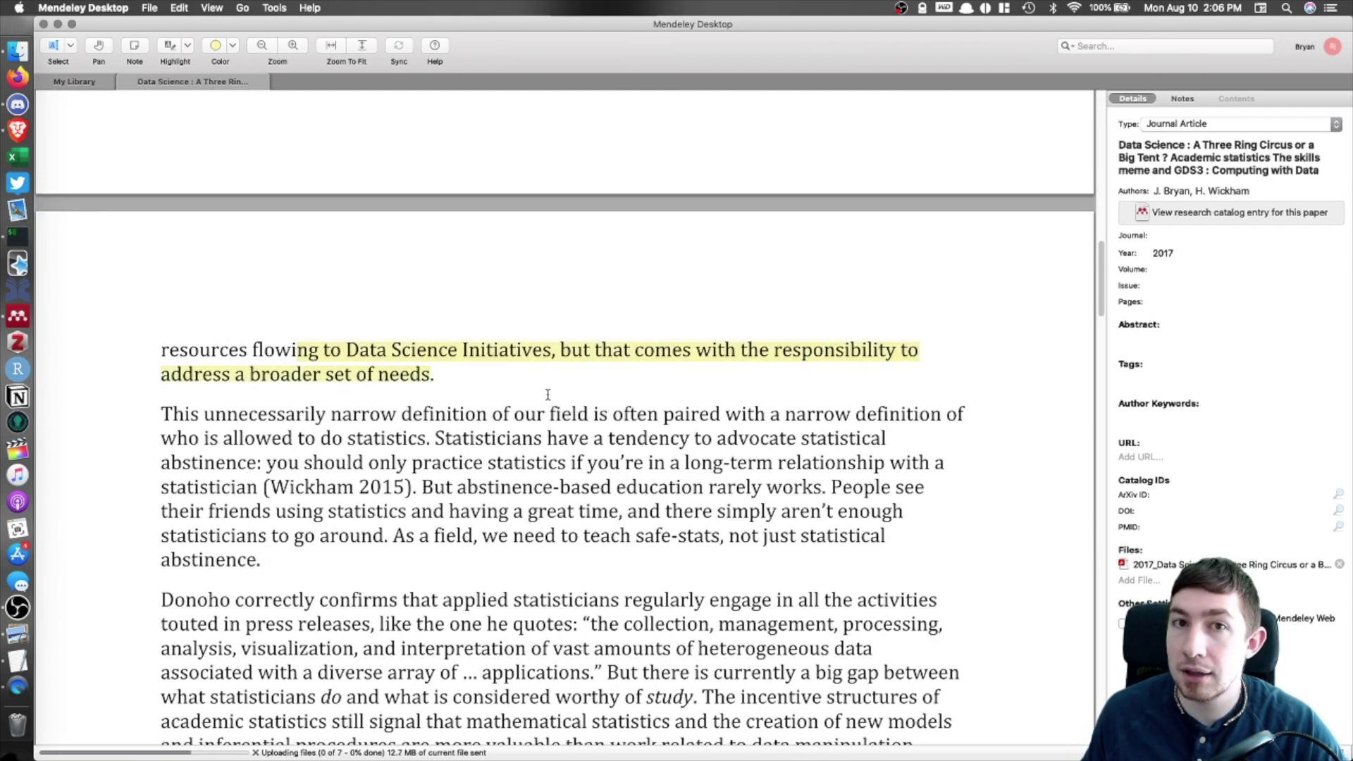
# Recolour the highlighted Data Science Initiatives passage blue.
pyautogui.click(539, 359)
pyautogui.click(569, 375)
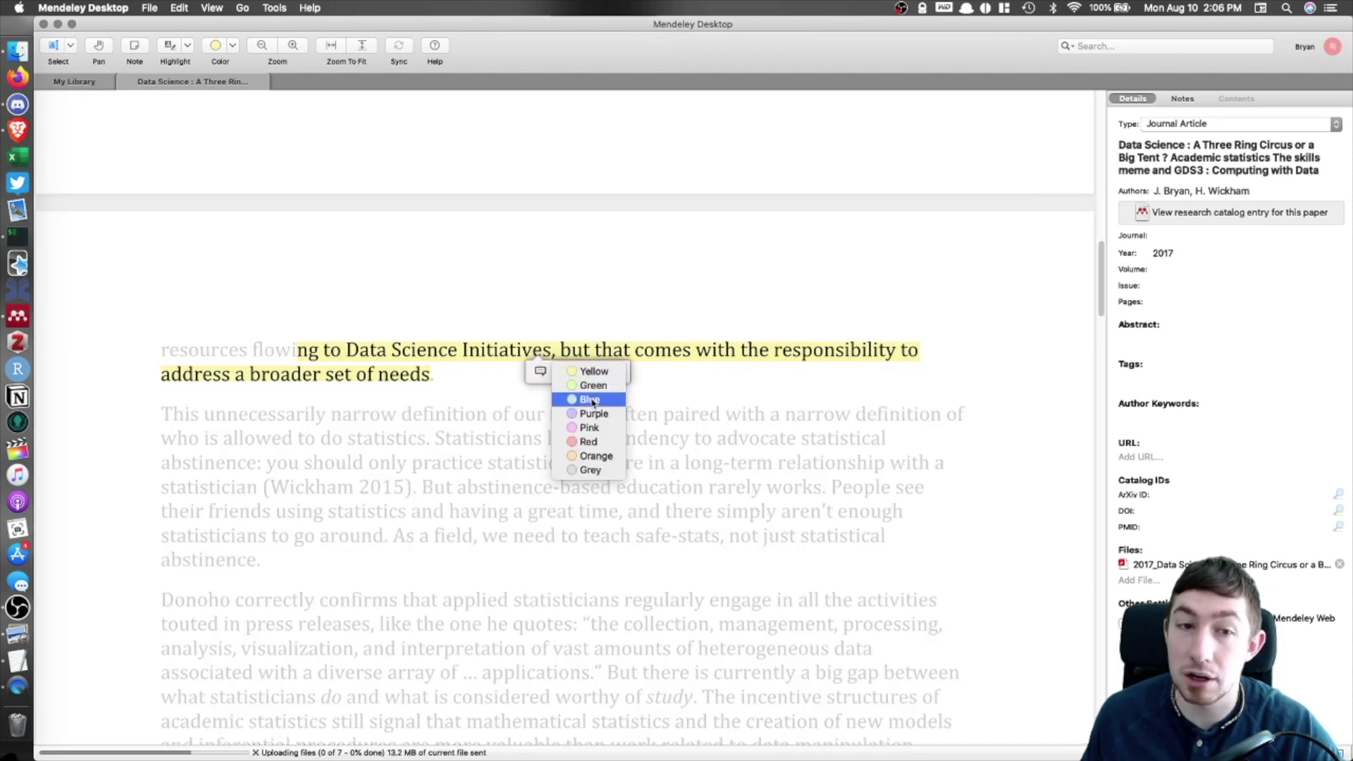
pyautogui.click(594, 400)
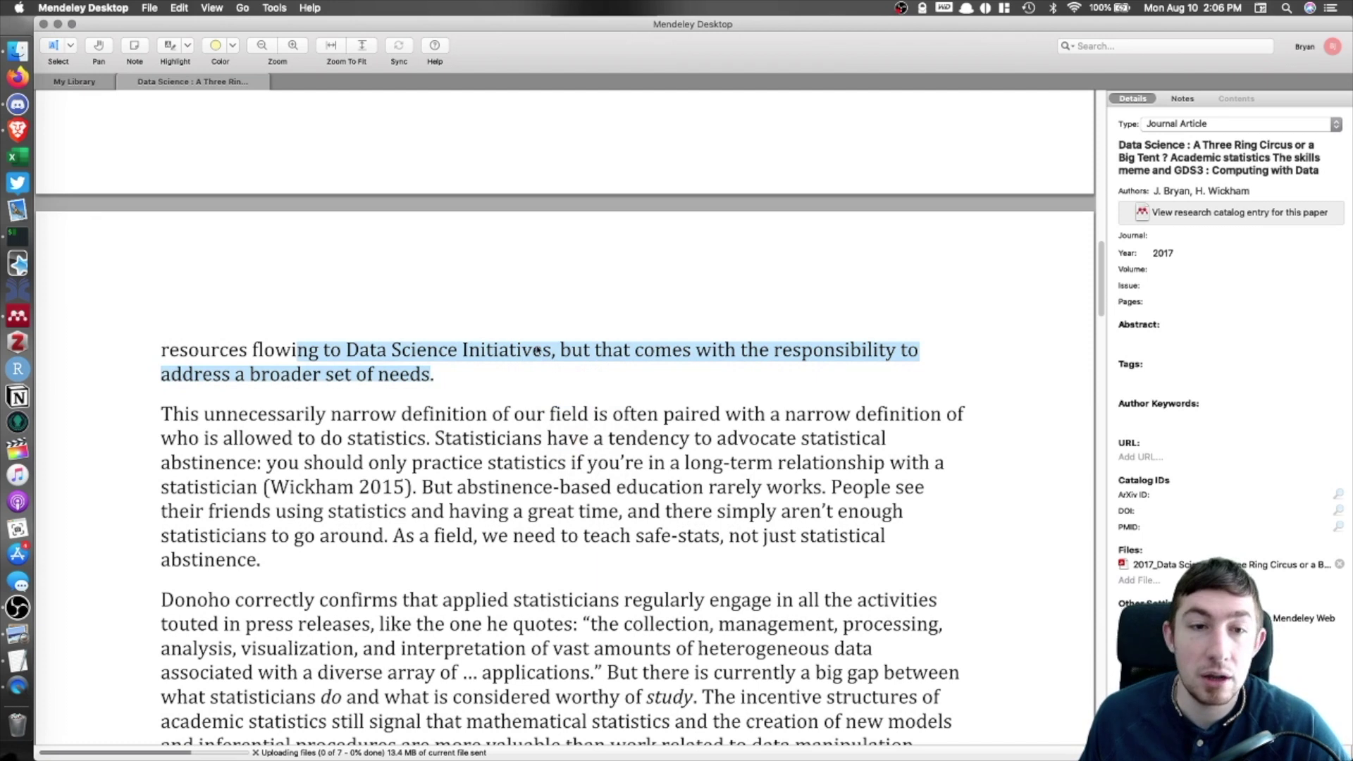
# Attach the note "this is a bnlue comment" to the highlighted passage and colour the note blue.
pyautogui.click(537, 350)
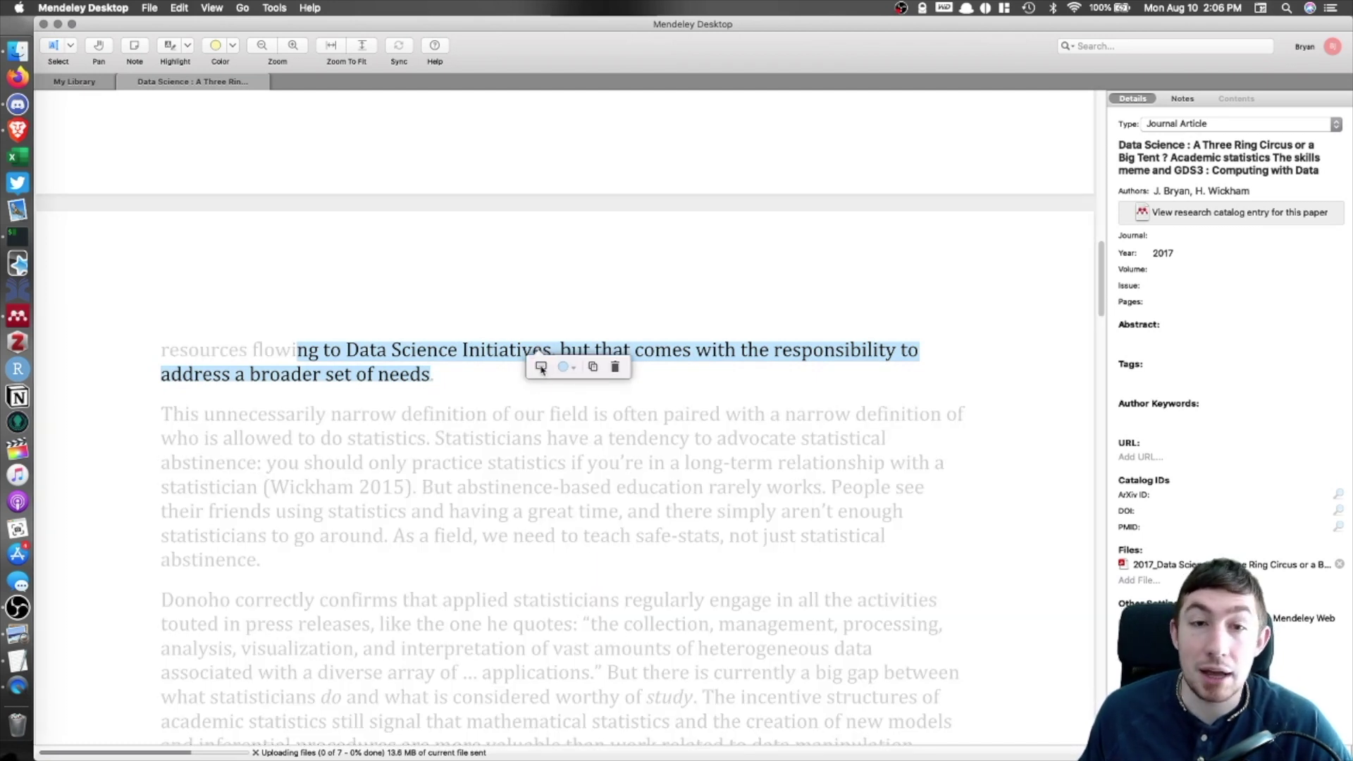
pyautogui.click(541, 367)
pyautogui.write('this is a bnlue comment')
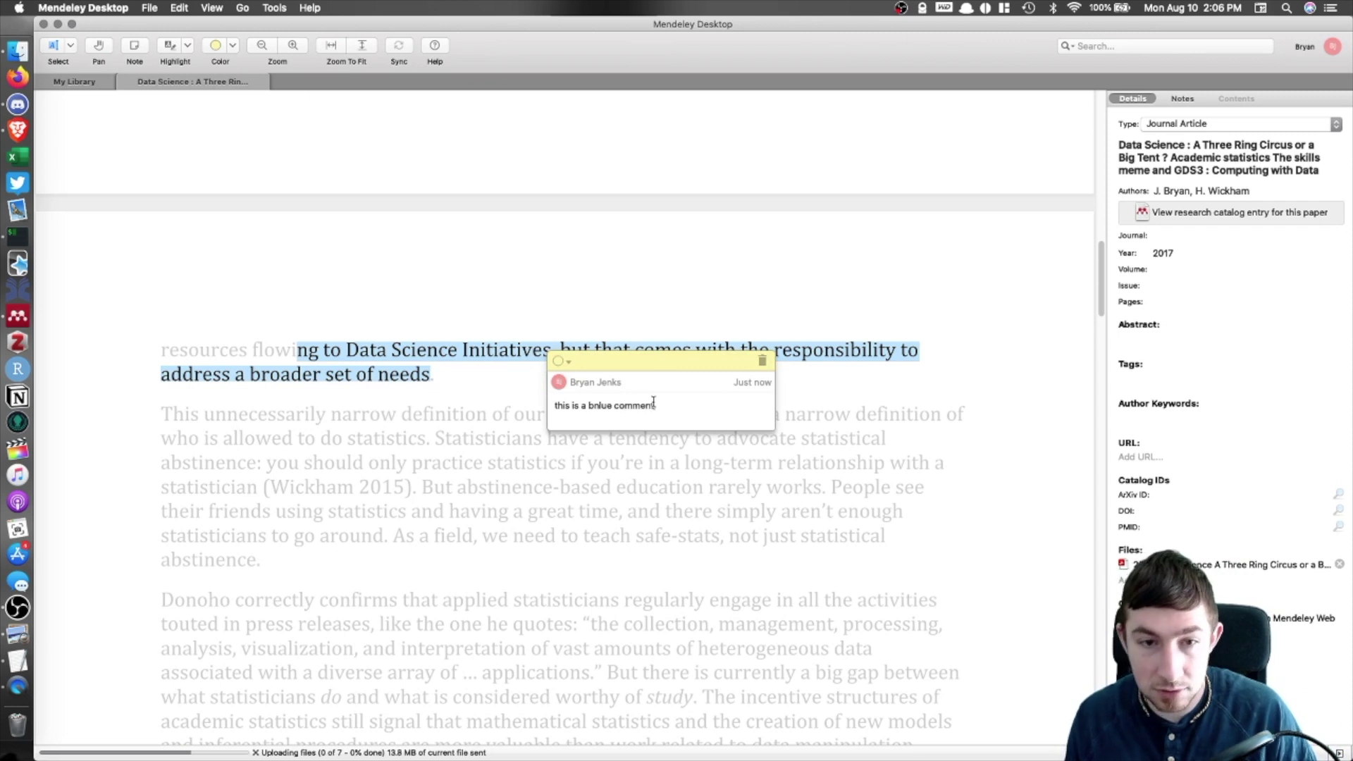
pyautogui.click(564, 361)
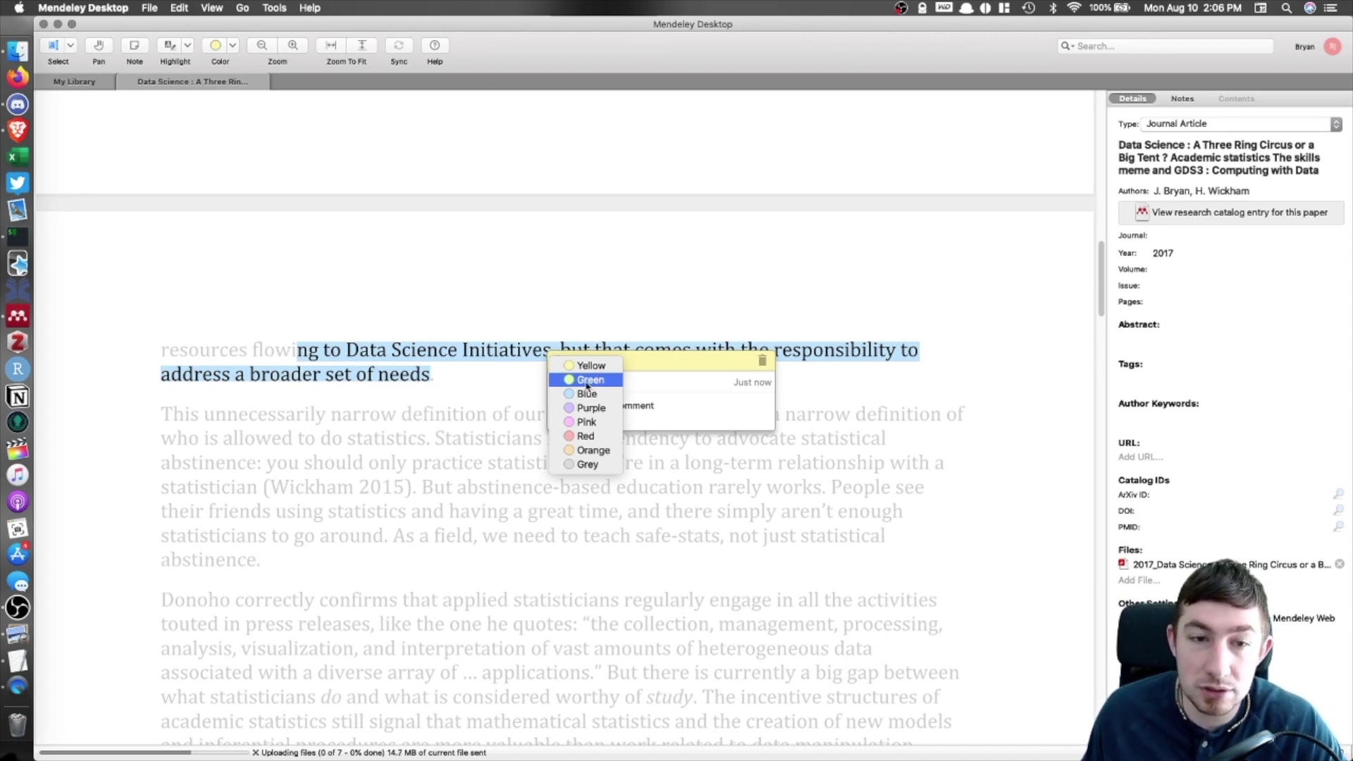
pyautogui.click(591, 382)
pyautogui.click(564, 361)
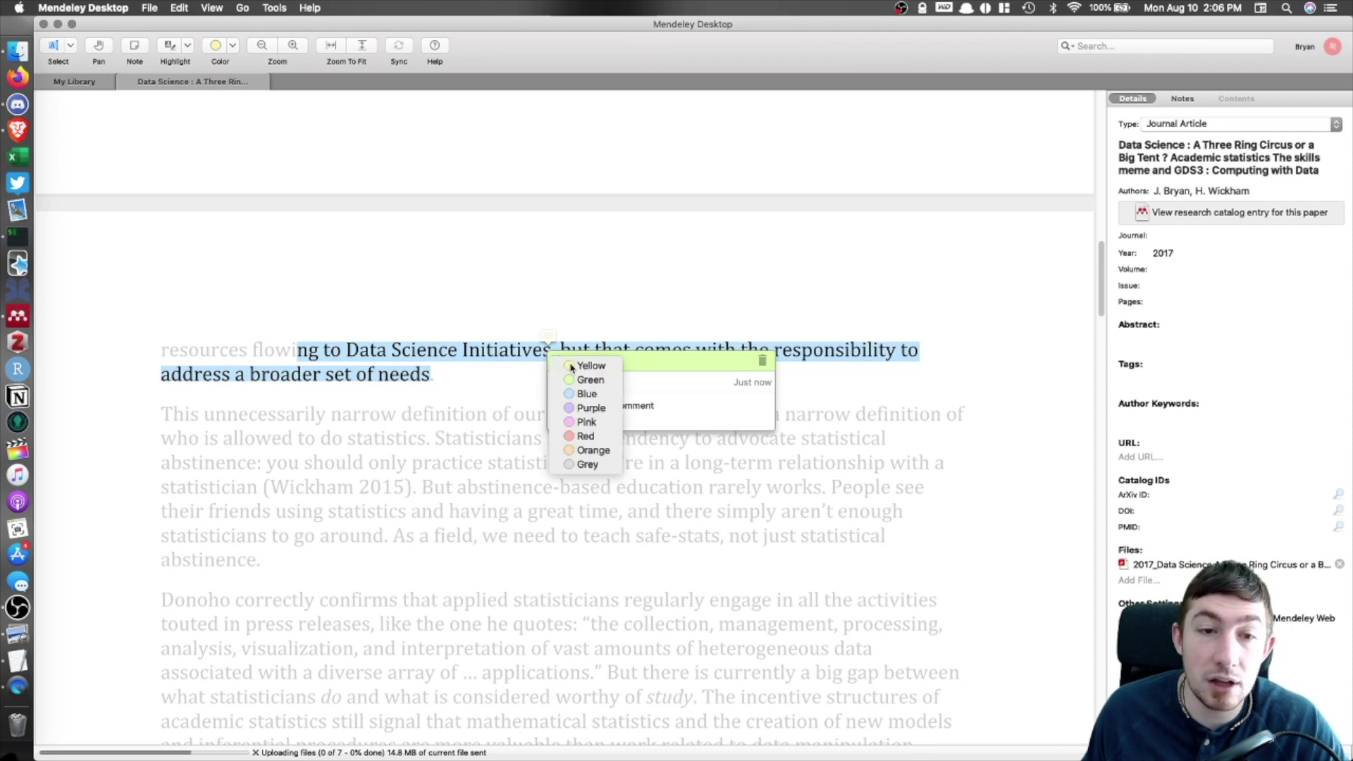
pyautogui.click(585, 392)
pyautogui.click(842, 371)
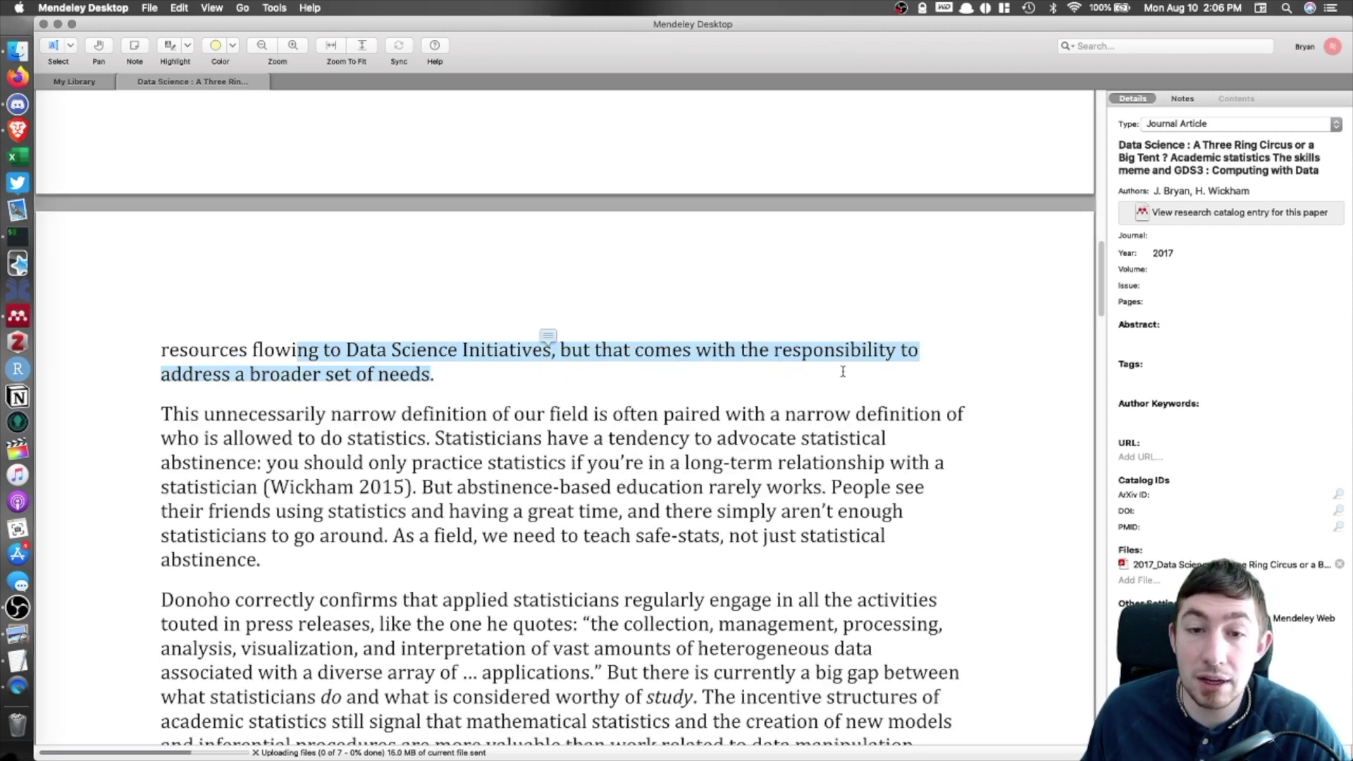
# Recolour the highlighted Data Science Initiatives passage green and copy its text.
pyautogui.click(694, 352)
pyautogui.click(710, 375)
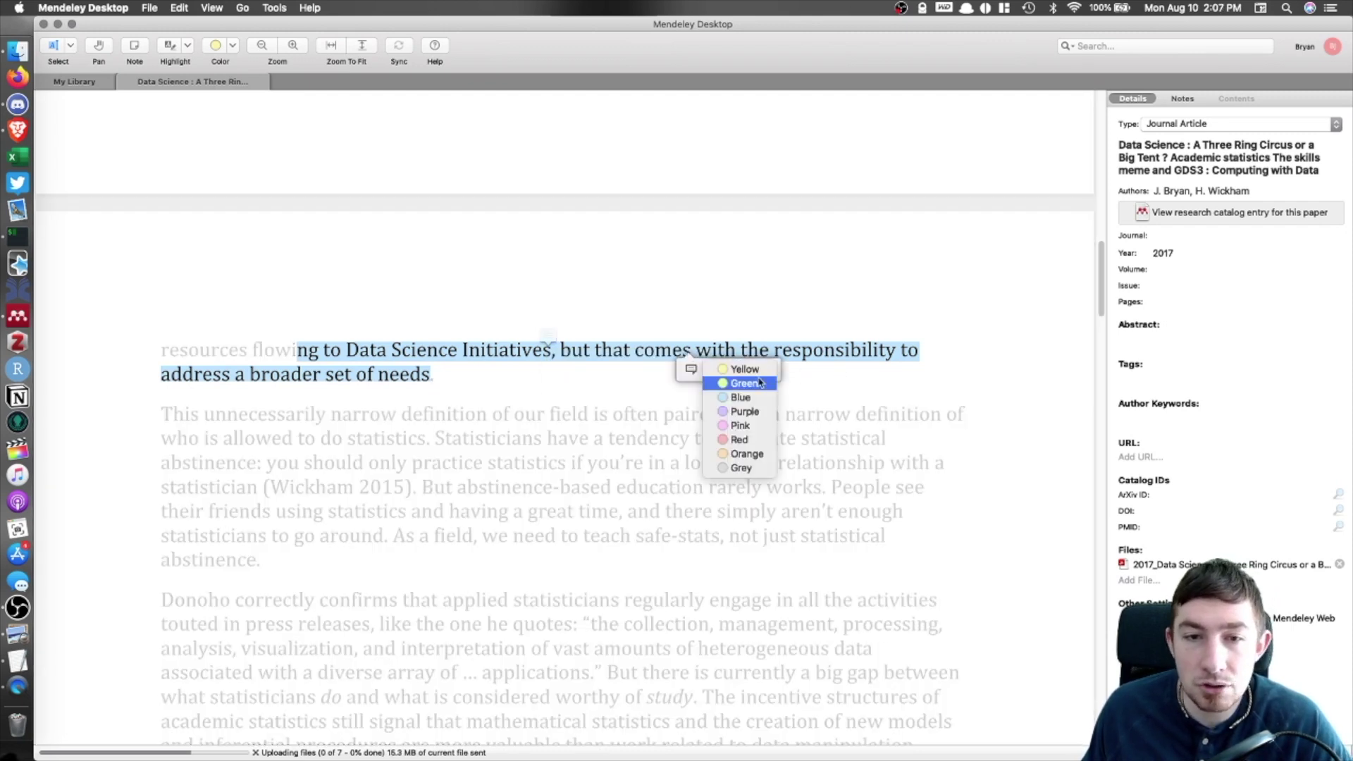
pyautogui.click(759, 392)
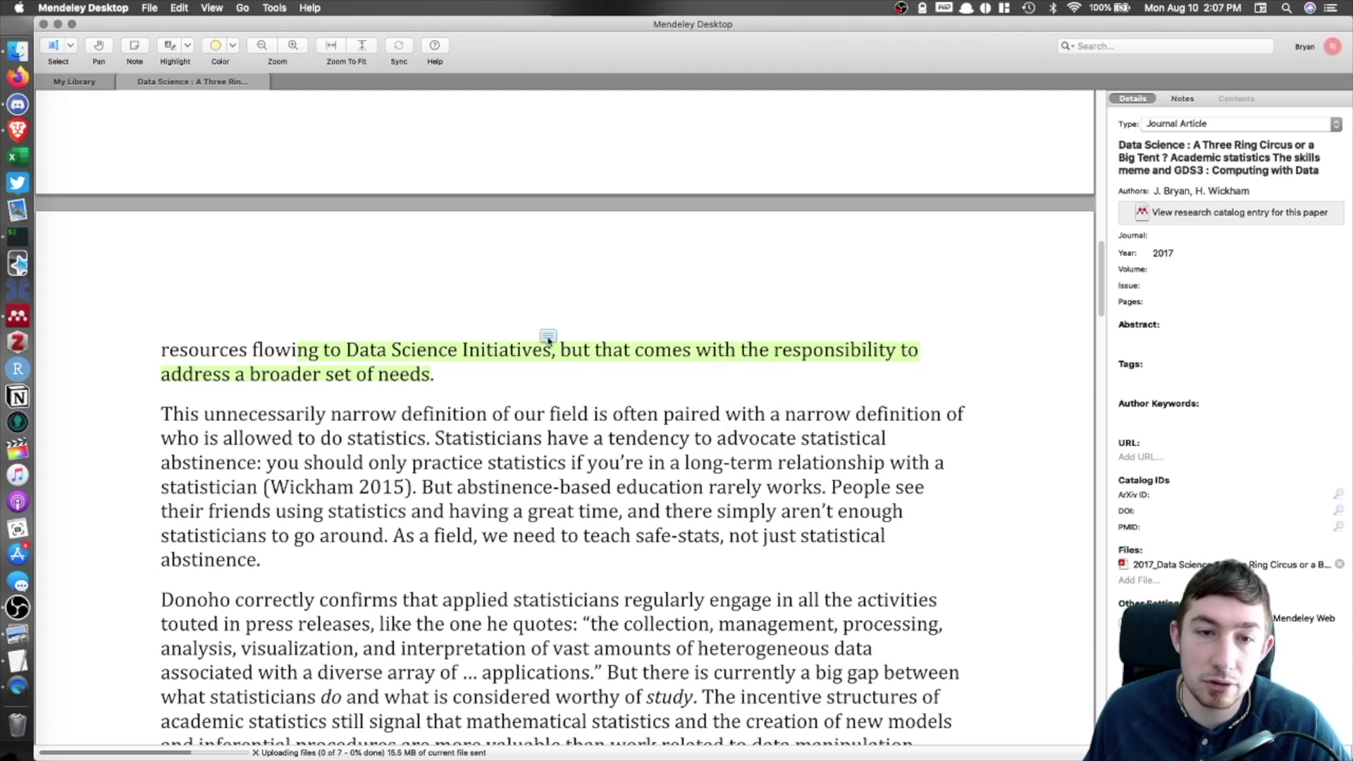
pyautogui.click(596, 359)
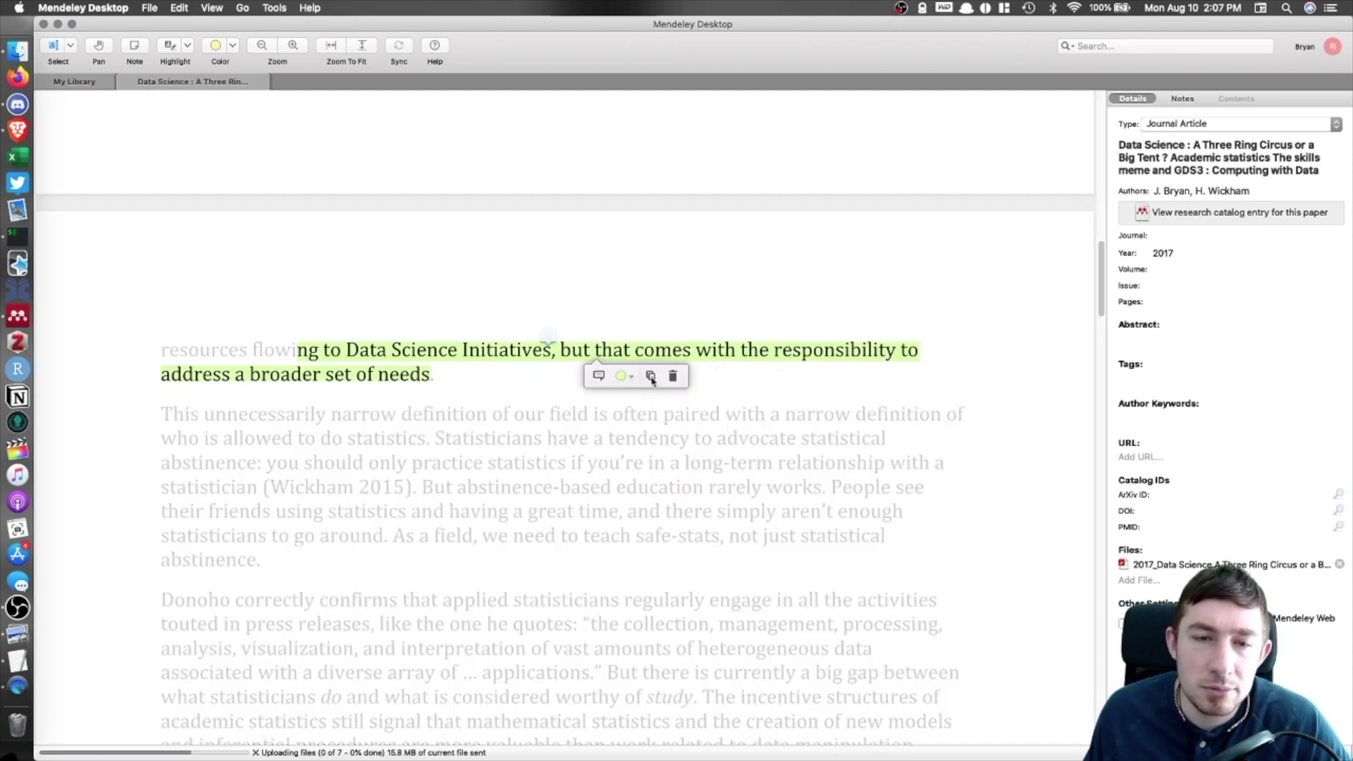
pyautogui.click(650, 378)
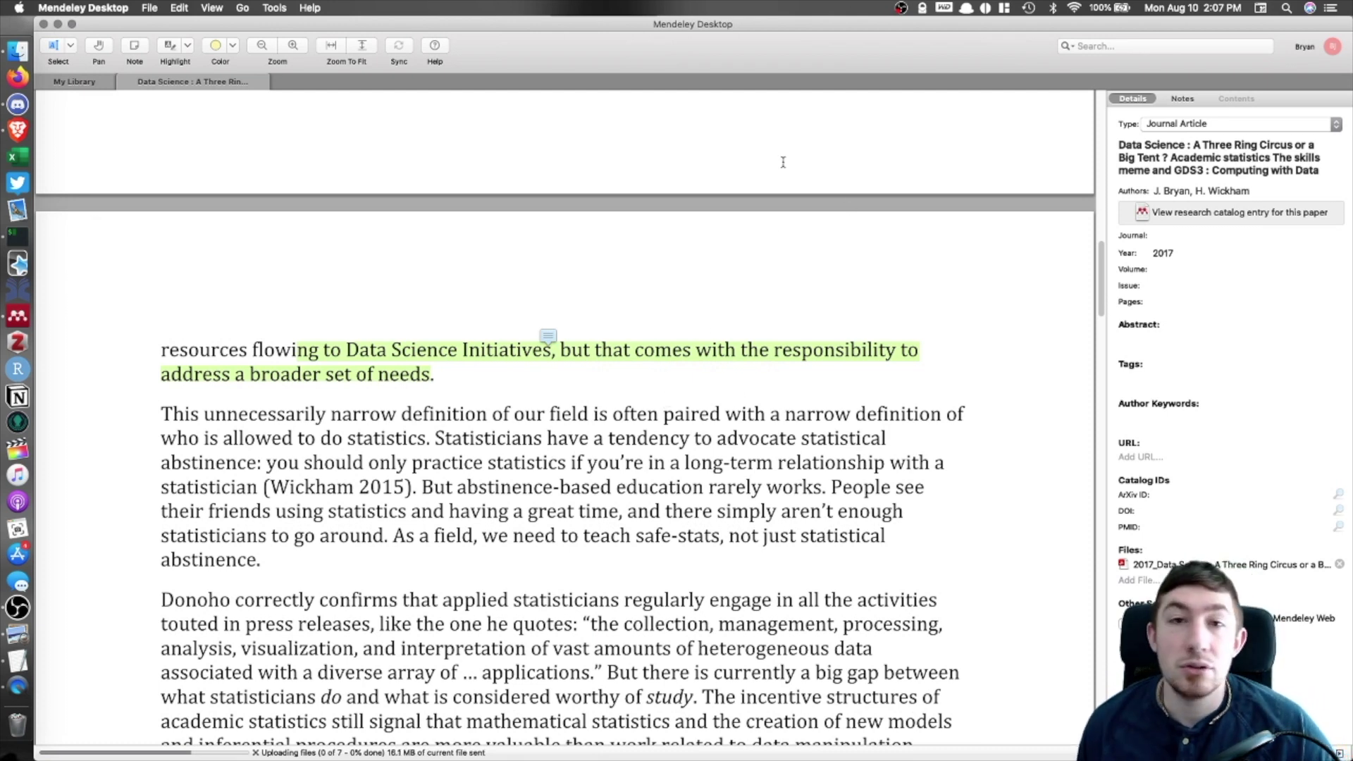
# Highlight the passage from "have a tendency to advocate statistical abstinence" to "But abstinence-based" in yellow.
pyautogui.moveTo(474, 438); pyautogui.dragTo(627, 488)
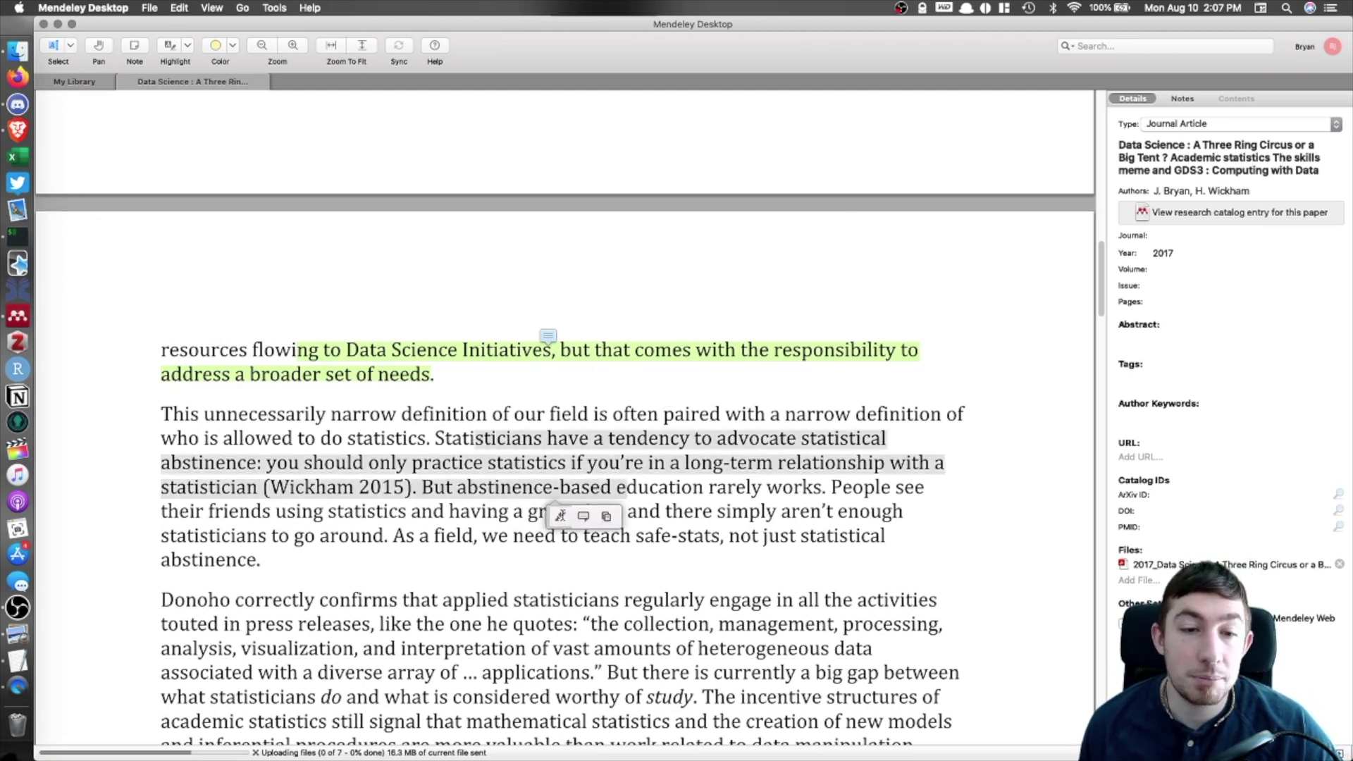
pyautogui.click(560, 515)
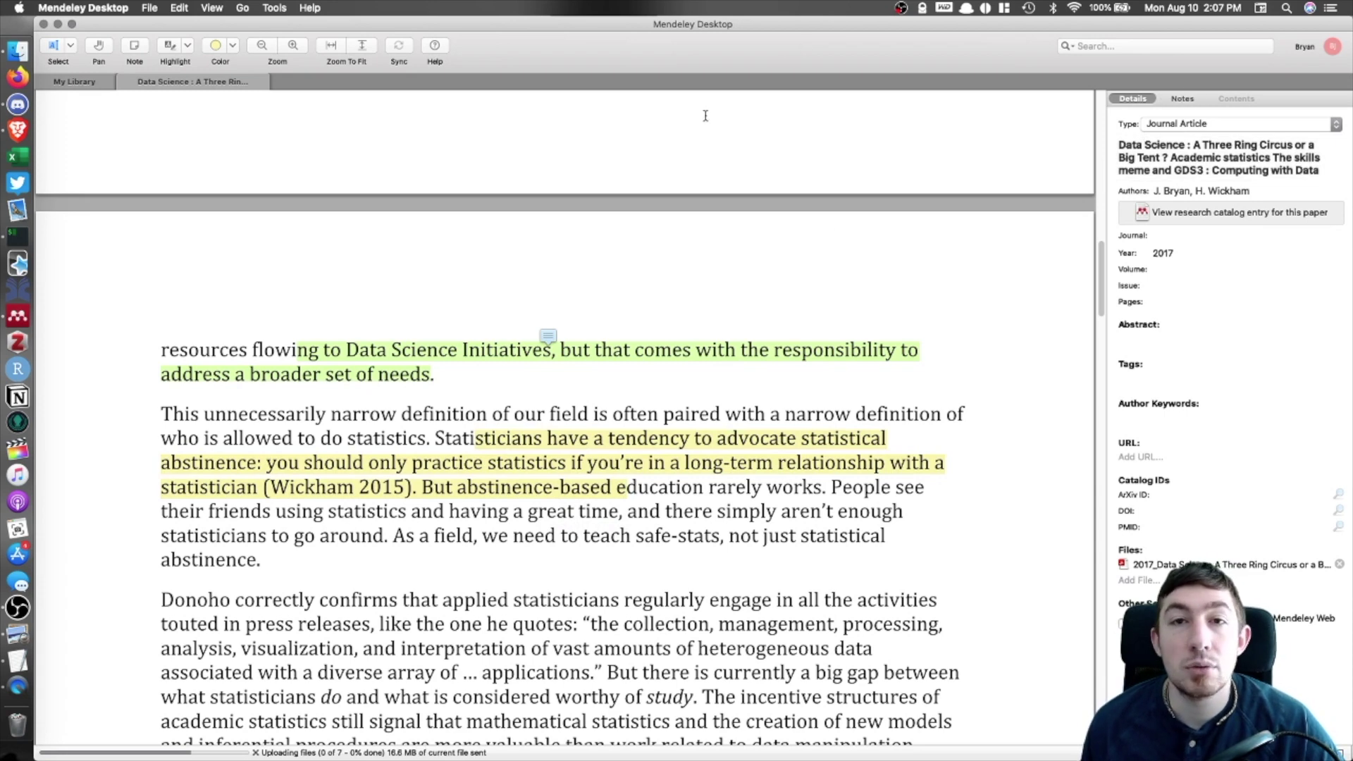
# Skim the following pages of the paper and examine its general notes and private annotations.
pyautogui.scroll(-15, 749, 317)
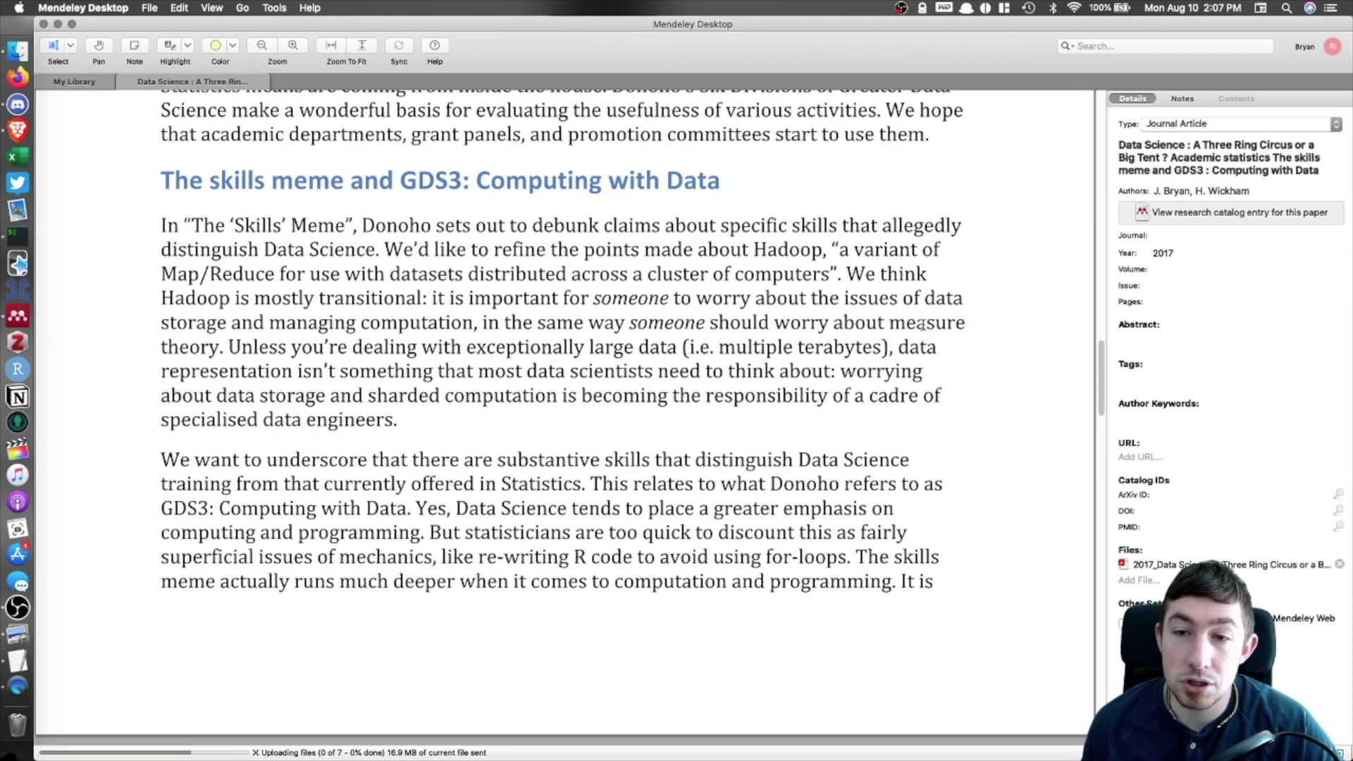
pyautogui.scroll(-6, 921, 324)
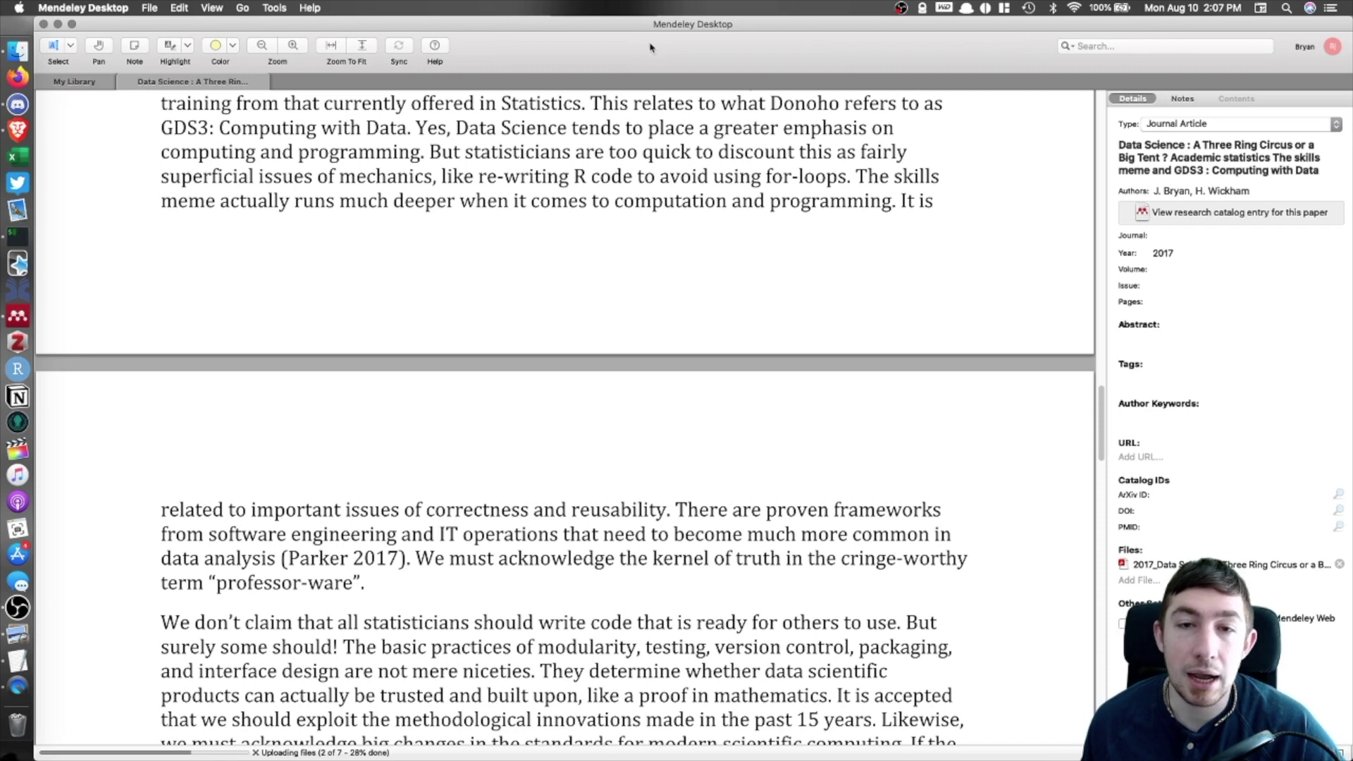
pyautogui.click(1183, 99)
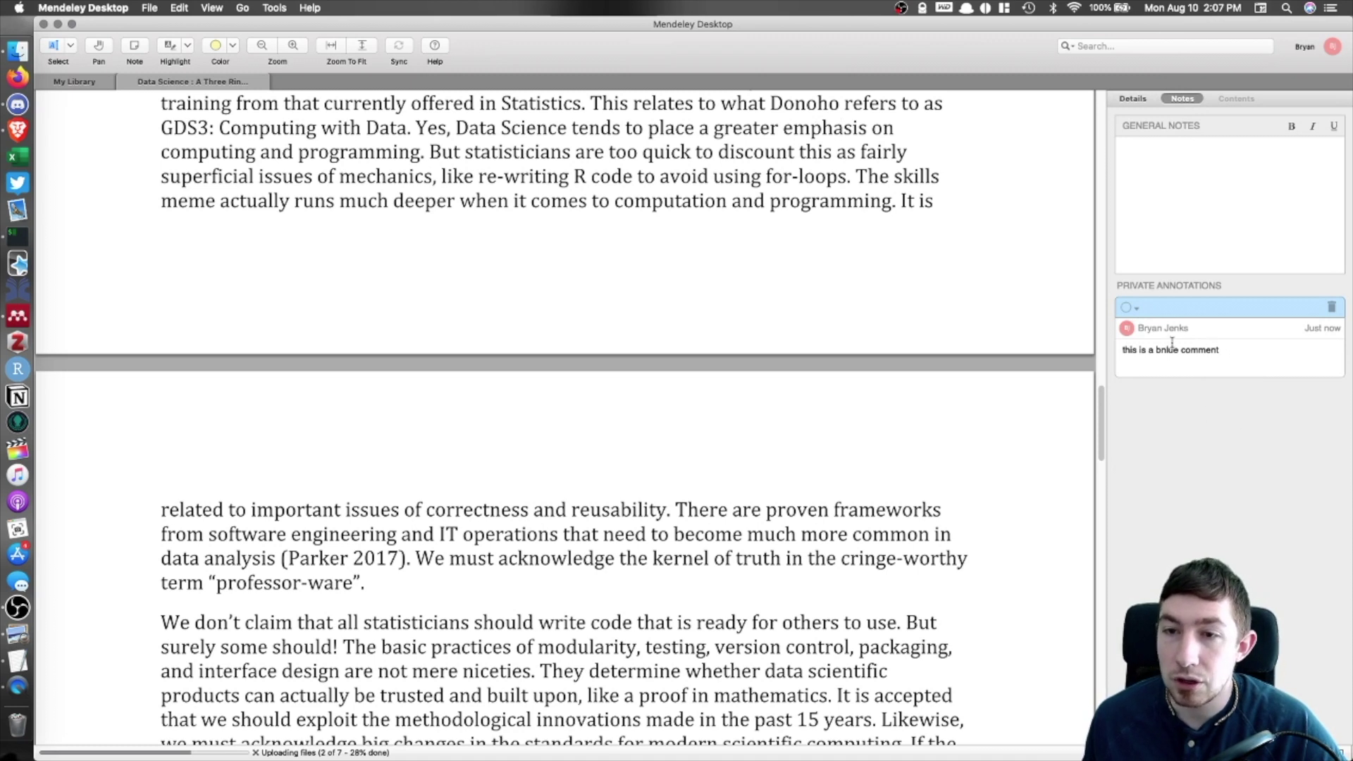
pyautogui.click(1172, 320)
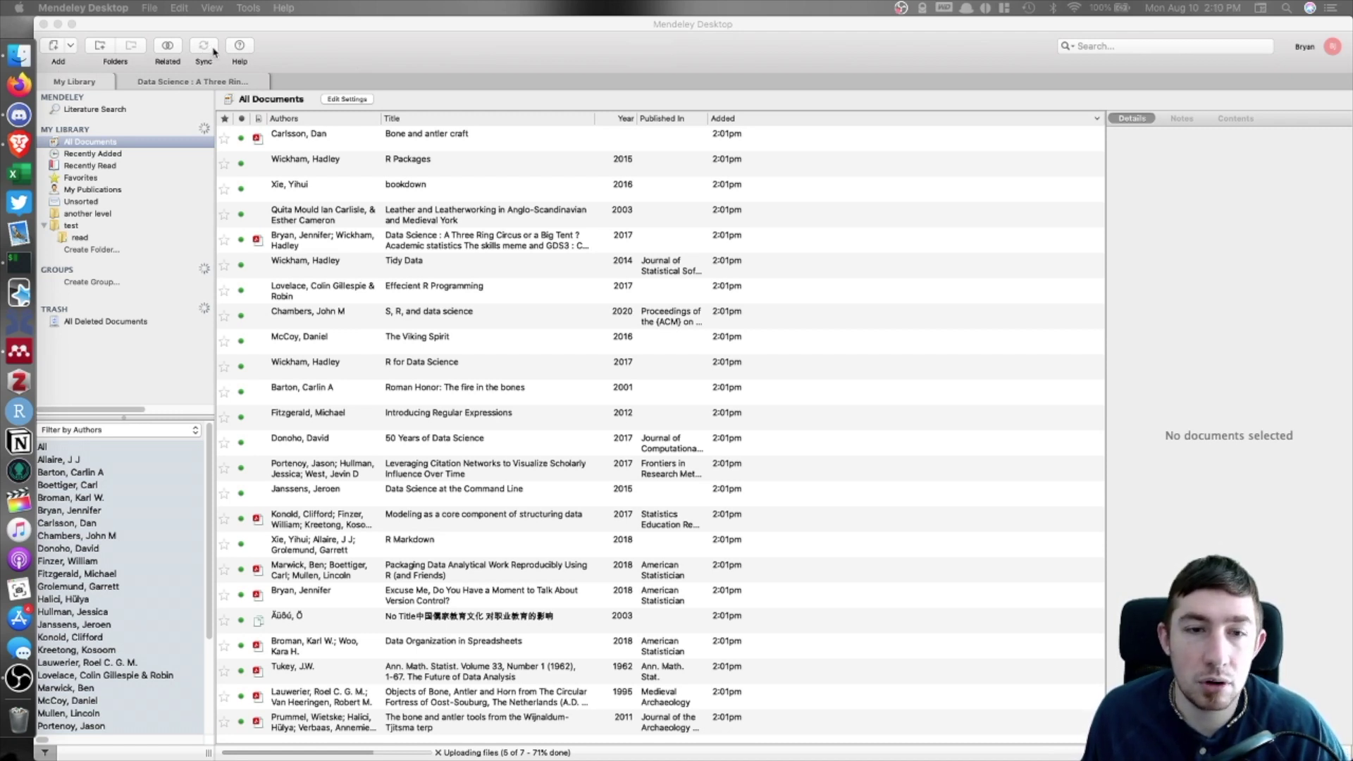
# Switch to the Mendeley web library in Brave, visit the account's profile page and return to All Documents.
pyautogui.hotkey('ctrl', 'Up')
pyautogui.click(648, 232)
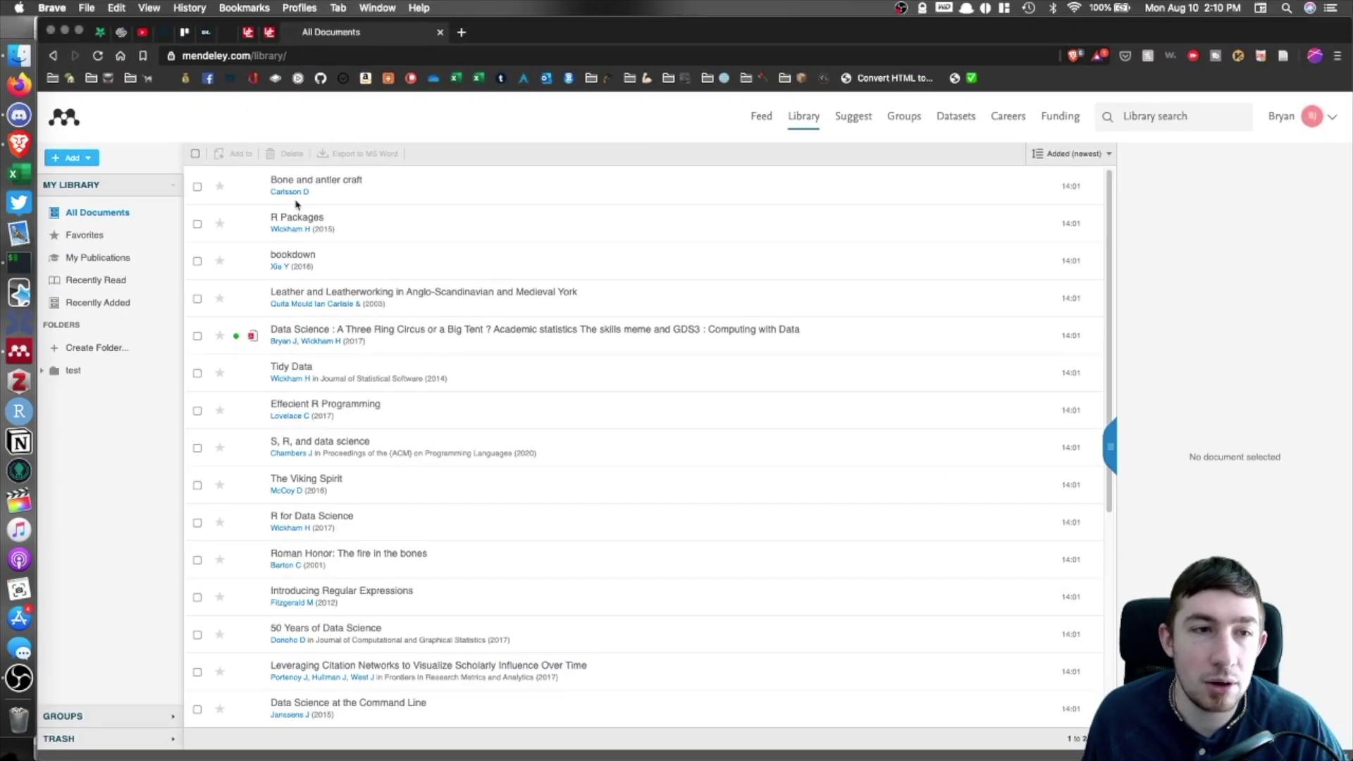
pyautogui.click(1317, 124)
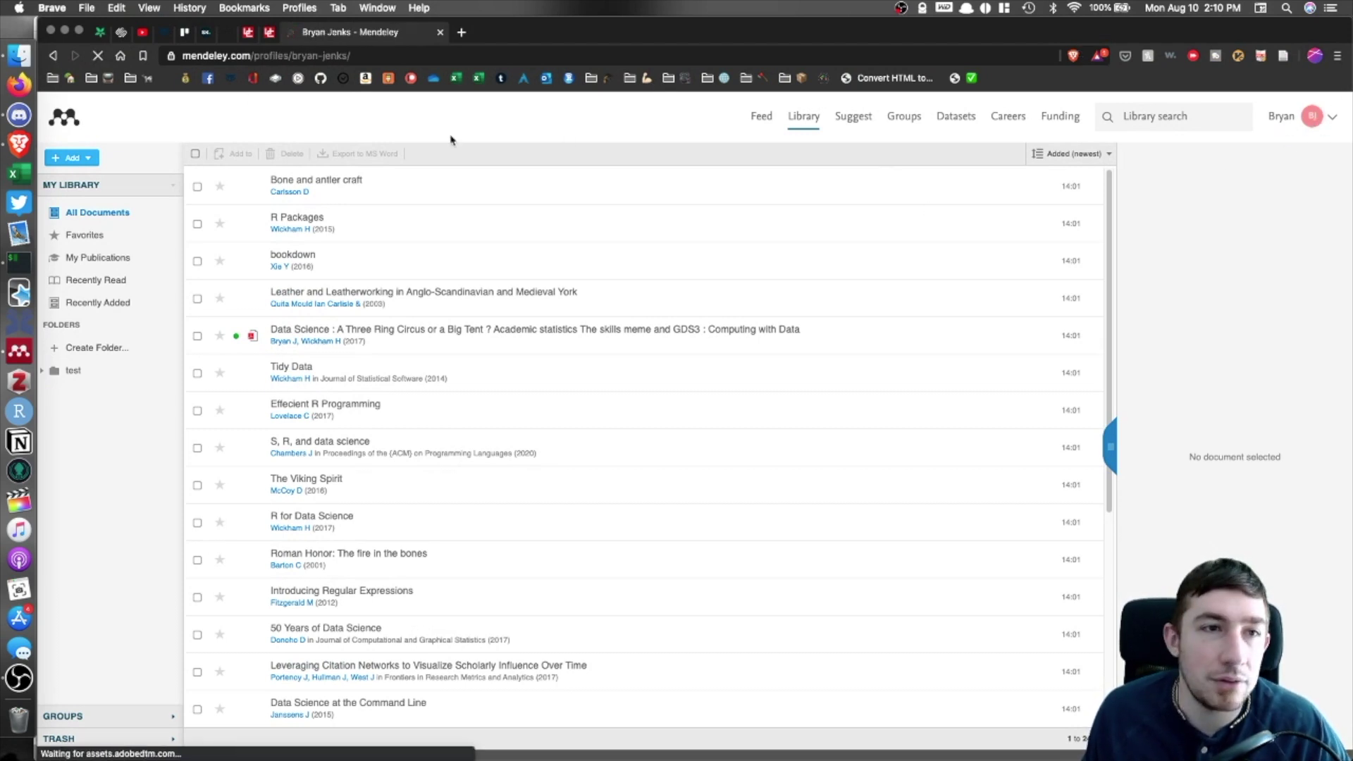
pyautogui.click(62, 58)
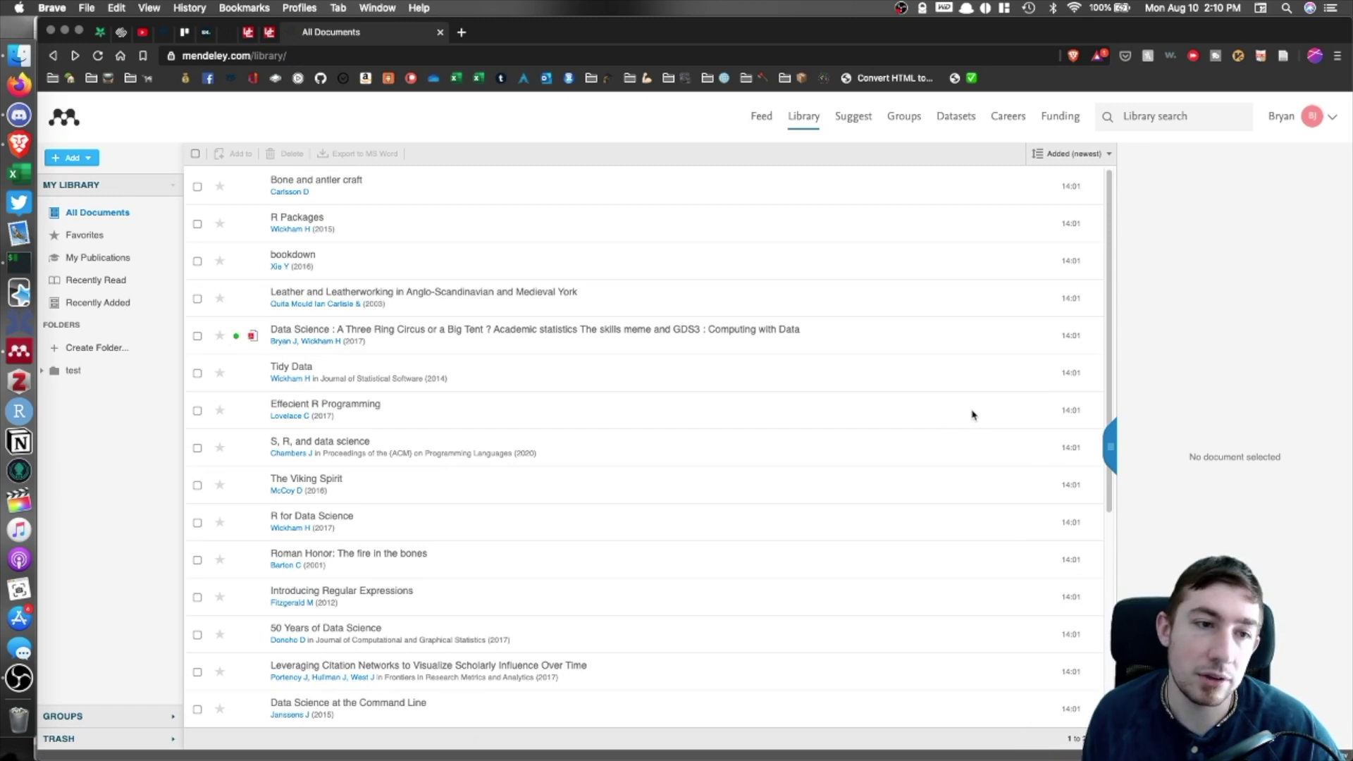
# Find "Modeling as a core component of structuring data" in the web library and open its PDF.
pyautogui.scroll(-1, 382, 249)
pyautogui.scroll(-5, 383, 249)
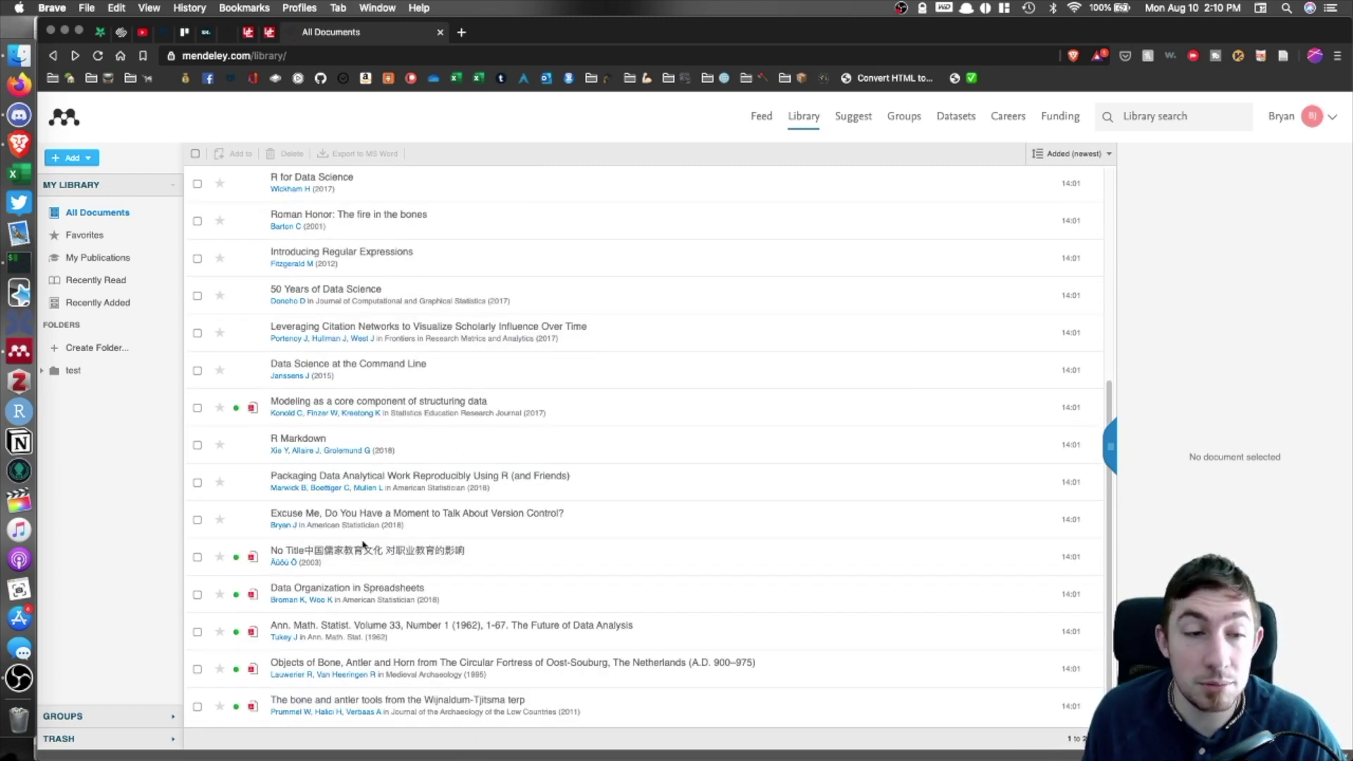
pyautogui.click(253, 408)
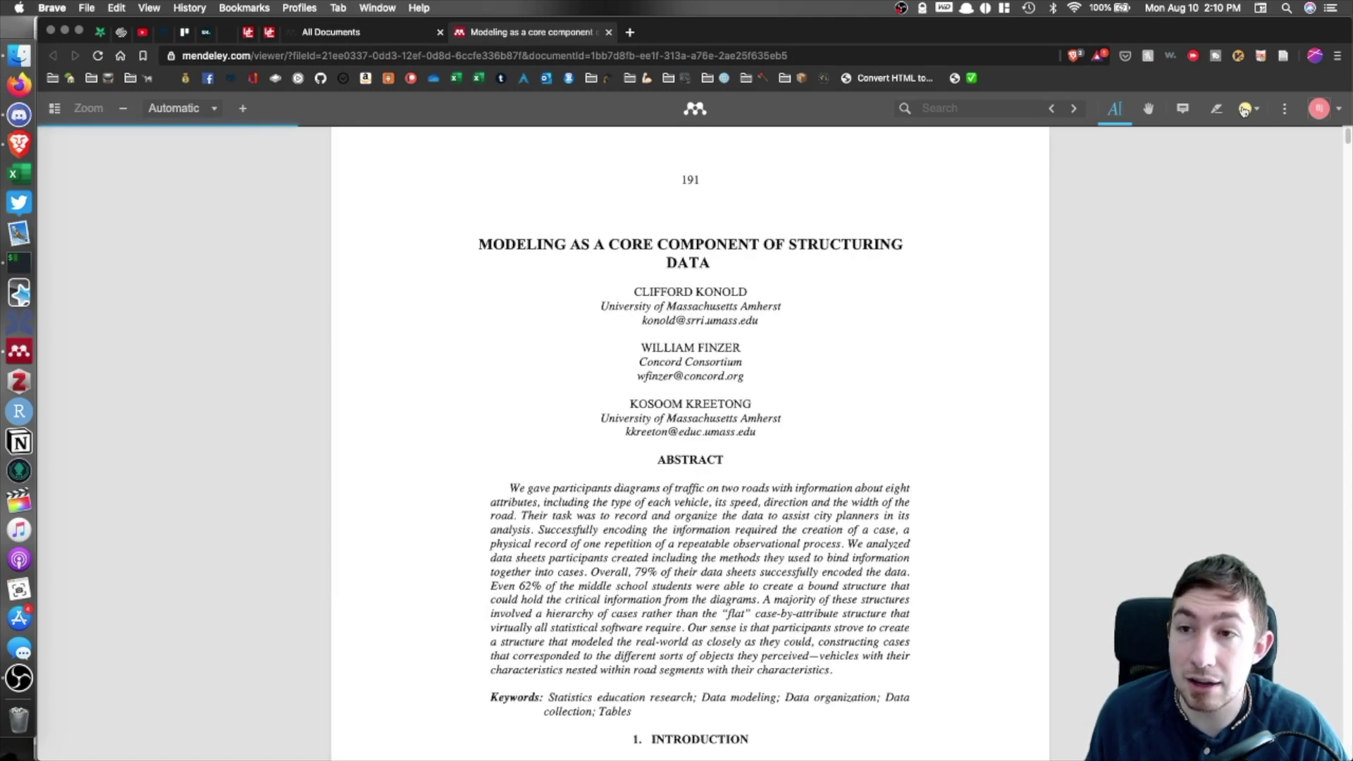
# Select the abstract text from "information required the creation of a case" to "from the diagrams" and check the highlight colour options.
pyautogui.scroll(-4, 784, 302)
pyautogui.moveTo(666, 251); pyautogui.dragTo(771, 322)
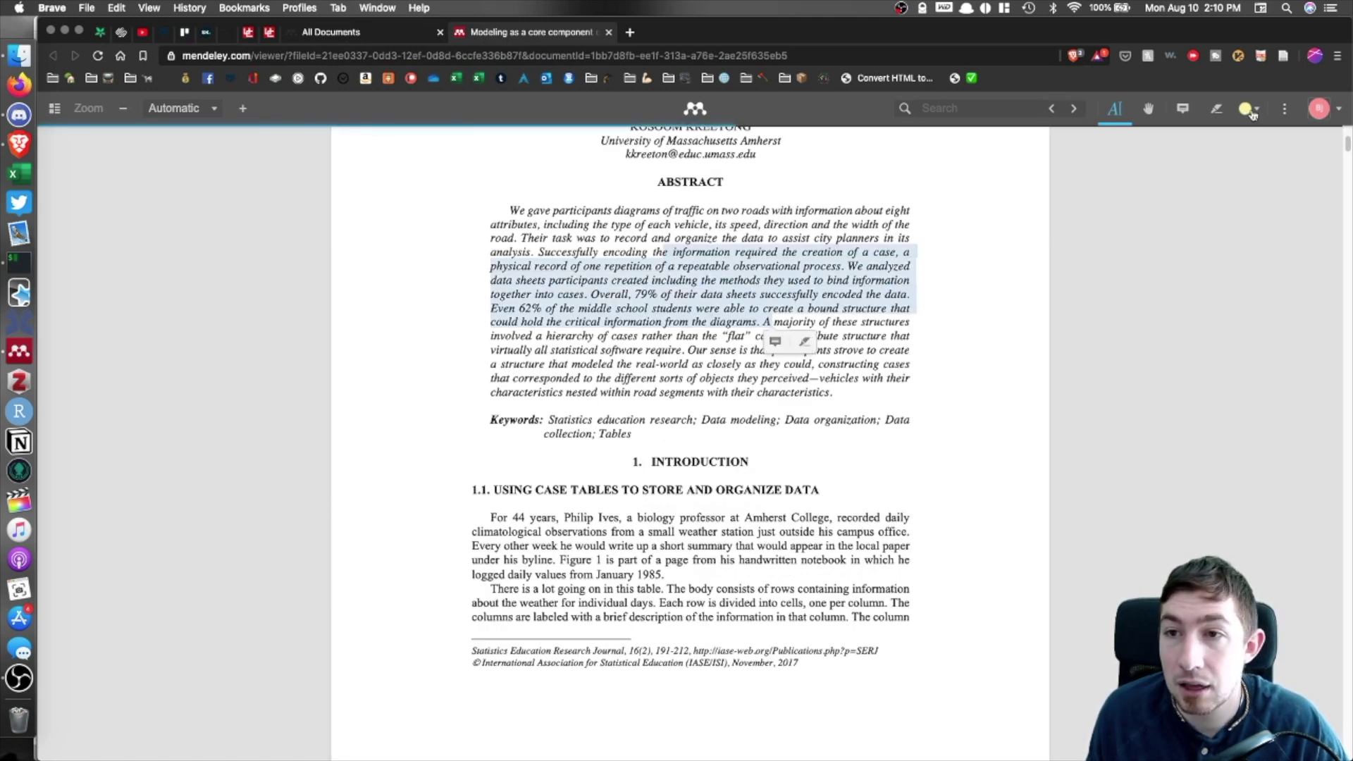
pyautogui.click(1254, 109)
pyautogui.click(1182, 168)
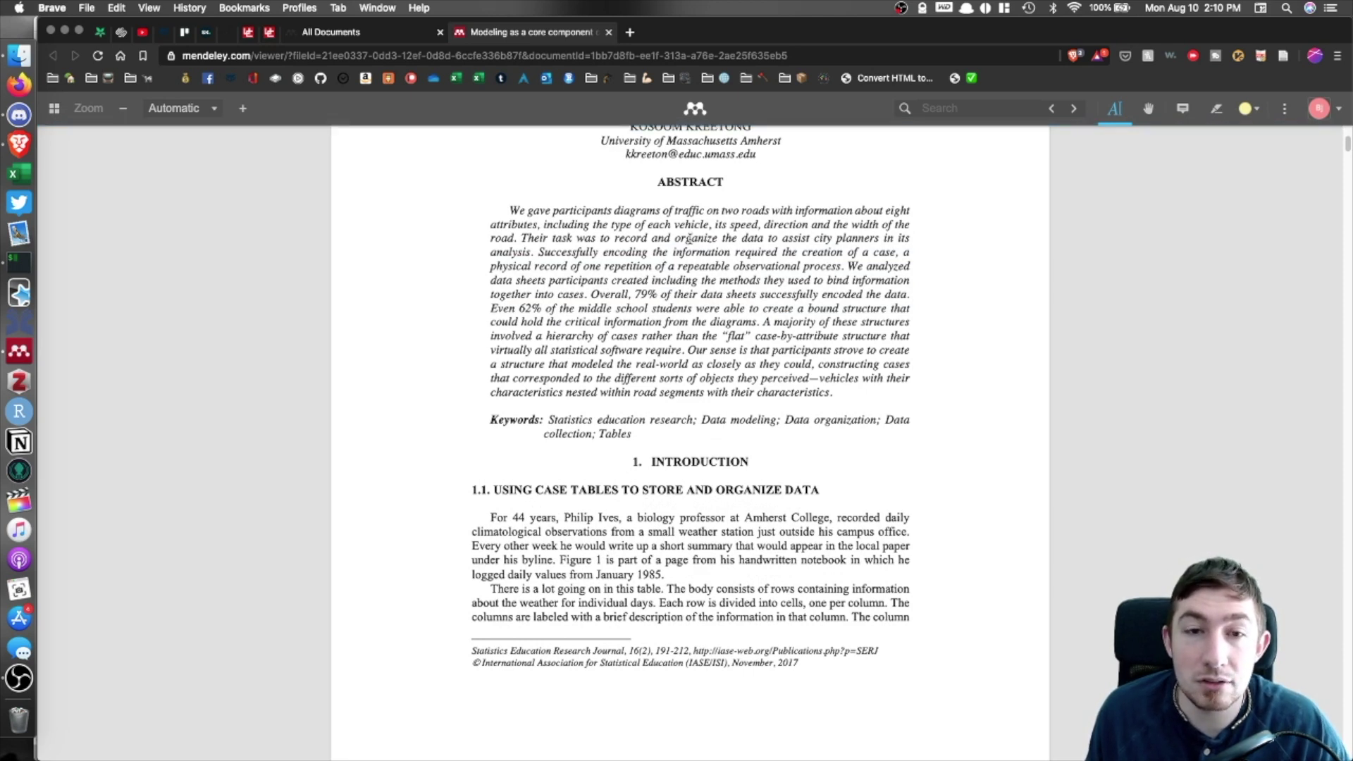
# Highlight the abstract passage from "organize the data to assist city planners" to "including the methods" in yellow.
pyautogui.moveTo(689, 238); pyautogui.dragTo(763, 279)
pyautogui.click(1215, 109)
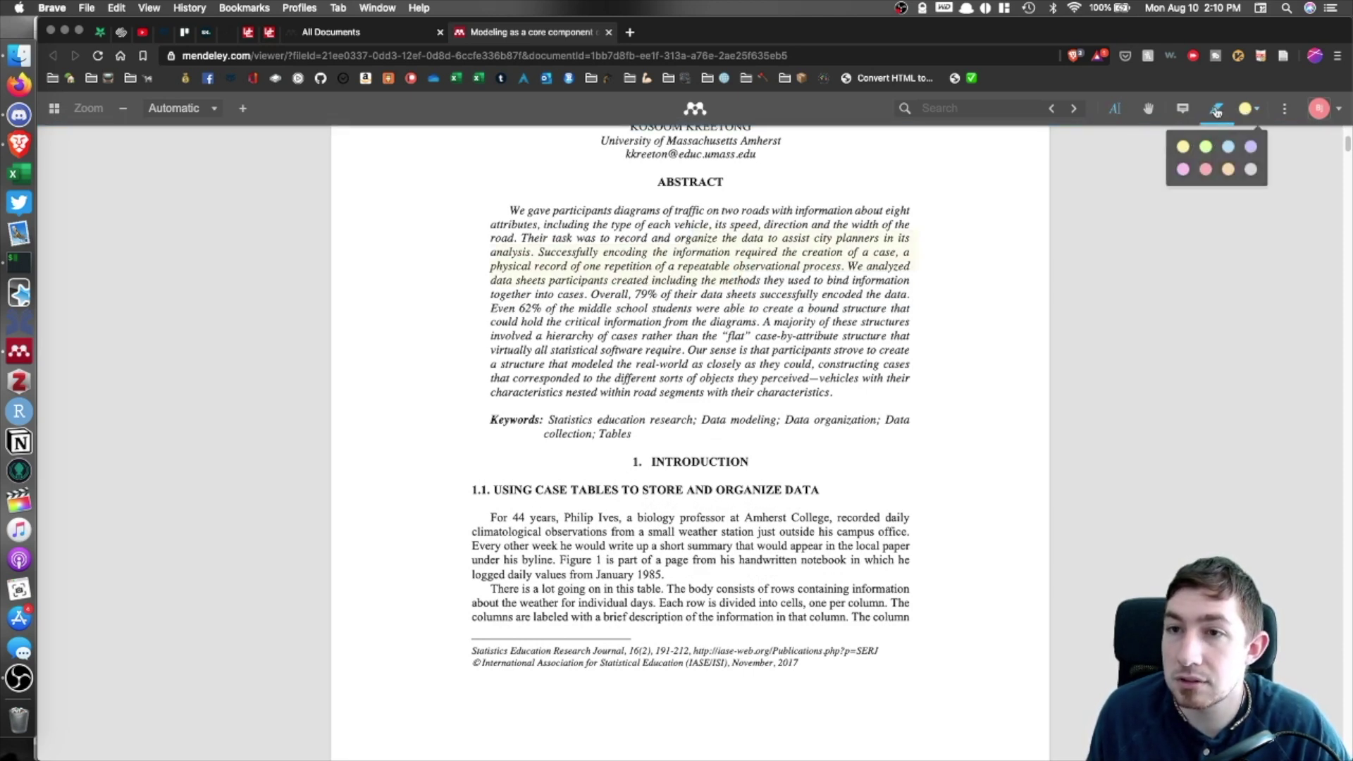
pyautogui.click(1249, 107)
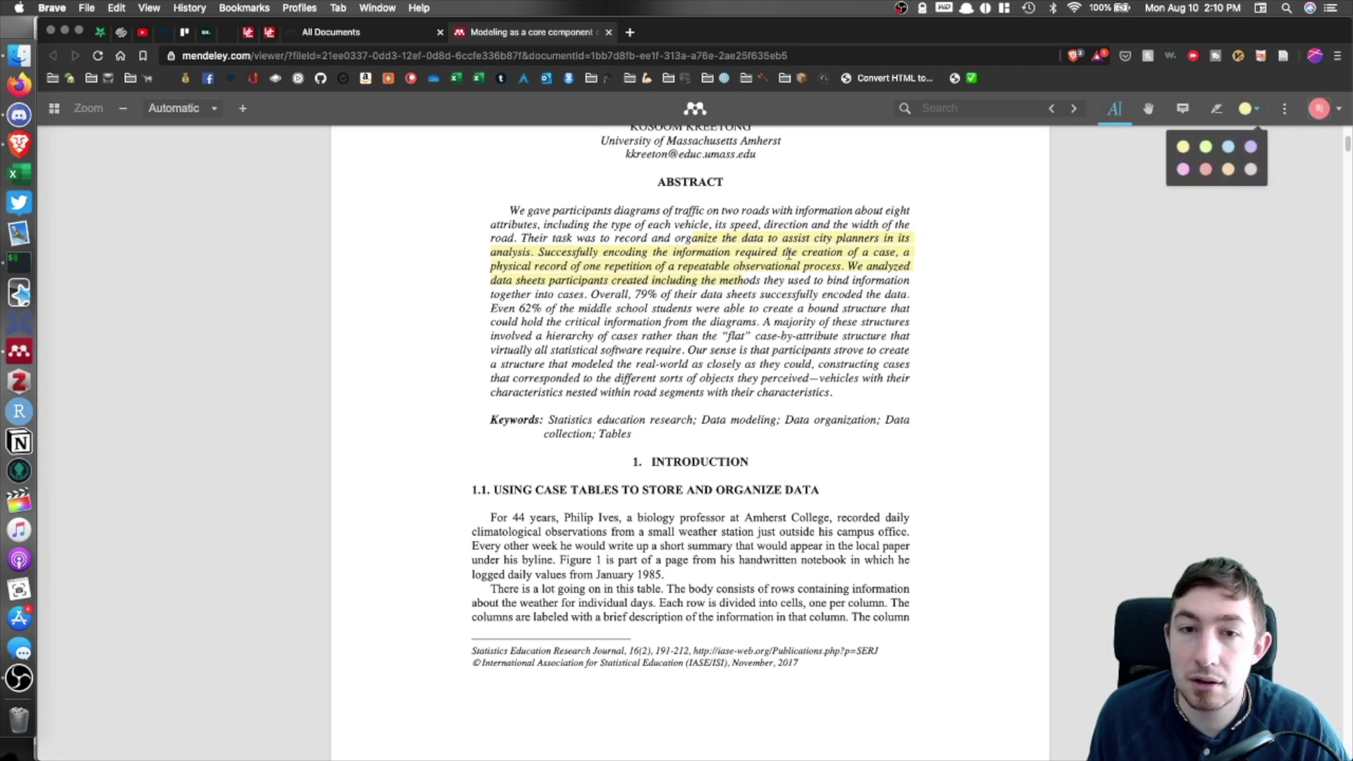
# Attach a short placeholder note to the abstract highlight and highlight the middle of the title's first line in yellow.
pyautogui.click(881, 240)
pyautogui.click(835, 215)
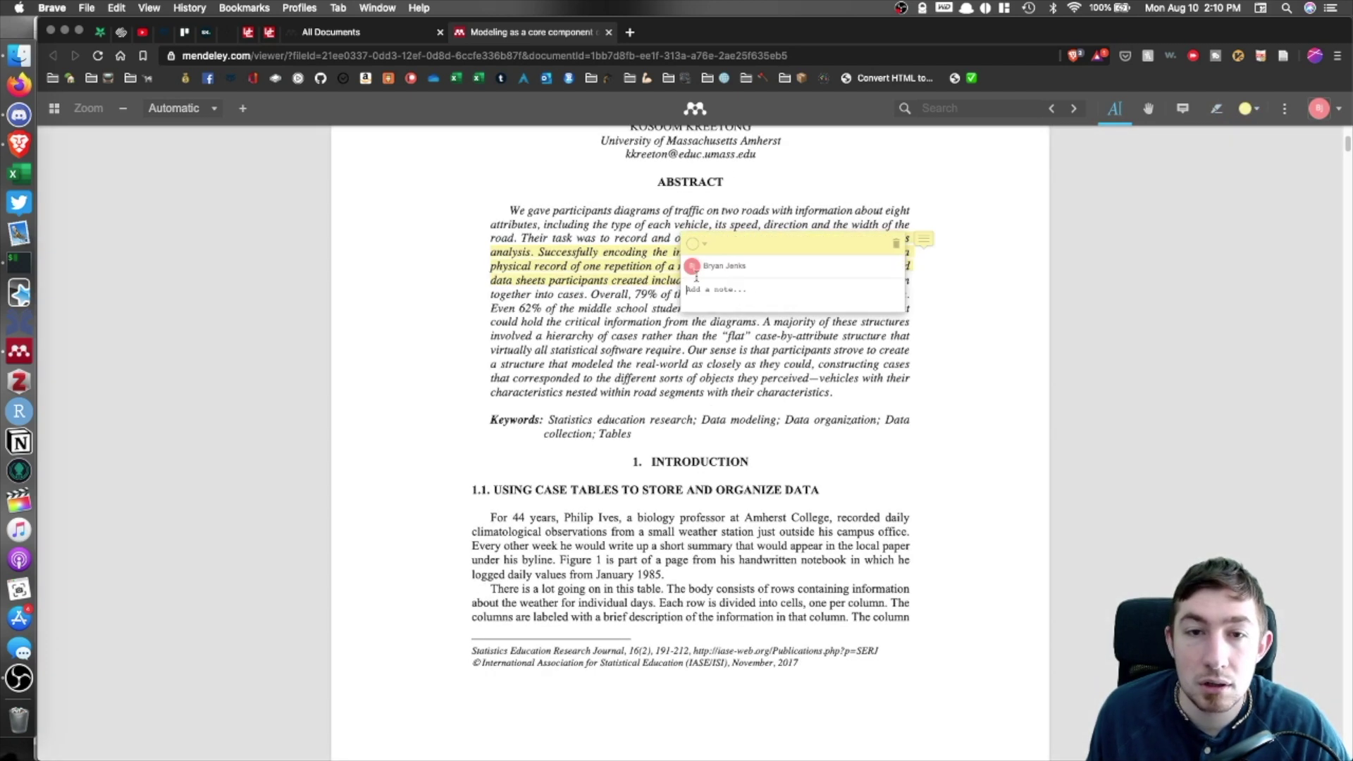
pyautogui.write('Example note')
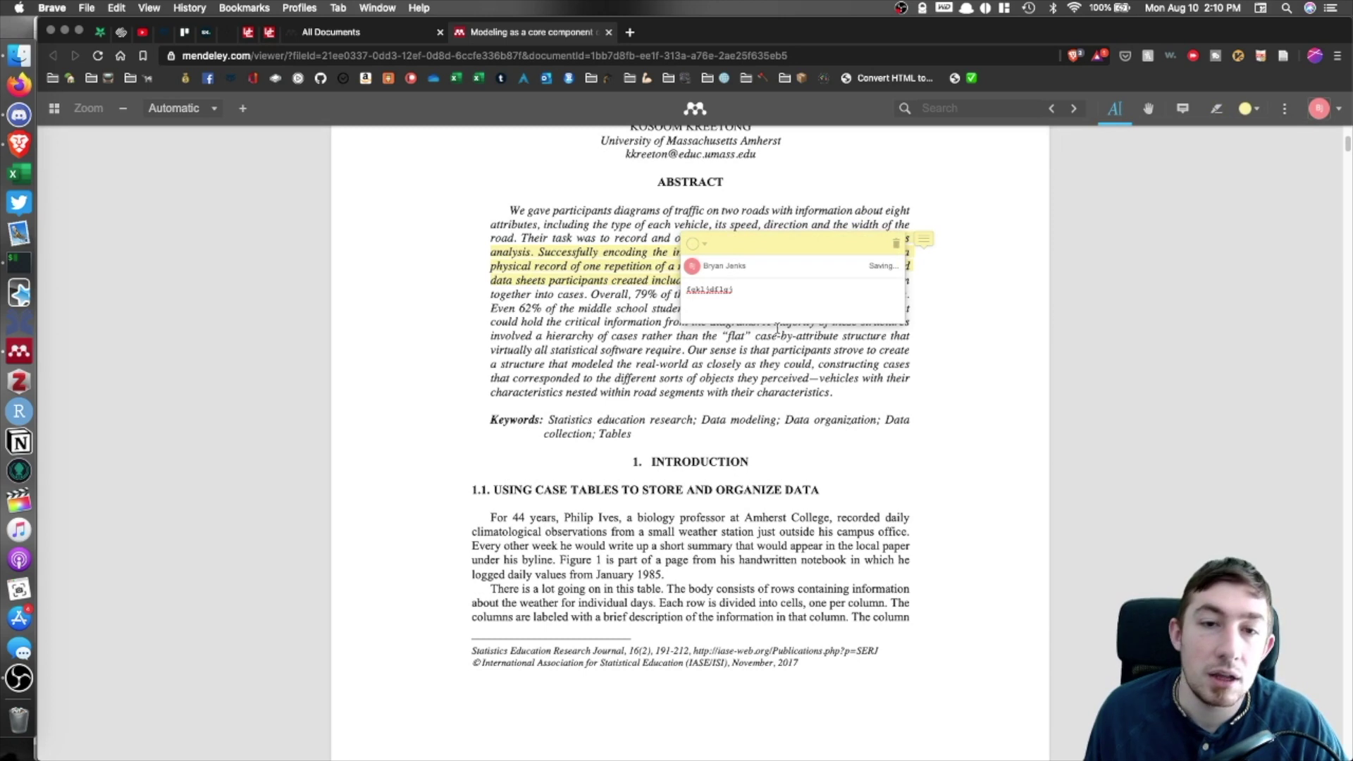
pyautogui.click(855, 372)
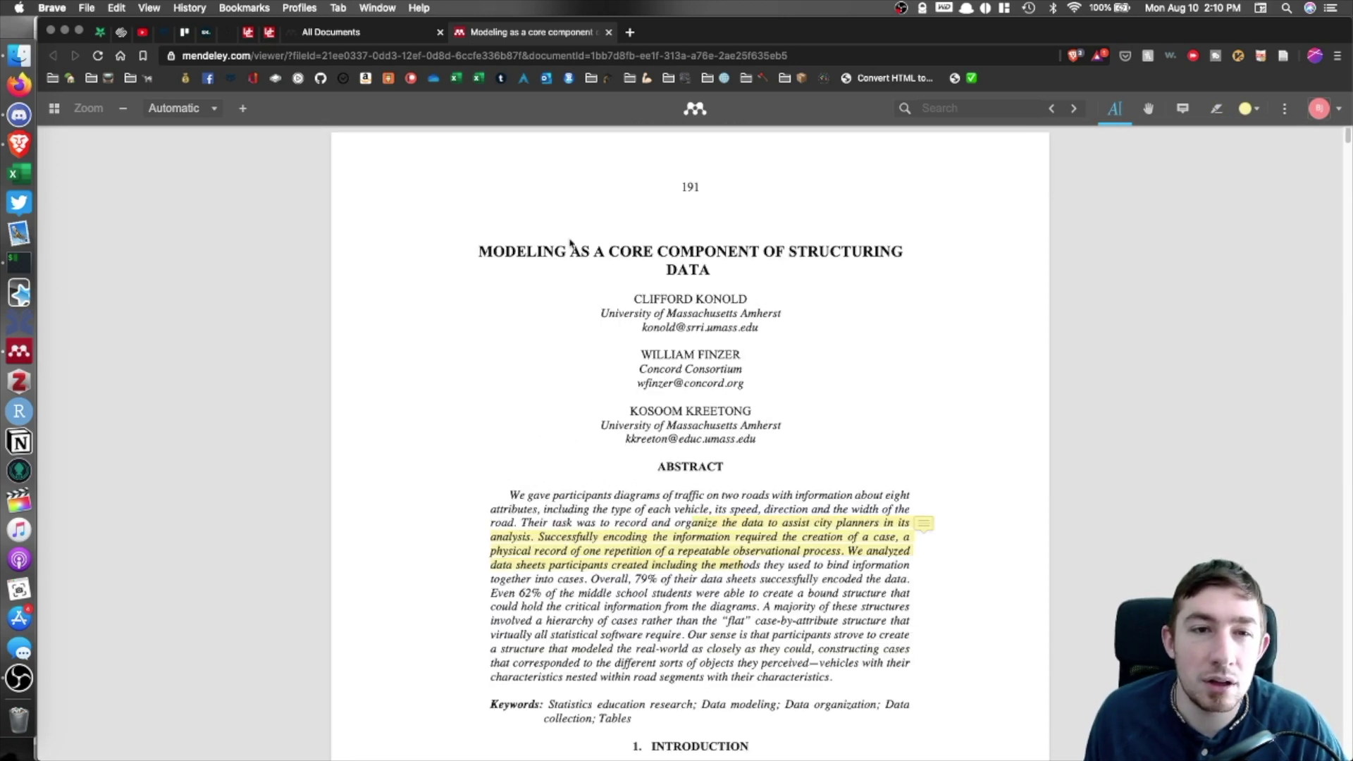
pyautogui.moveTo(537, 252); pyautogui.dragTo(794, 252)
# Switch to Mendeley Desktop, open "Modeling as a core component of structuring data" and check its abstract for the web annotations.
pyautogui.hotkey('ctrl', 'Up')
pyautogui.click(761, 343)
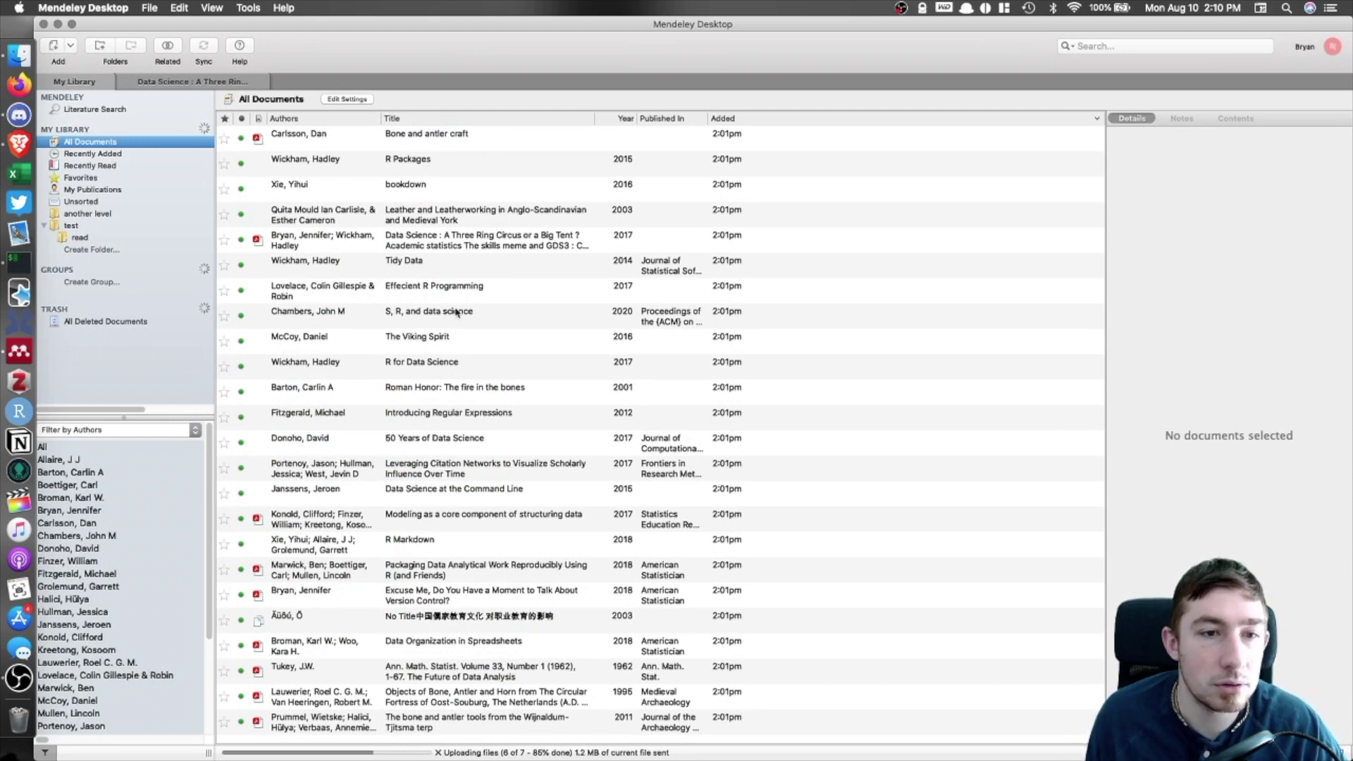
pyautogui.click(470, 524)
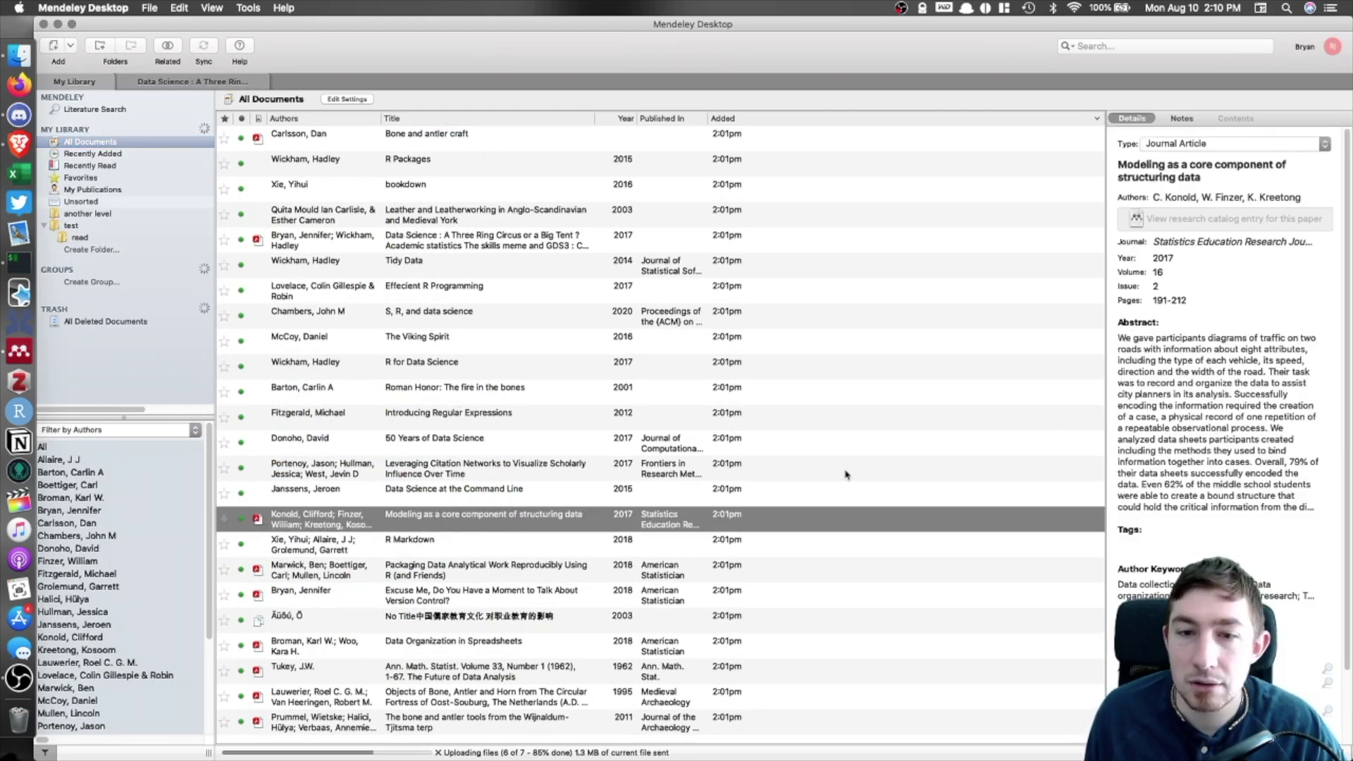
pyautogui.doubleClick(266, 527)
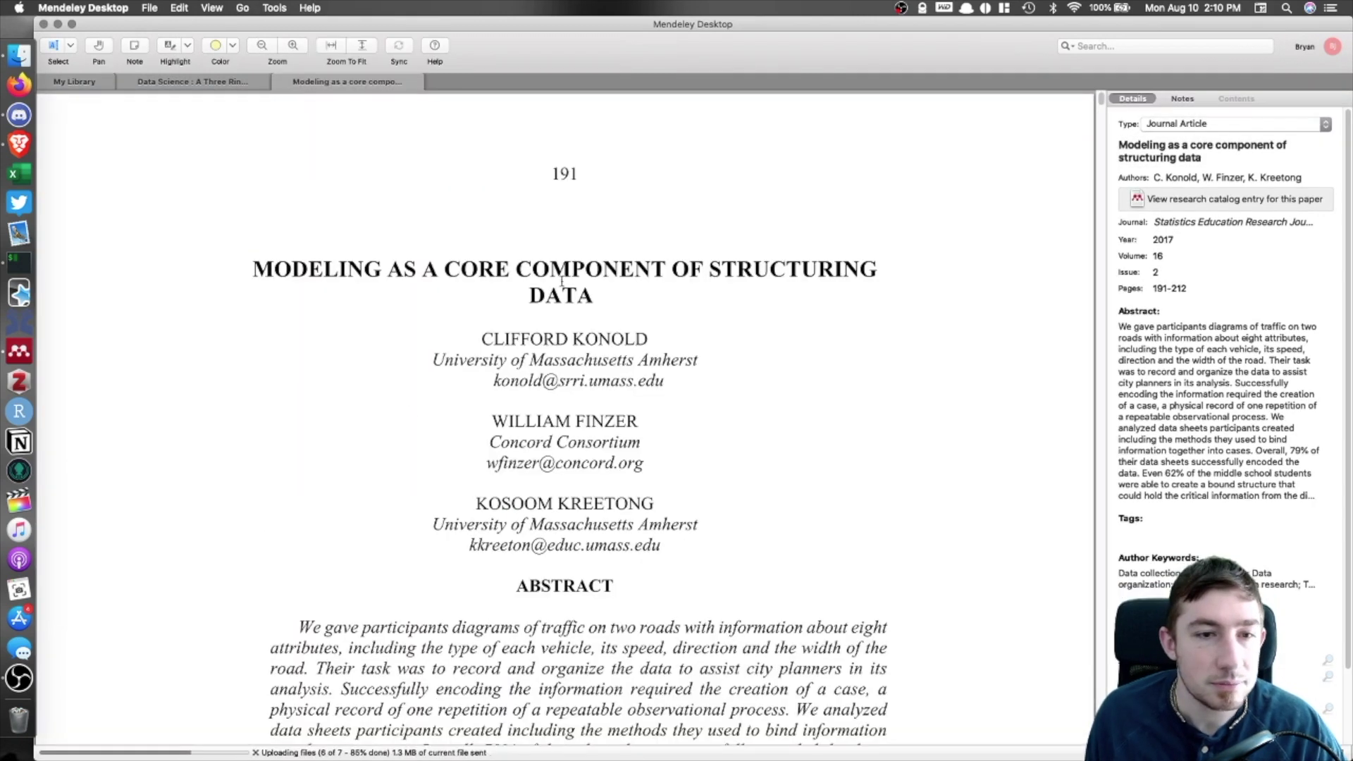
pyautogui.scroll(-3, 606, 310)
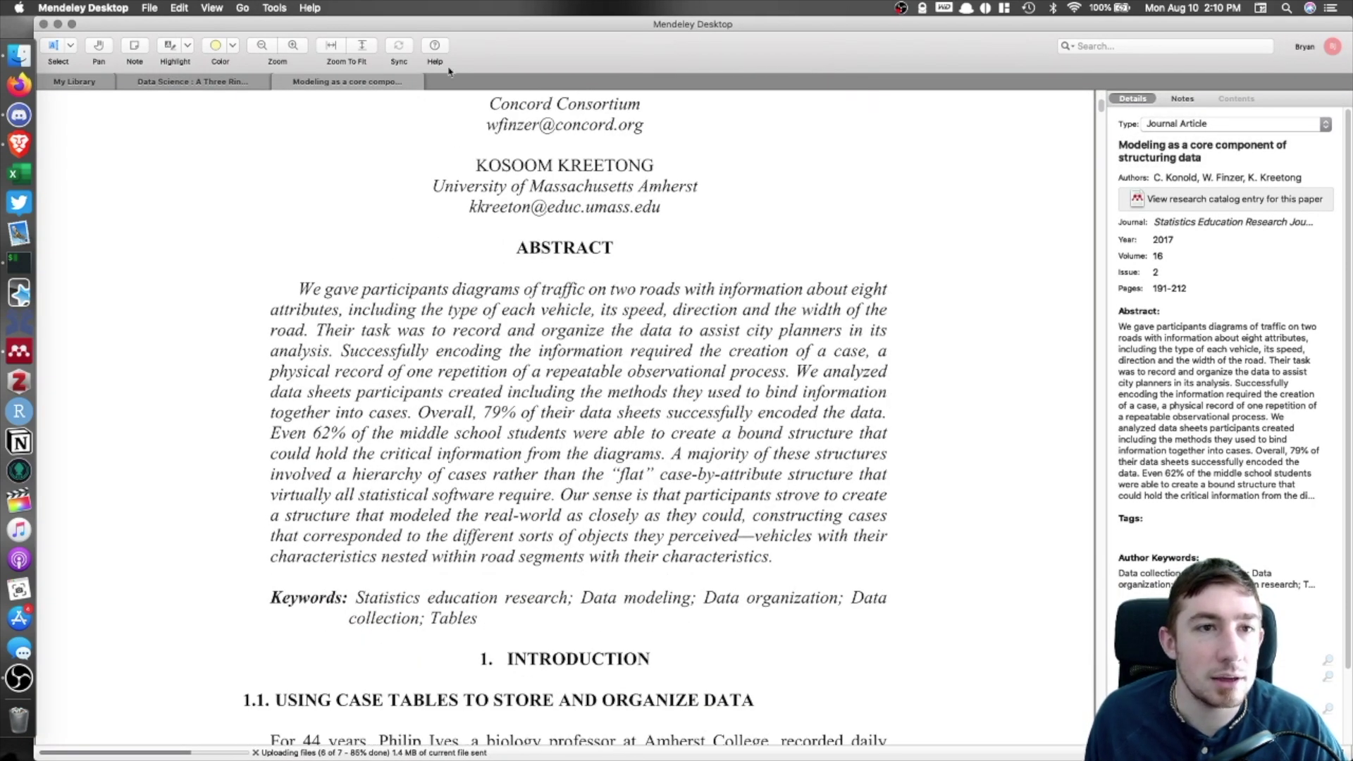
pyautogui.moveTo(484, 289); pyautogui.dragTo(698, 422)
pyautogui.click(627, 364)
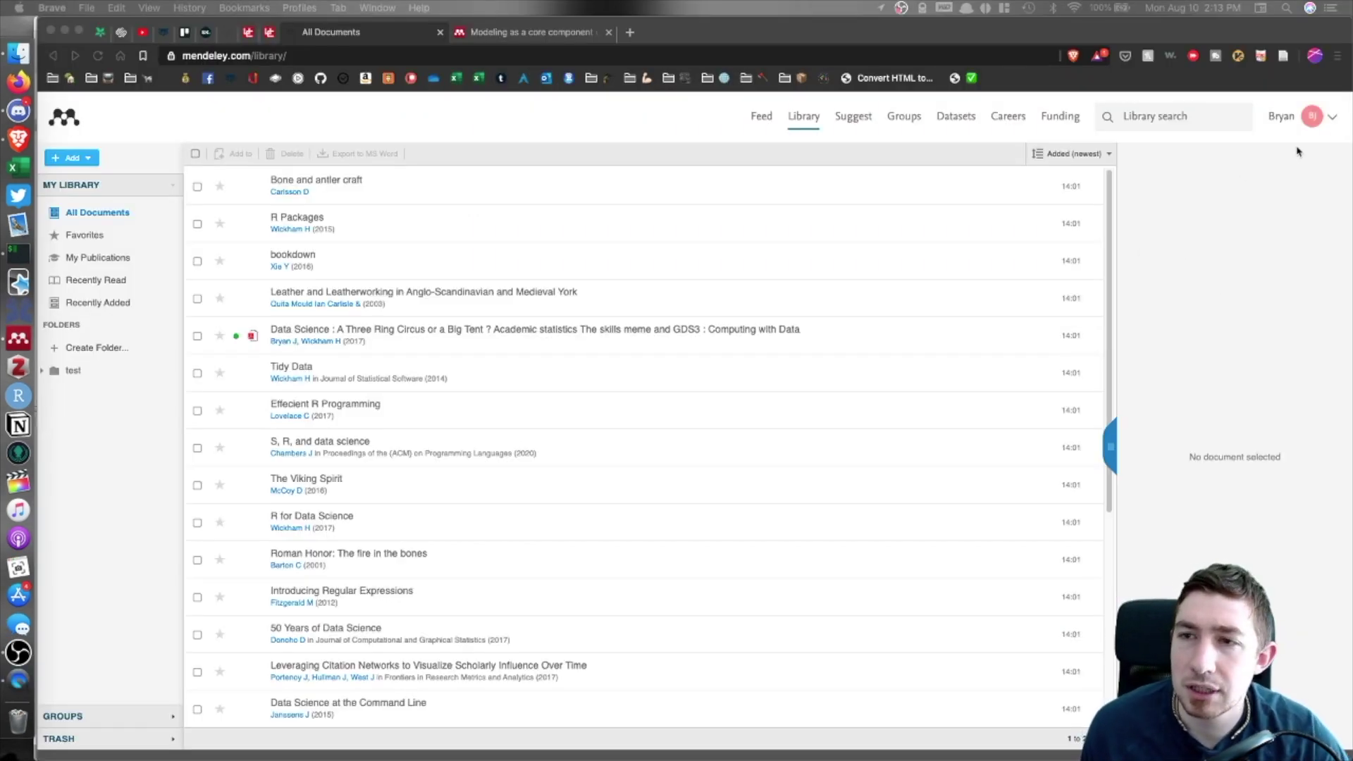
# In Brave, open the account's Mendeley profile page from the paper viewer, skim its sections, and close the profile and paper tabs.
pyautogui.click(1334, 120)
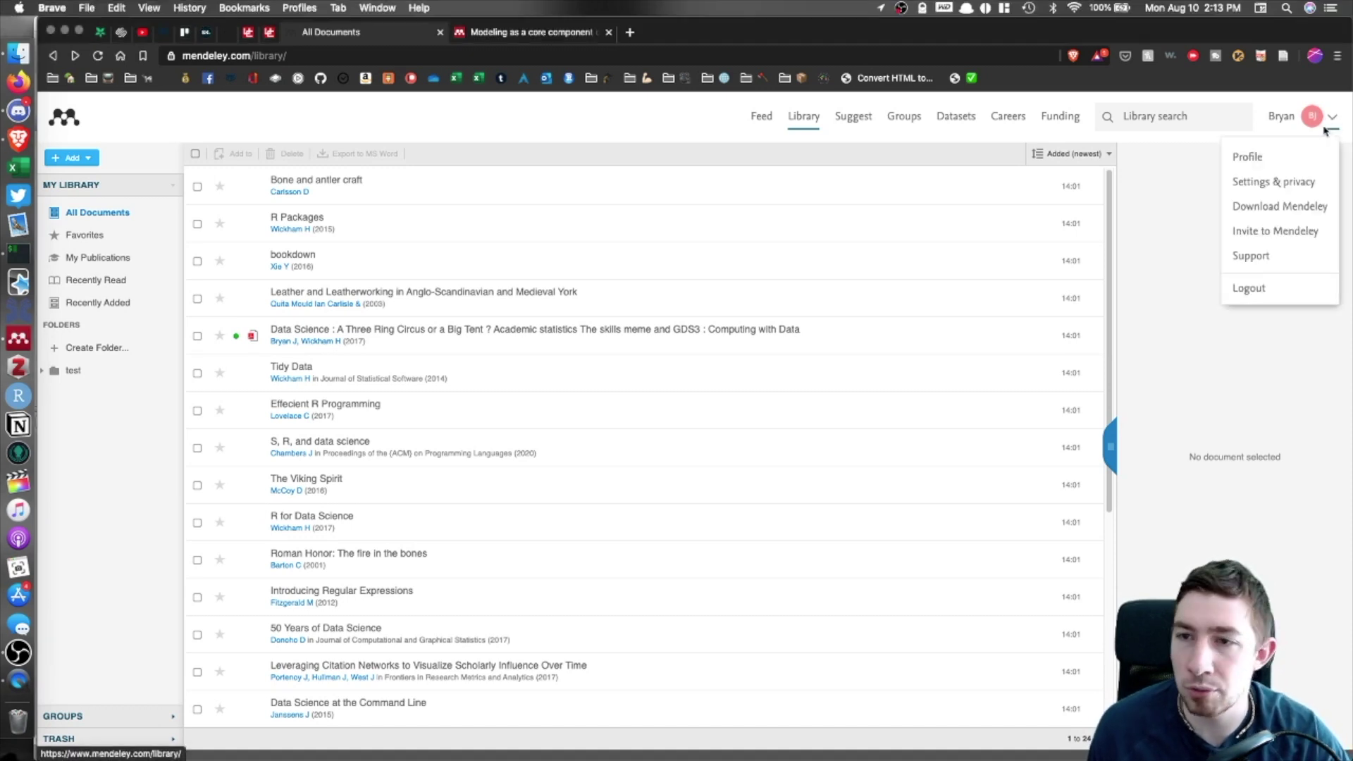
pyautogui.click(530, 32)
pyautogui.click(1325, 113)
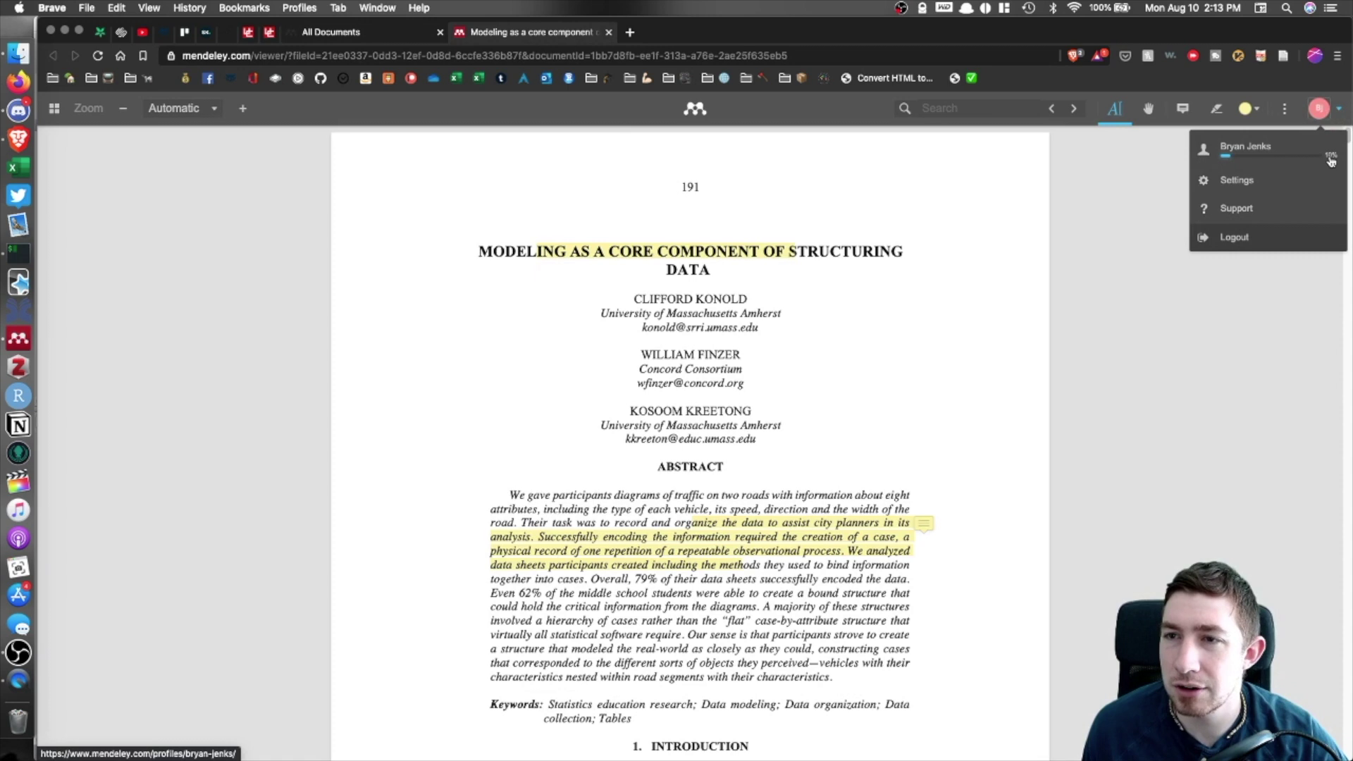
pyautogui.click(1286, 162)
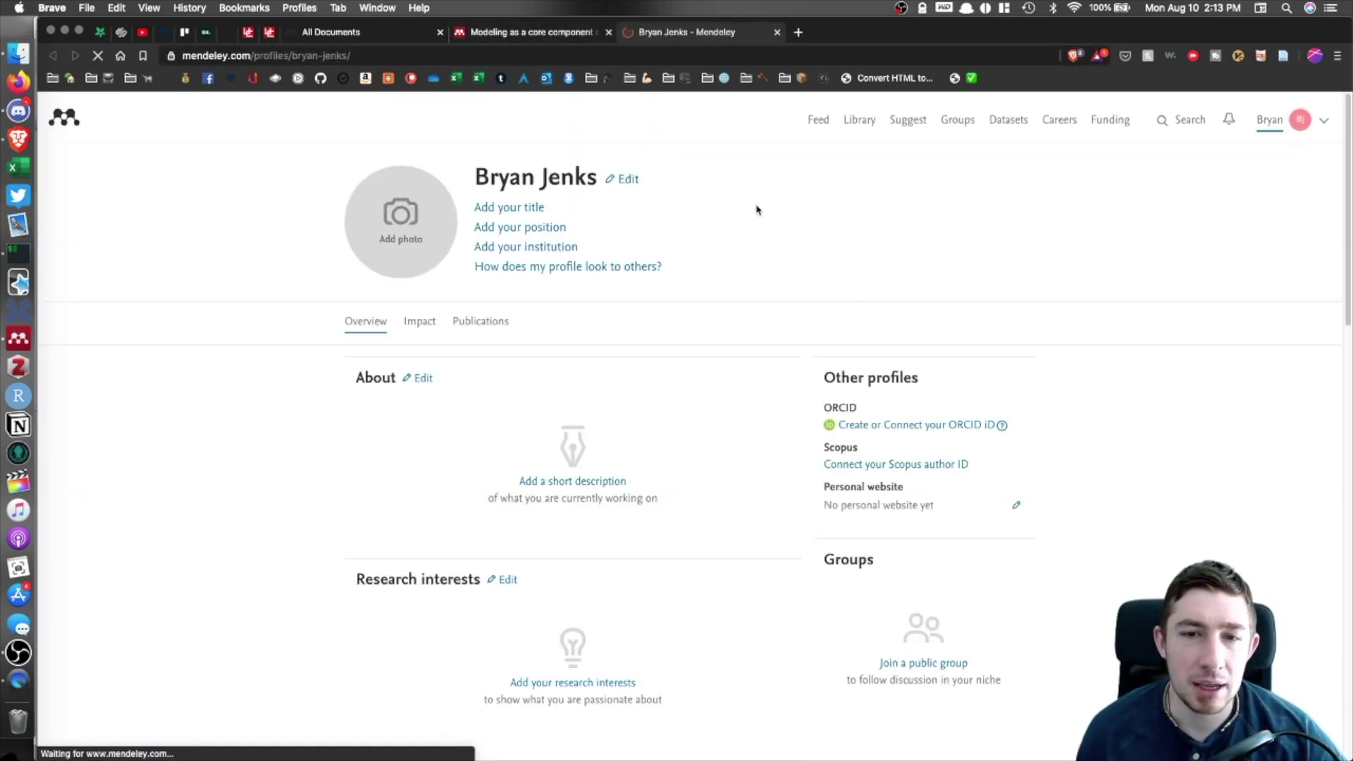
pyautogui.scroll(-17, 722, 365)
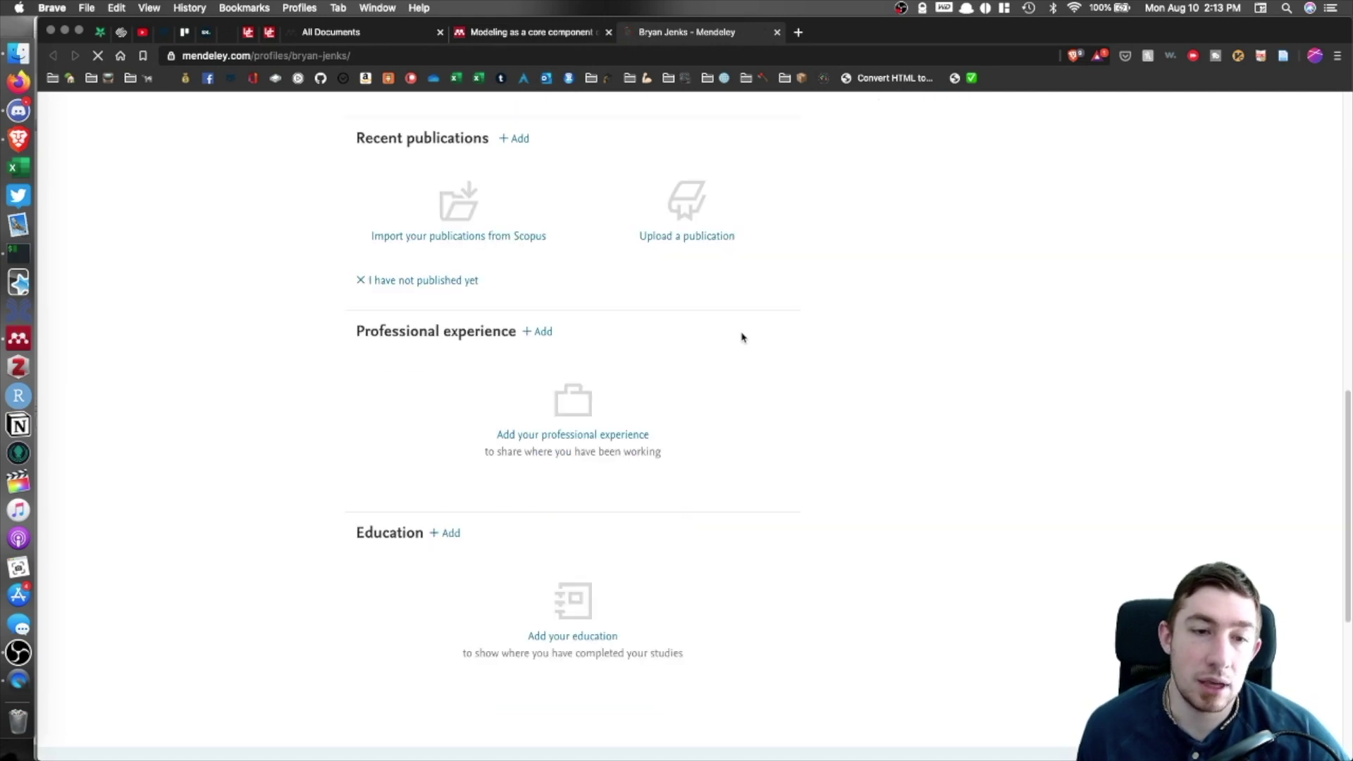
pyautogui.scroll(15, 741, 334)
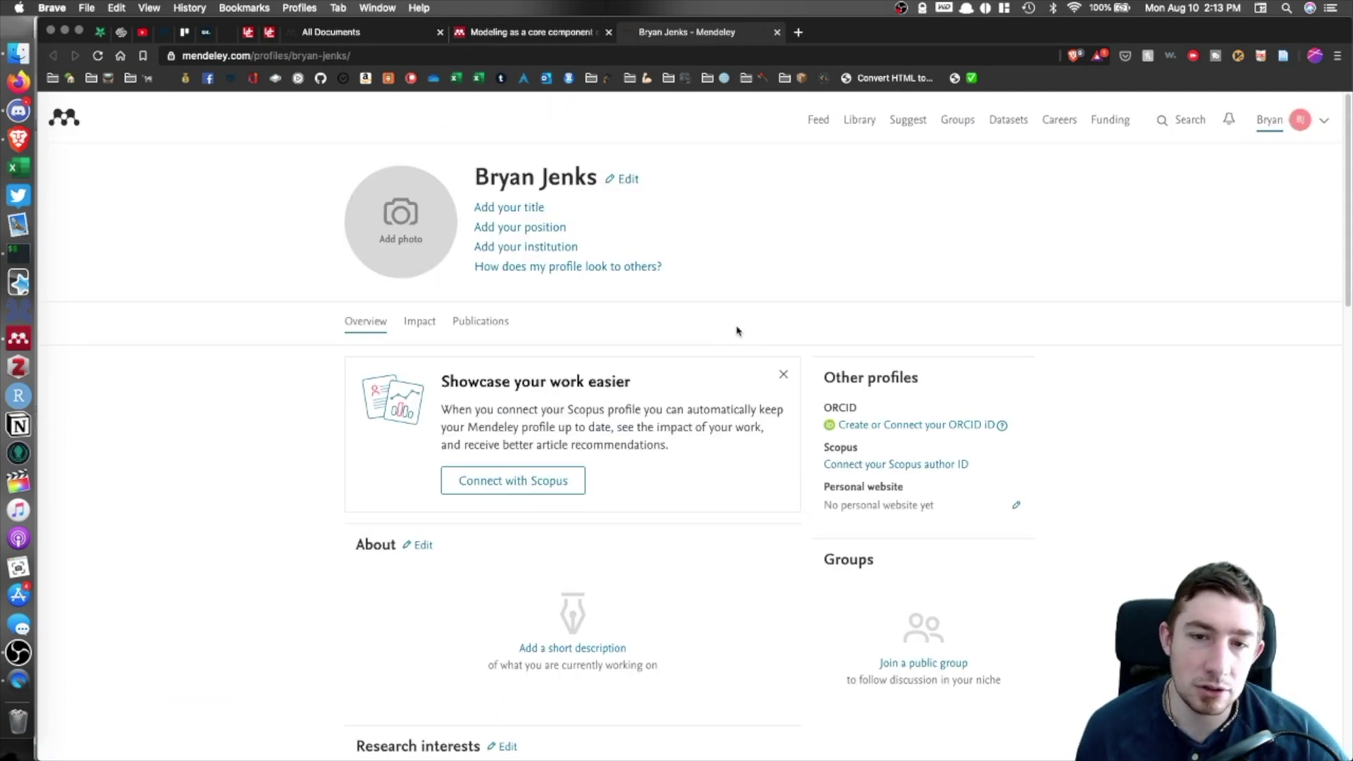
pyautogui.middleClick(686, 34)
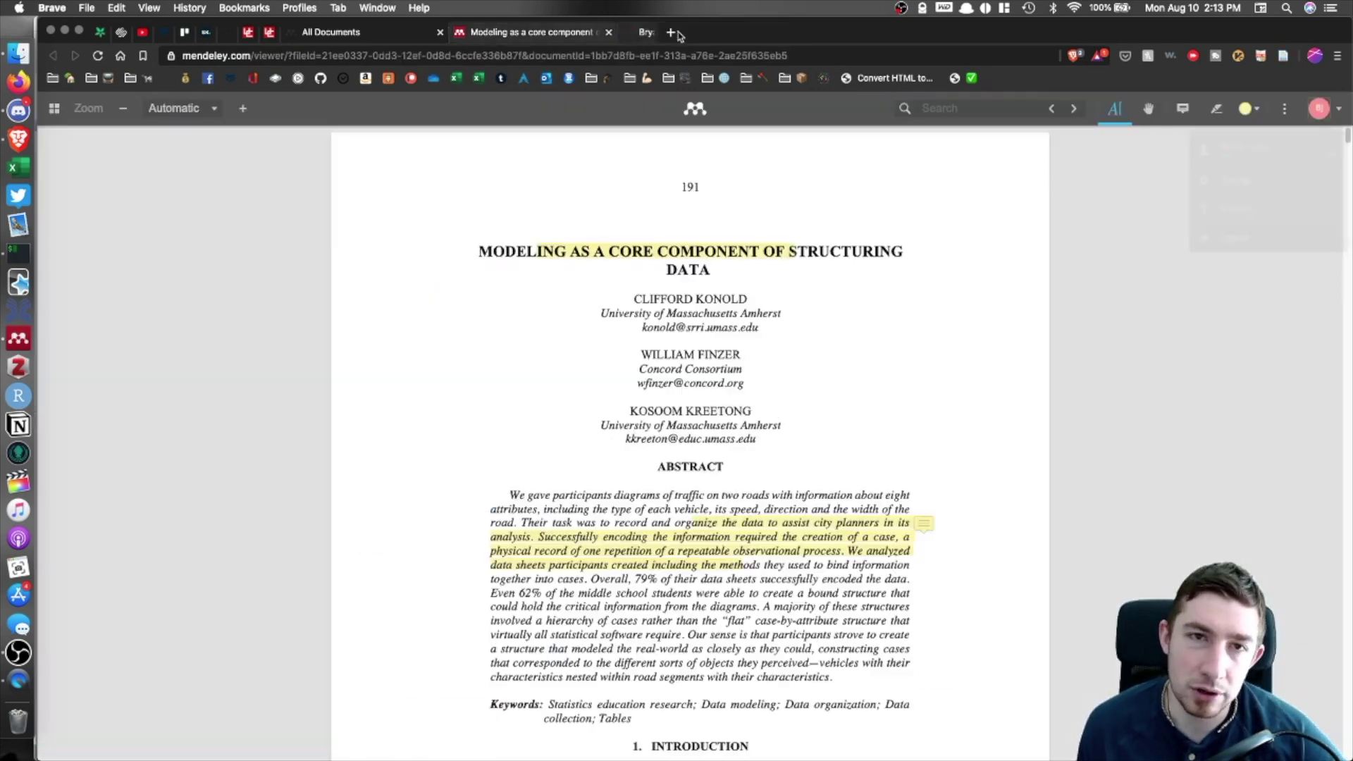
pyautogui.middleClick(586, 35)
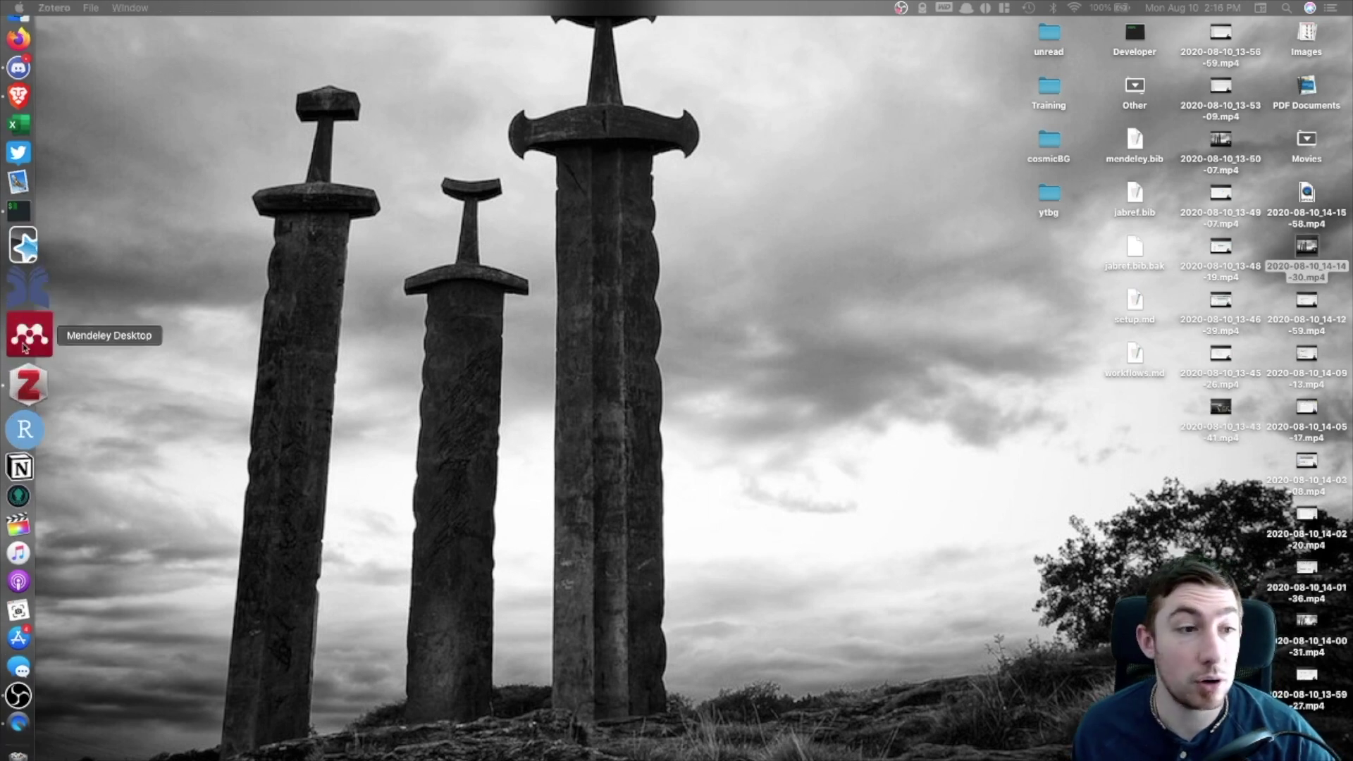
# Switch to Zotero and view the item details of "S, R, and data science" and "Leather and Leatherworking in Anglo-Scandinavian and Medieval York".
pyautogui.click(19, 367)
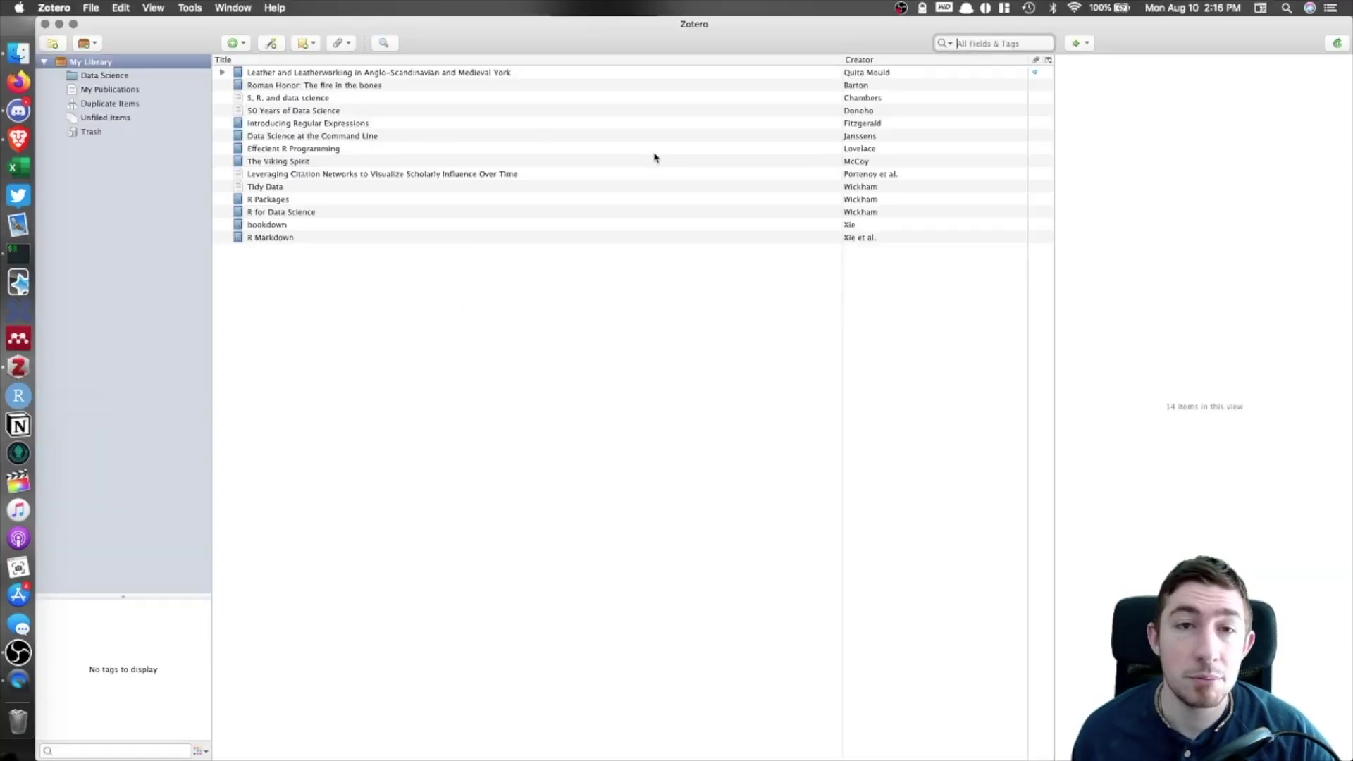
pyautogui.click(1035, 74)
pyautogui.click(740, 97)
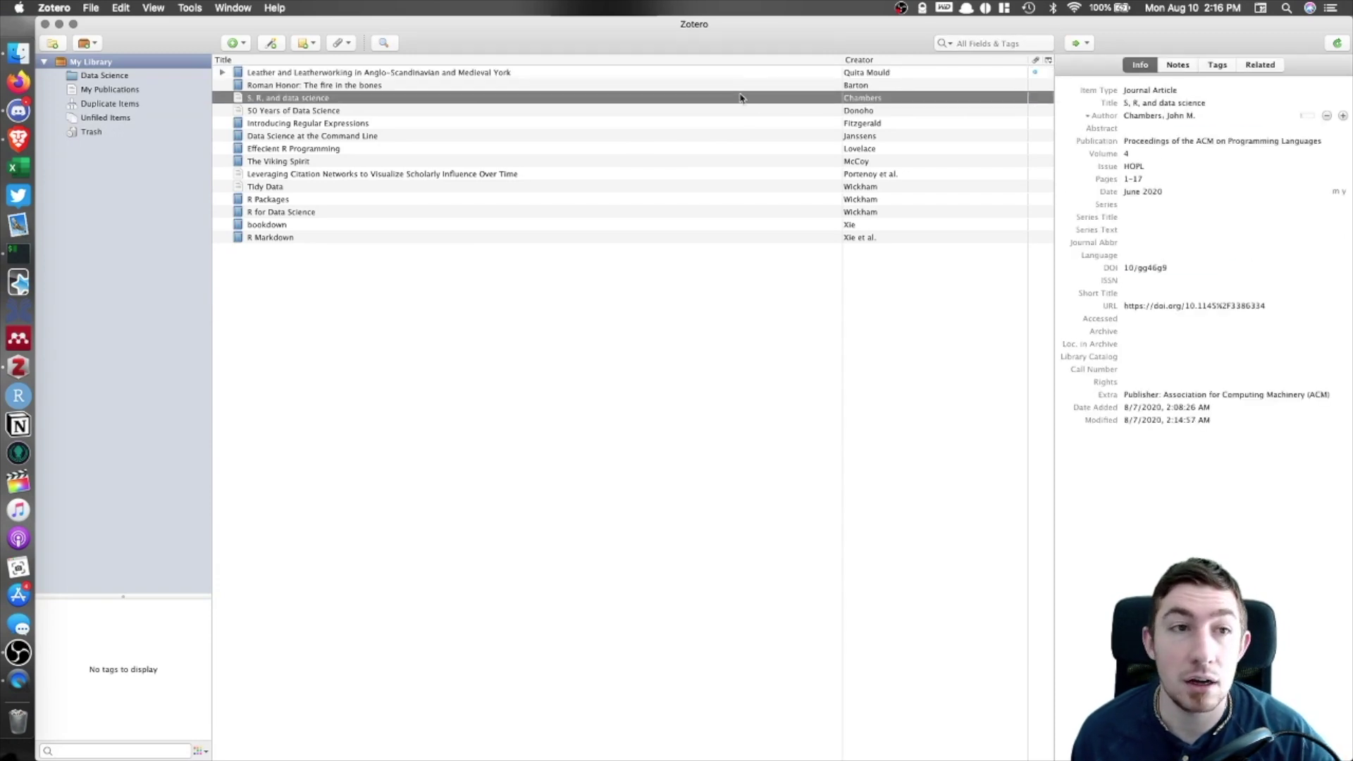
pyautogui.click(753, 74)
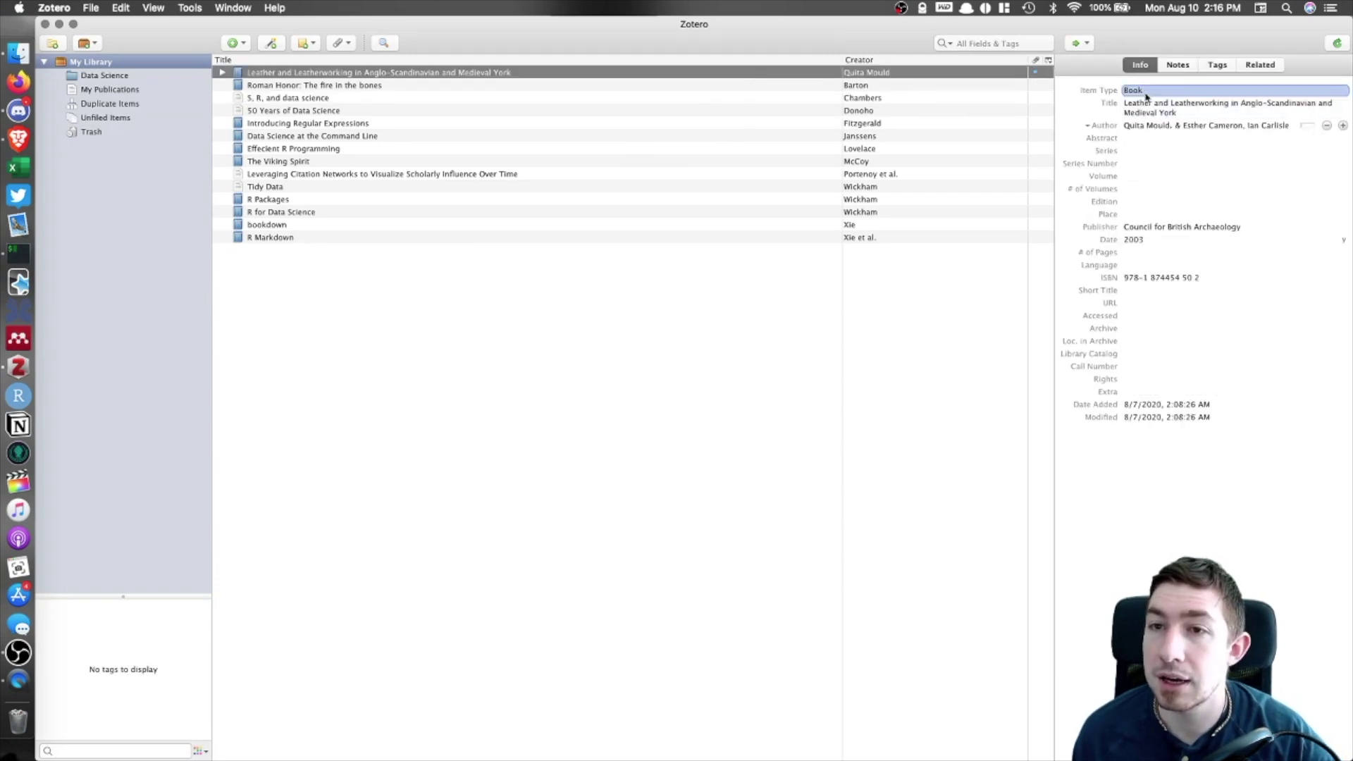
# Review the leatherworking book's notes, tags and related items, and return to its general information.
pyautogui.click(1175, 65)
pyautogui.click(1226, 66)
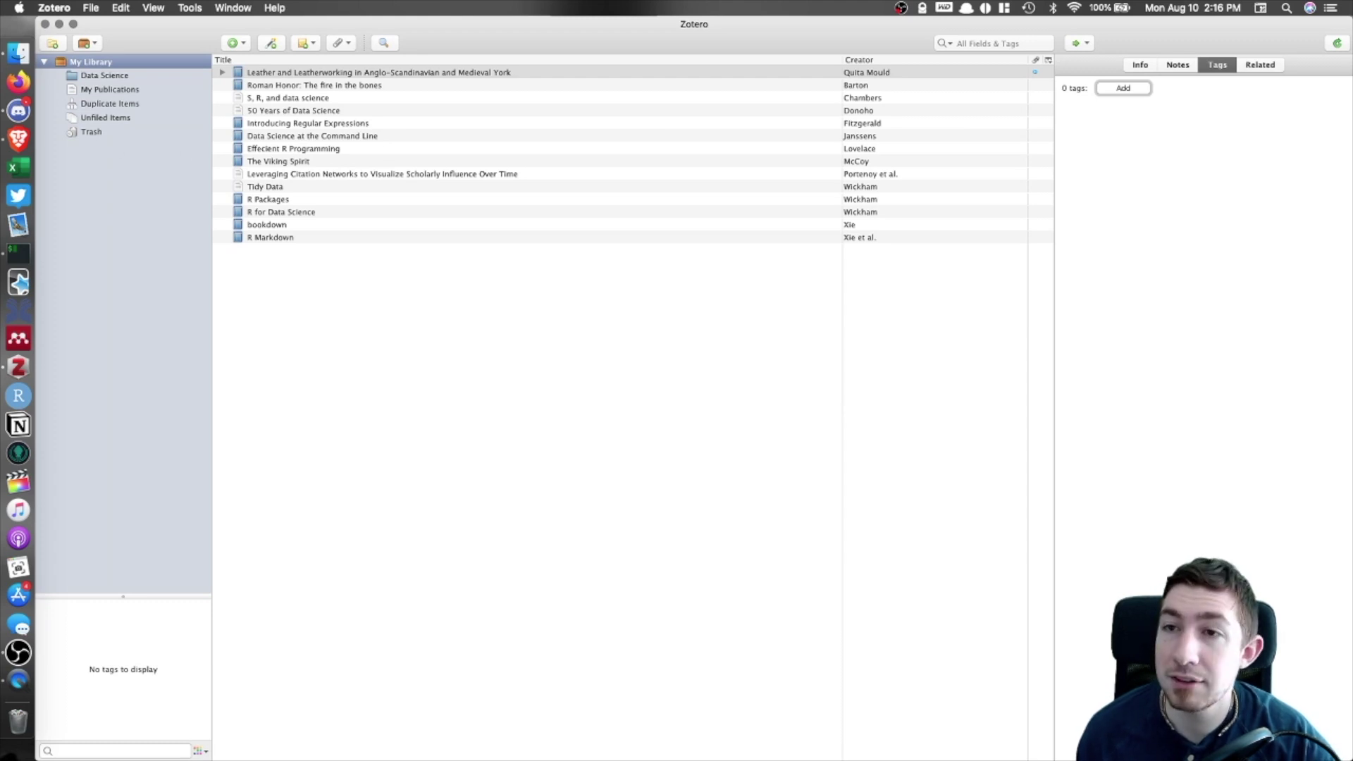
pyautogui.click(1259, 67)
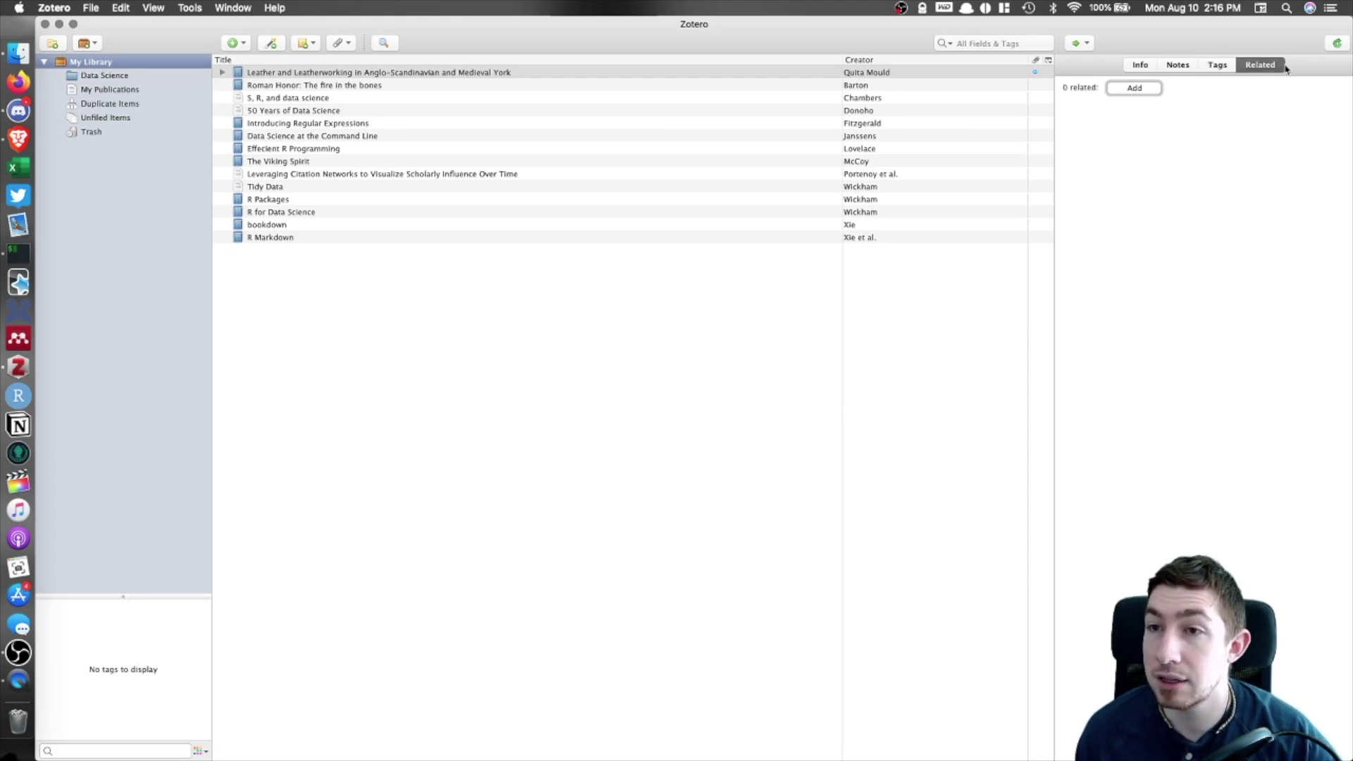
pyautogui.click(1137, 67)
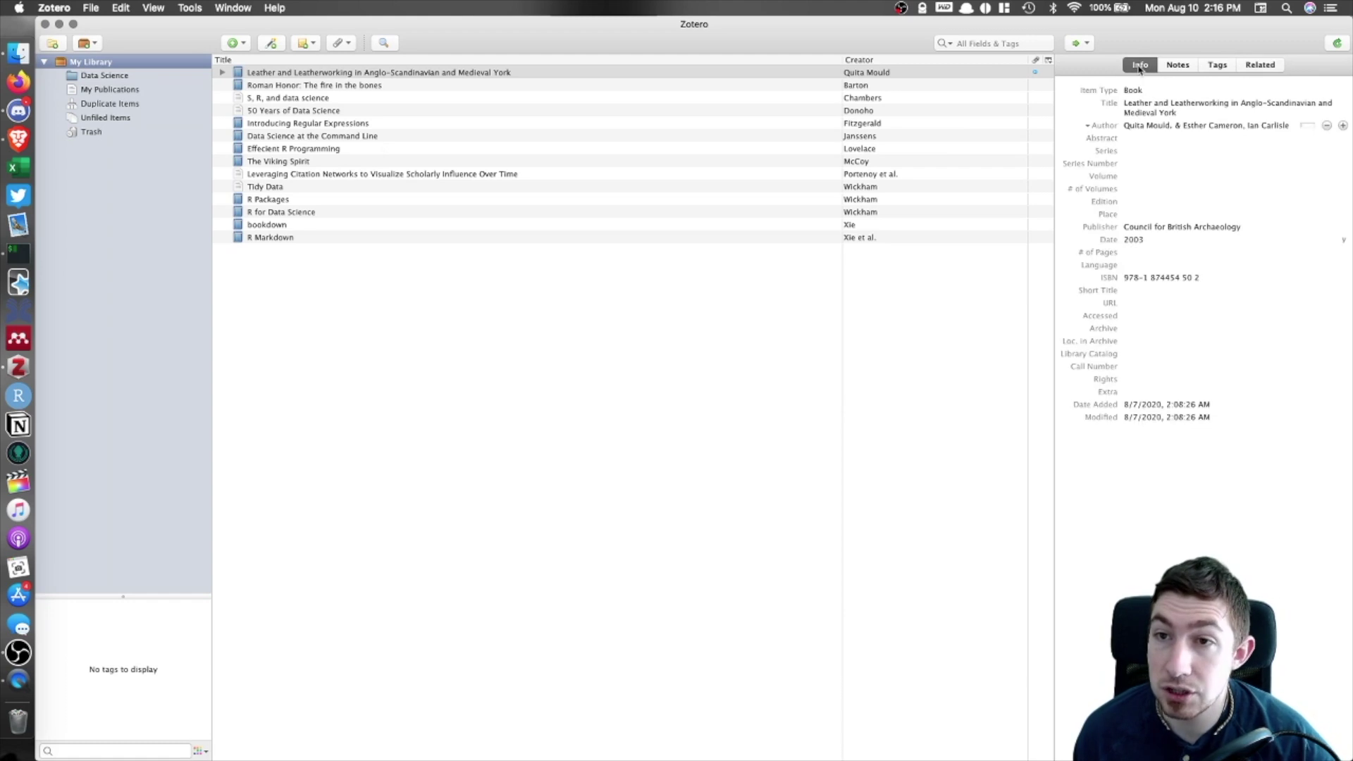
# Expand the leatherworking book entry, inspect its attached PDF and the note "Here are my notes on this manuscript", and collapse it.
pyautogui.click(293, 73)
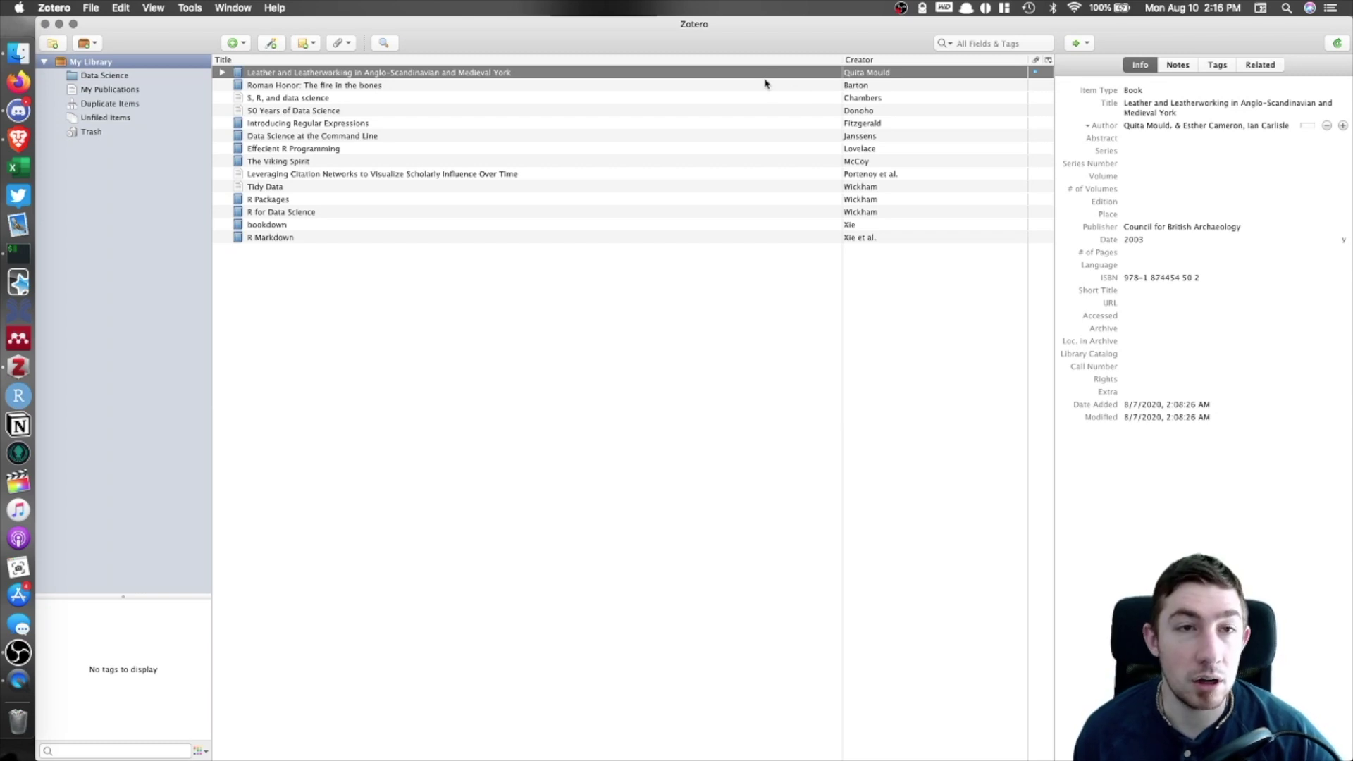
pyautogui.click(222, 73)
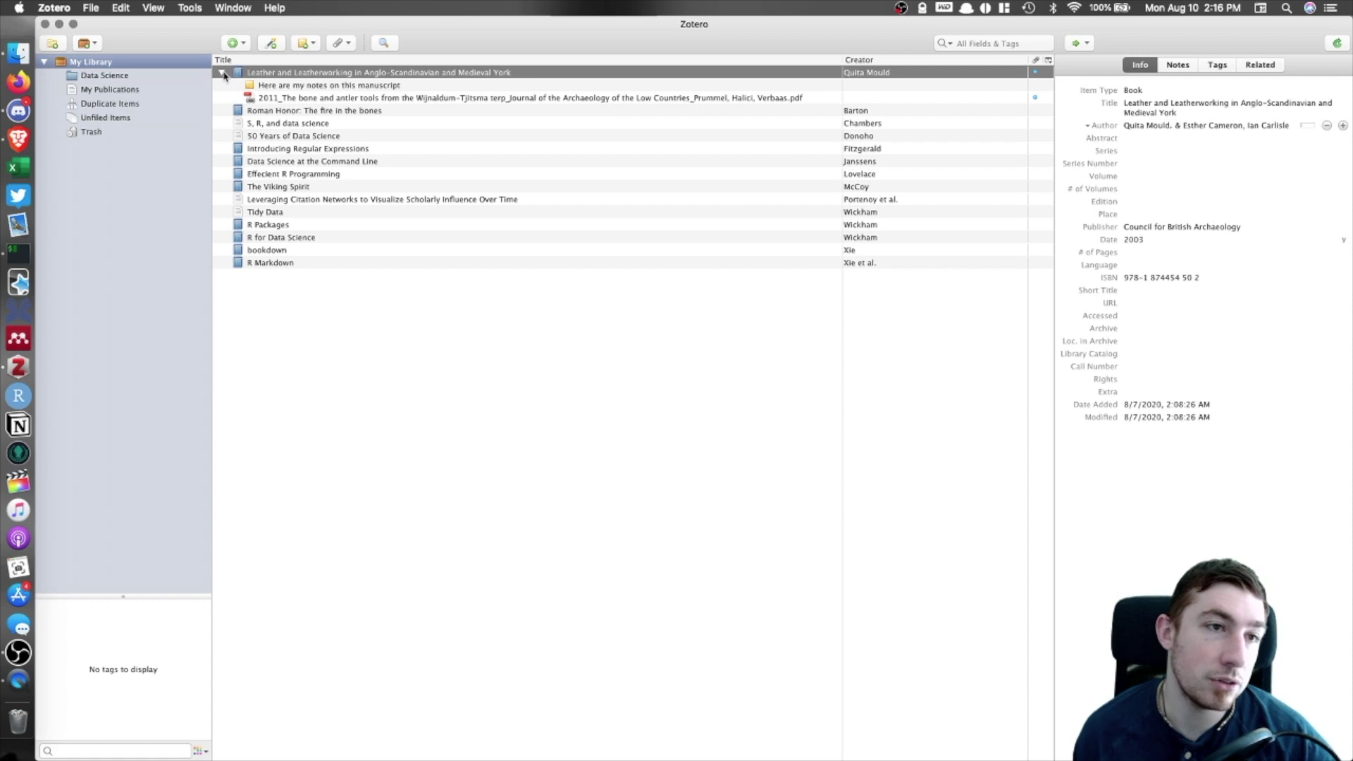
pyautogui.click(296, 98)
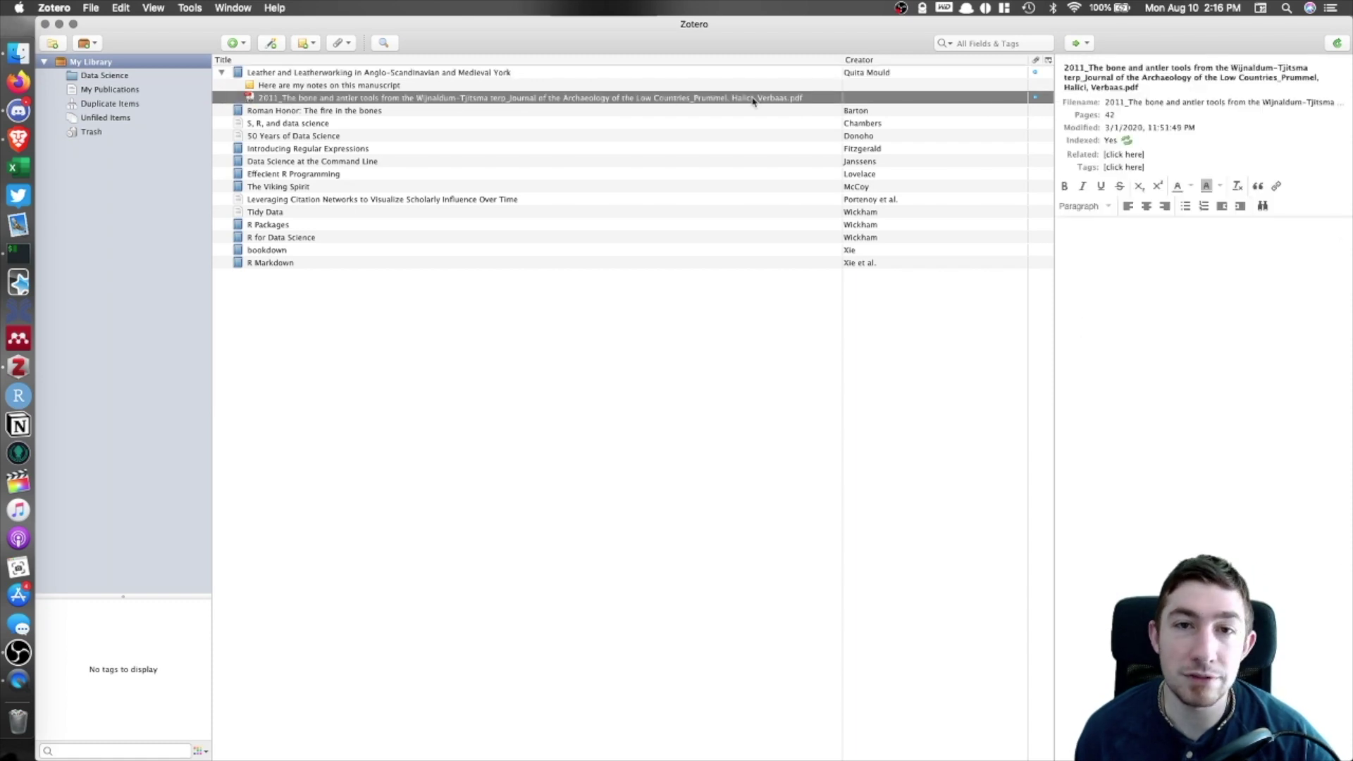
pyautogui.click(313, 86)
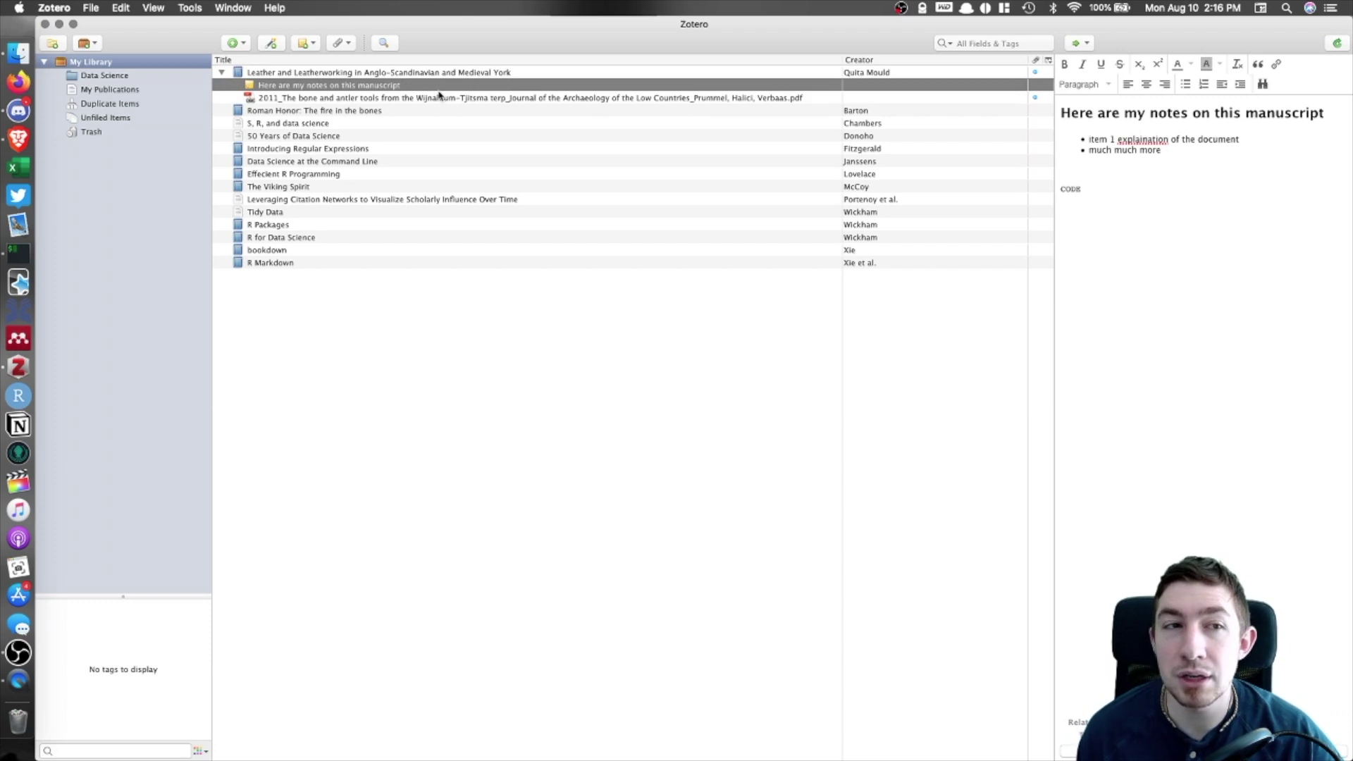
pyautogui.moveTo(1213, 201); pyautogui.dragTo(1034, 103)
pyautogui.click(1157, 143)
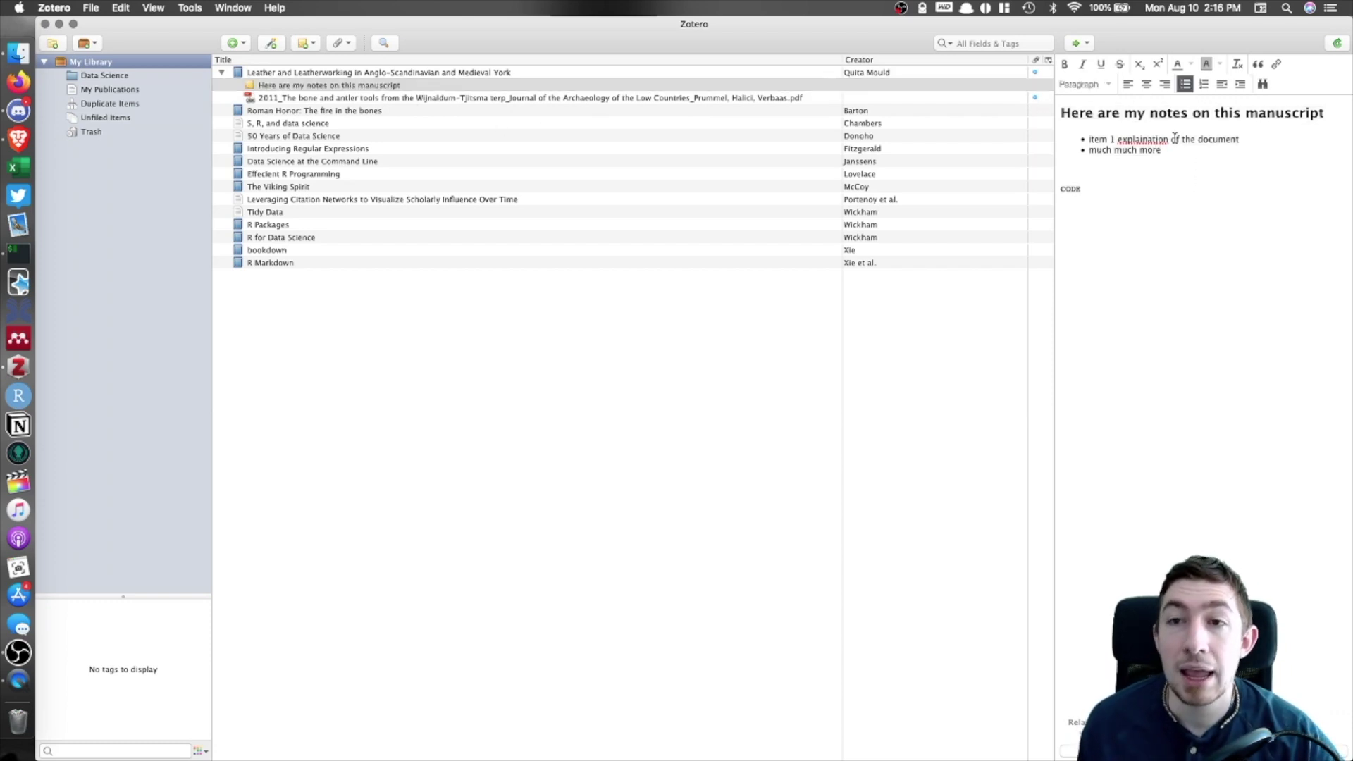
pyautogui.click(222, 73)
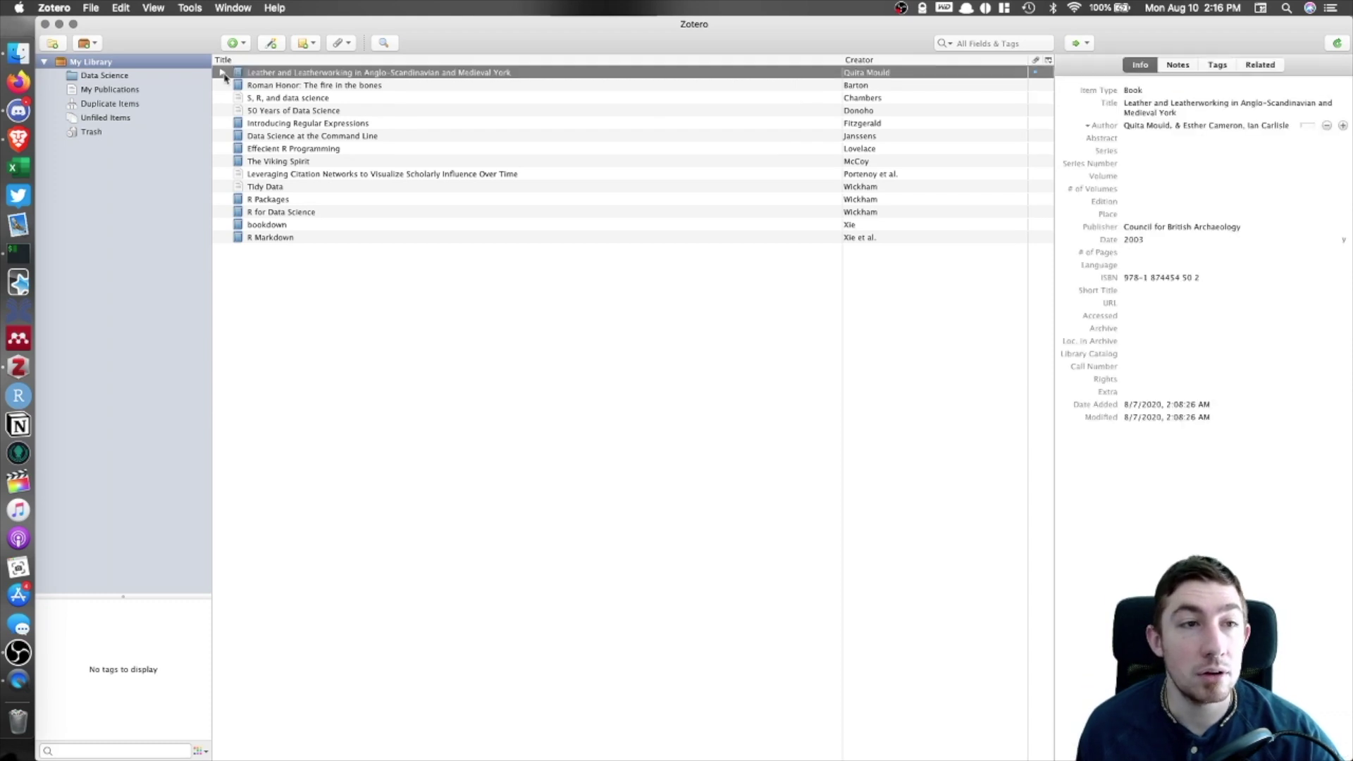
# Check the actions available for the Data Science collection and return to My Library.
pyautogui.click(105, 76)
pyautogui.click(106, 62)
pyautogui.rightClick(106, 78)
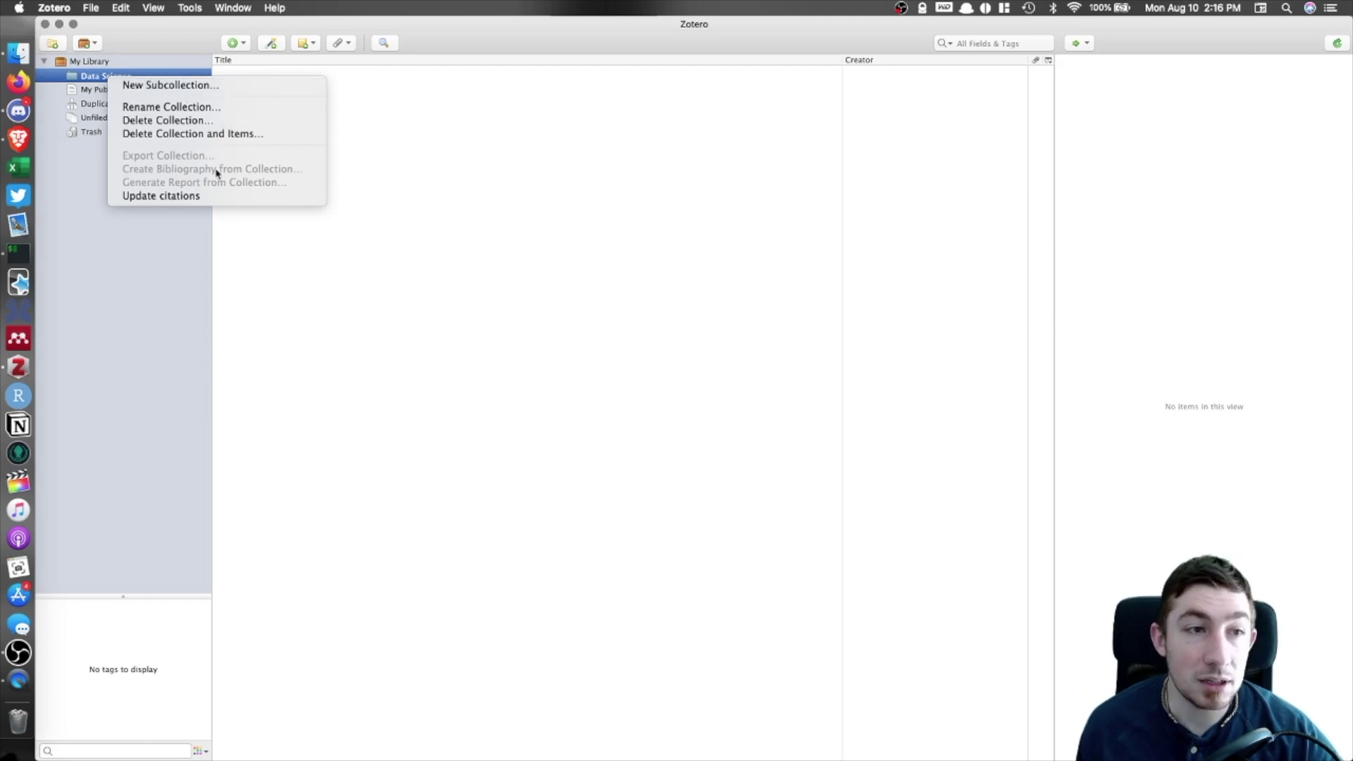
pyautogui.click(106, 248)
pyautogui.click(104, 64)
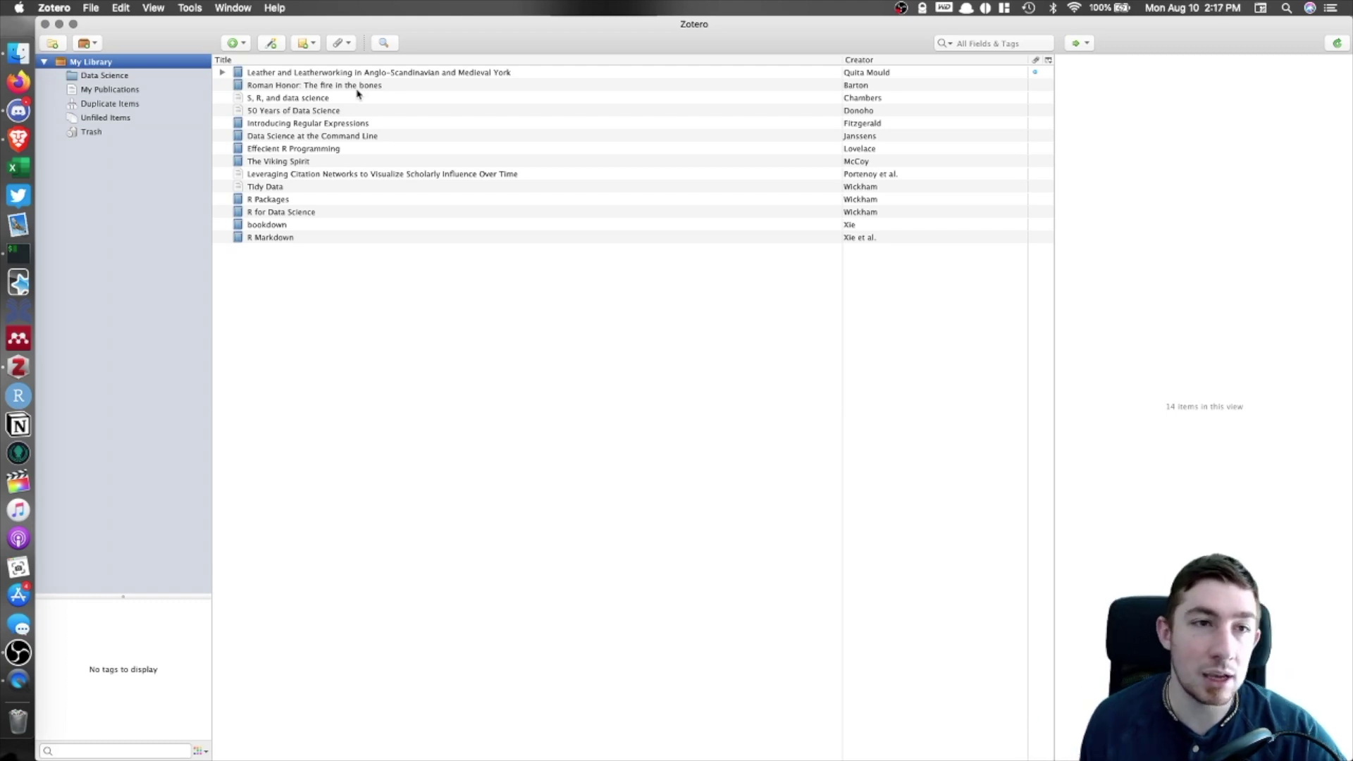
# Review the item details of "50 Years of Data Science" and view its article page online.
pyautogui.click(320, 74)
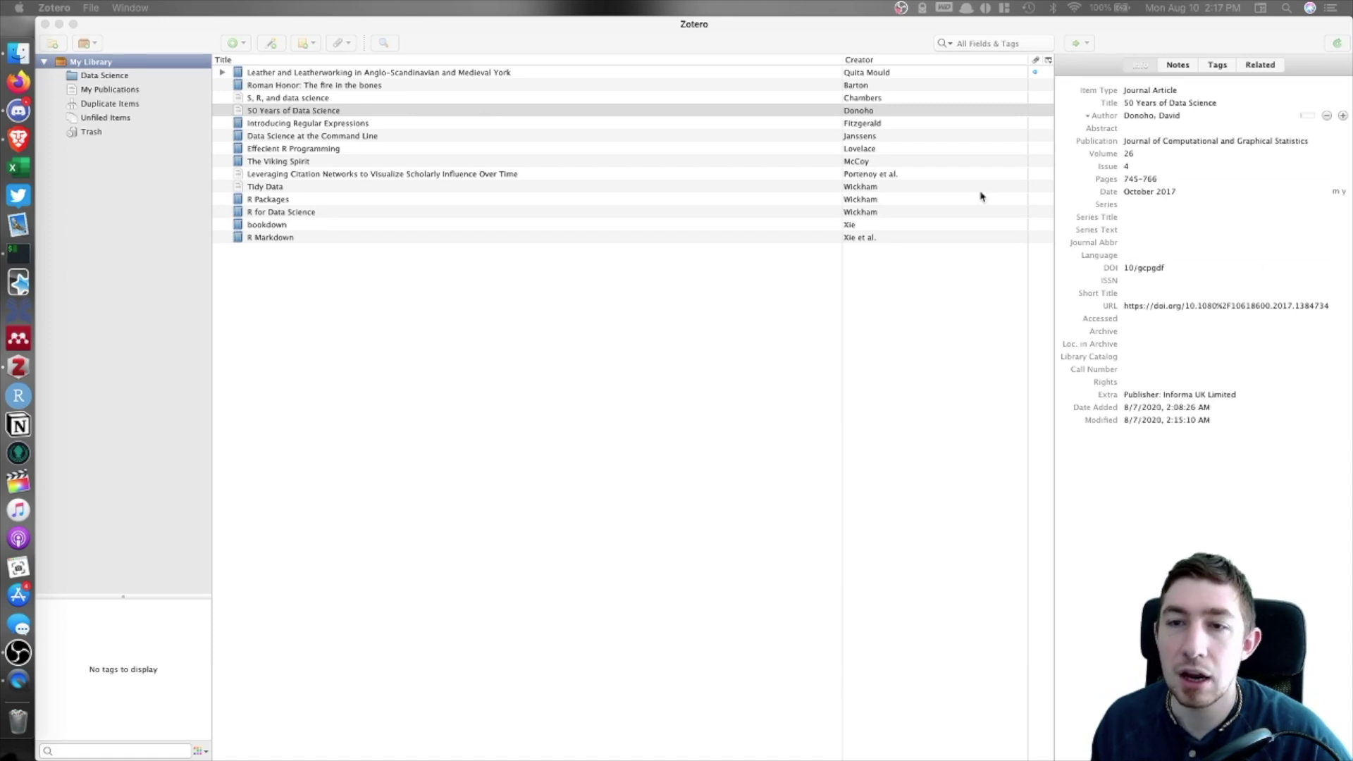
pyautogui.click(1161, 308)
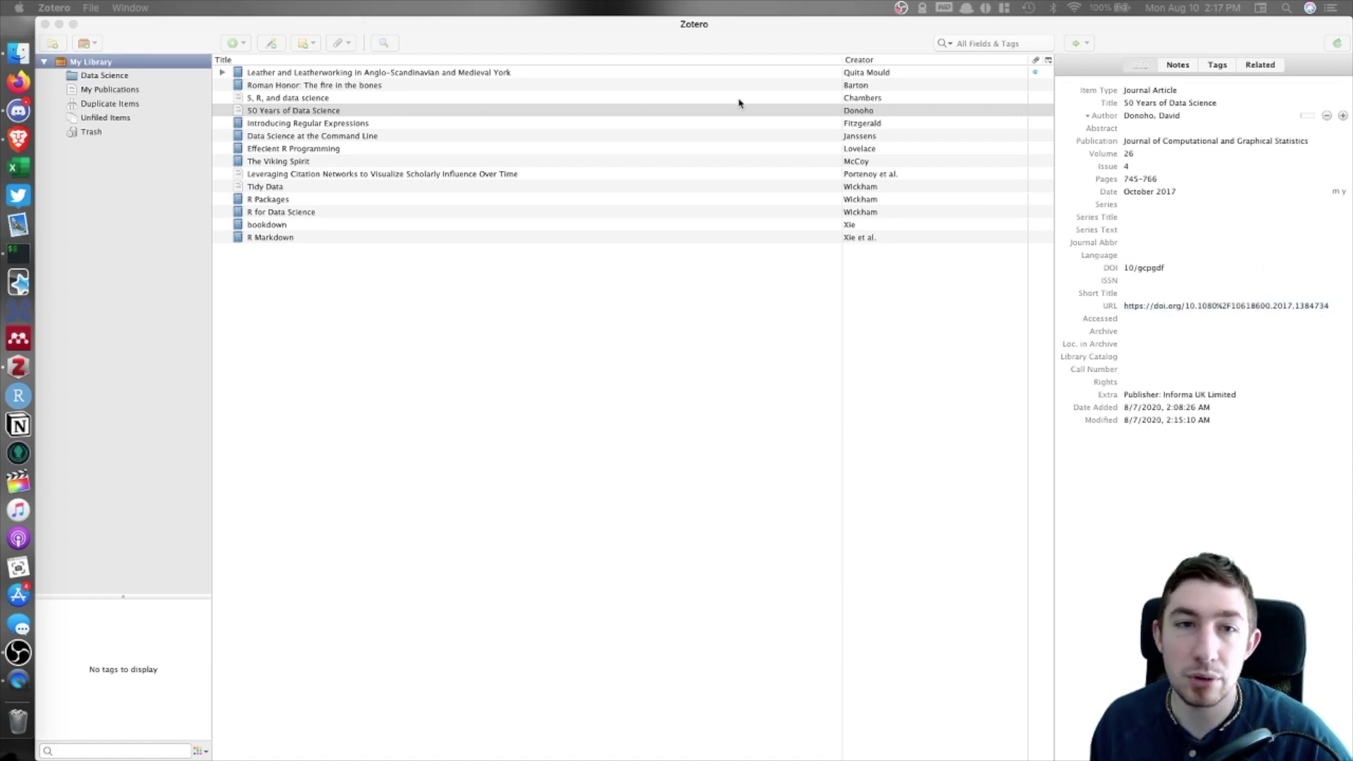
pyautogui.rightClick(404, 115)
pyautogui.click(321, 112)
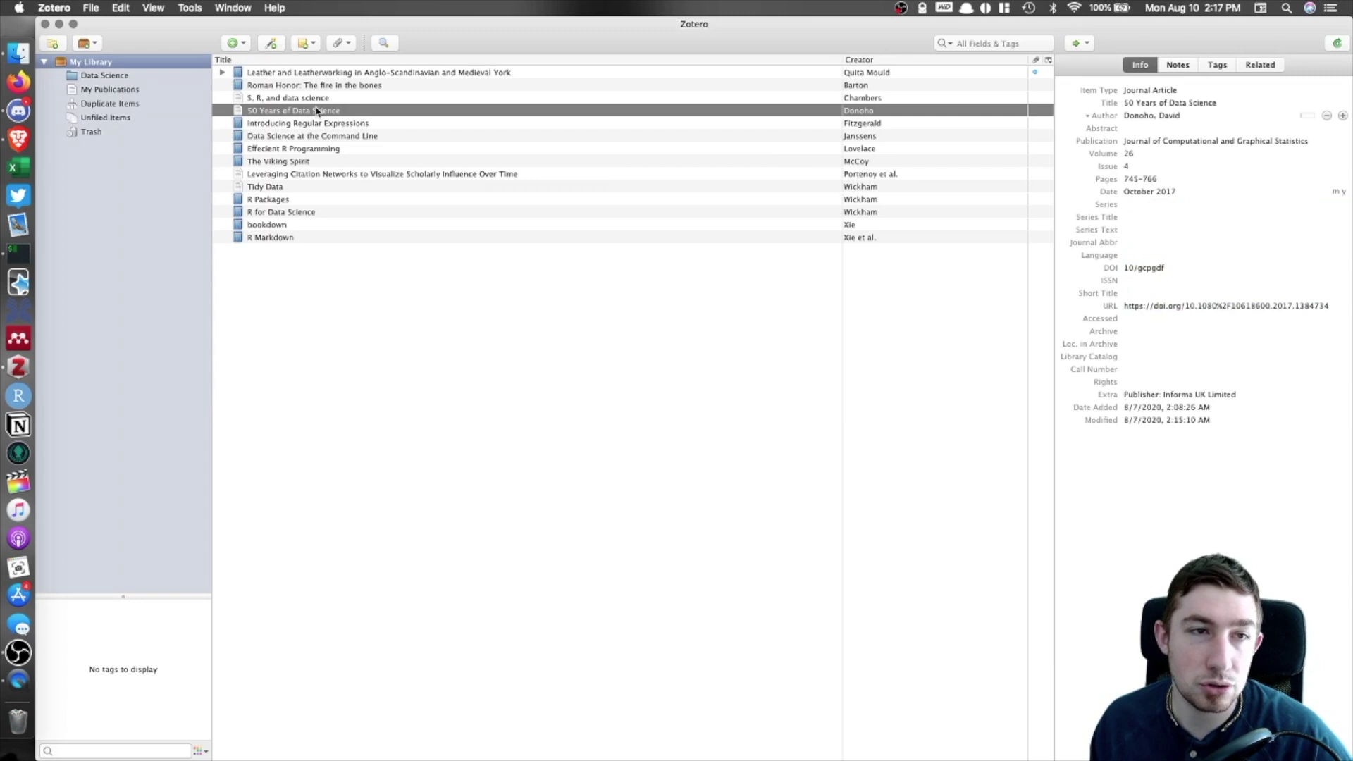
pyautogui.rightClick(323, 111)
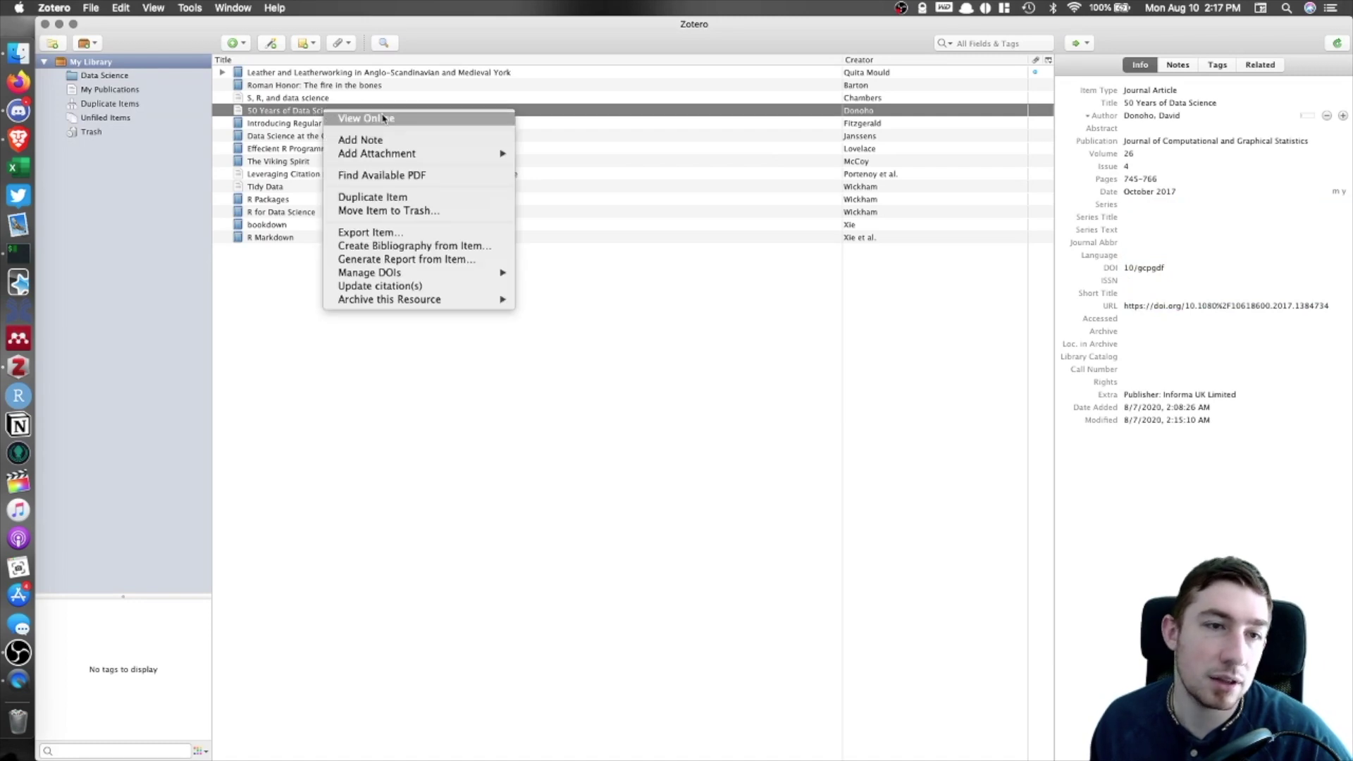
pyautogui.click(452, 121)
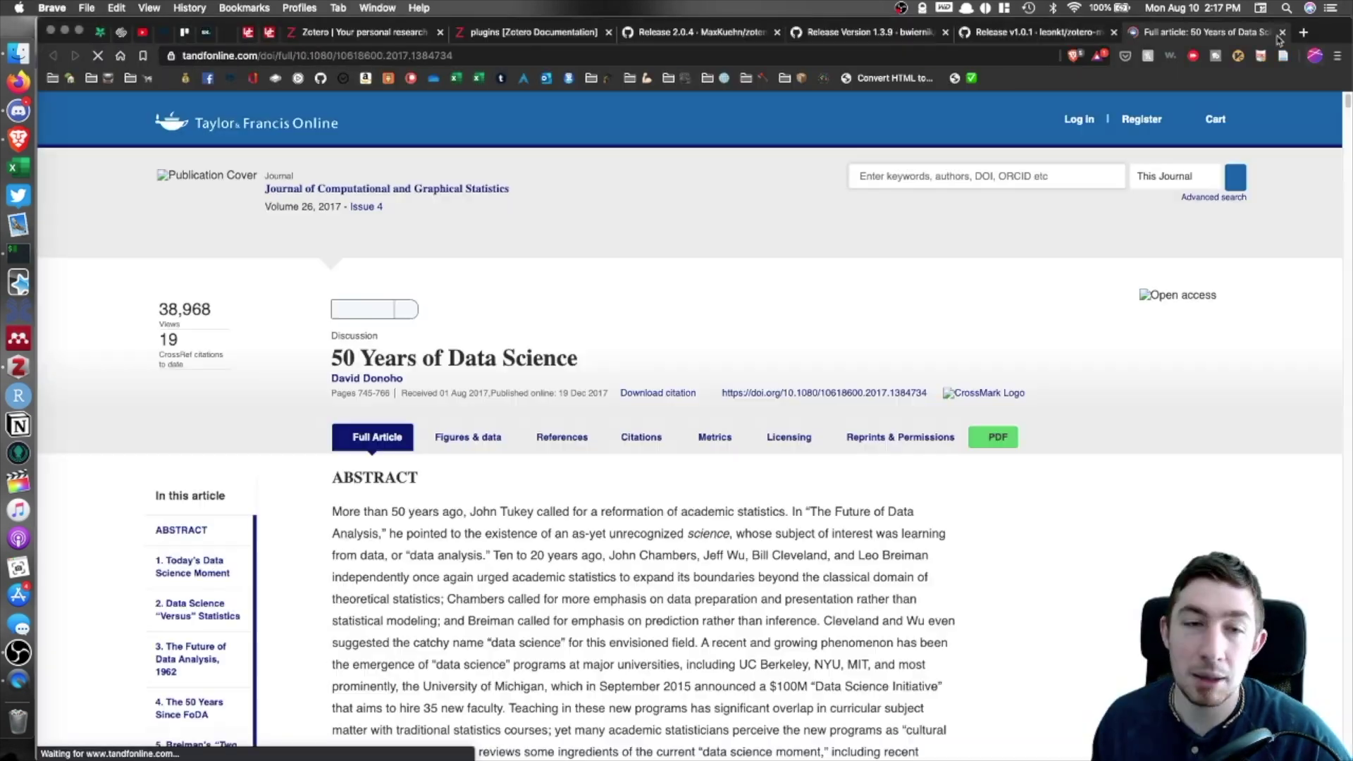
pyautogui.scroll(-15, 674, 251)
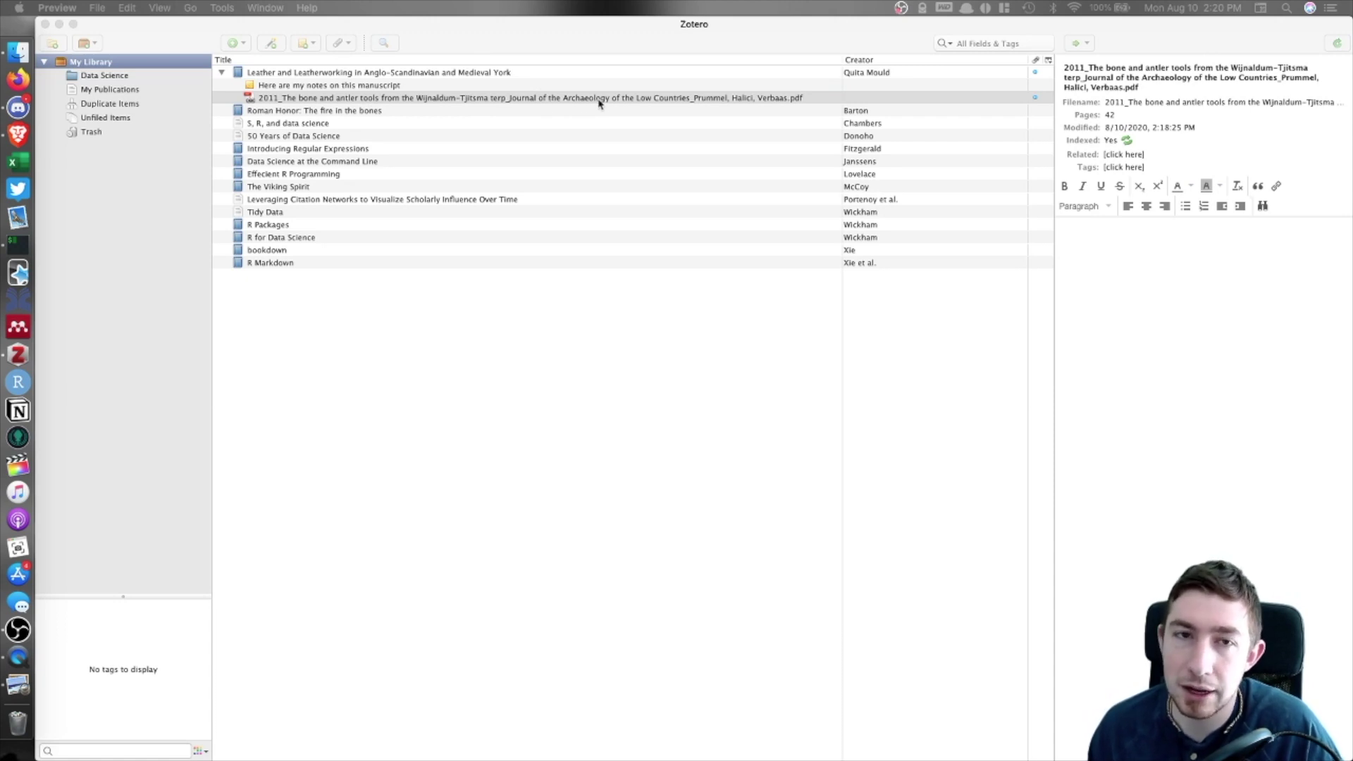
# Open the bone and antler tools PDF attached to the leatherworking book entry and reposition its window.
pyautogui.click(364, 99)
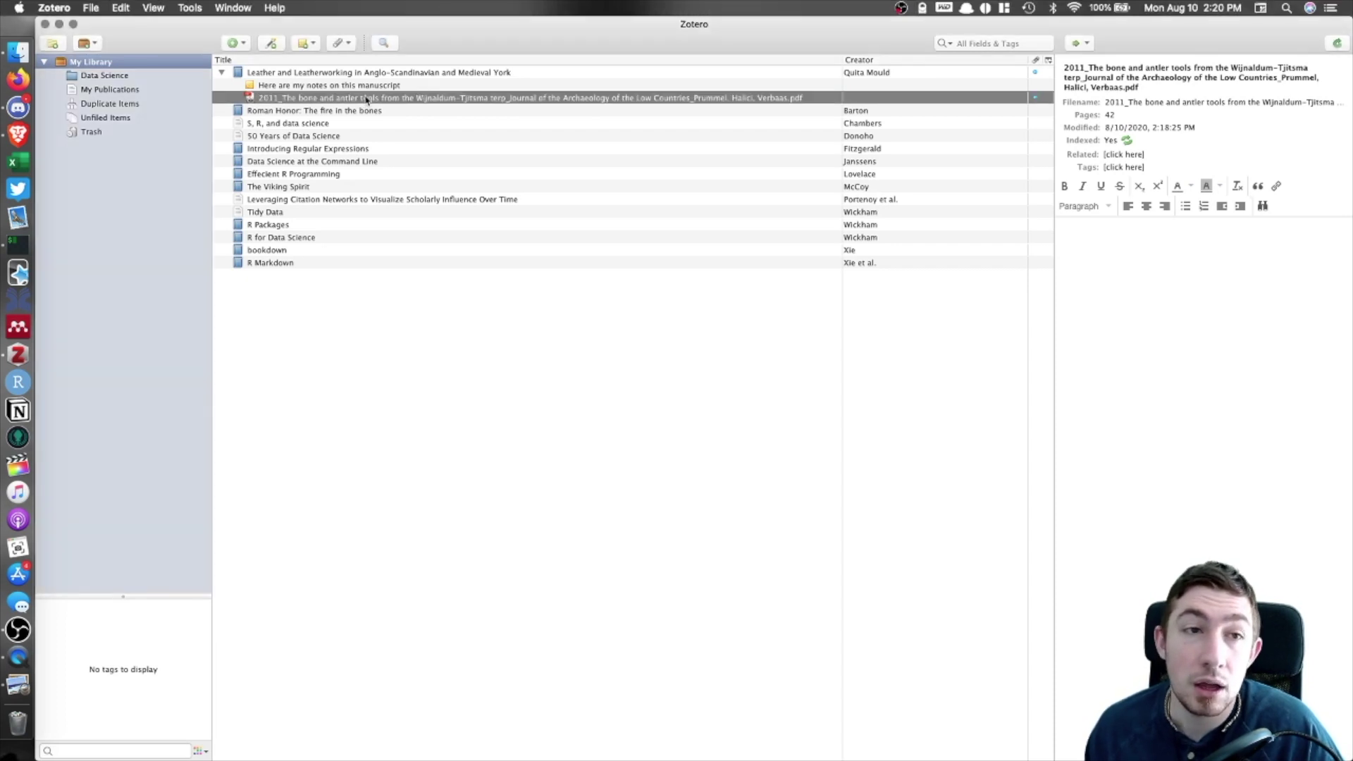
pyautogui.doubleClick(371, 100)
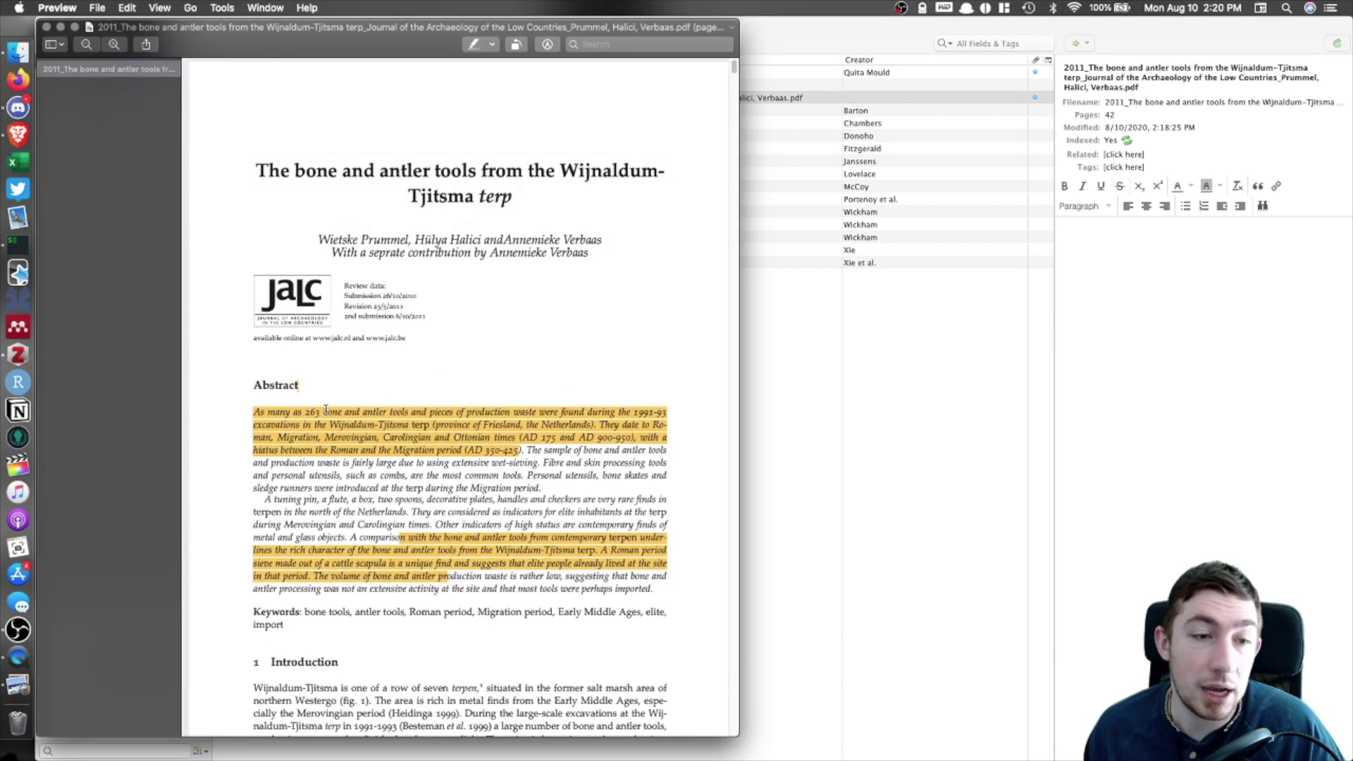
pyautogui.moveTo(210, 34); pyautogui.dragTo(255, 41)
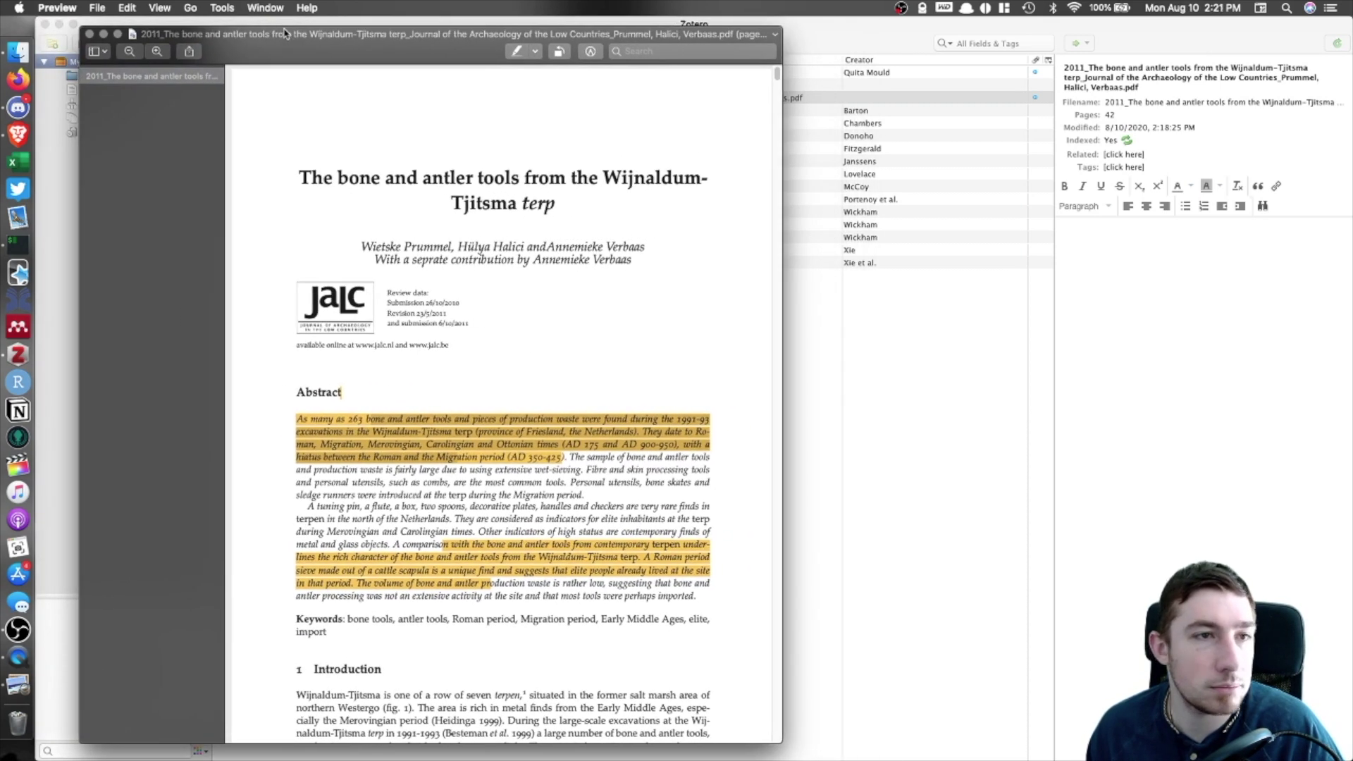
pyautogui.click(275, 31)
pyautogui.click(619, 101)
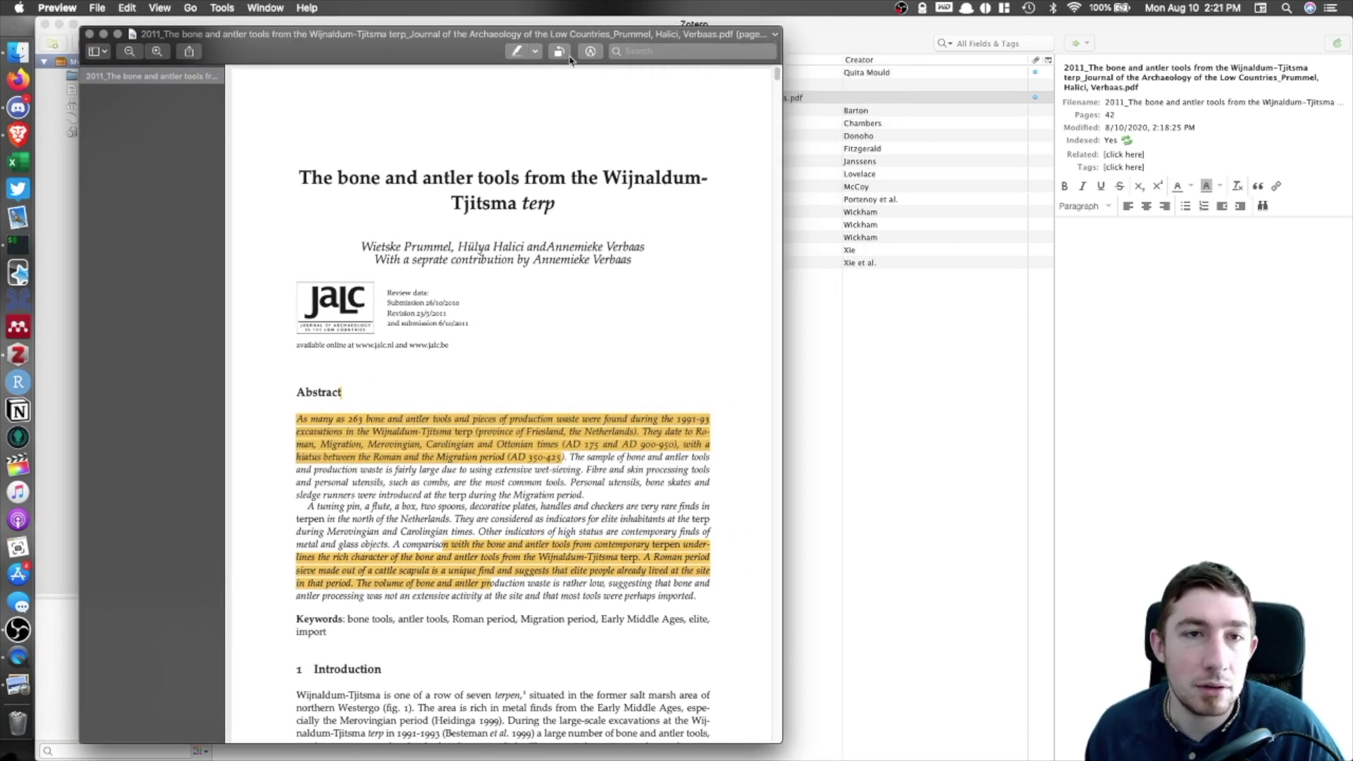
# Highlight the abstract passage from "the most common tools" to "introduced at the terp" and the first author's given name, then close the PDF.
pyautogui.click(516, 51)
pyautogui.moveTo(456, 483); pyautogui.dragTo(525, 496)
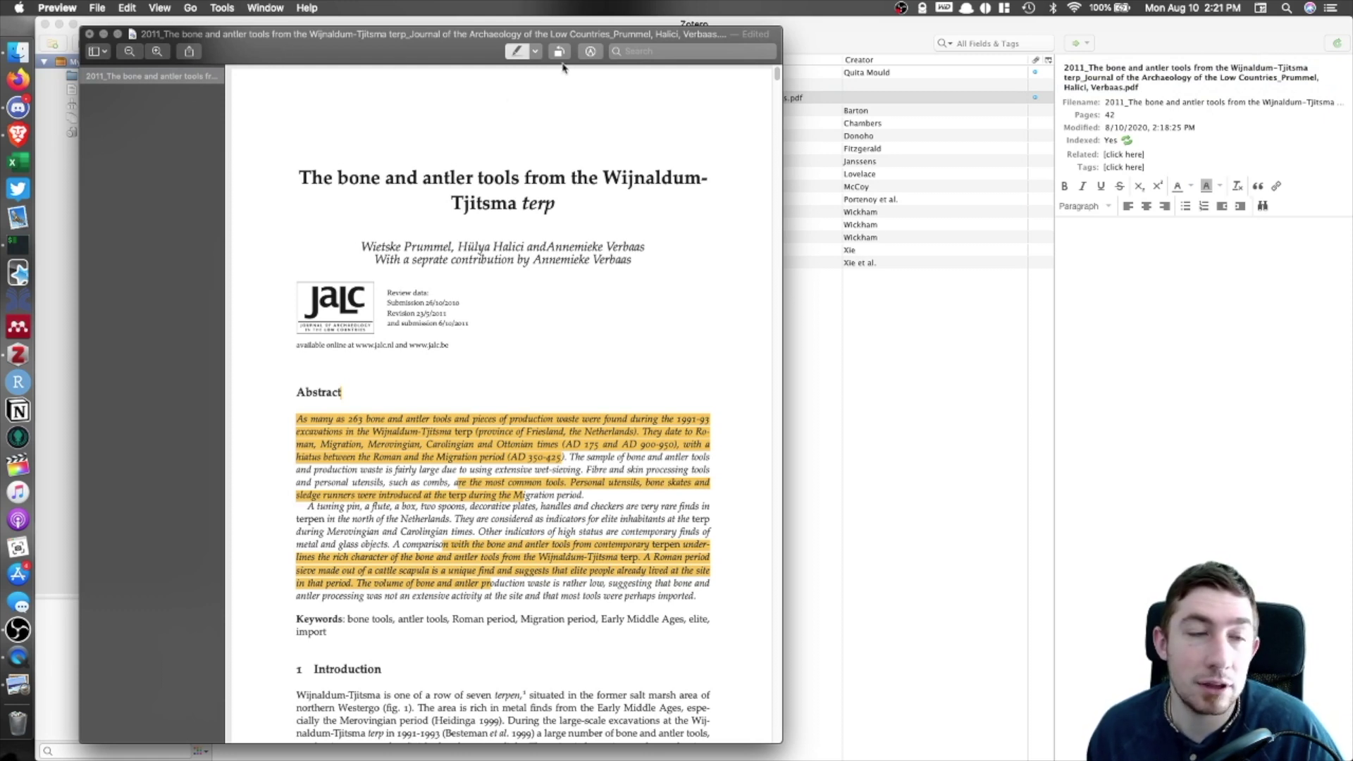
pyautogui.rightClick(398, 246)
pyautogui.click(649, 315)
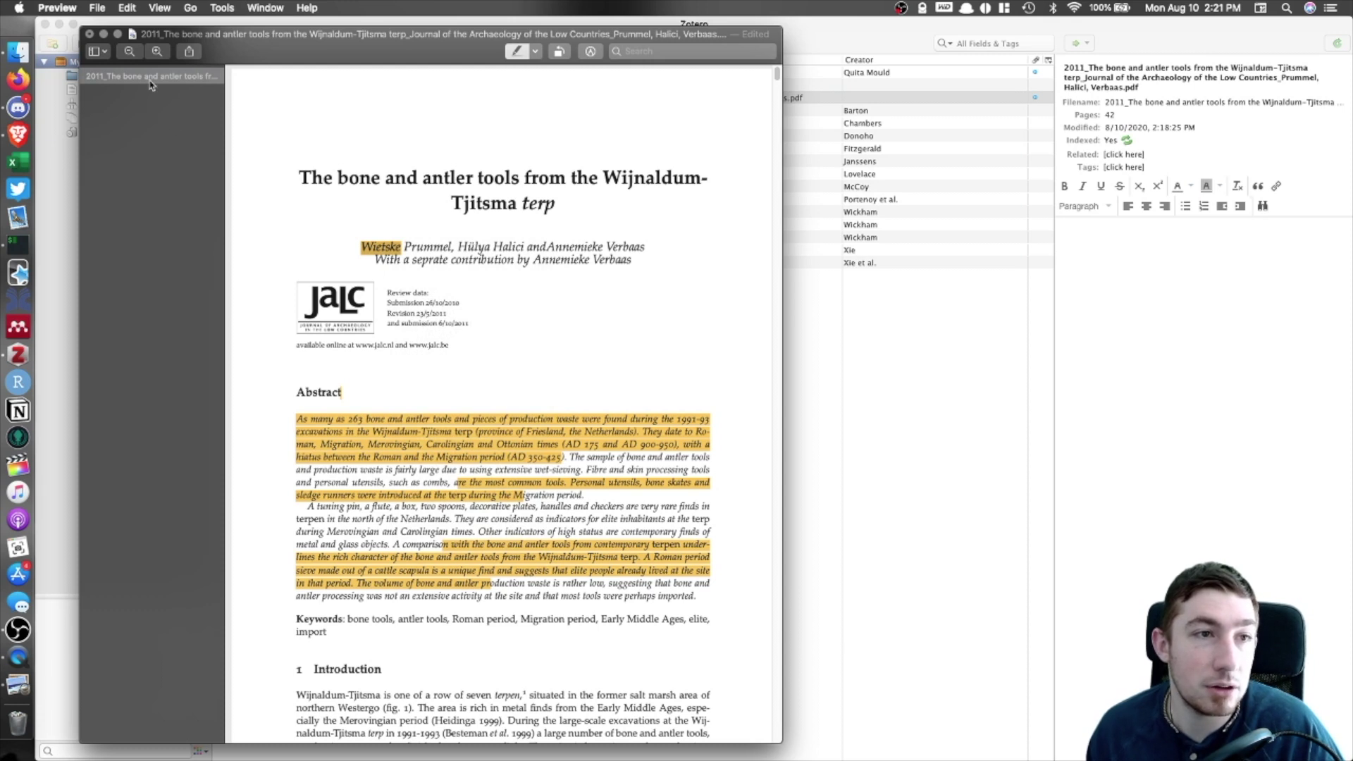
pyautogui.click(89, 34)
pyautogui.click(421, 165)
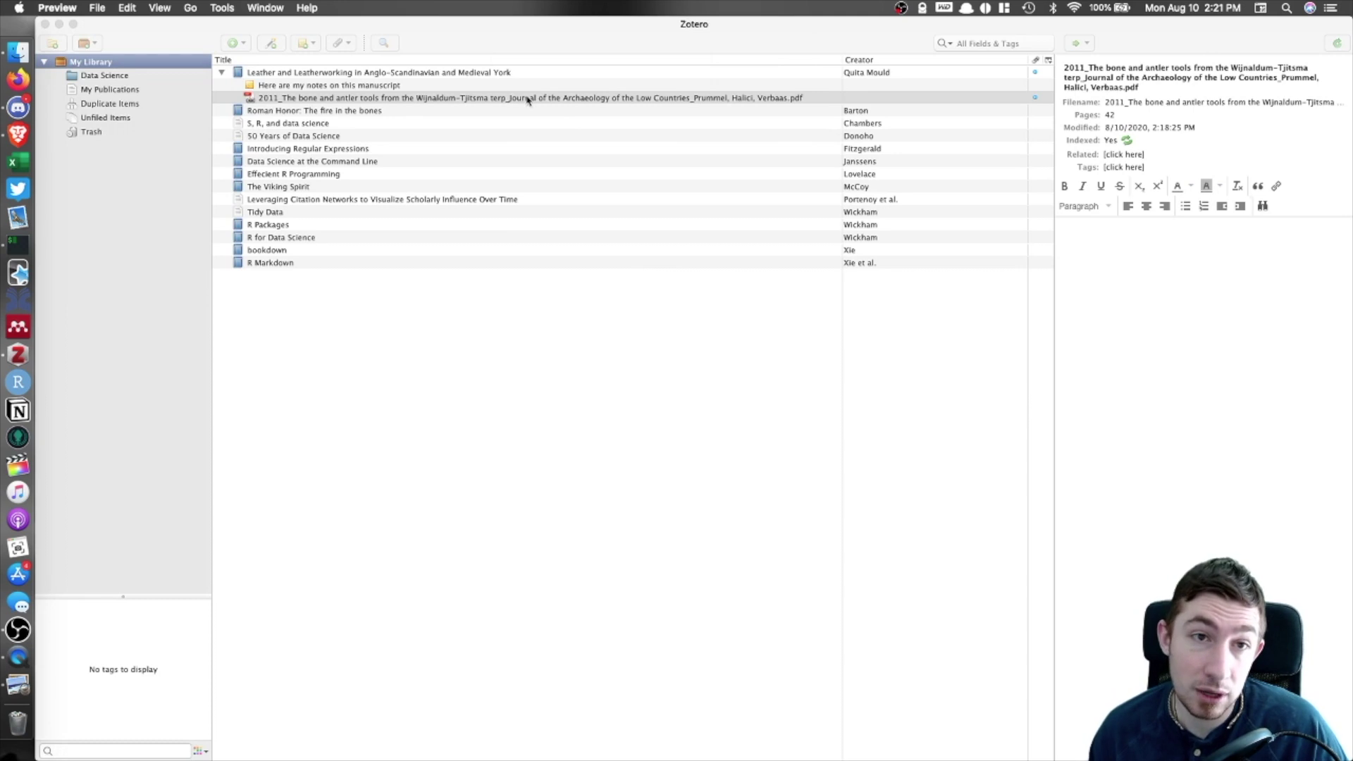
# View the note "Here are my notes on this manuscript" and examine the formatting options for its text.
pyautogui.click(479, 88)
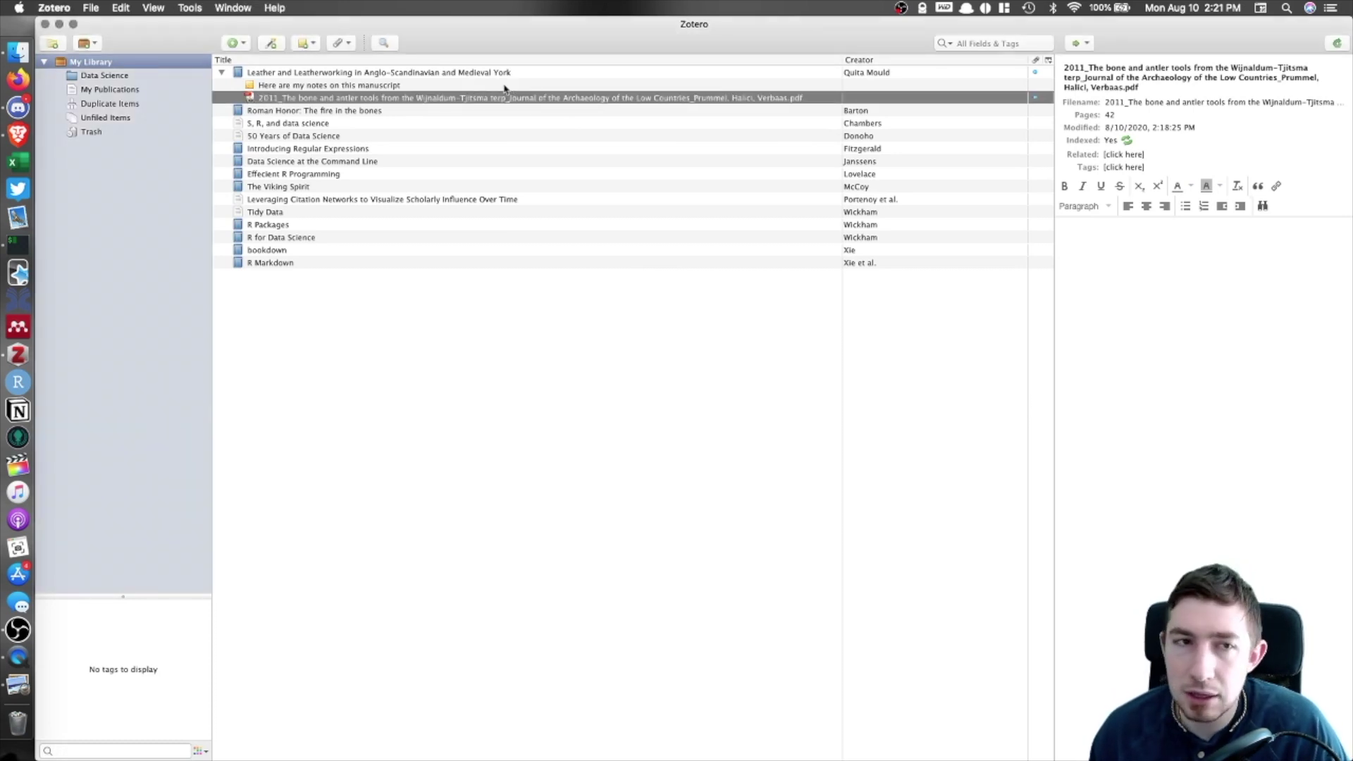
pyautogui.click(483, 86)
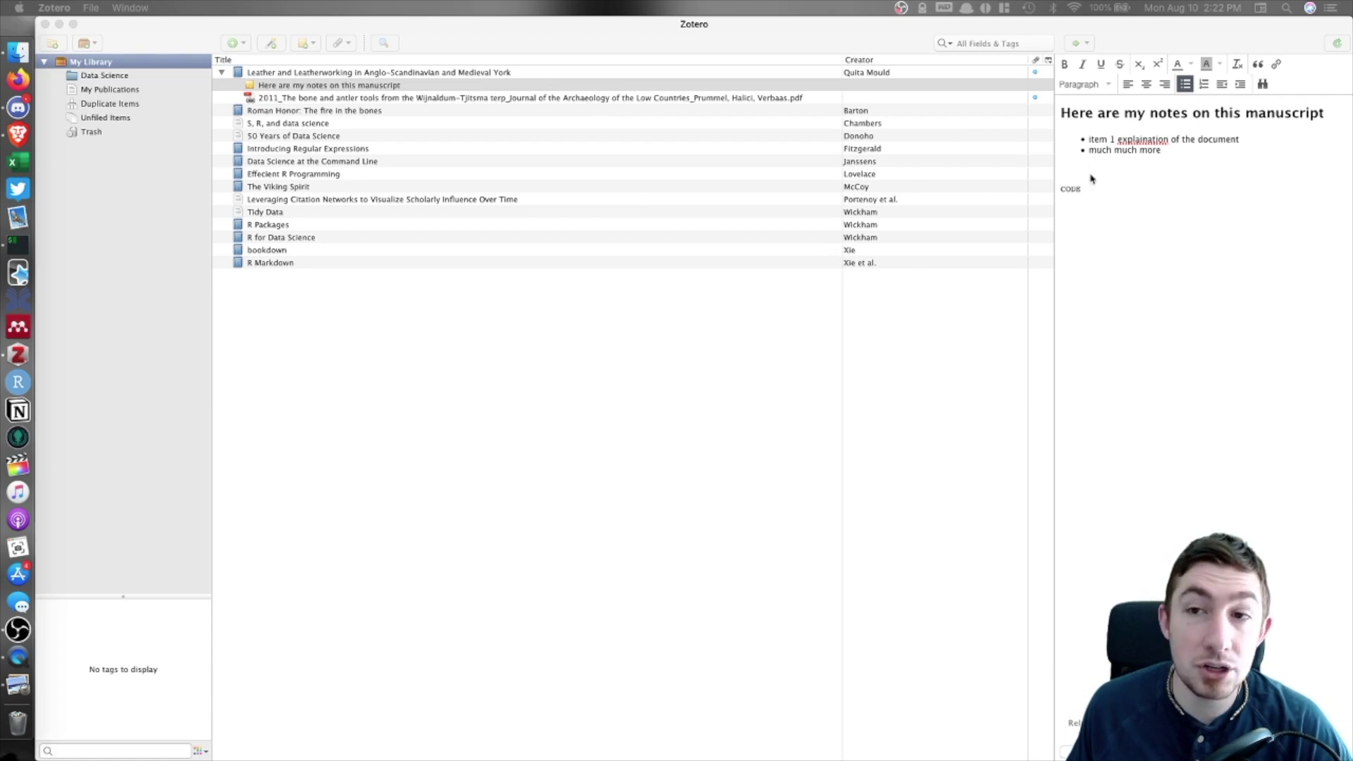
pyautogui.moveTo(1169, 202); pyautogui.dragTo(1126, 94)
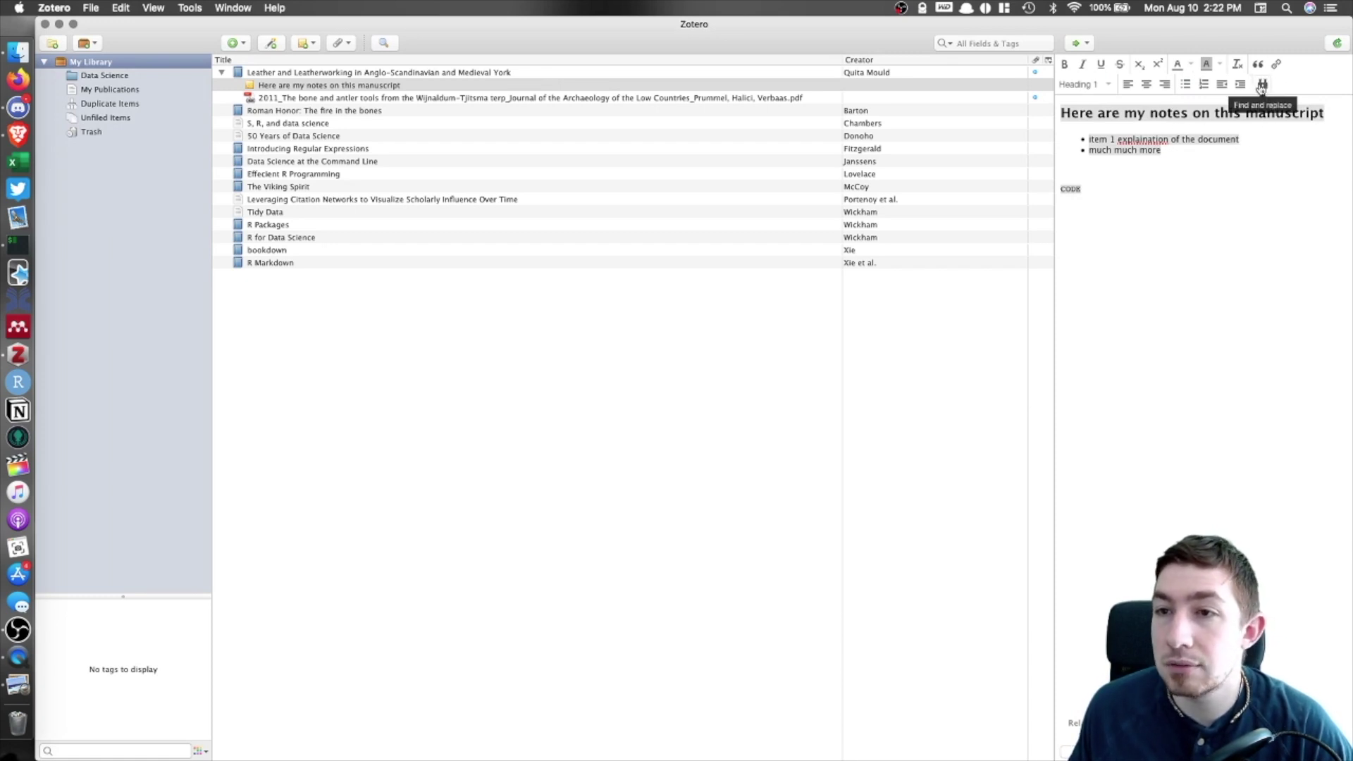
pyautogui.click(1219, 205)
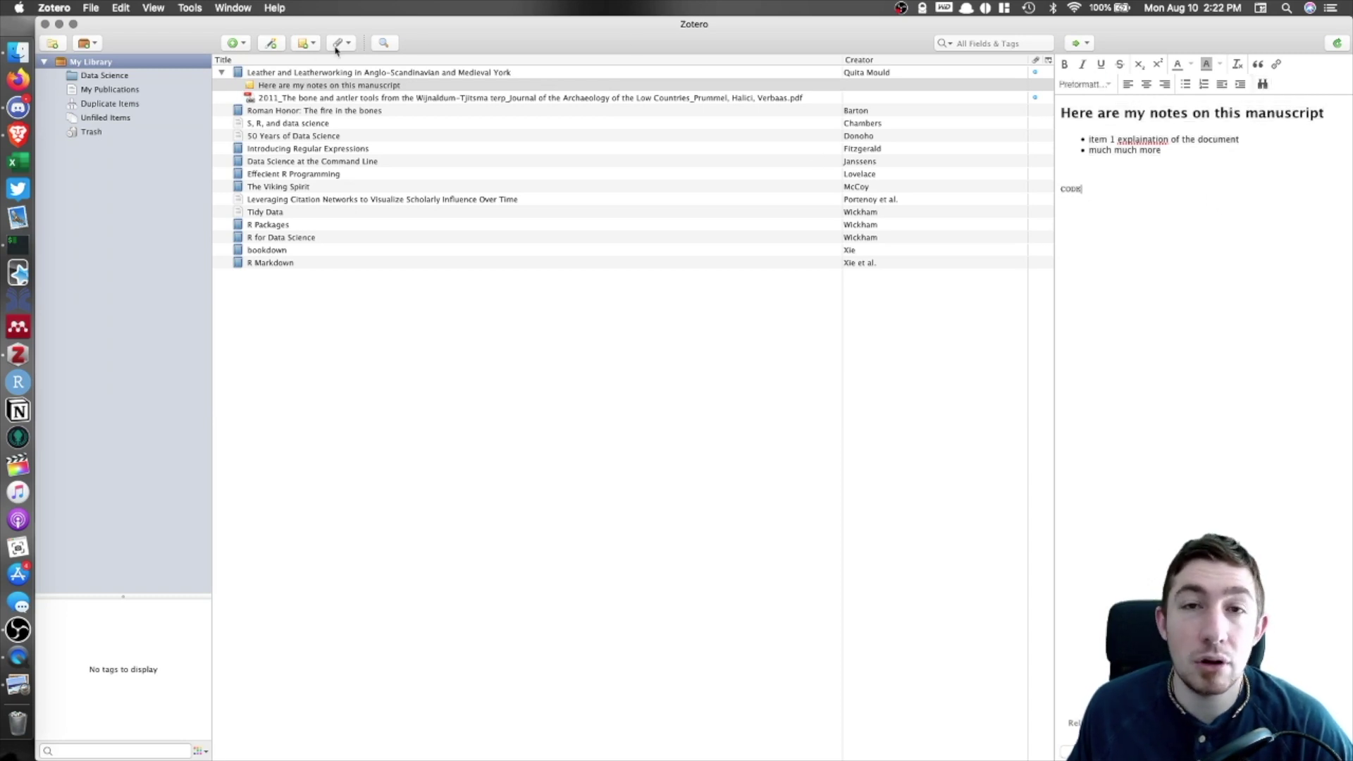
# Examine the options for adding items by identifier, creating notes and attaching files or links, and collapse the leatherworking book entry.
pyautogui.click(276, 46)
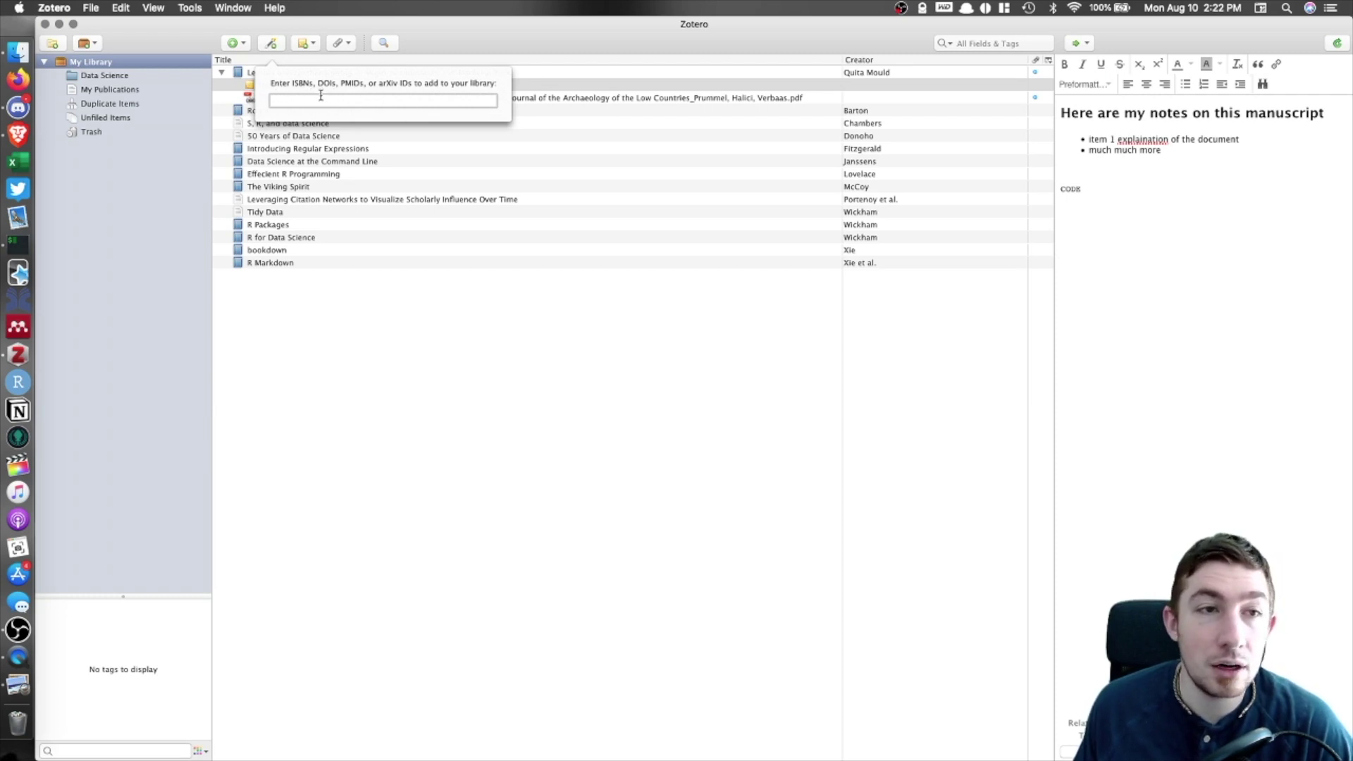
pyautogui.click(315, 43)
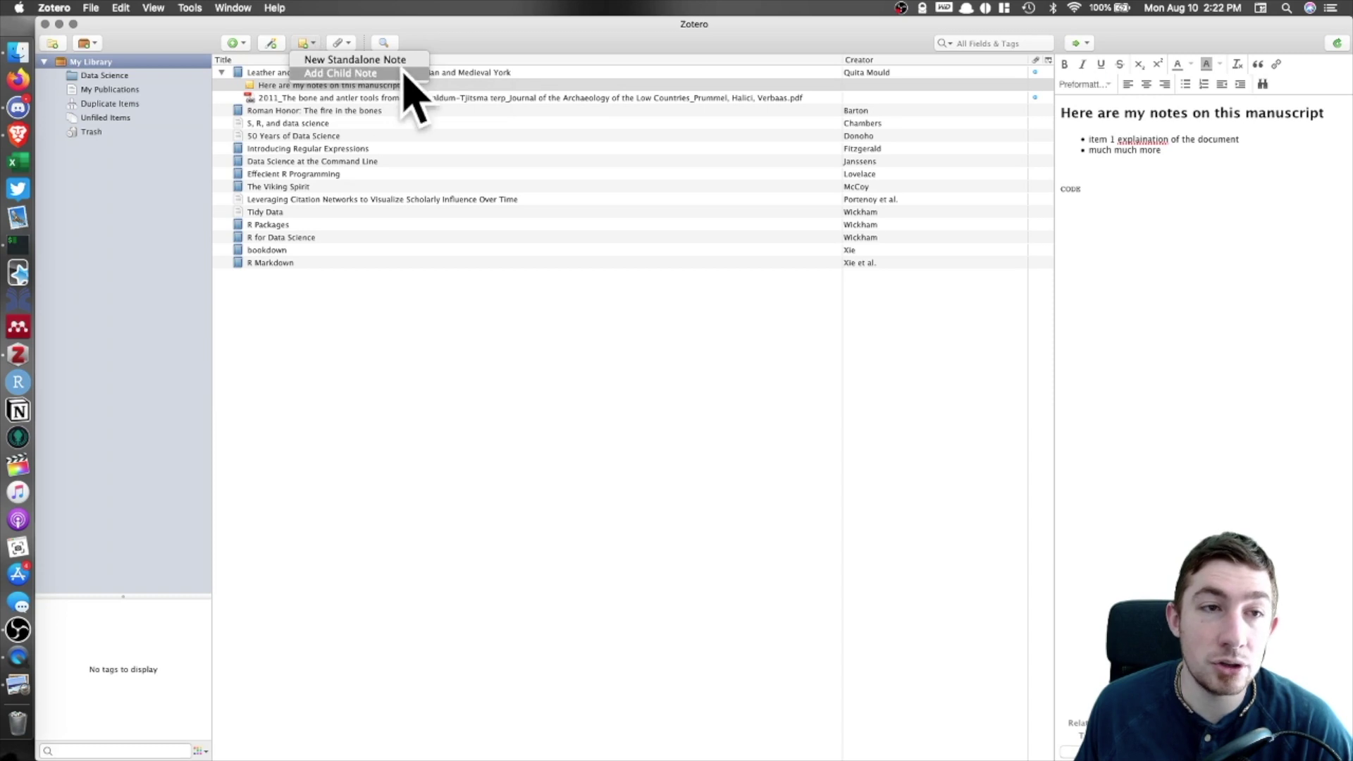
pyautogui.click(489, 89)
pyautogui.click(563, 98)
pyautogui.click(568, 85)
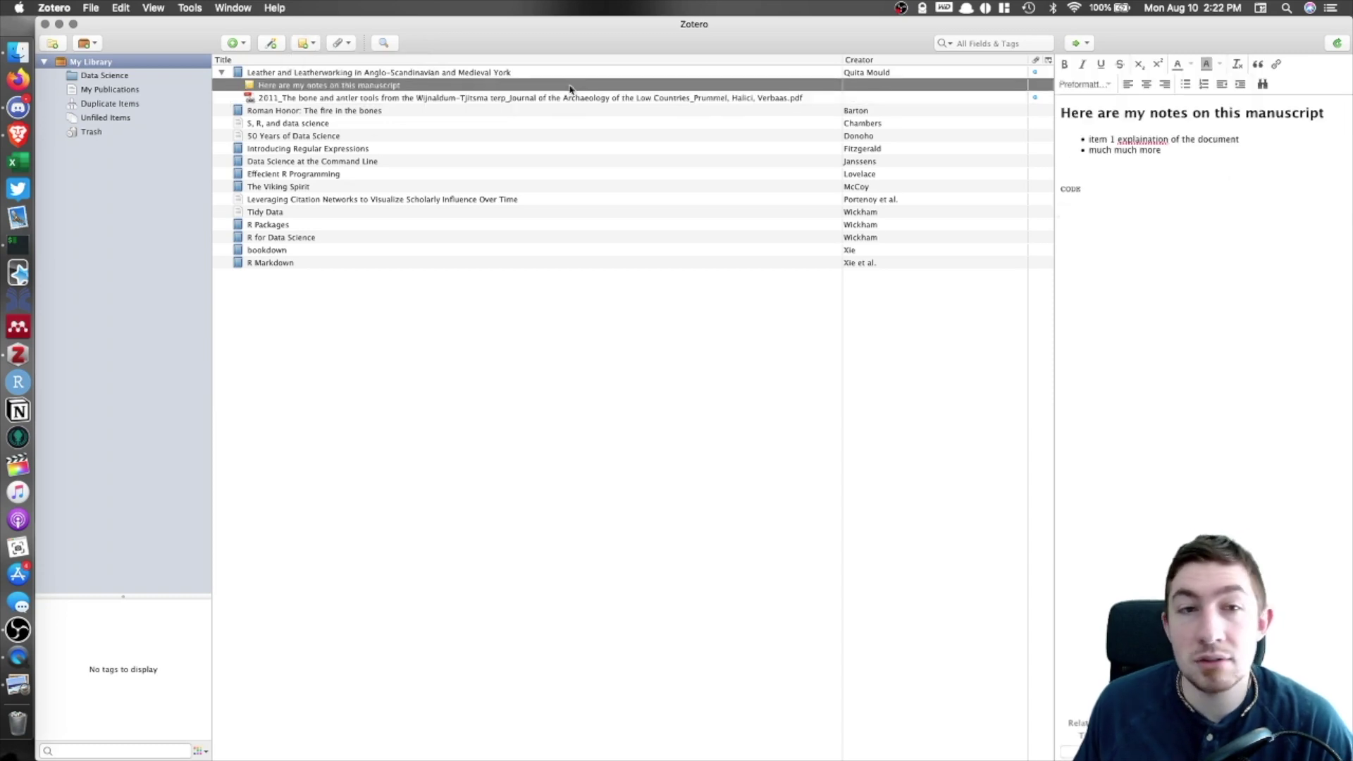
pyautogui.click(348, 44)
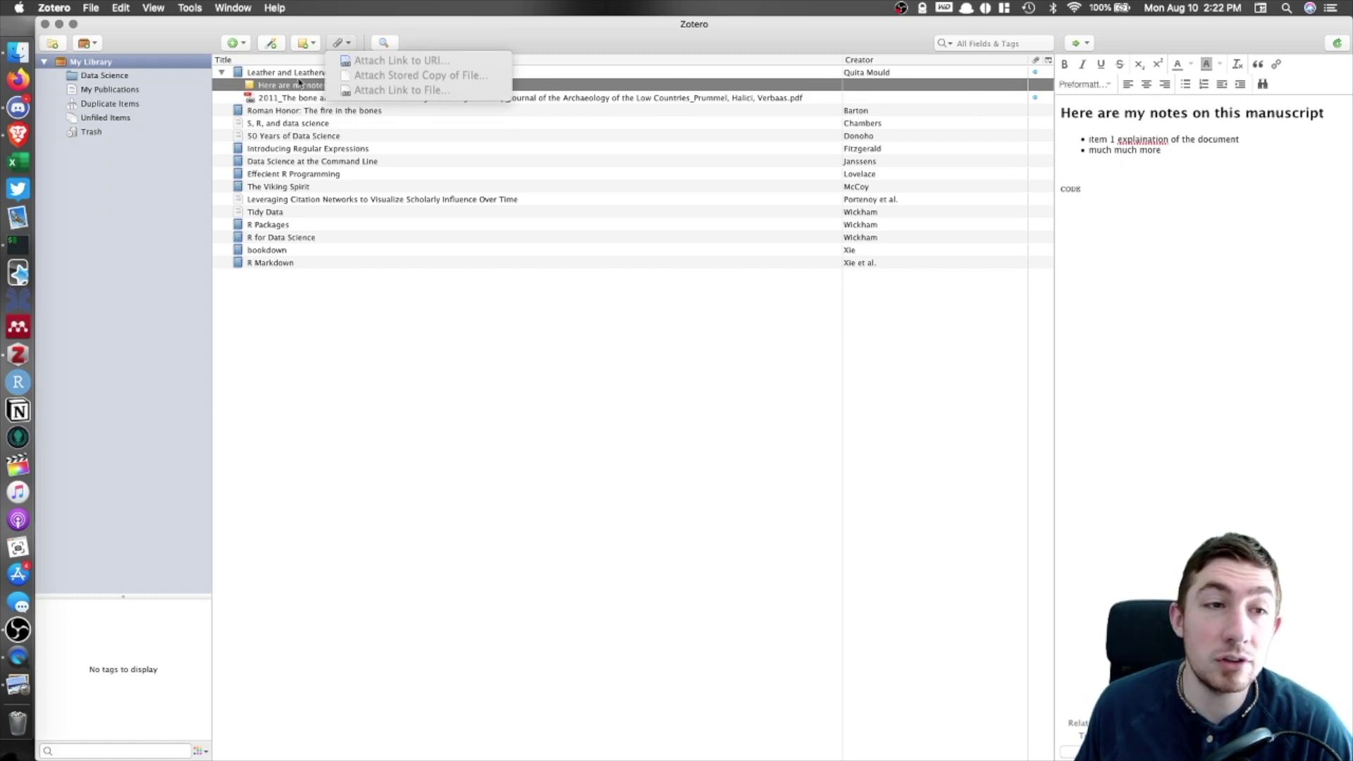
pyautogui.click(268, 77)
pyautogui.click(222, 73)
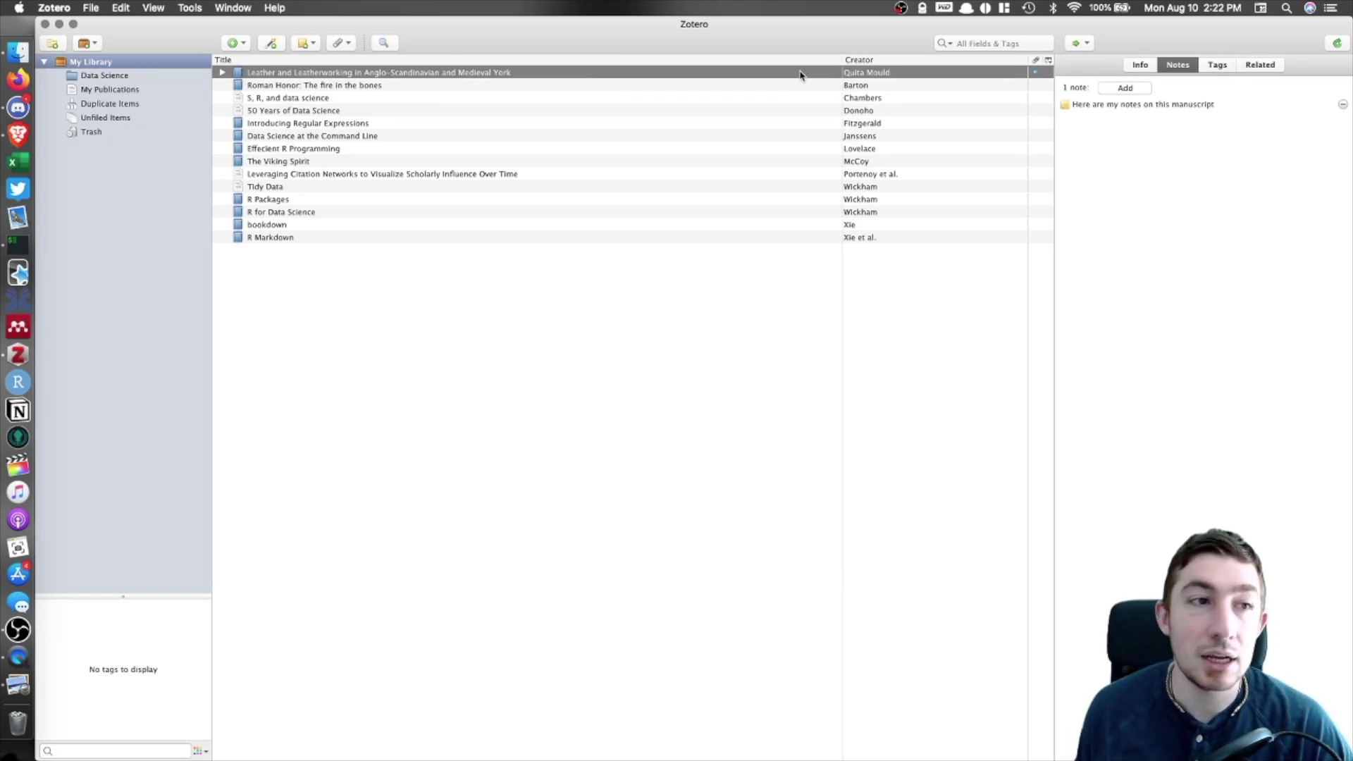
# Check the options for creating a new group or a new feed from a URL or OPML.
pyautogui.click(92, 46)
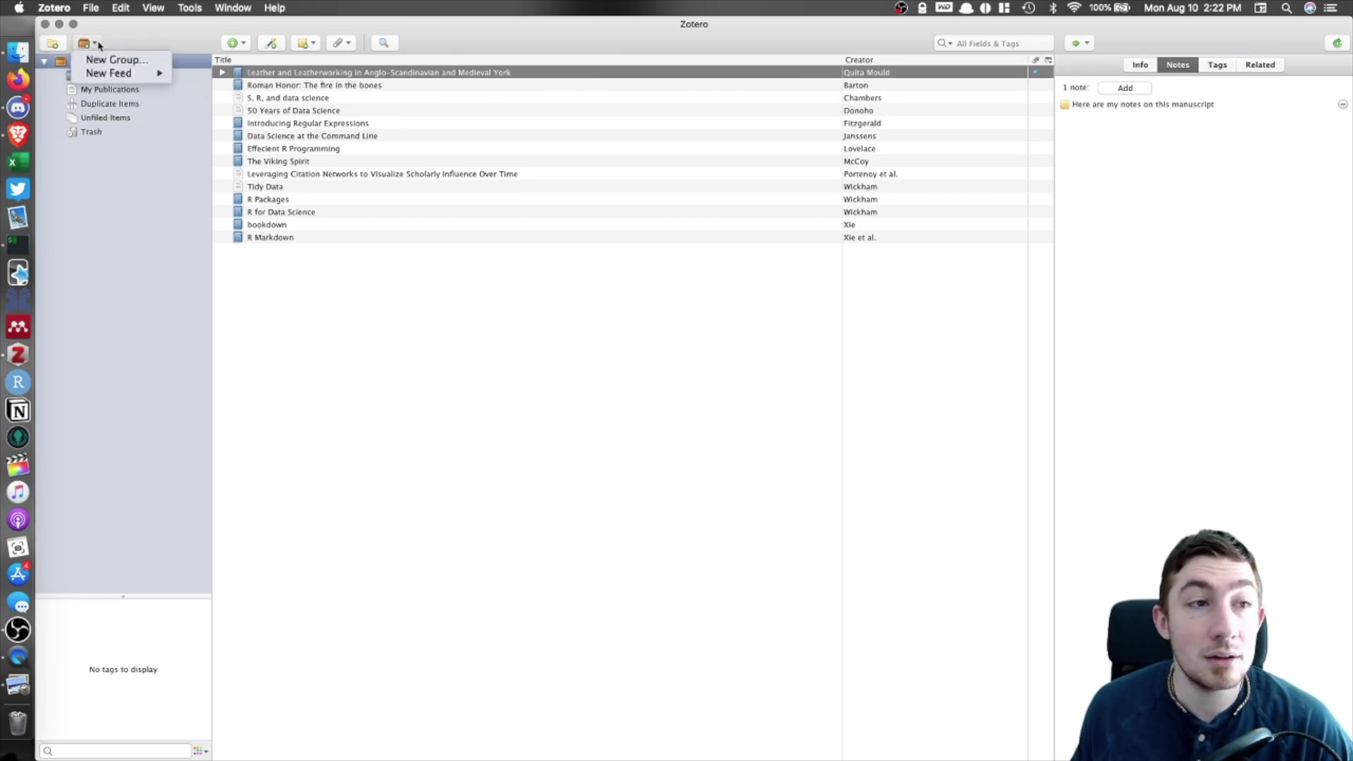
pyautogui.moveTo(138, 74)
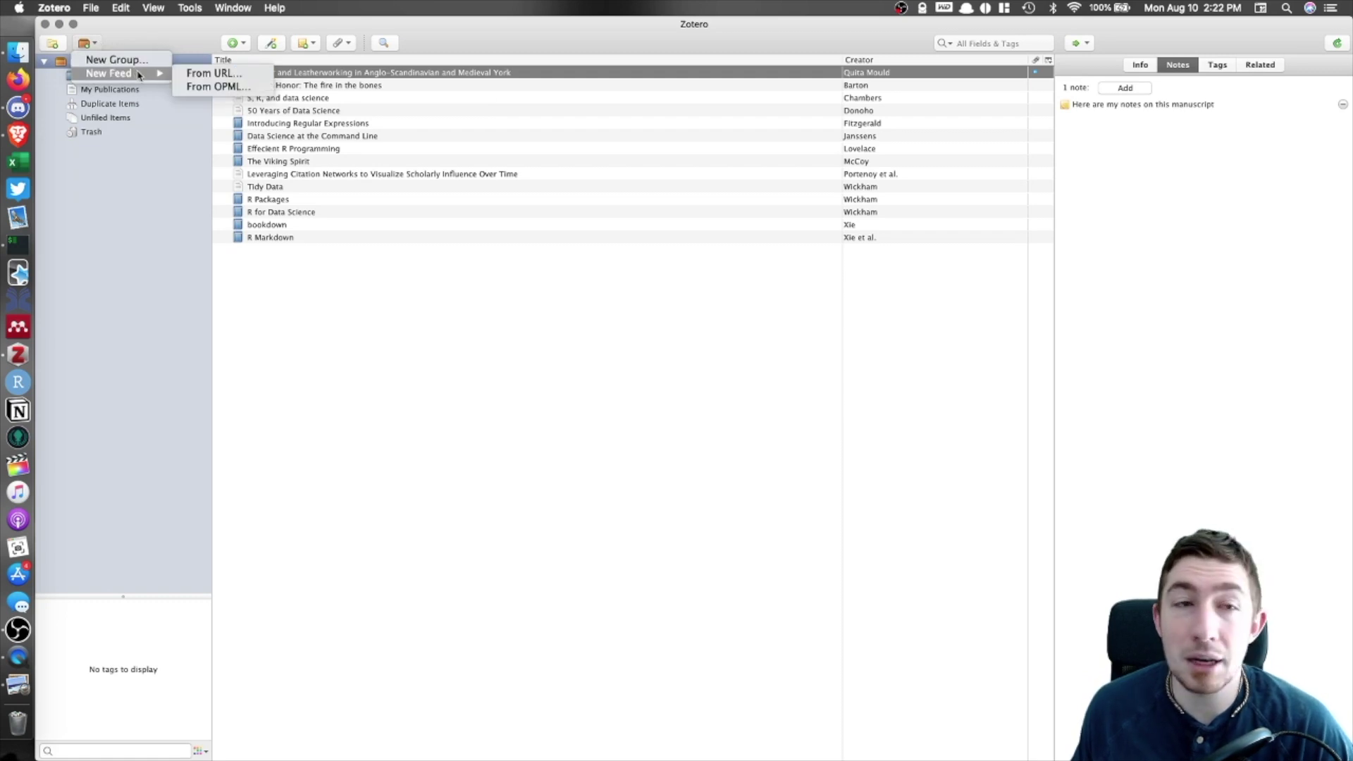
pyautogui.click(508, 170)
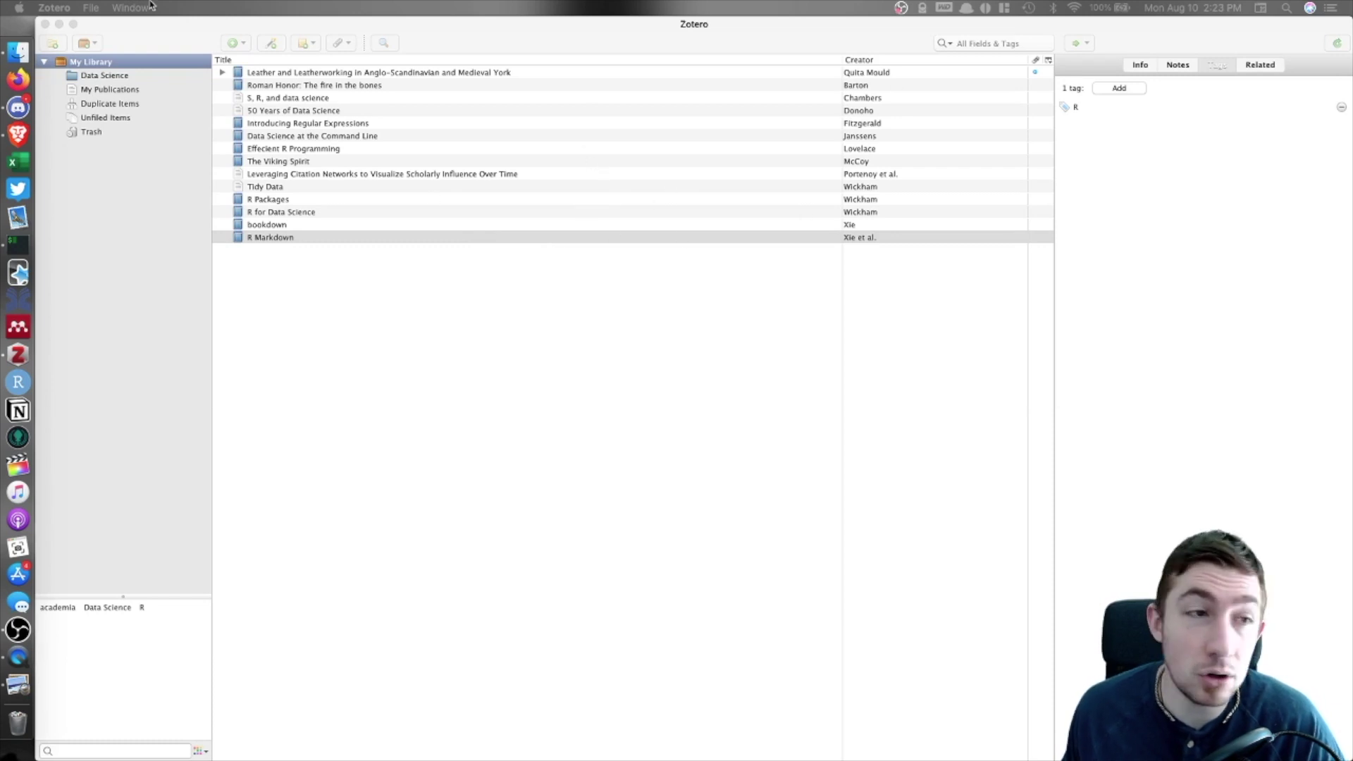
# Filter My Library by the academia tag, clear that filter, and show the items tagged Data Science and R.
pyautogui.click(122, 79)
pyautogui.click(112, 67)
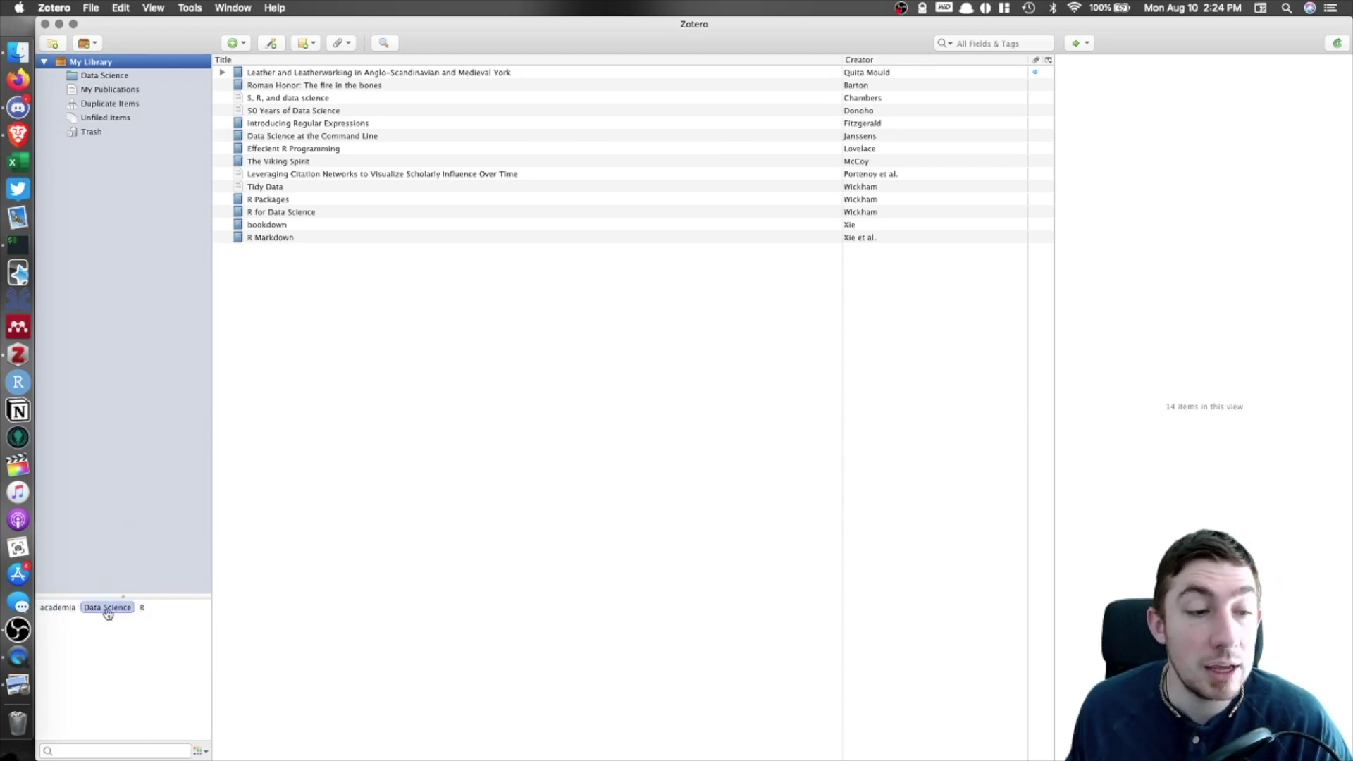
pyautogui.click(60, 607)
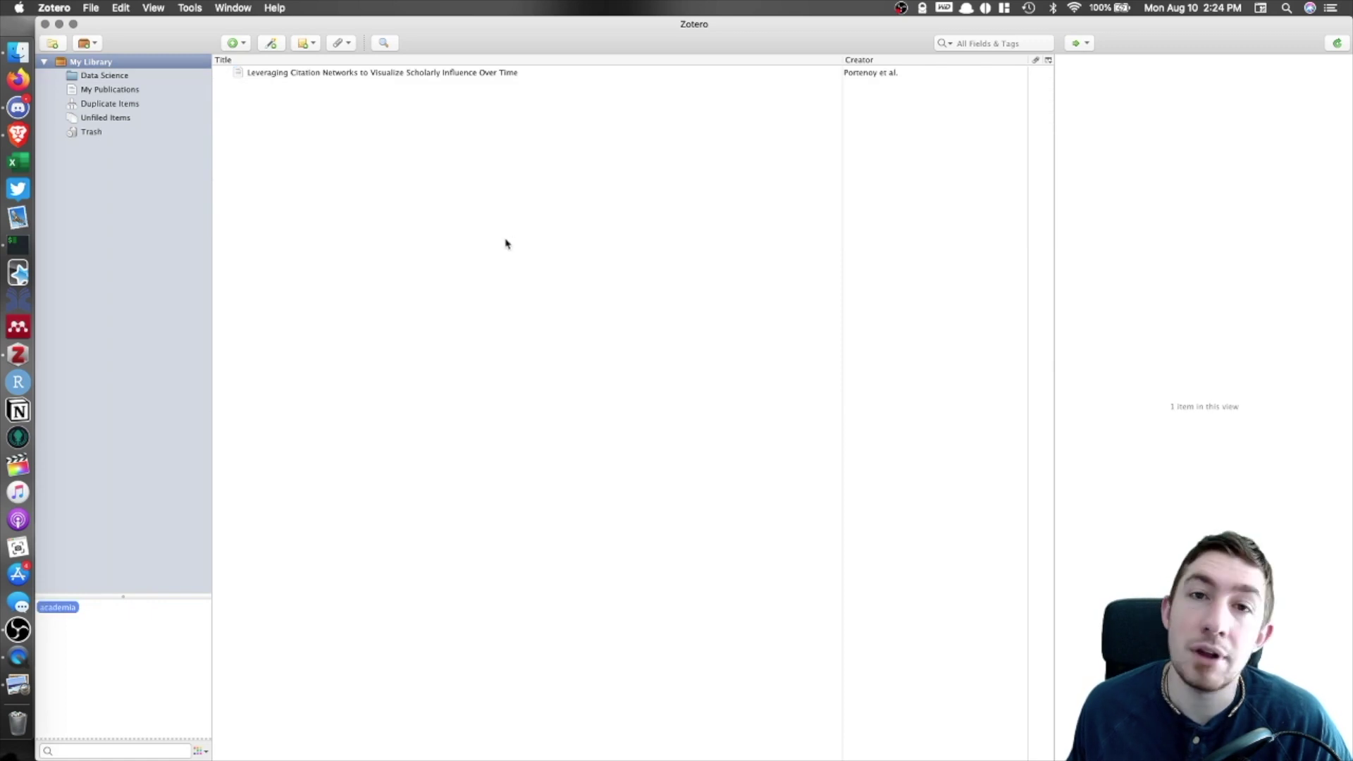
pyautogui.click(62, 613)
pyautogui.click(121, 610)
pyautogui.click(85, 607)
pyautogui.click(139, 608)
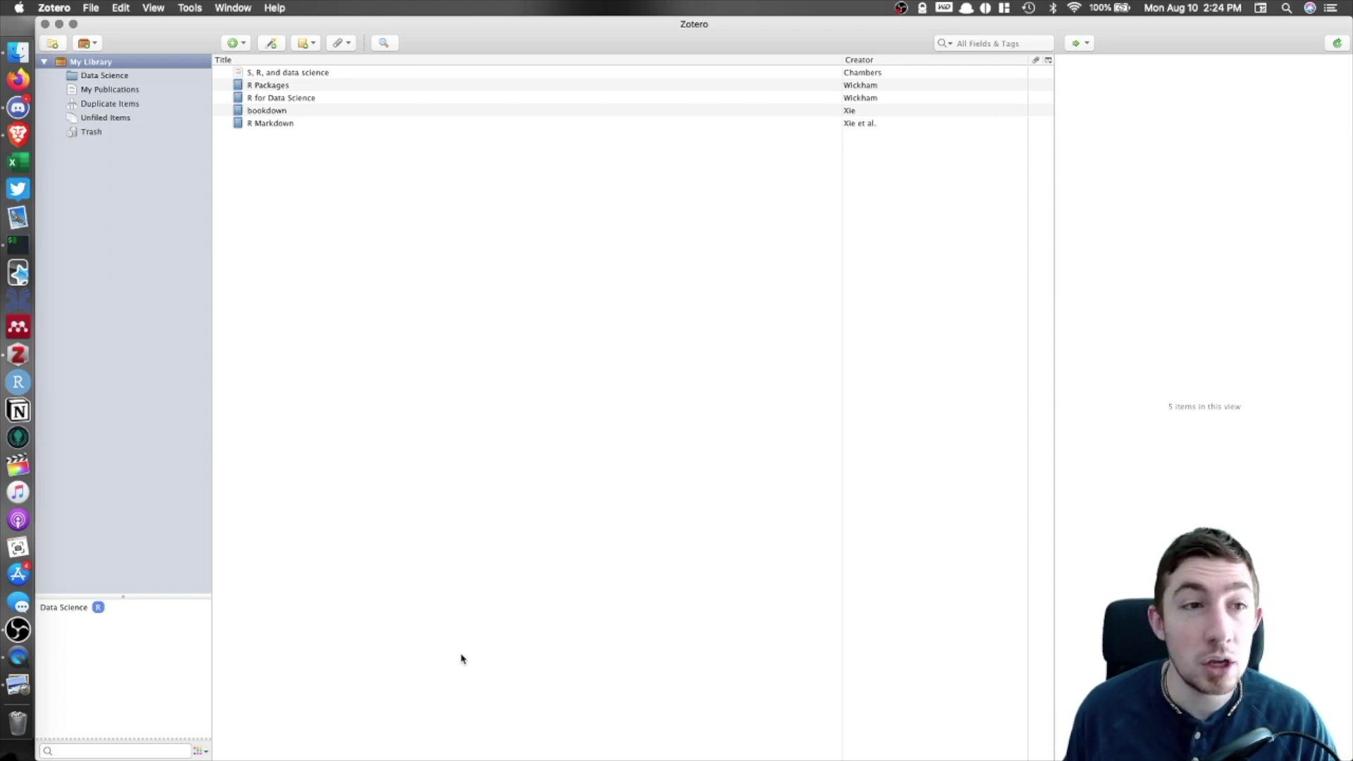
# Check the Data Science collection, return to My Library, and view the leatherworking book's attached PDF and note.
pyautogui.click(130, 76)
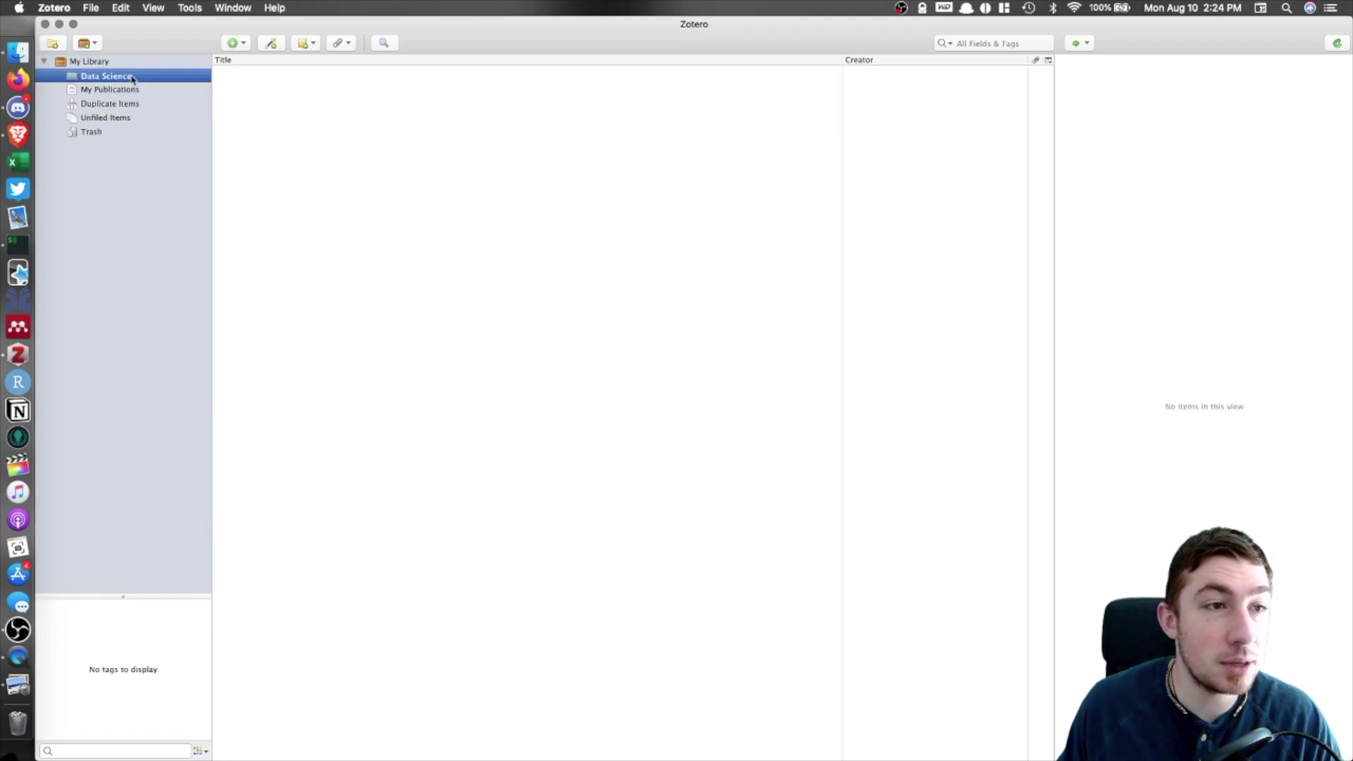
pyautogui.click(126, 63)
pyautogui.click(223, 73)
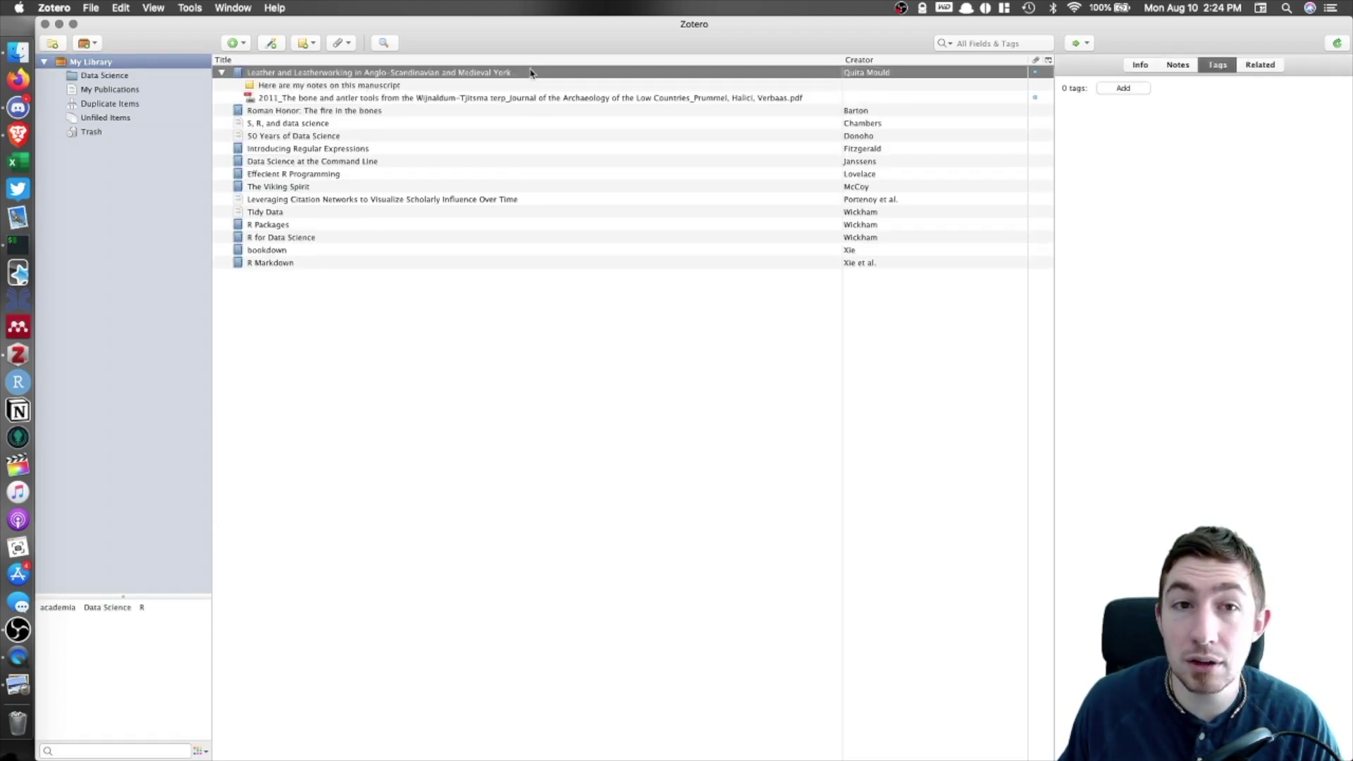
pyautogui.click(583, 99)
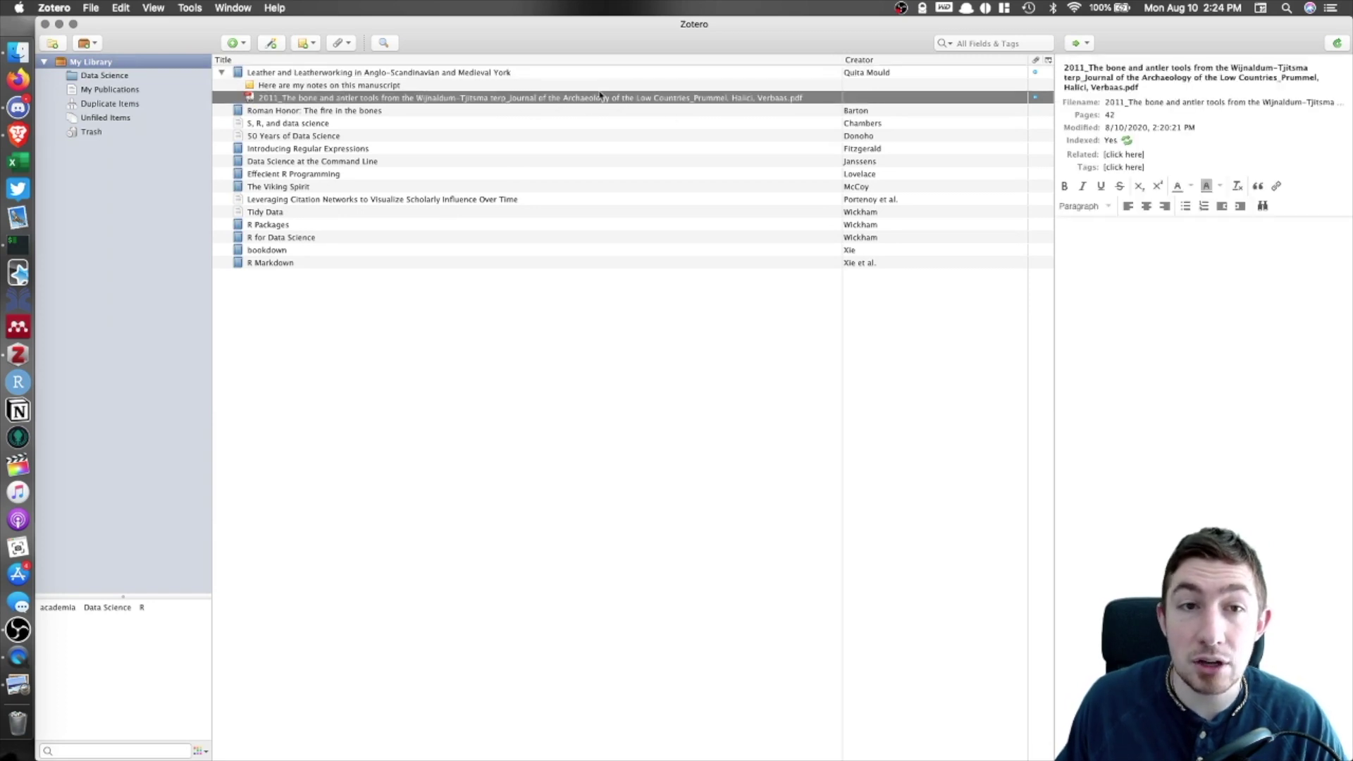
pyautogui.click(602, 86)
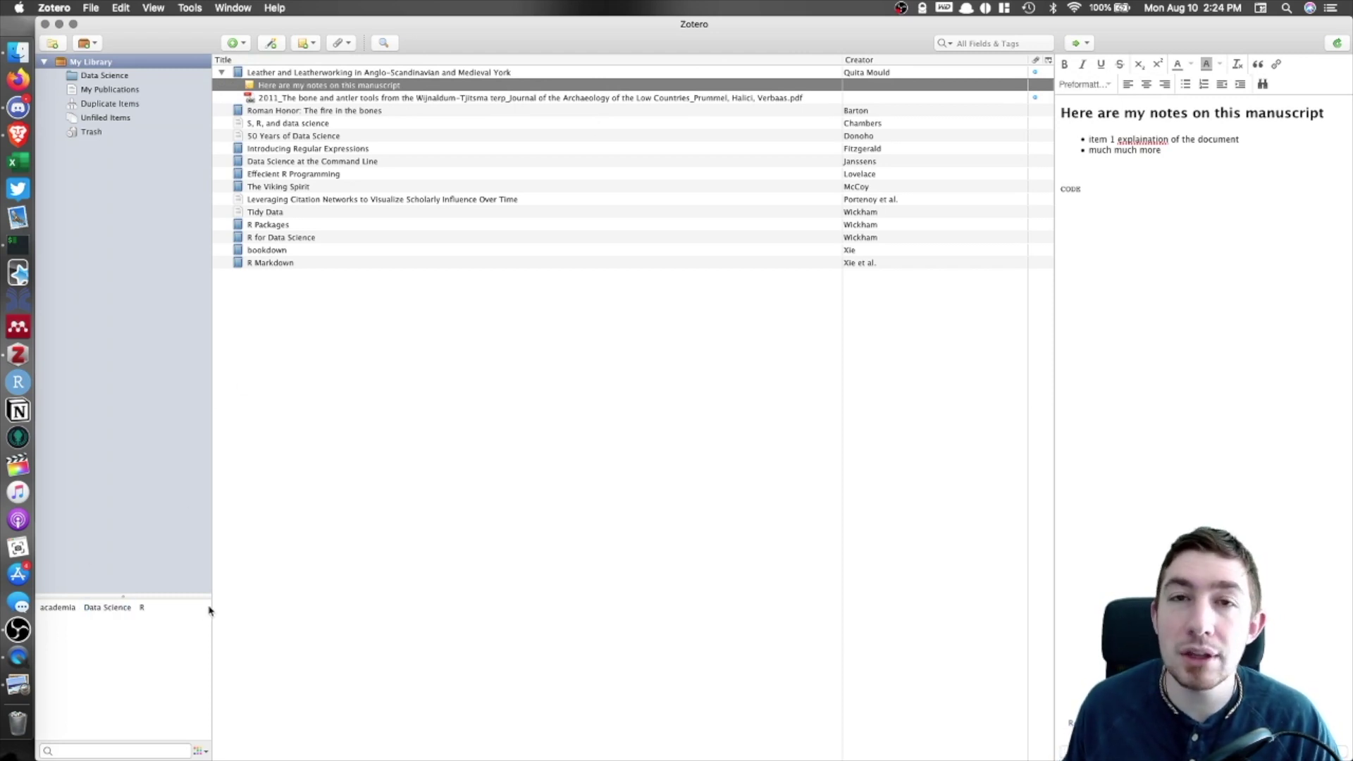
# Select the items from the manuscript note through "Effecient R Programming", check the actions available for them, and select only "Roman Honor: The fire in the bones".
pyautogui.keyDown('shift'); pyautogui.click(354, 175); pyautogui.keyUp('shift')
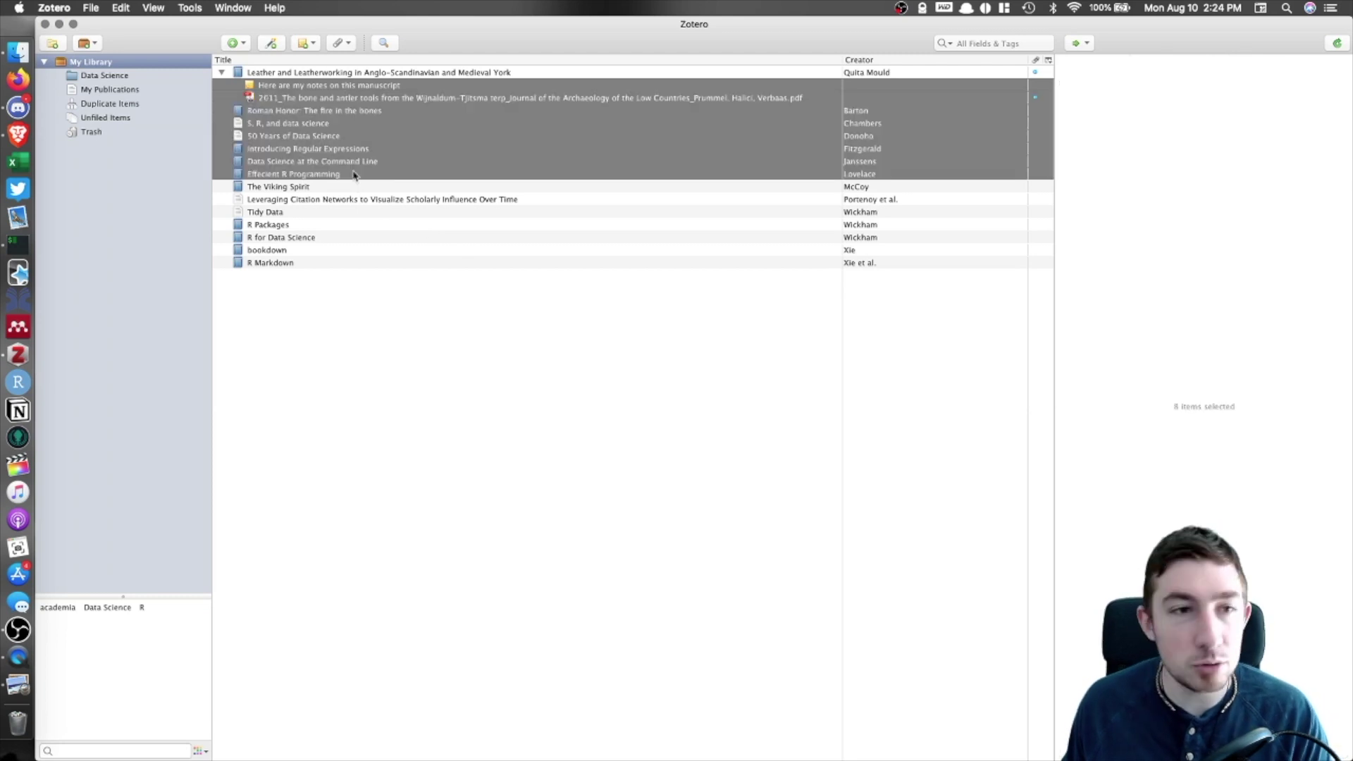
pyautogui.rightClick(359, 134)
pyautogui.moveTo(463, 278)
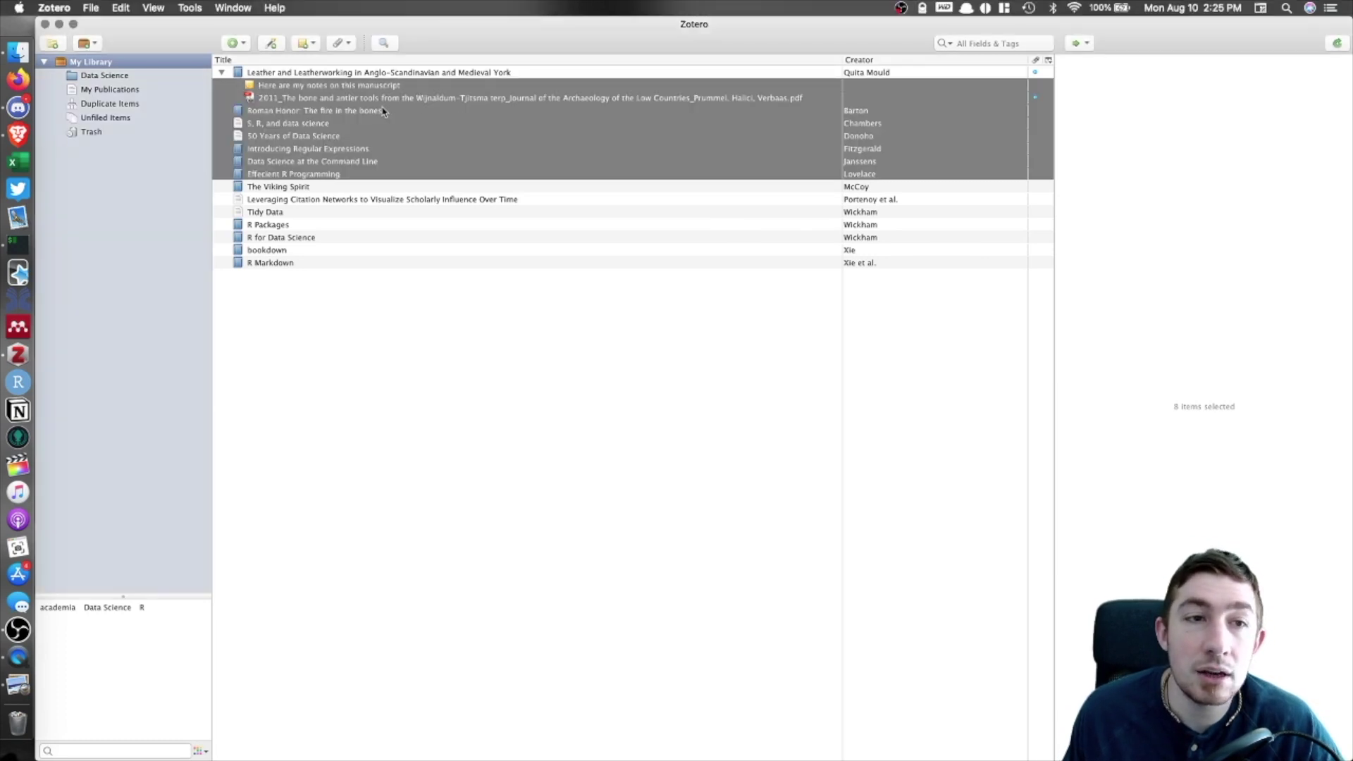
pyautogui.click(386, 111)
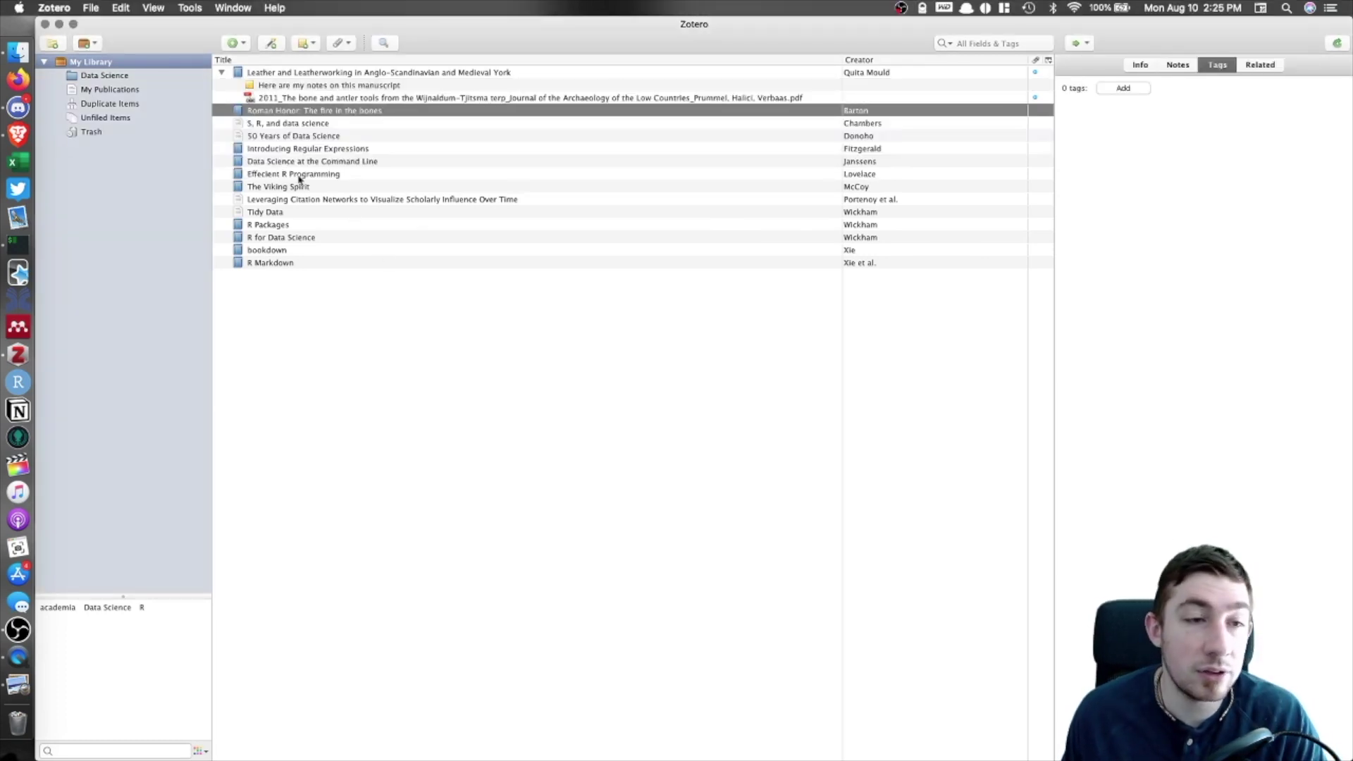
# Export the items from "Roman Honor" through "Leveraging Citation Networks" as BibTeX with files but without notes, saving to the Desktop as zotero.
pyautogui.keyDown('shift'); pyautogui.click(292, 198); pyautogui.keyUp('shift')
pyautogui.rightClick(375, 129)
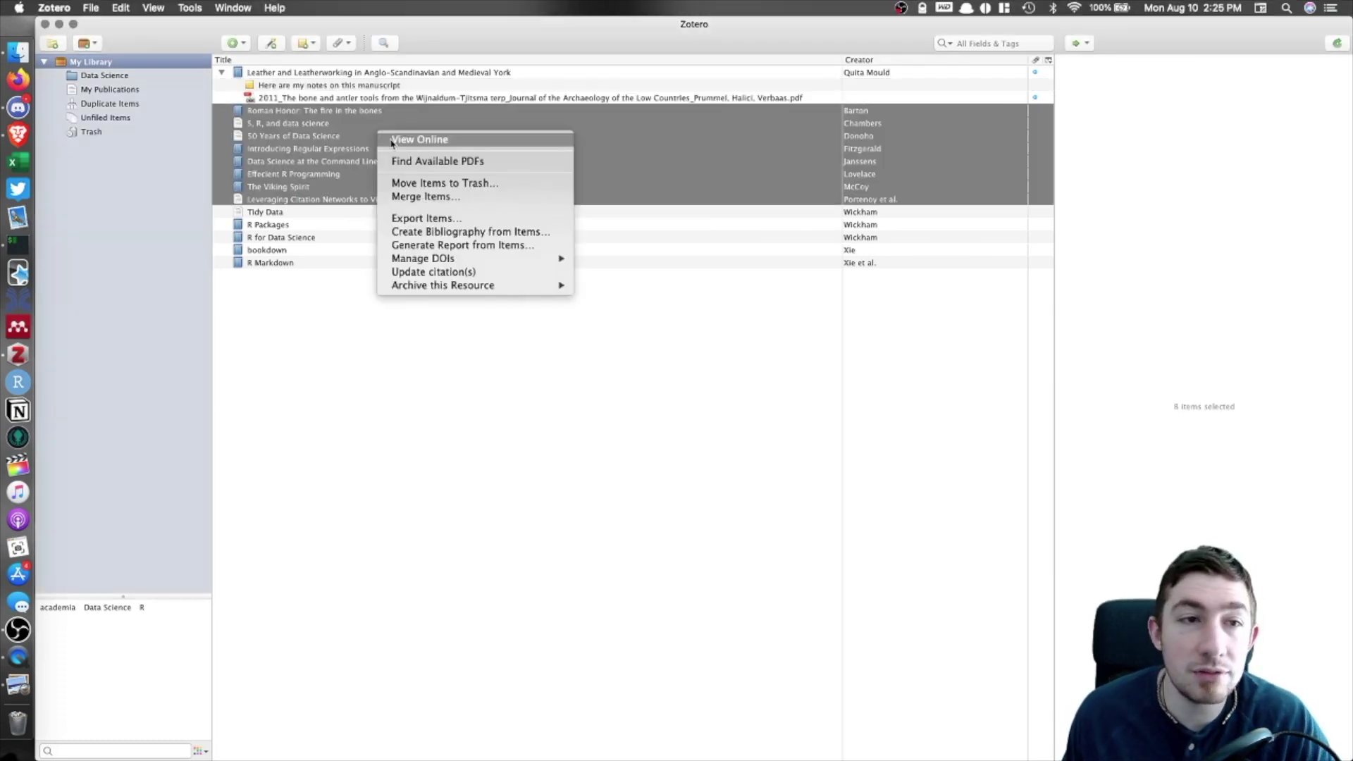
pyautogui.click(471, 217)
pyautogui.click(696, 75)
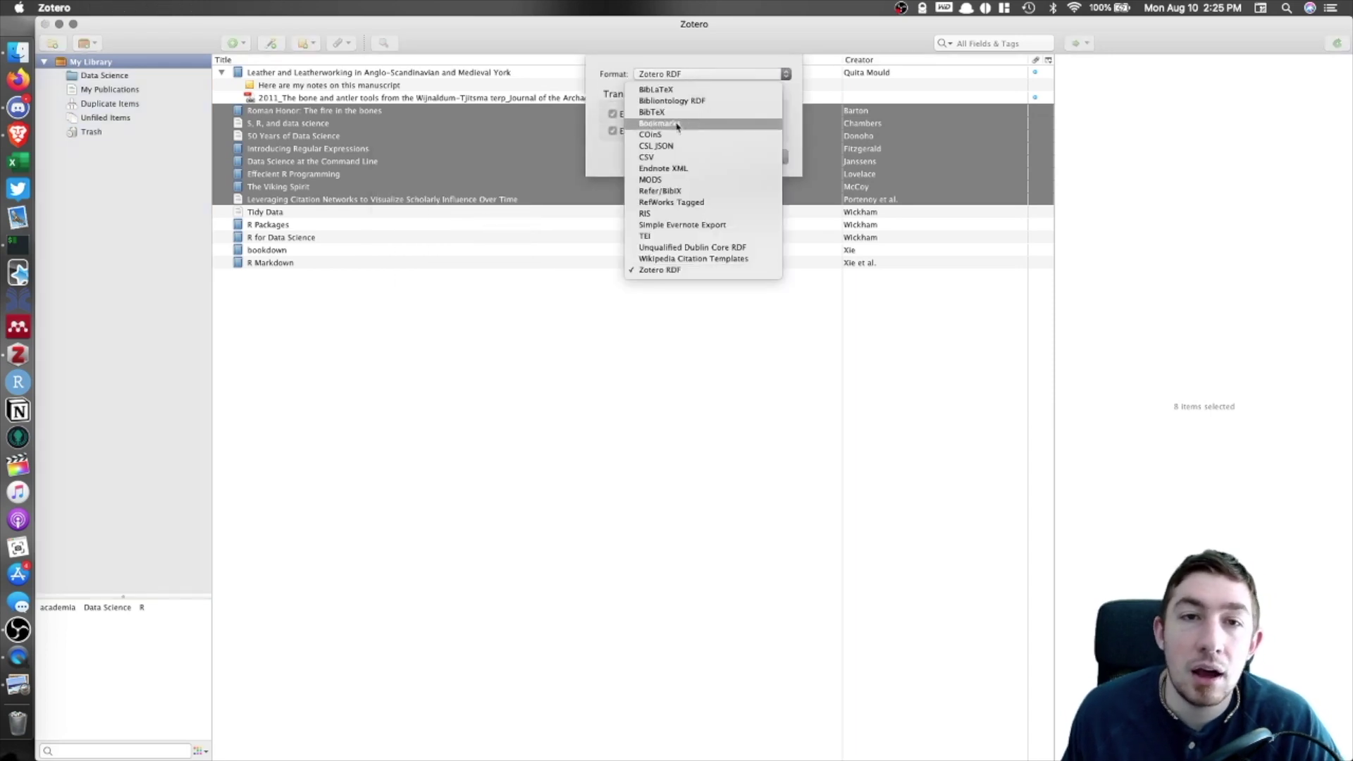
pyautogui.click(667, 114)
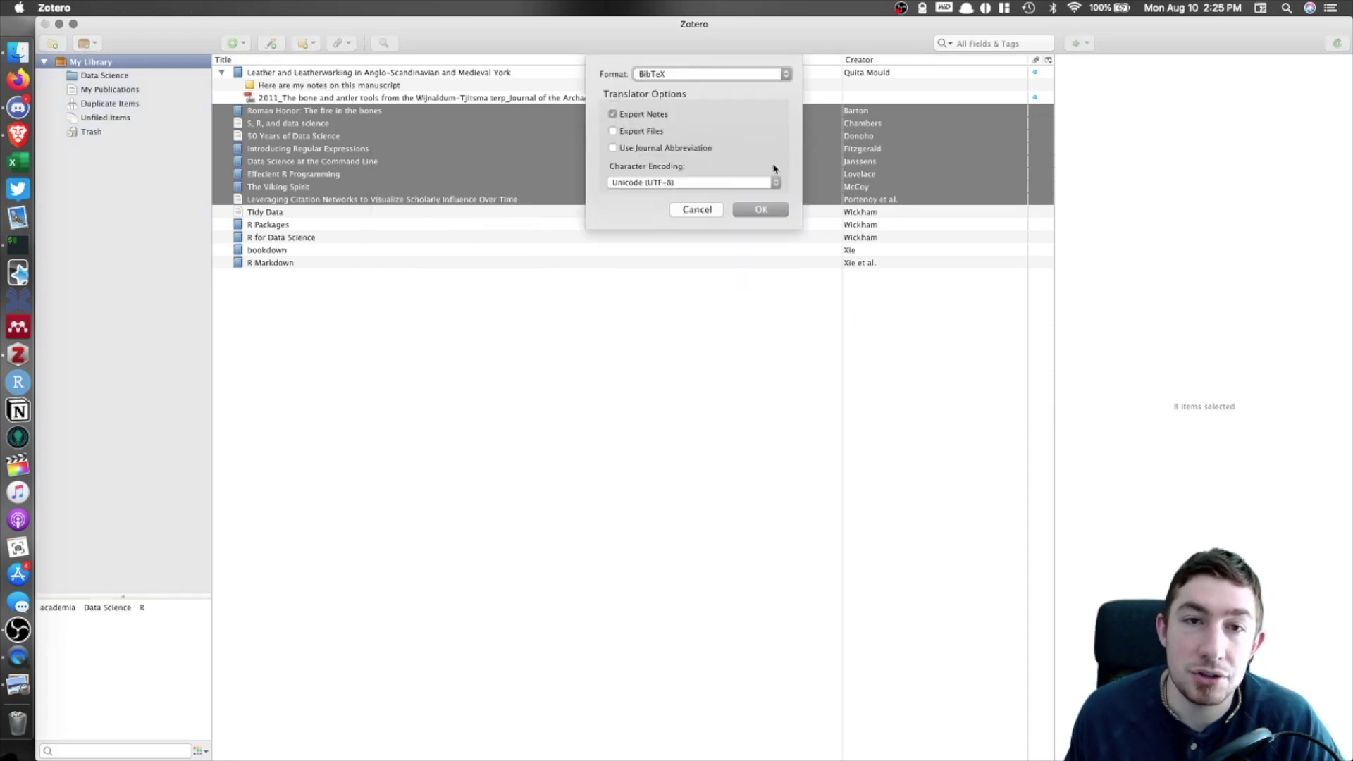
pyautogui.click(613, 114)
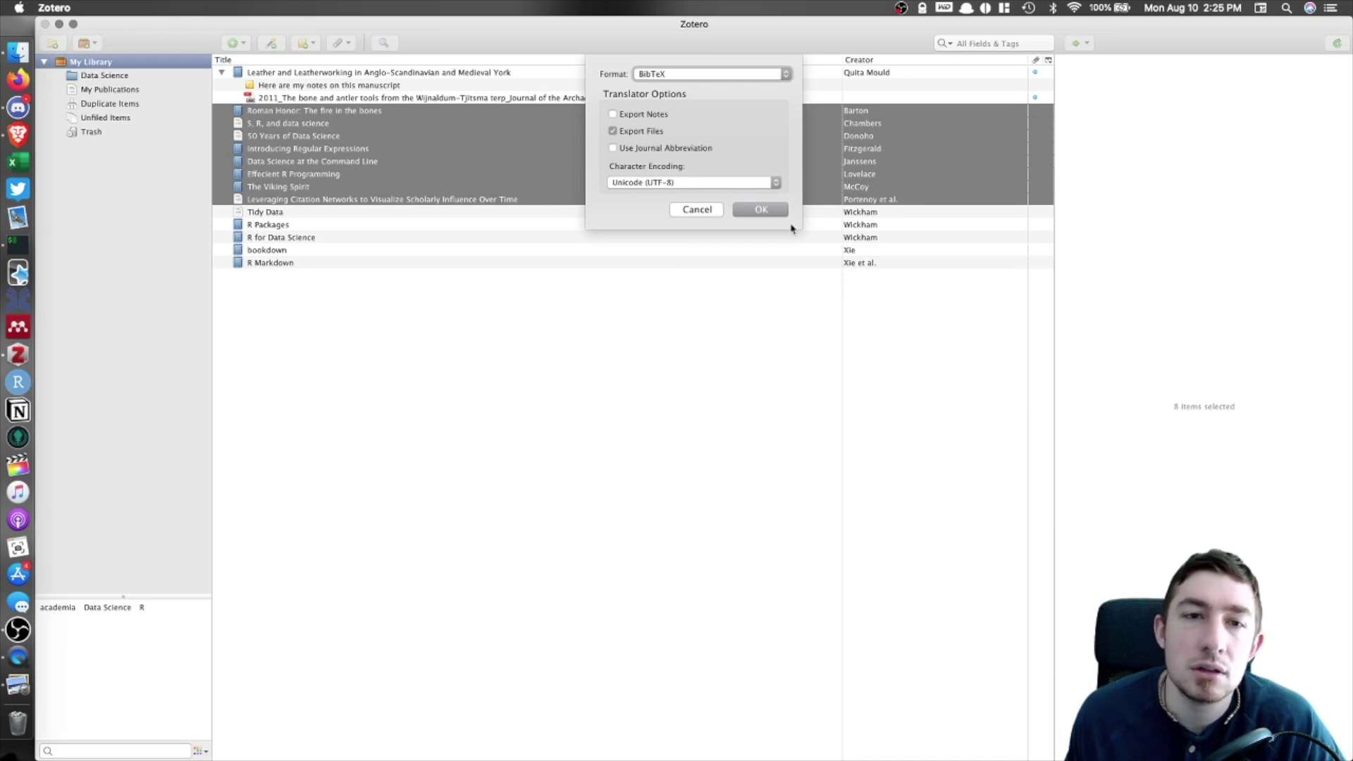
pyautogui.click(760, 210)
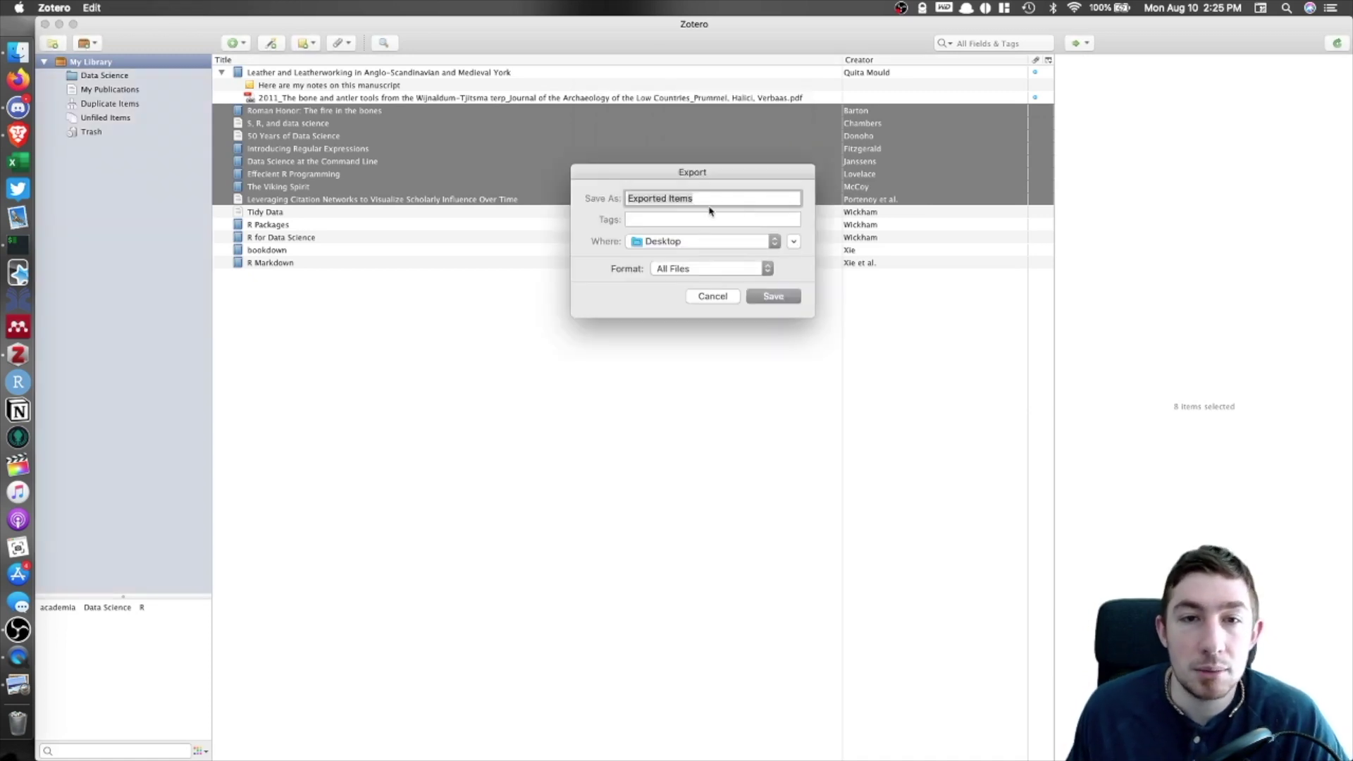
pyautogui.write('zotero')
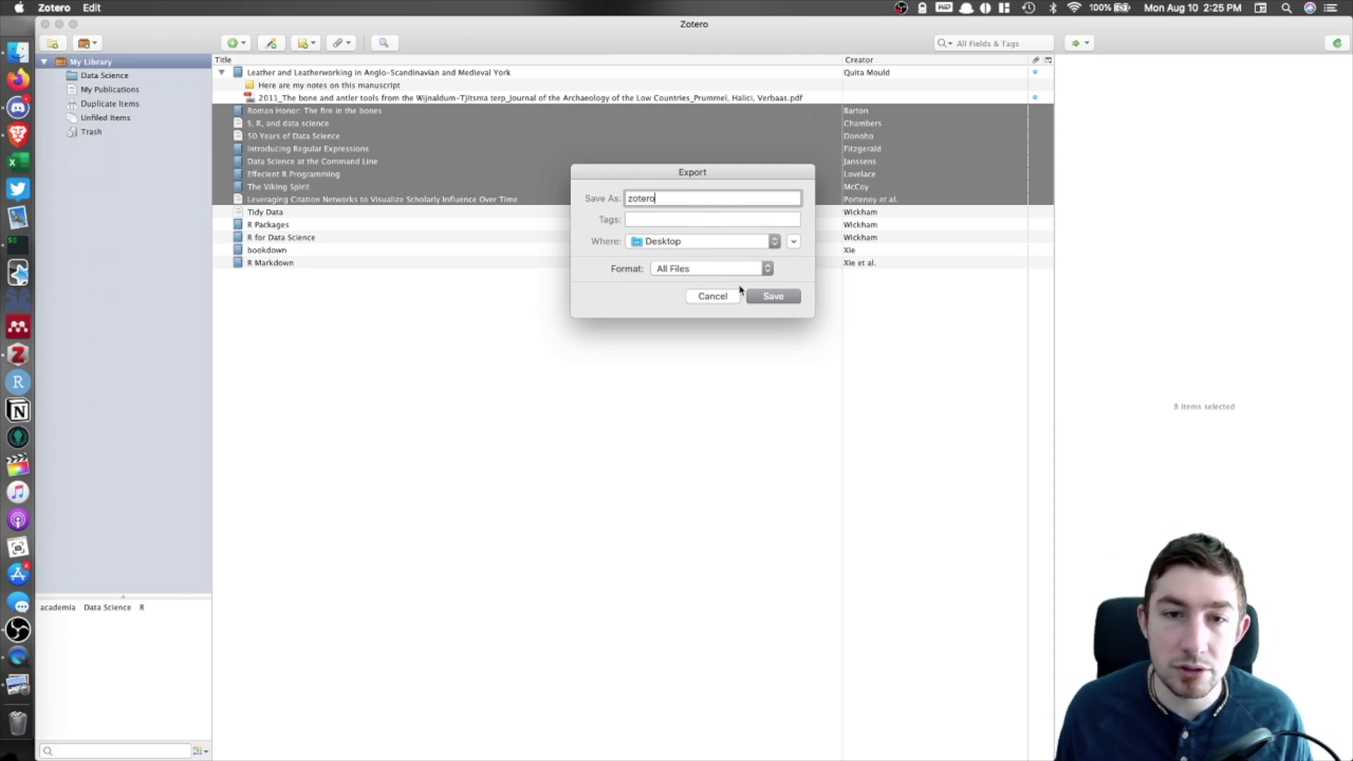
pyautogui.click(781, 298)
# Go to the Desktop, open the zotero export folder, and open zotero.bib in TextEdit.
pyautogui.hotkey('ctrl', 'Up')
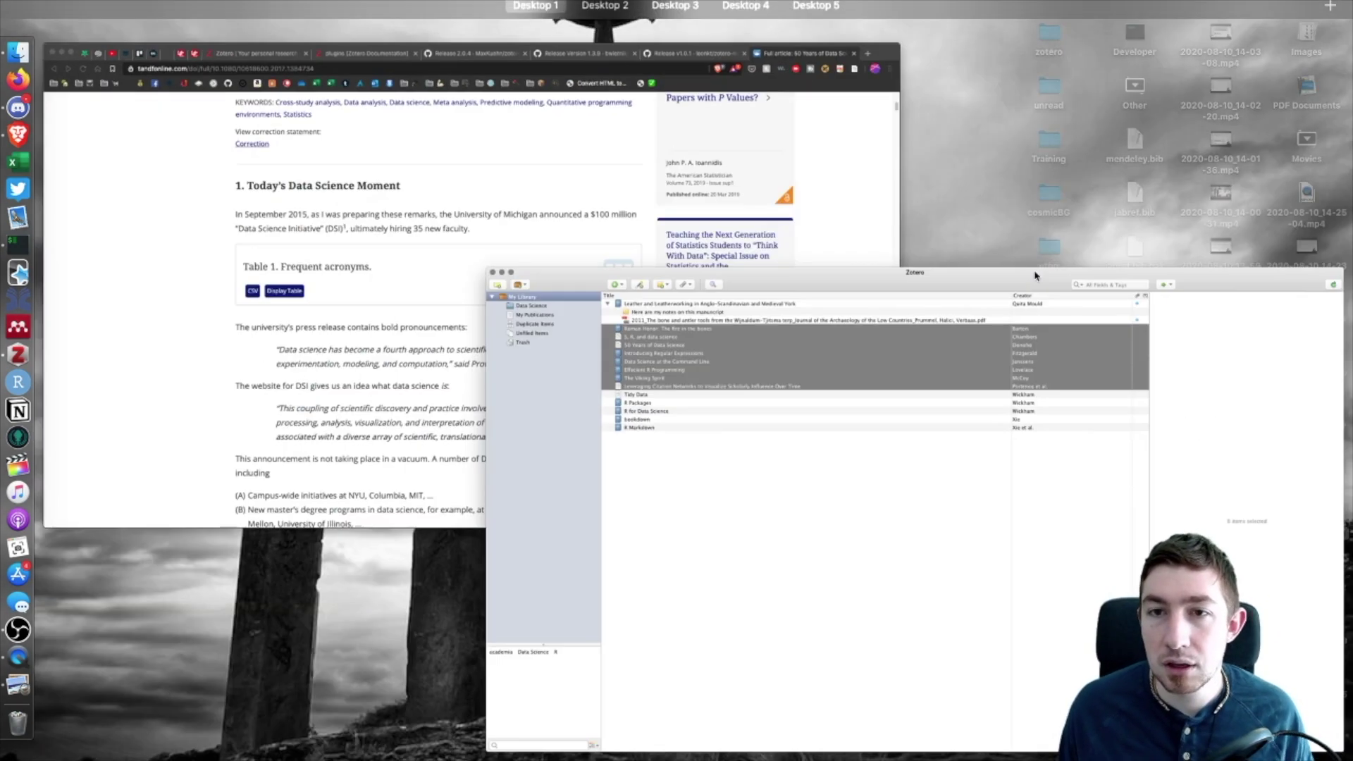
pyautogui.hotkey('ctrl', 'Right')
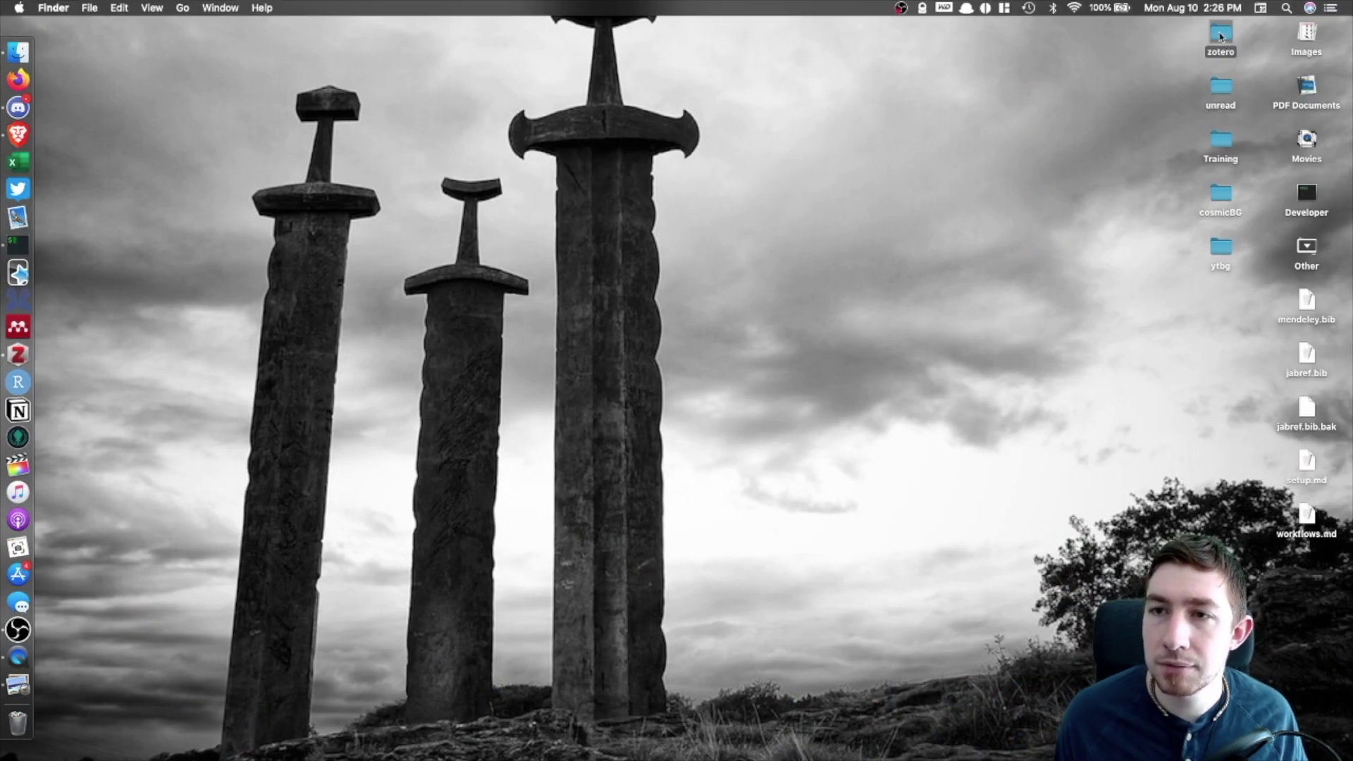
pyautogui.doubleClick(1220, 35)
pyautogui.click(347, 103)
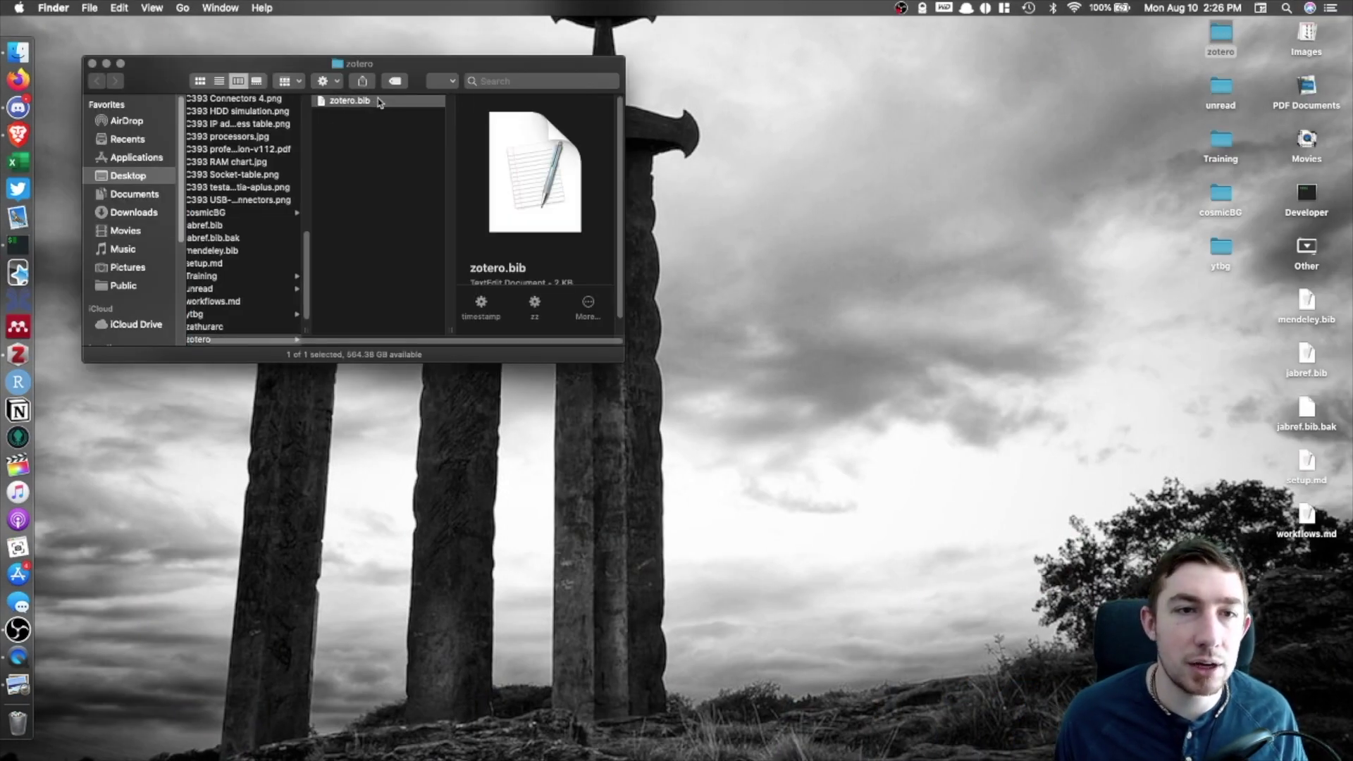
pyautogui.rightClick(374, 100)
pyautogui.moveTo(438, 123)
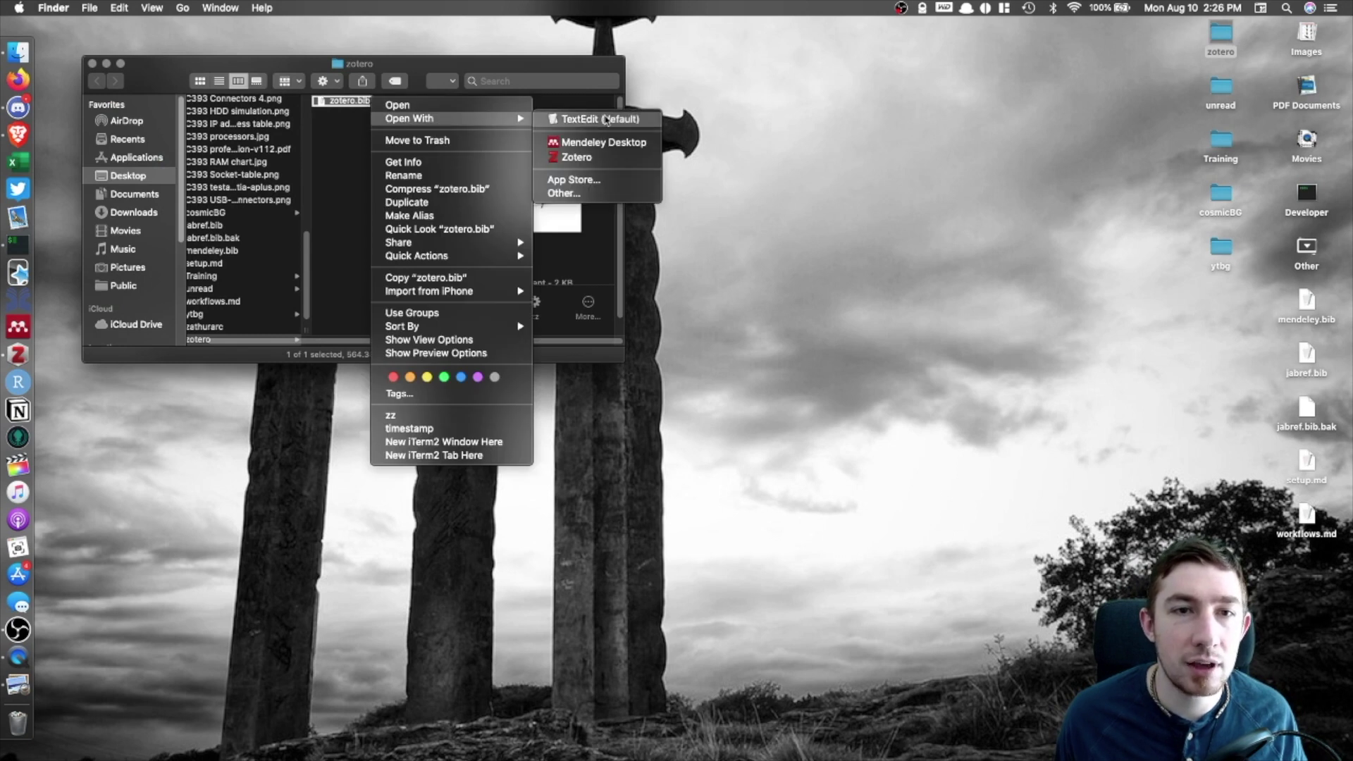
pyautogui.click(606, 120)
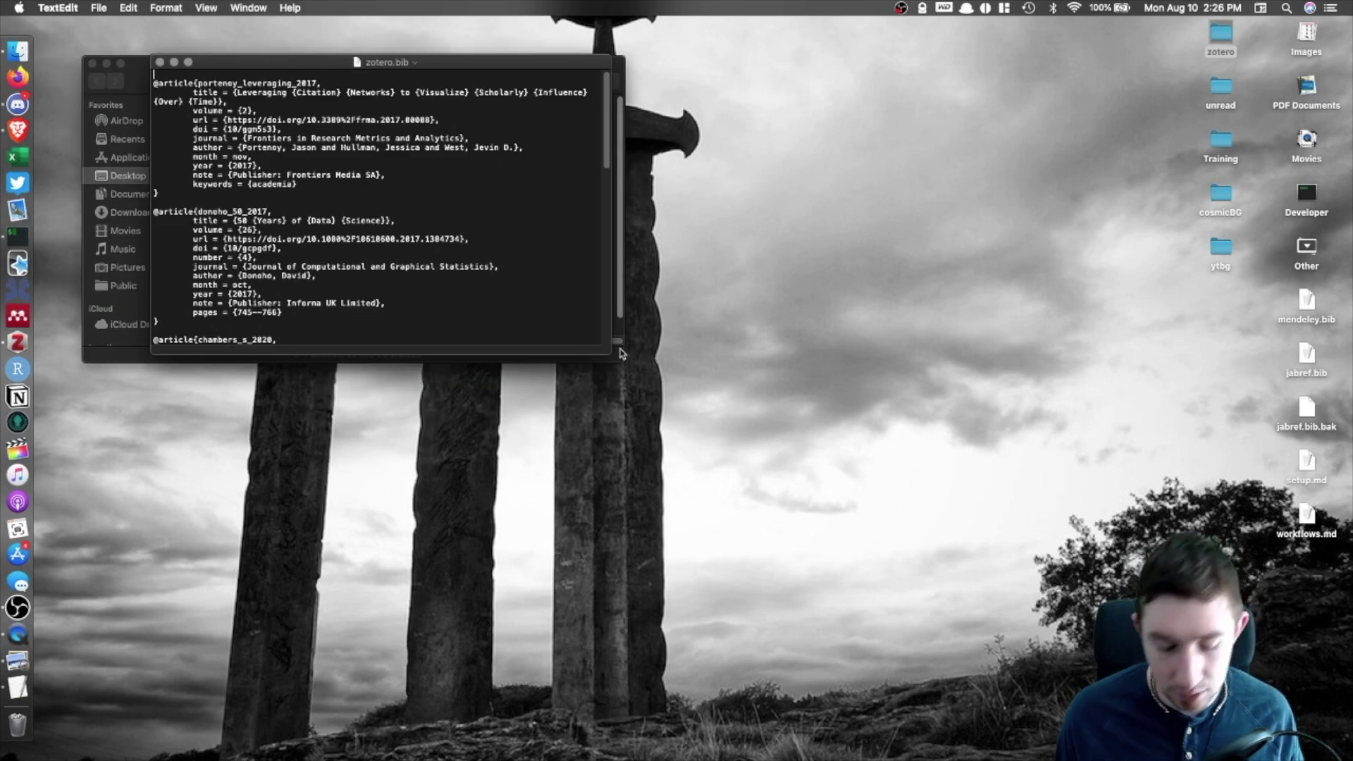
# Maximize zotero.bib, review its BibTeX entries, close it, and return to Zotero with the leatherworking book selected.
pyautogui.hotkey('ctrl', 'alt', 'Return')
pyautogui.scroll(-3, 300, 171)
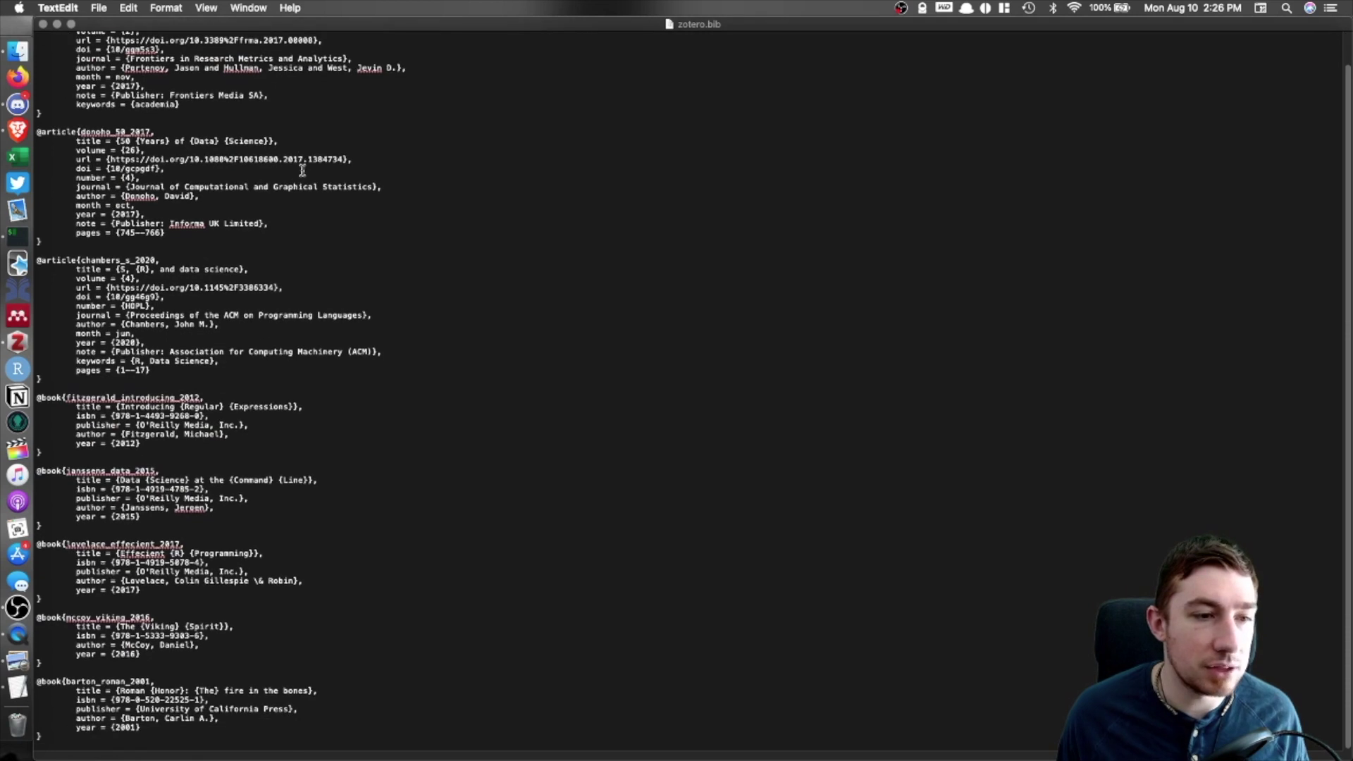
pyautogui.scroll(2, 271, 536)
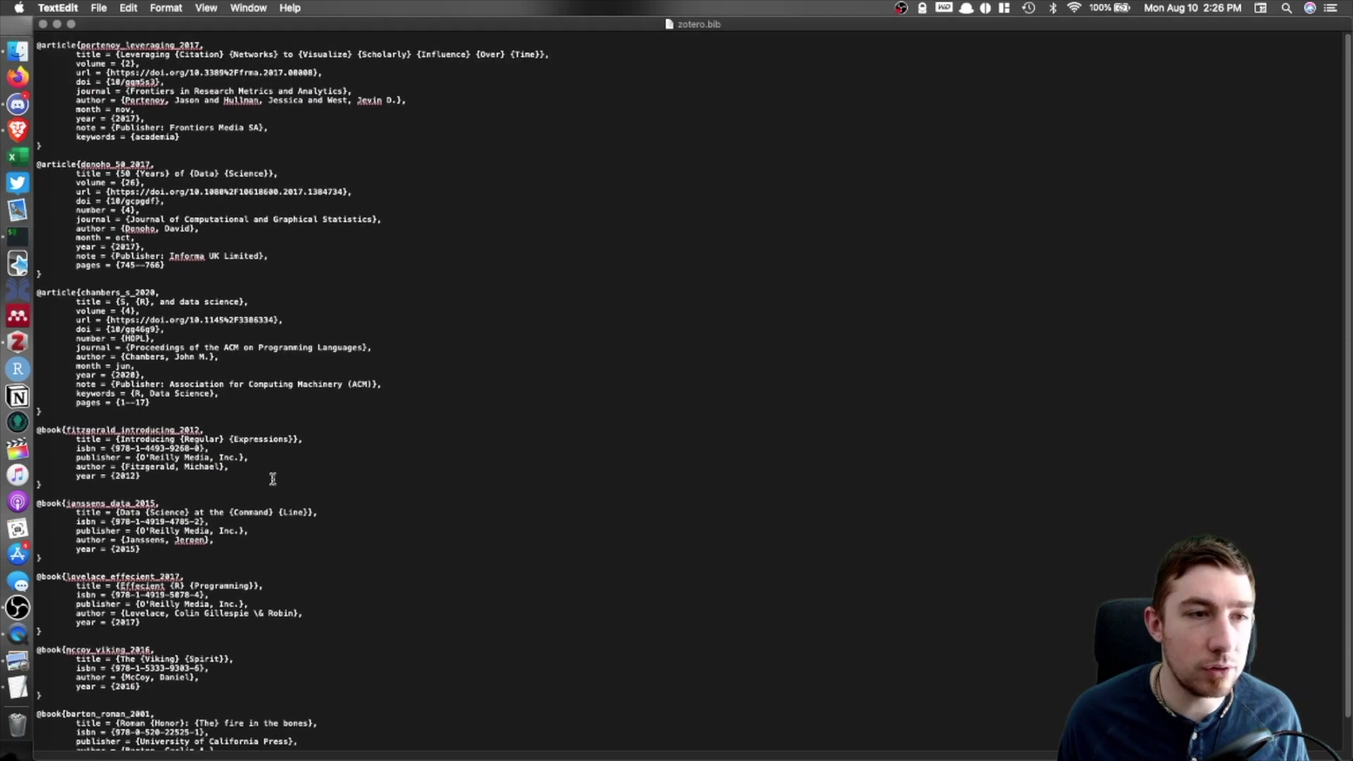
pyautogui.click(43, 24)
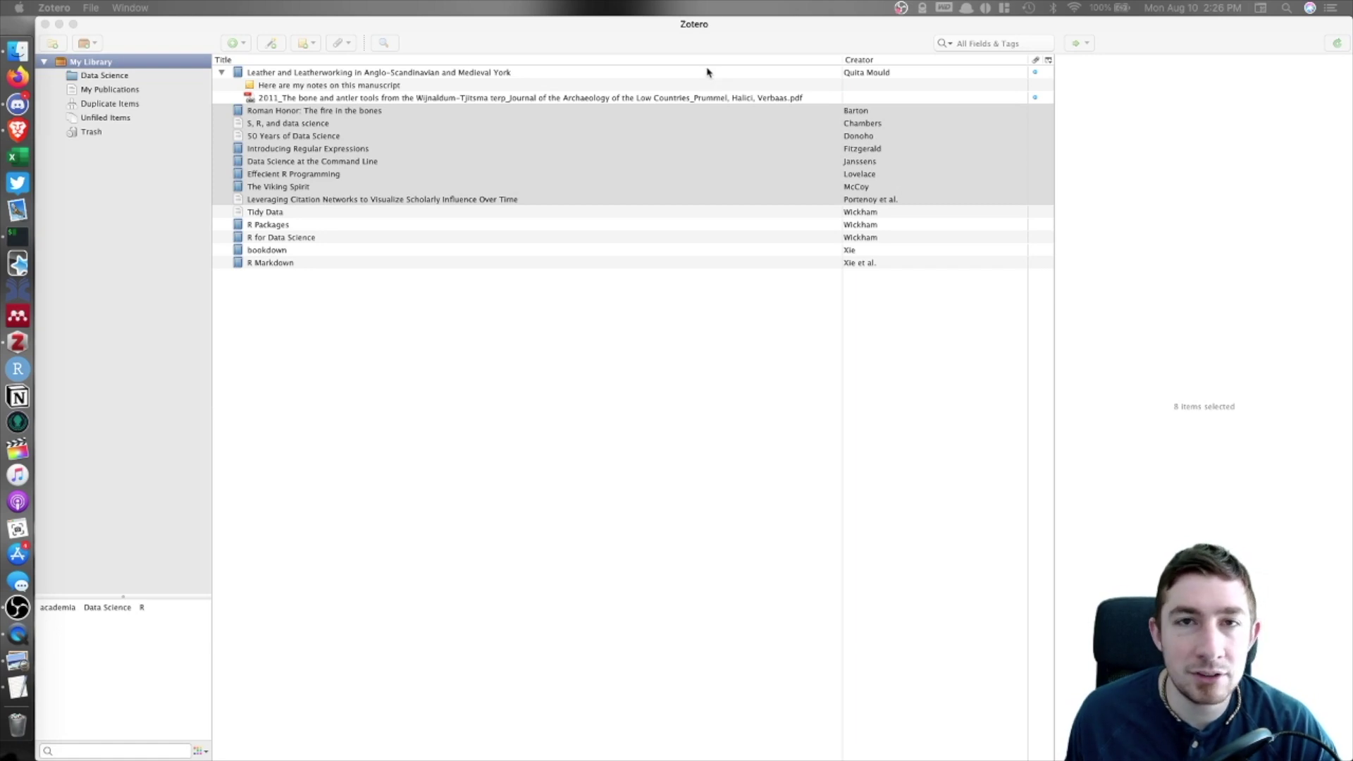
pyautogui.click(623, 72)
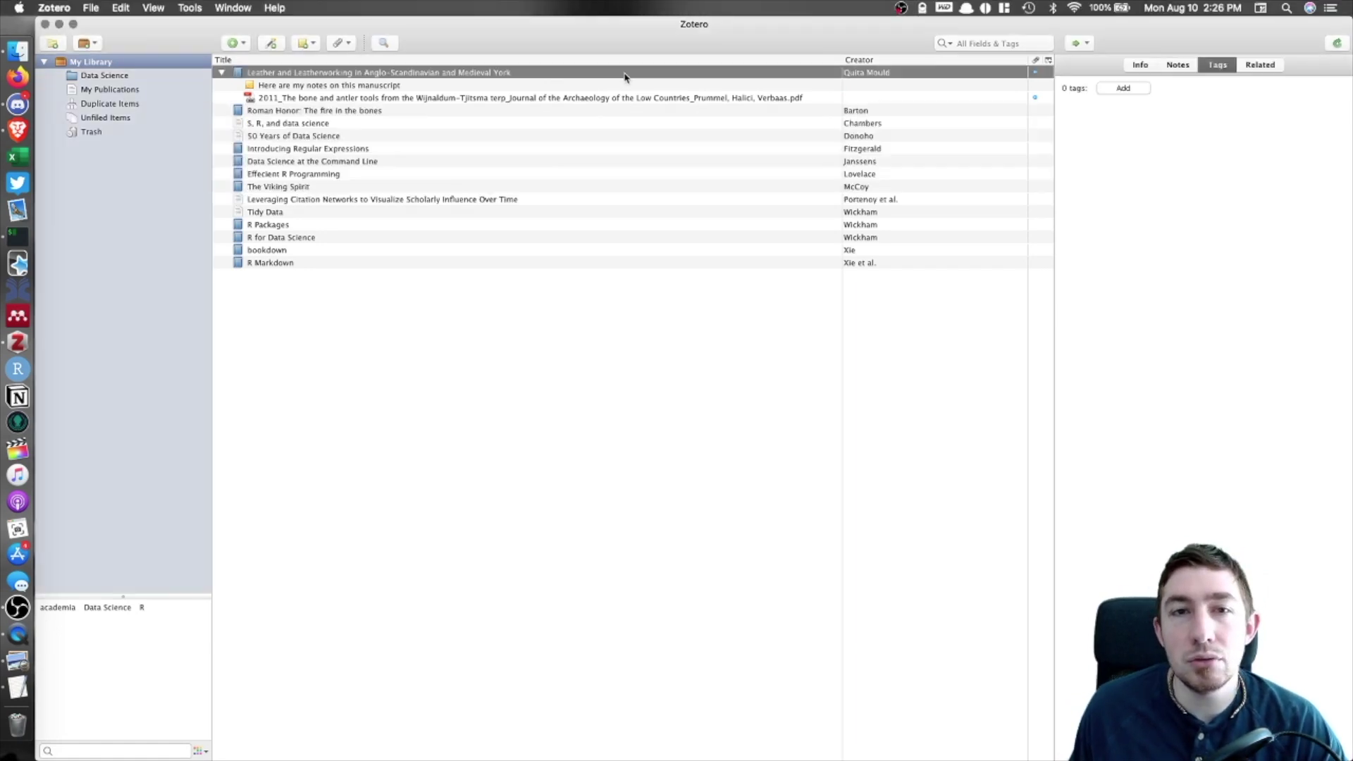
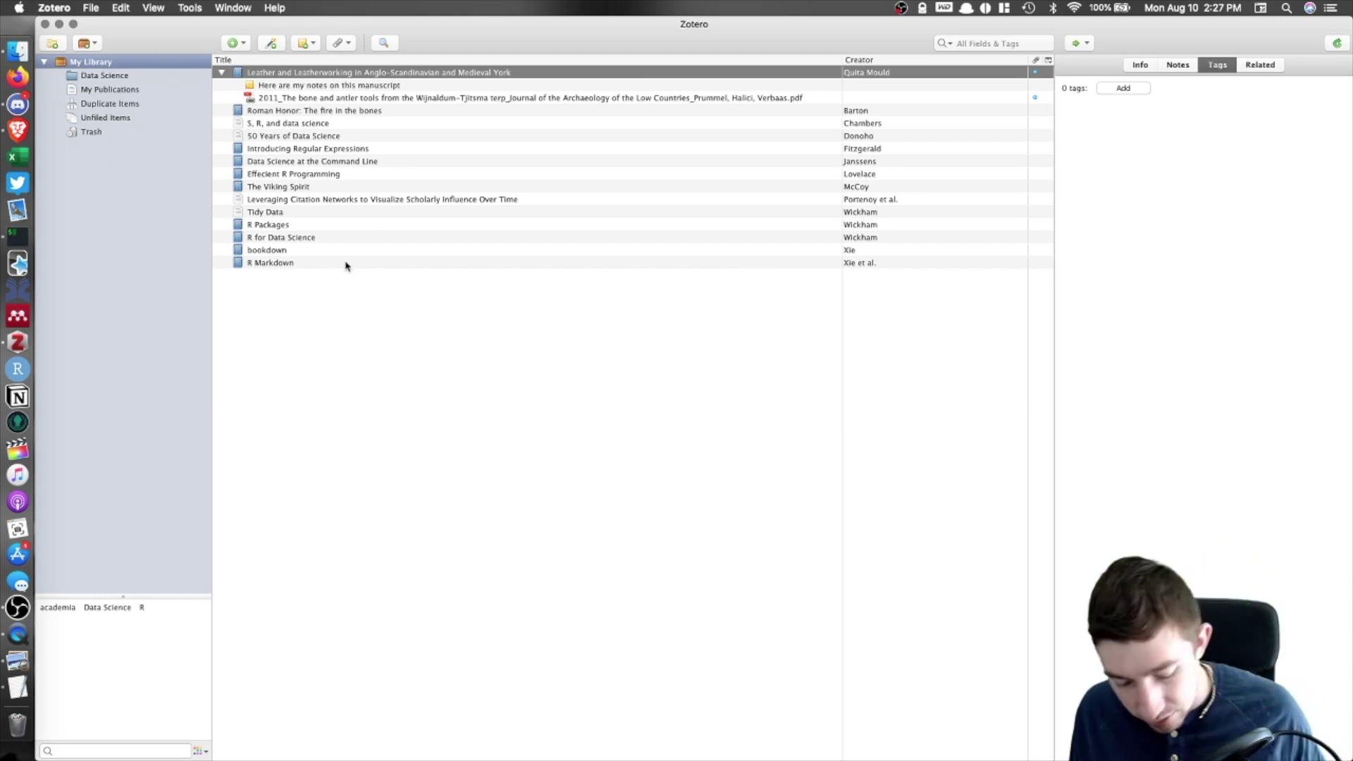
# Export all items in My Library as Zotero RDF with notes and files, saving to the Desktop as zoteroexport.
pyautogui.press('super+a')
pyautogui.rightClick(363, 142)
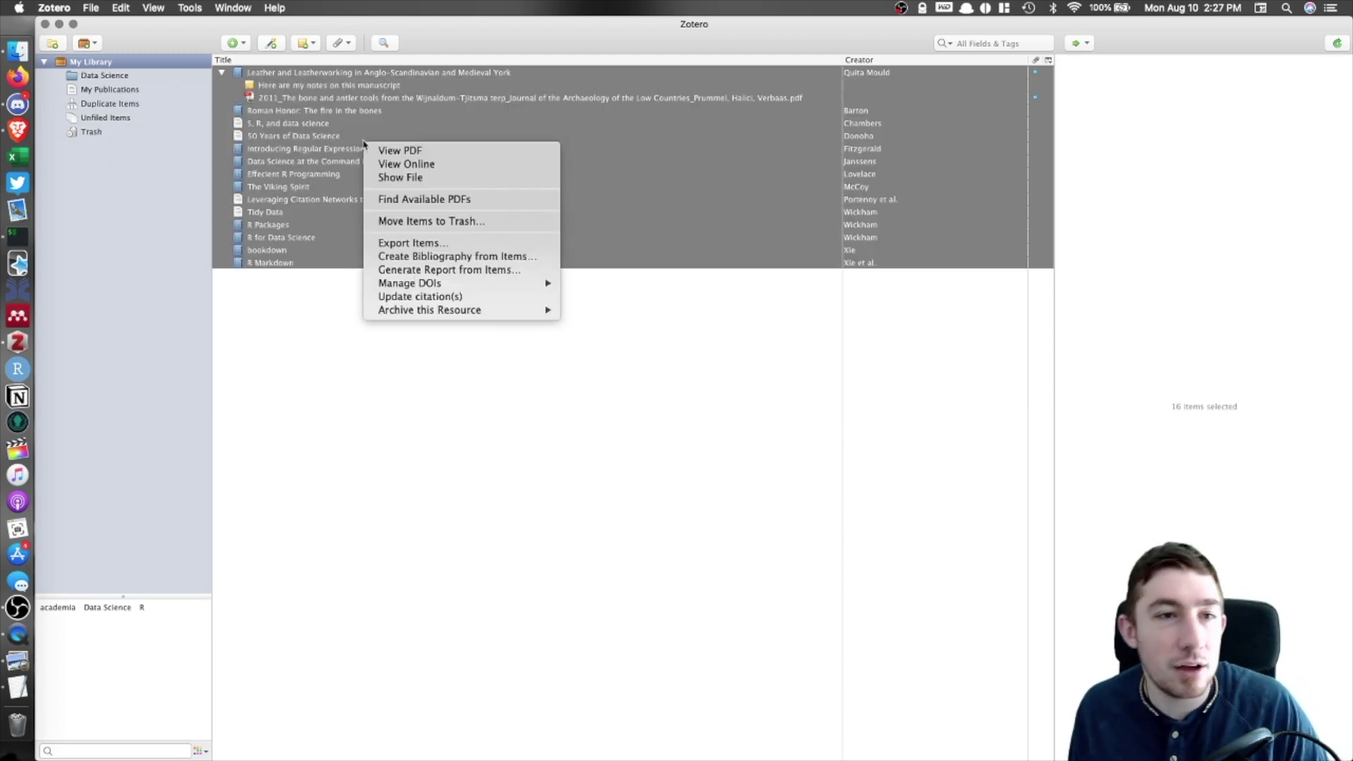
pyautogui.click(443, 242)
pyautogui.click(678, 75)
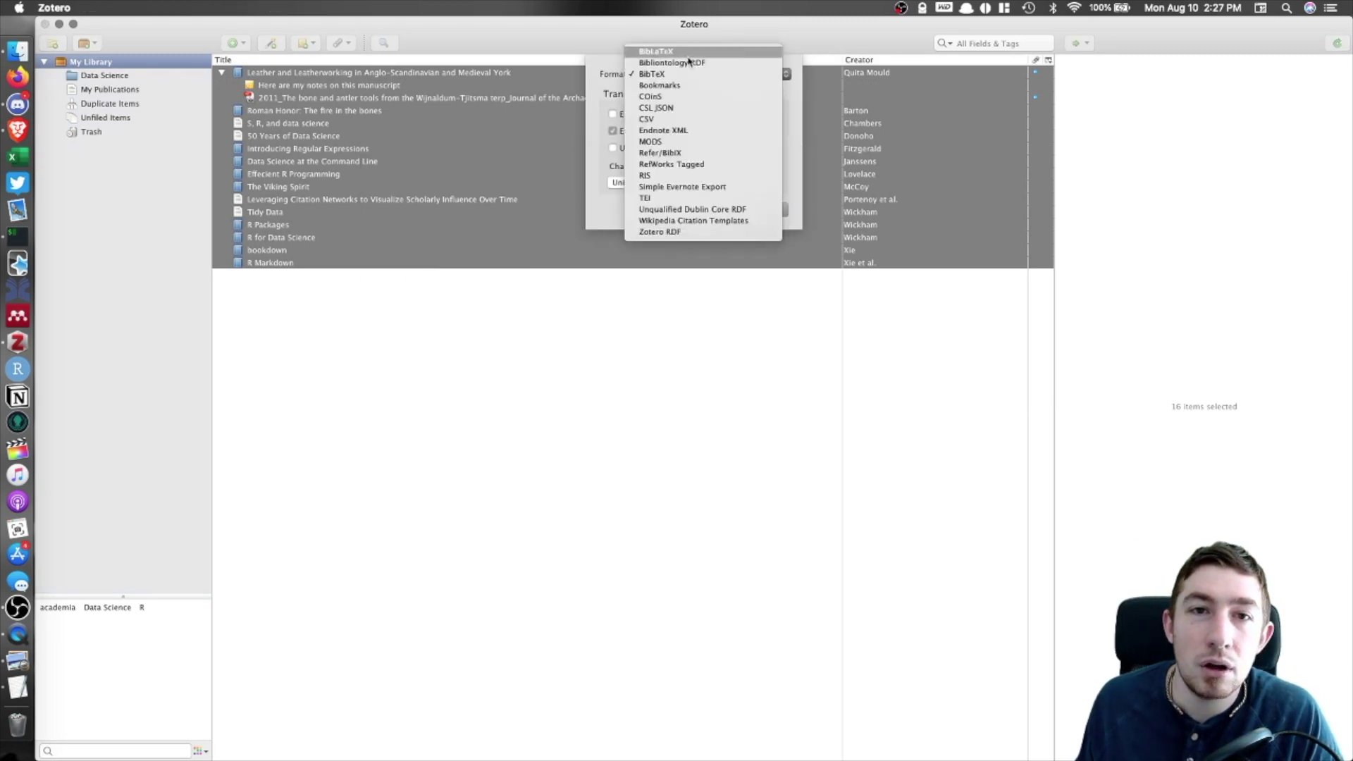
pyautogui.click(694, 220)
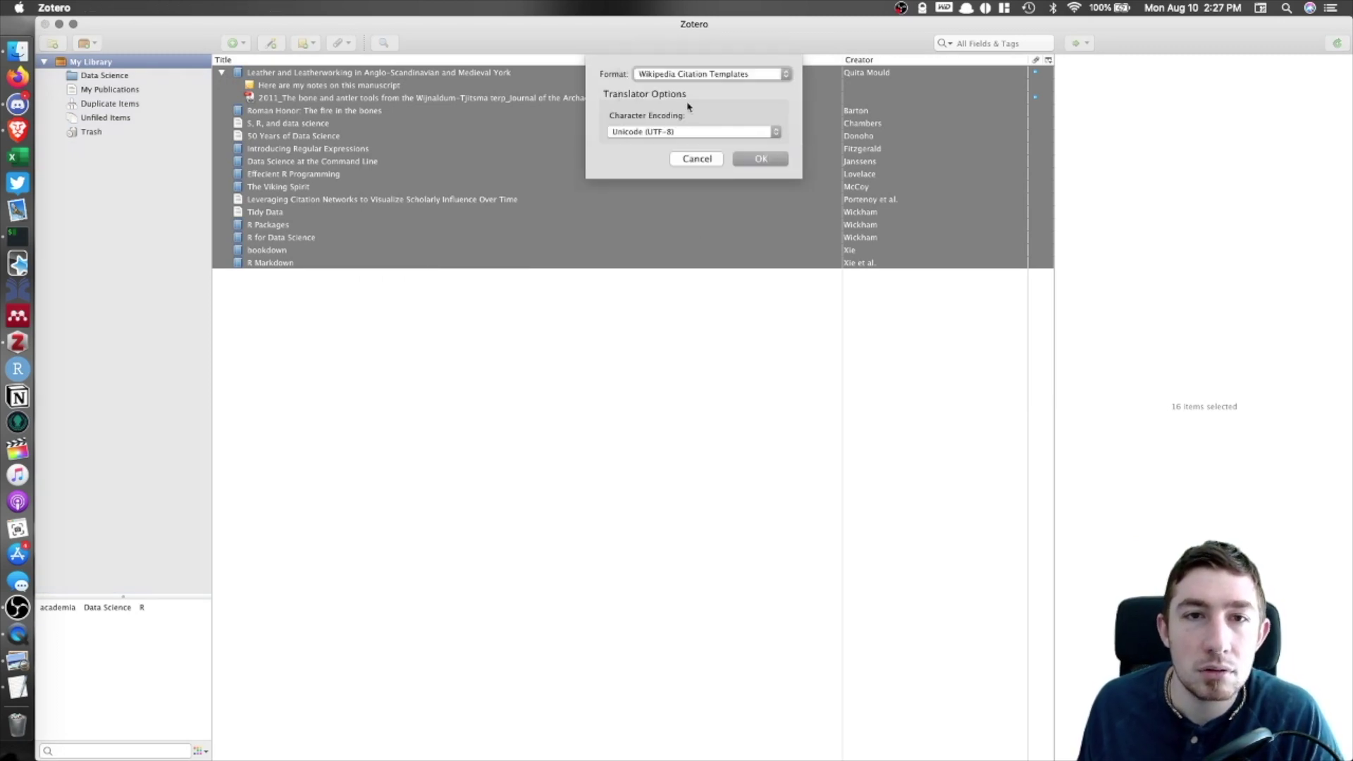
pyautogui.click(693, 77)
pyautogui.click(675, 275)
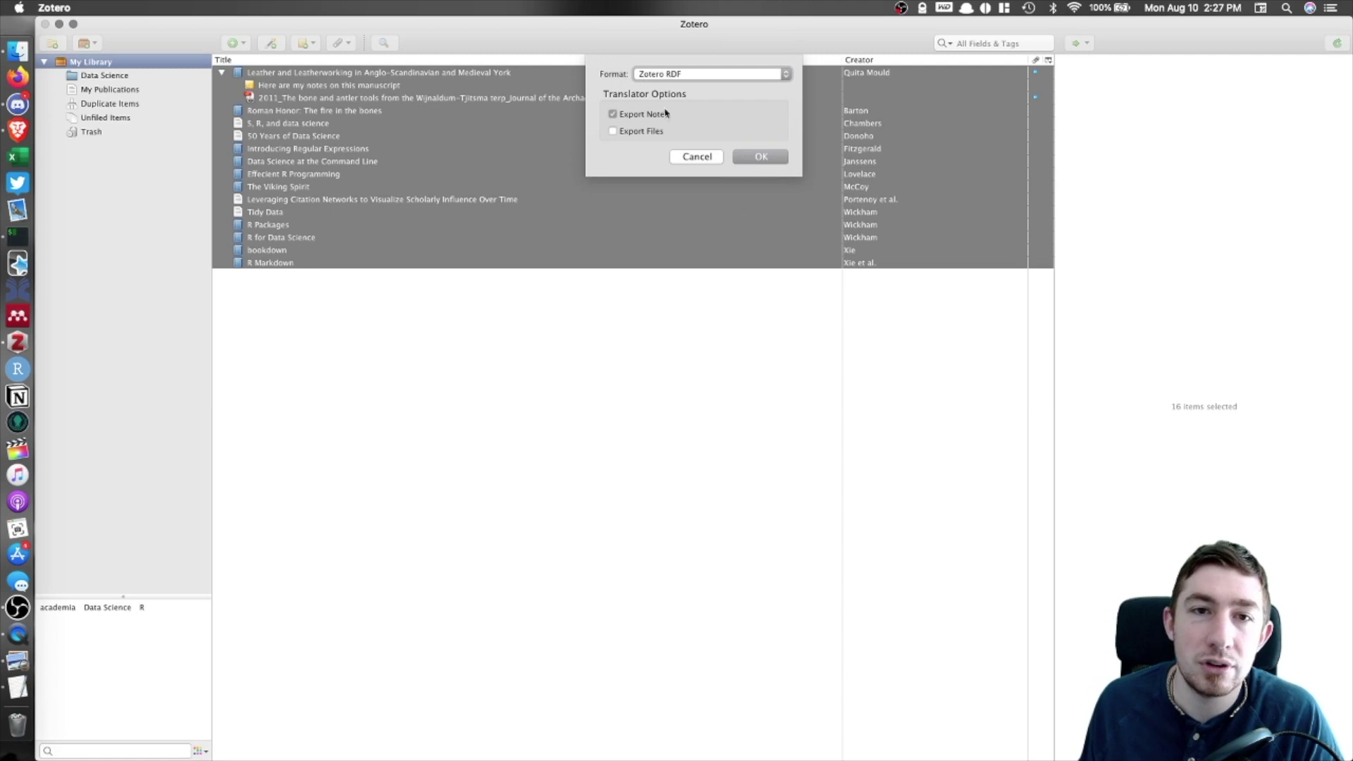
pyautogui.click(613, 131)
pyautogui.click(760, 157)
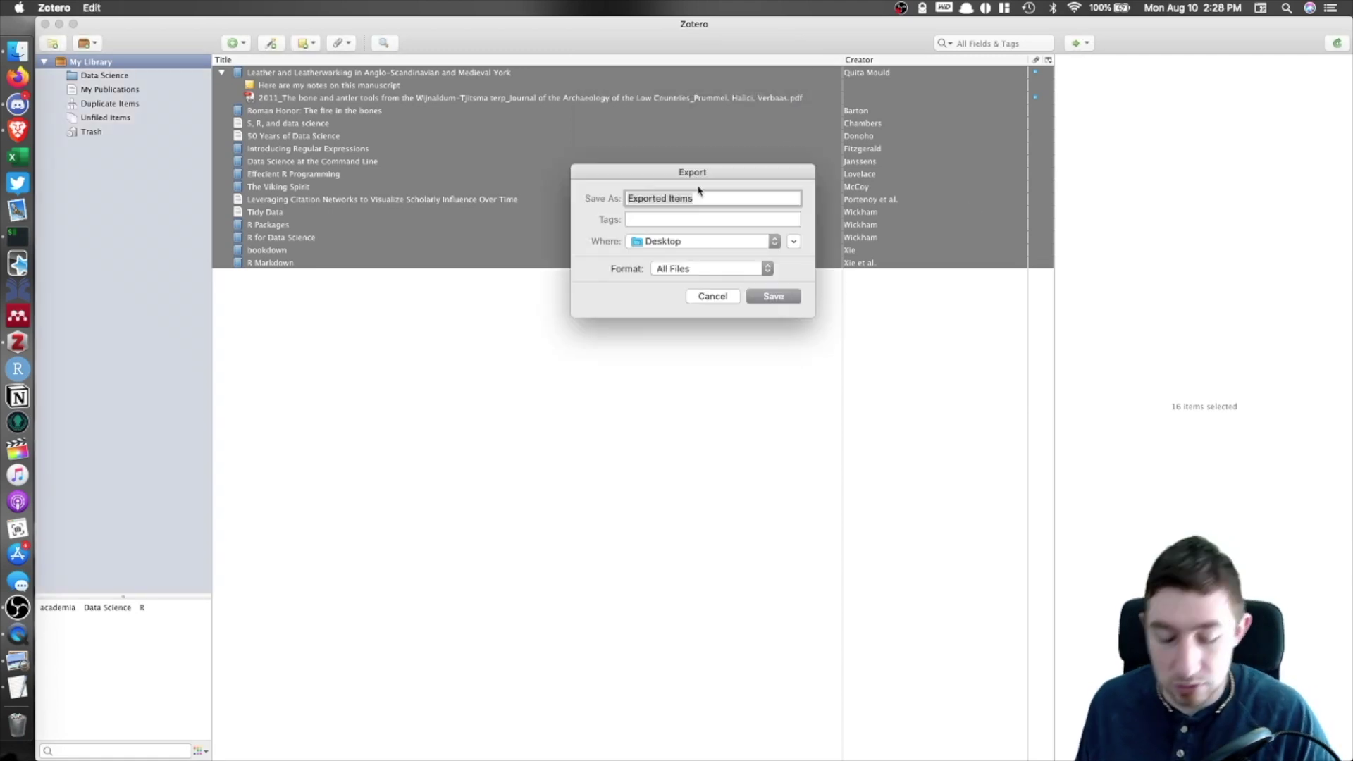
pyautogui.write('zoteroexport')
pyautogui.click(773, 295)
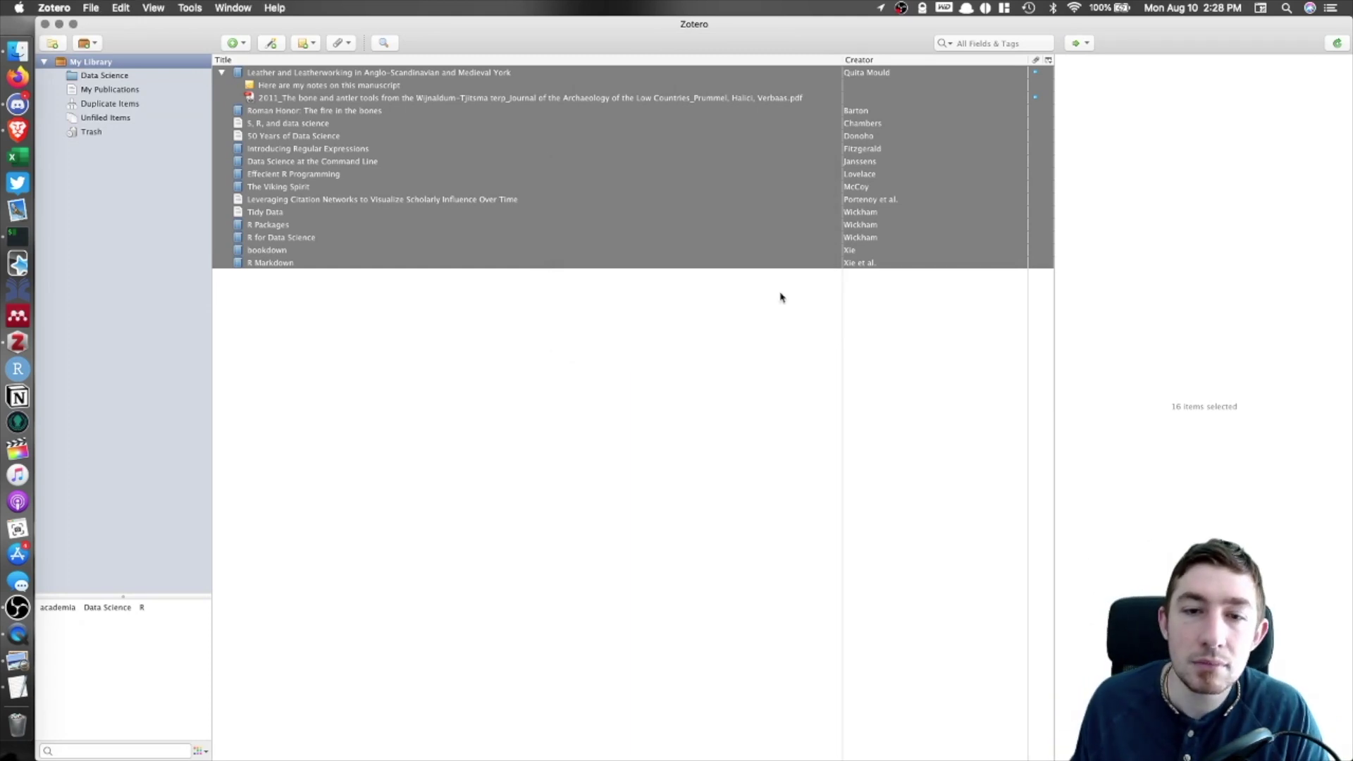
# Open the zoteroexport folder on the Desktop and check the attached PDF inside its files/15 subfolder.
pyautogui.hotkey('ctrl', 'Right')
pyautogui.hotkey('ctrl', 'Right')
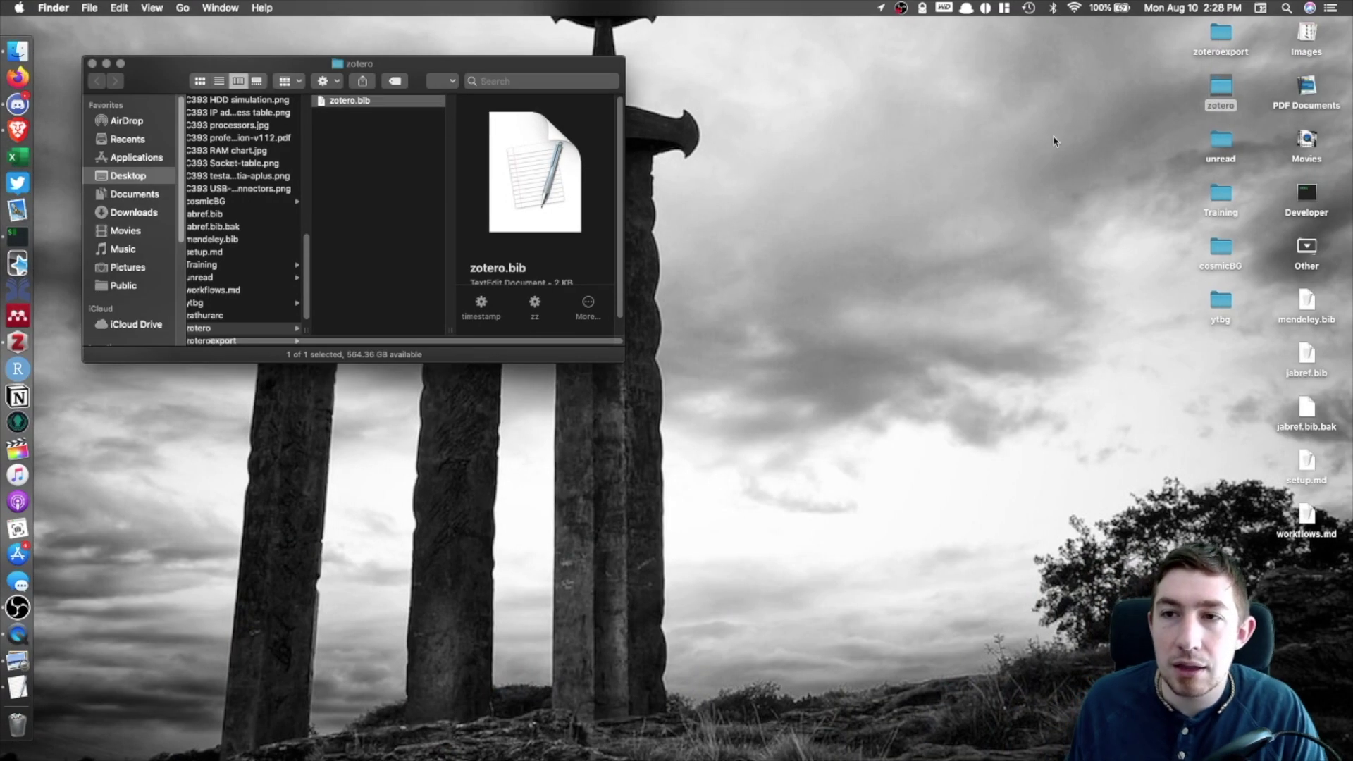
pyautogui.doubleClick(1223, 52)
pyautogui.doubleClick(1223, 43)
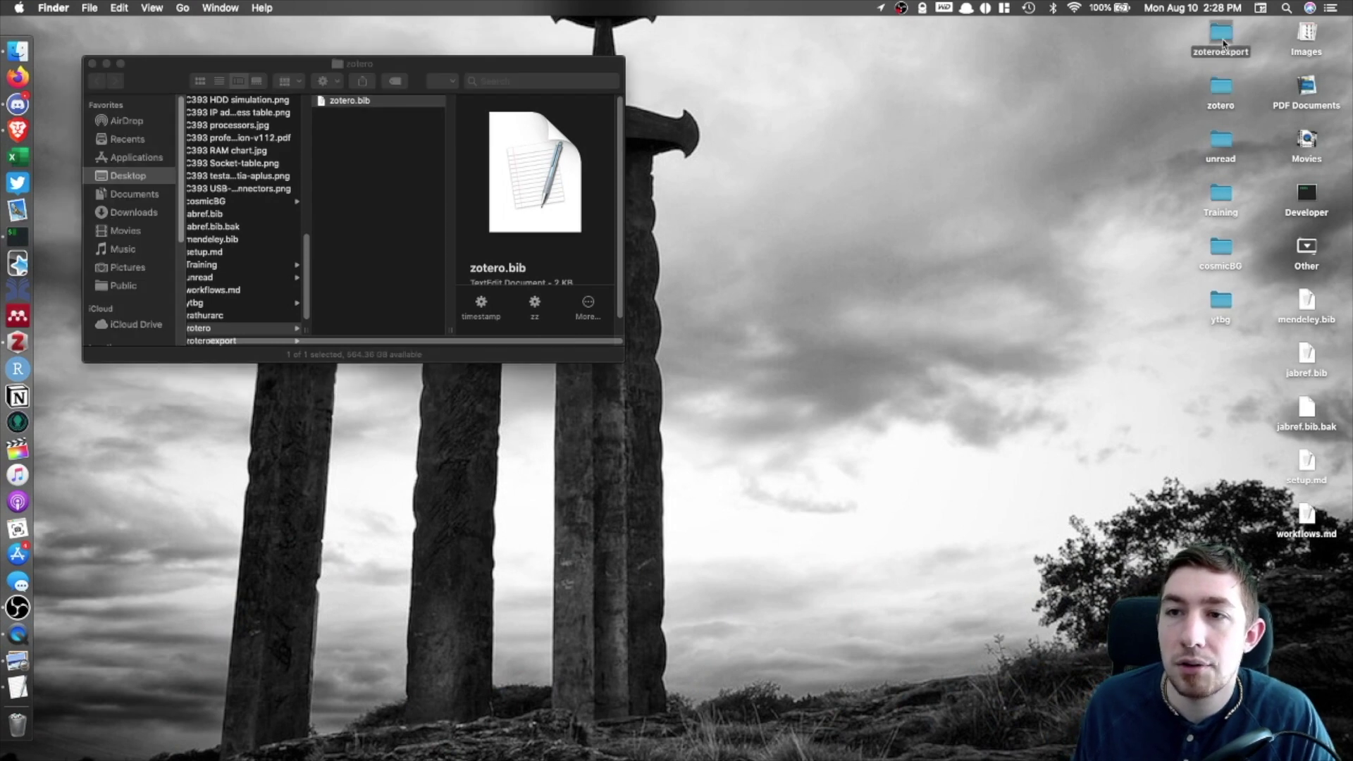
pyautogui.click(413, 133)
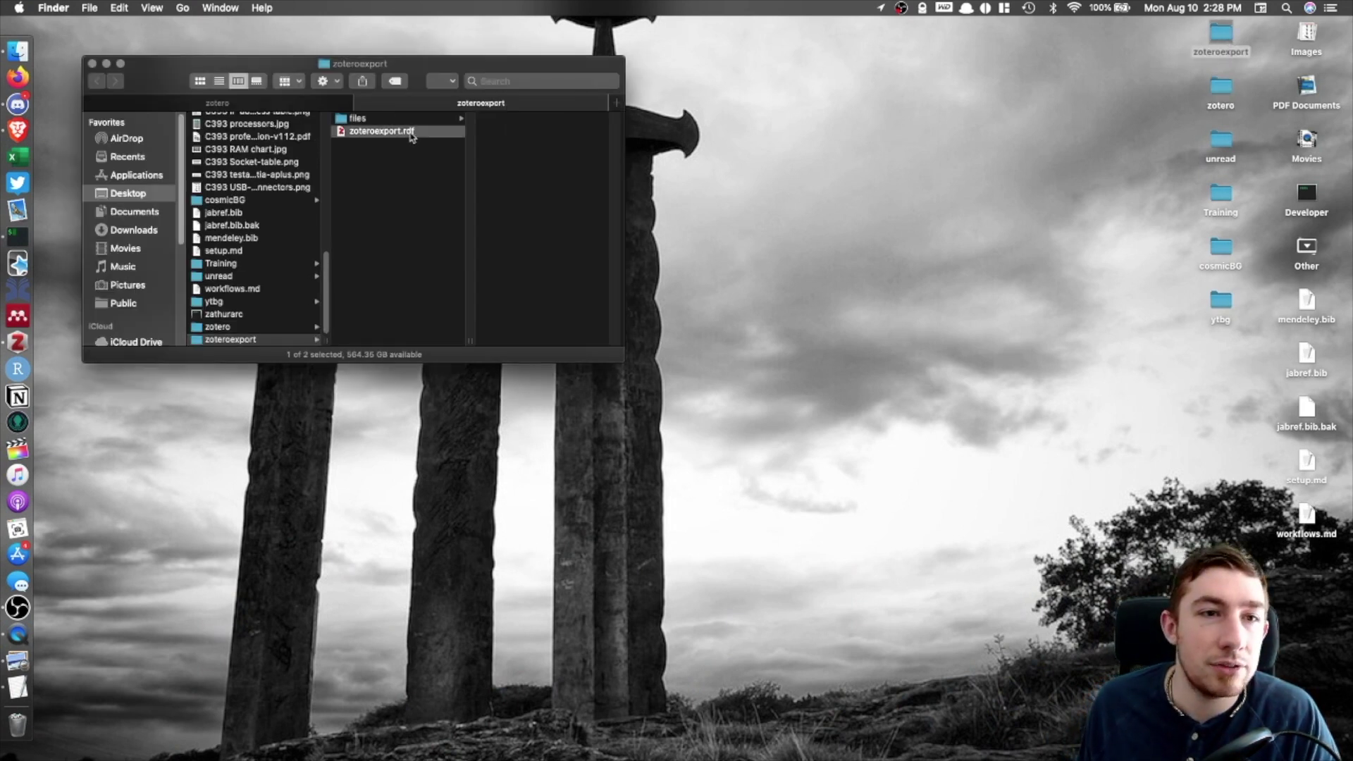
pyautogui.click(444, 120)
pyautogui.click(499, 120)
pyautogui.click(560, 121)
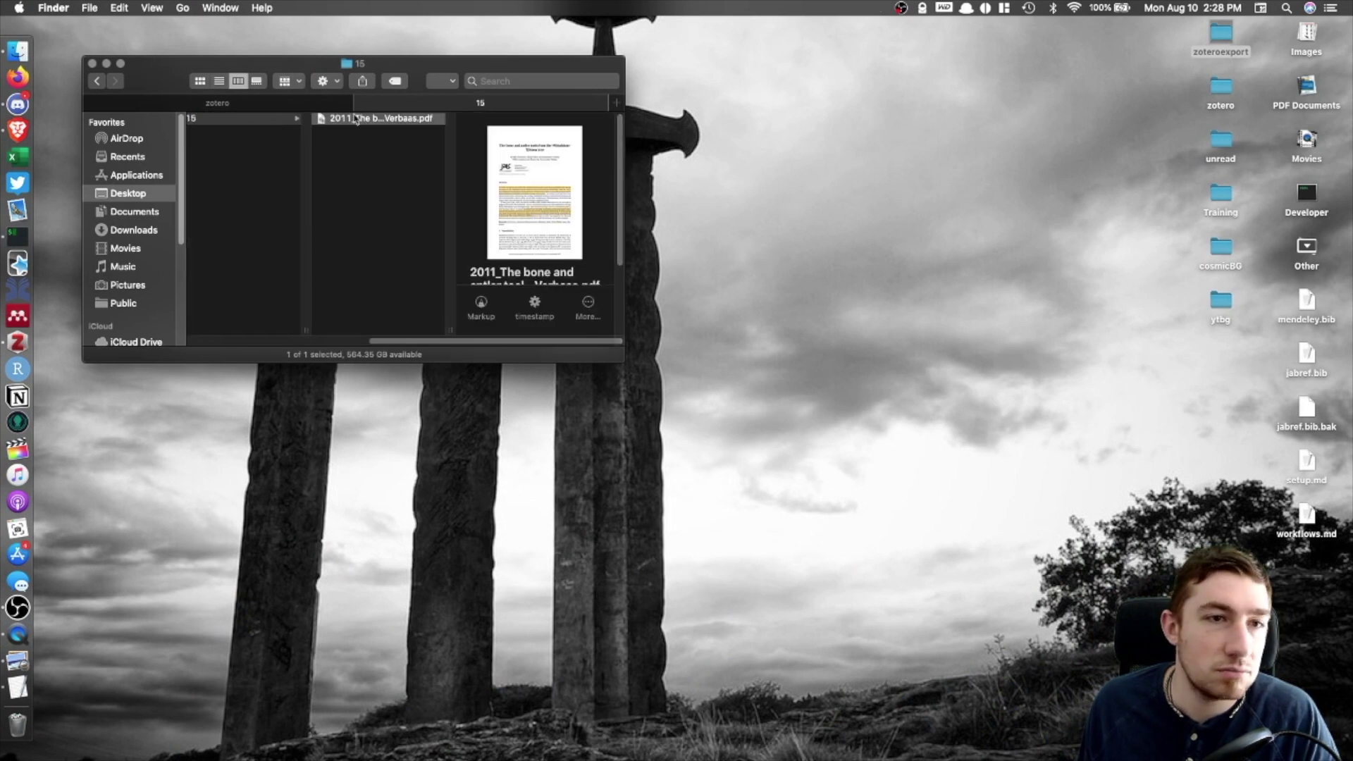
pyautogui.hscroll(-5, 343, 348)
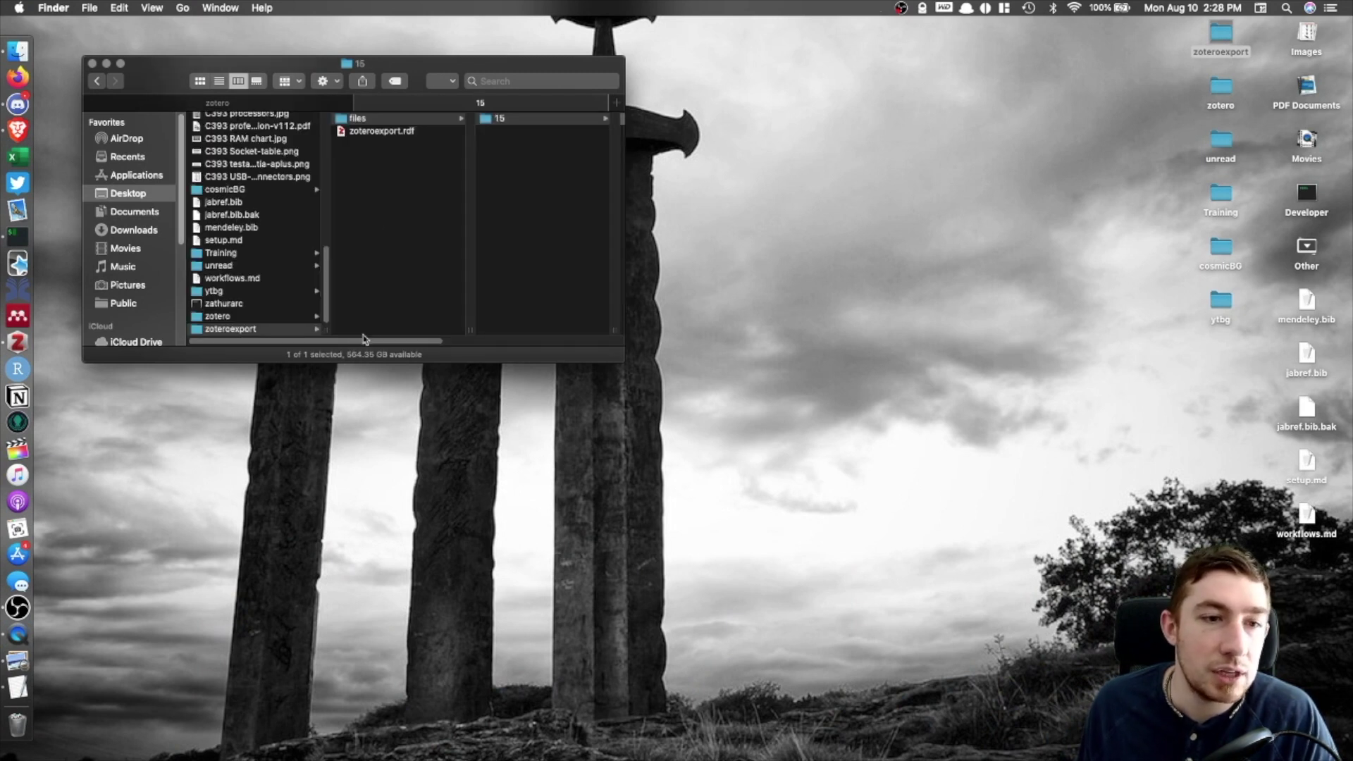
# Open zoteroexport.rdf with TextEdit by searching for "text" among the other applications.
pyautogui.click(397, 133)
pyautogui.rightClick(392, 133)
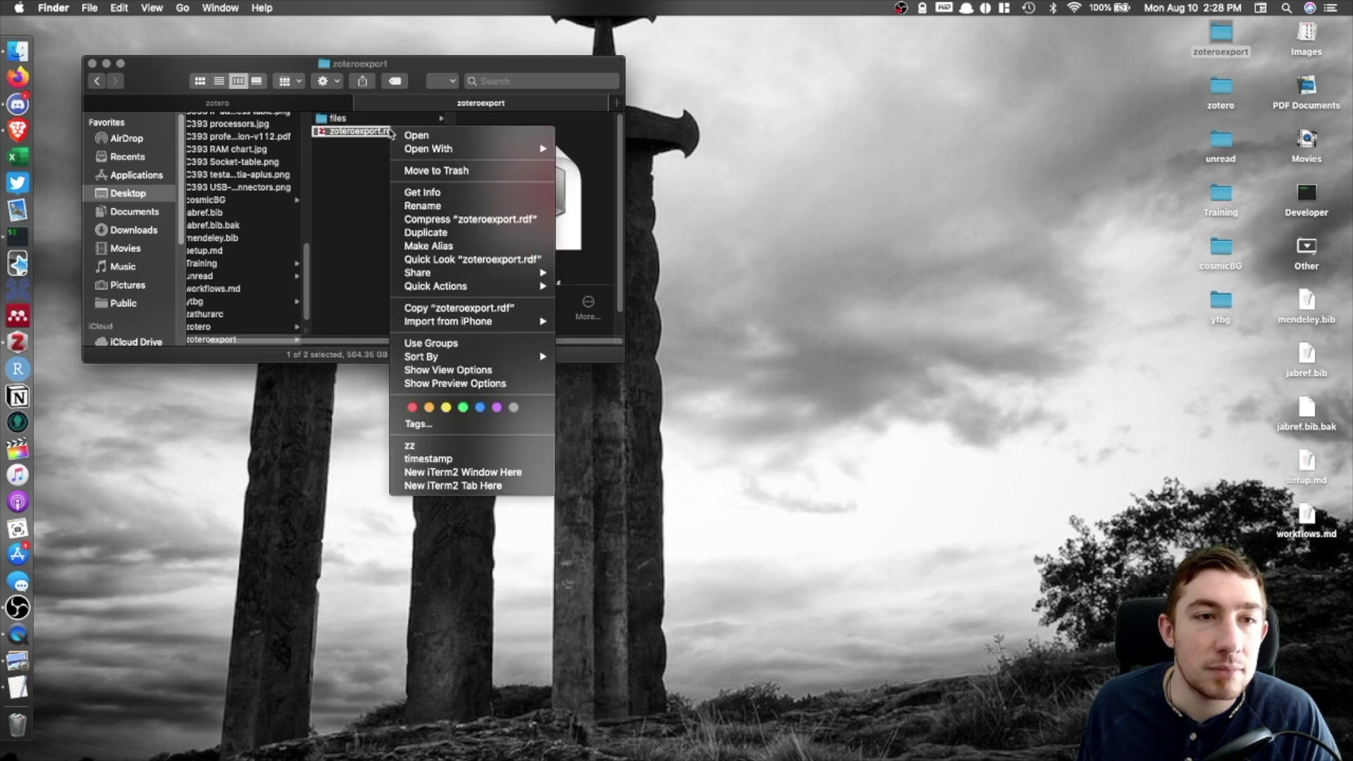
pyautogui.moveTo(469, 149)
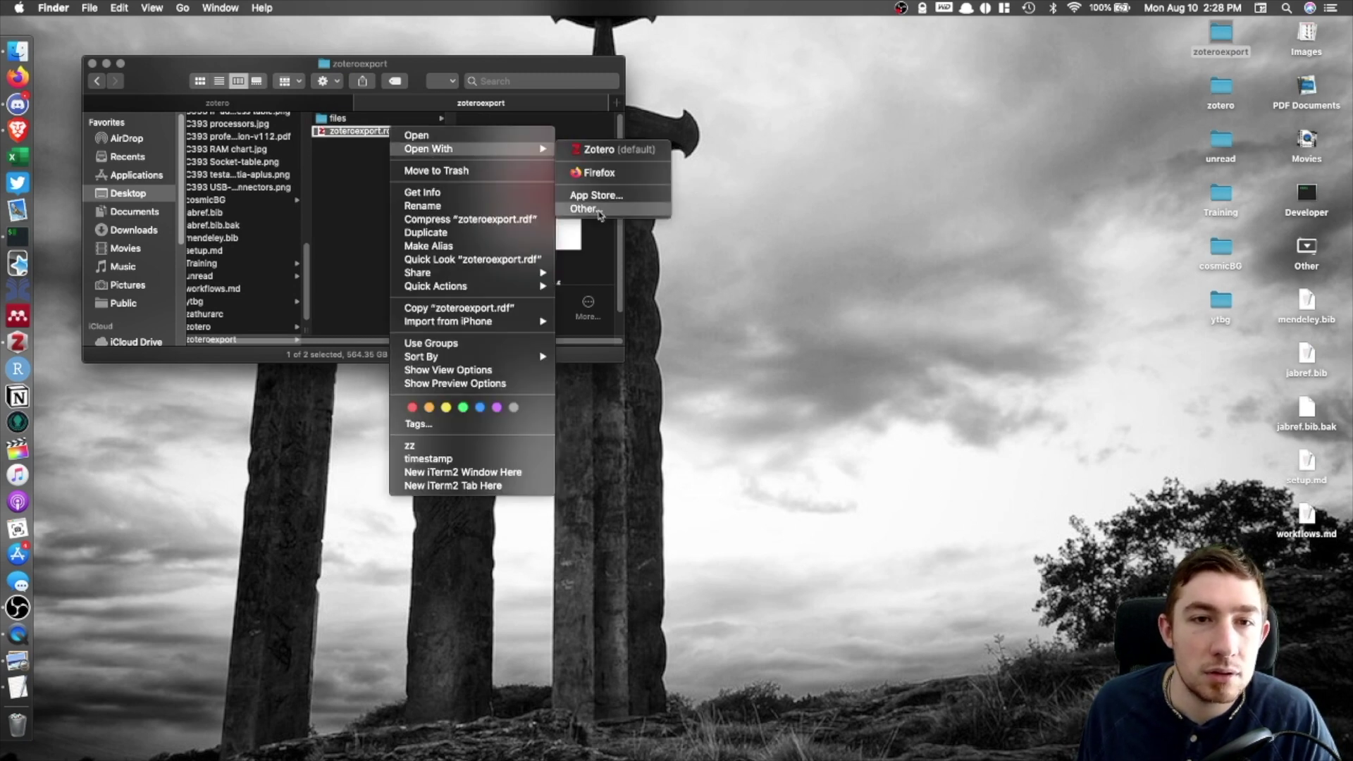
pyautogui.click(585, 209)
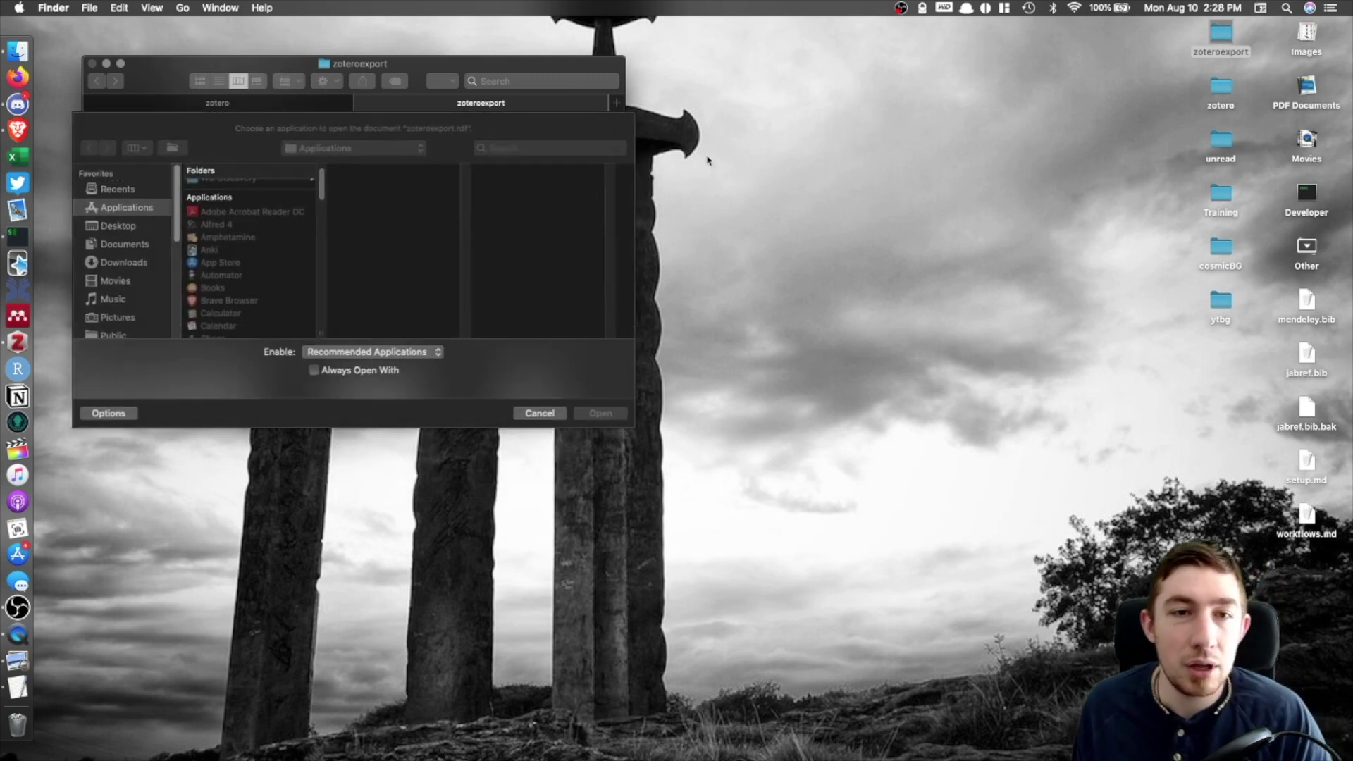
pyautogui.click(567, 149)
pyautogui.write('text')
pyautogui.click(259, 211)
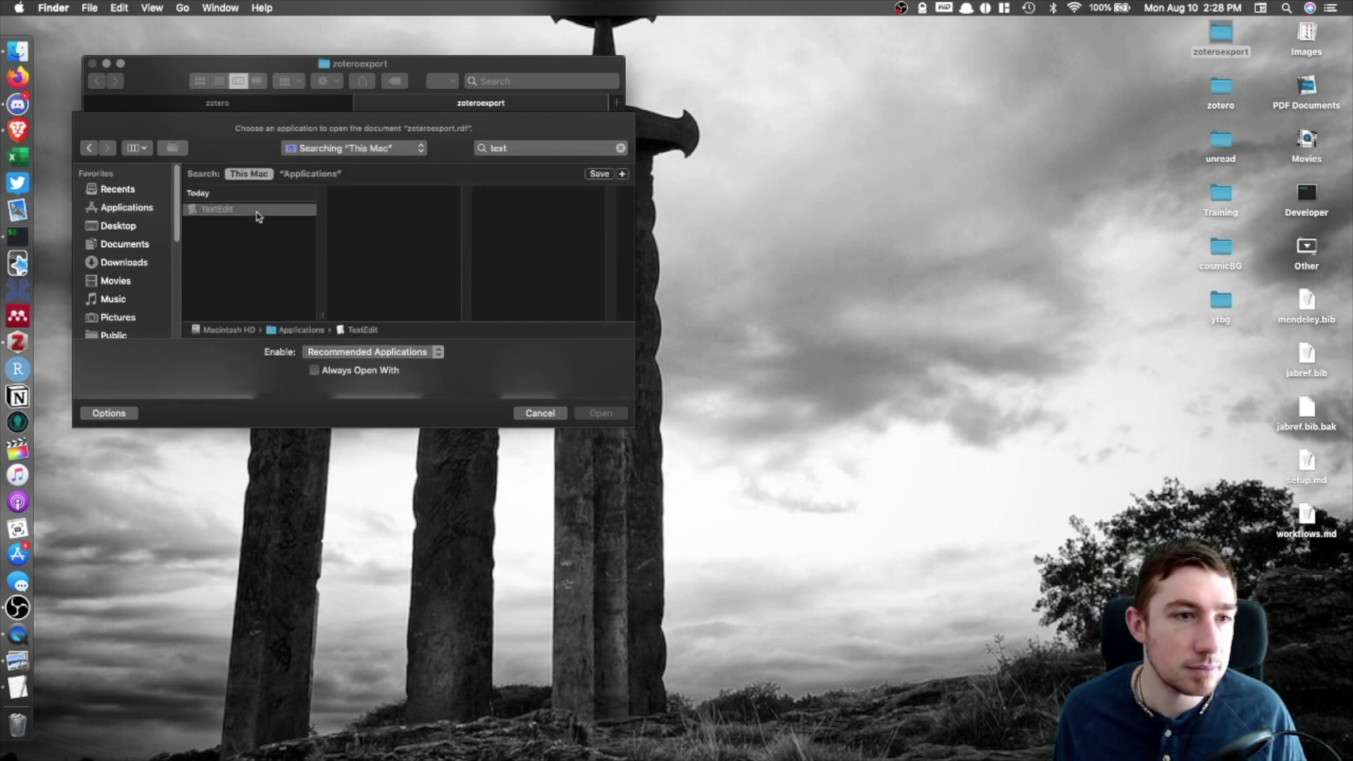
pyautogui.doubleClick(250, 211)
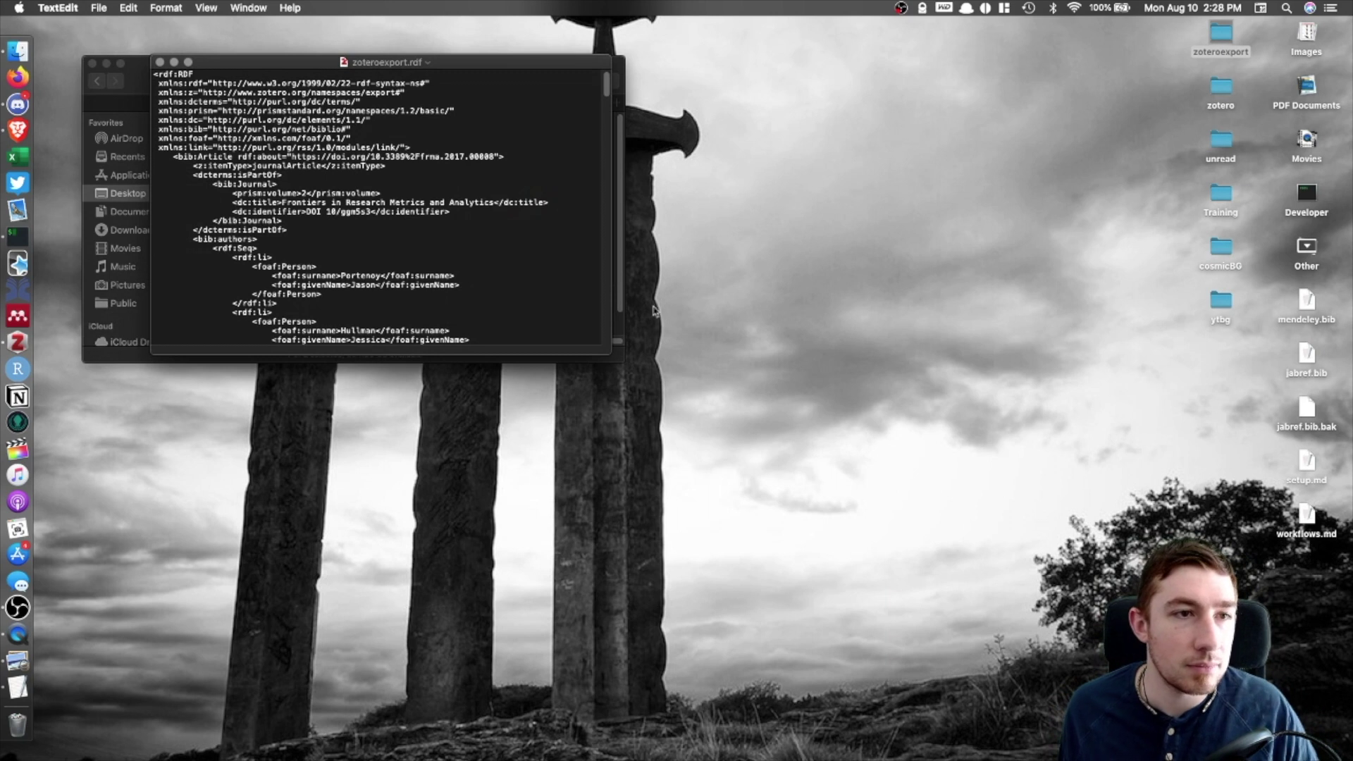
# Enlarge the zoteroexport.rdf window and read through its entries to the leatherworking book's note and attachment.
pyautogui.moveTo(609, 353); pyautogui.dragTo(1195, 663)
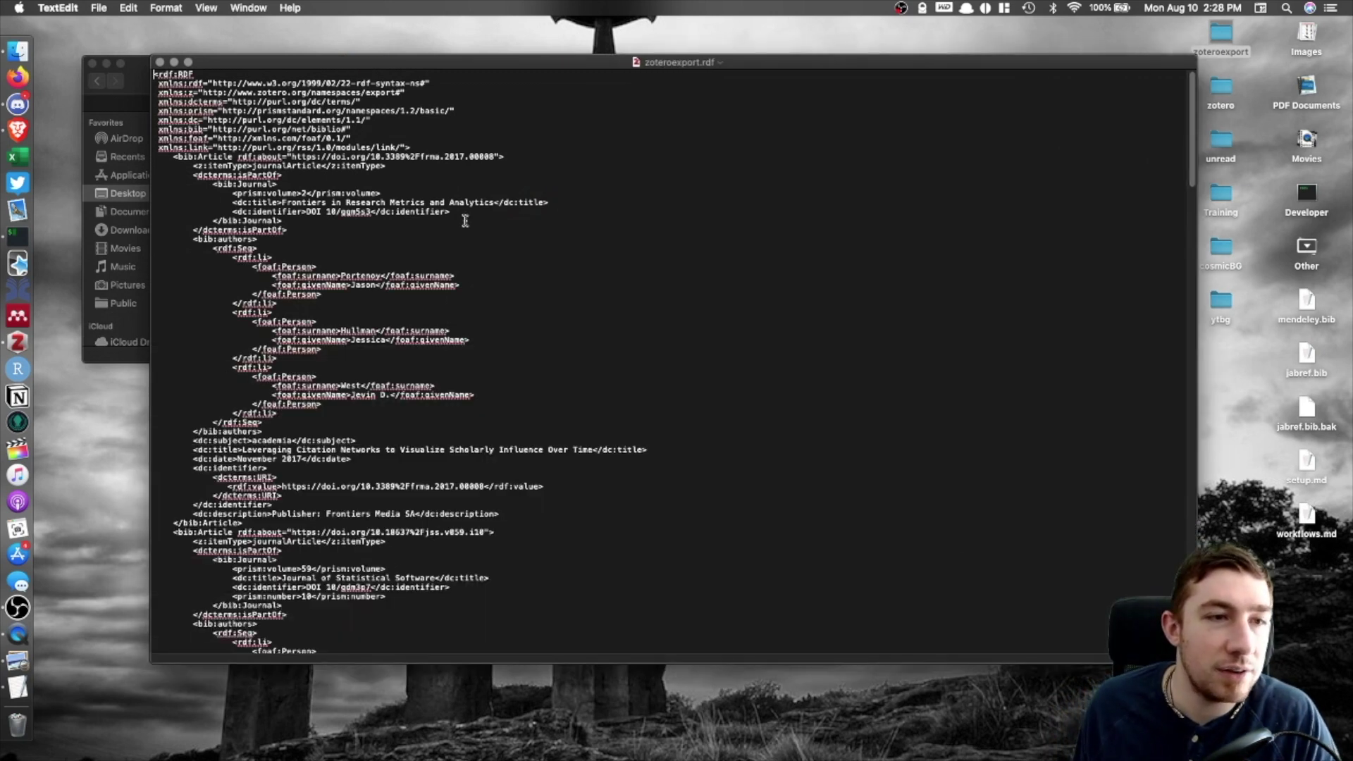
pyautogui.scroll(-15, 457, 148)
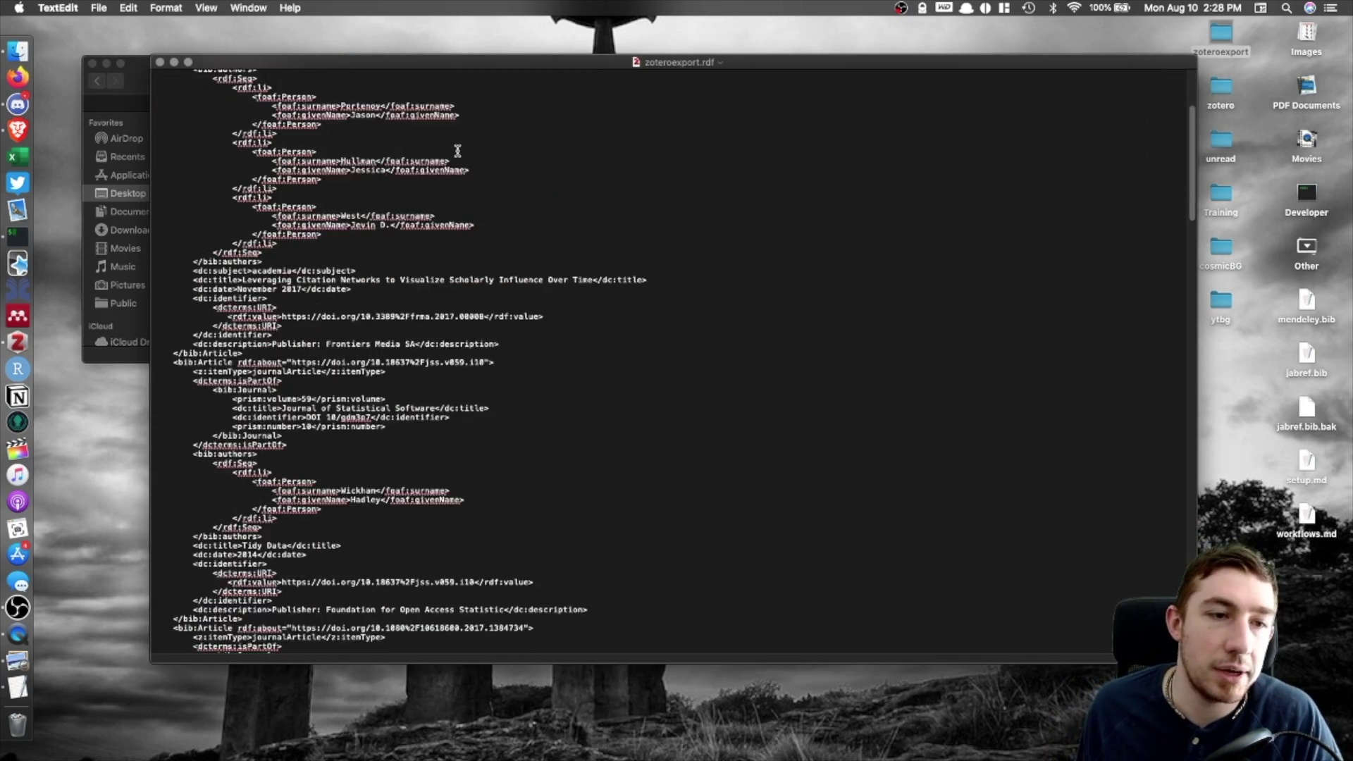
pyautogui.scroll(-20, 456, 149)
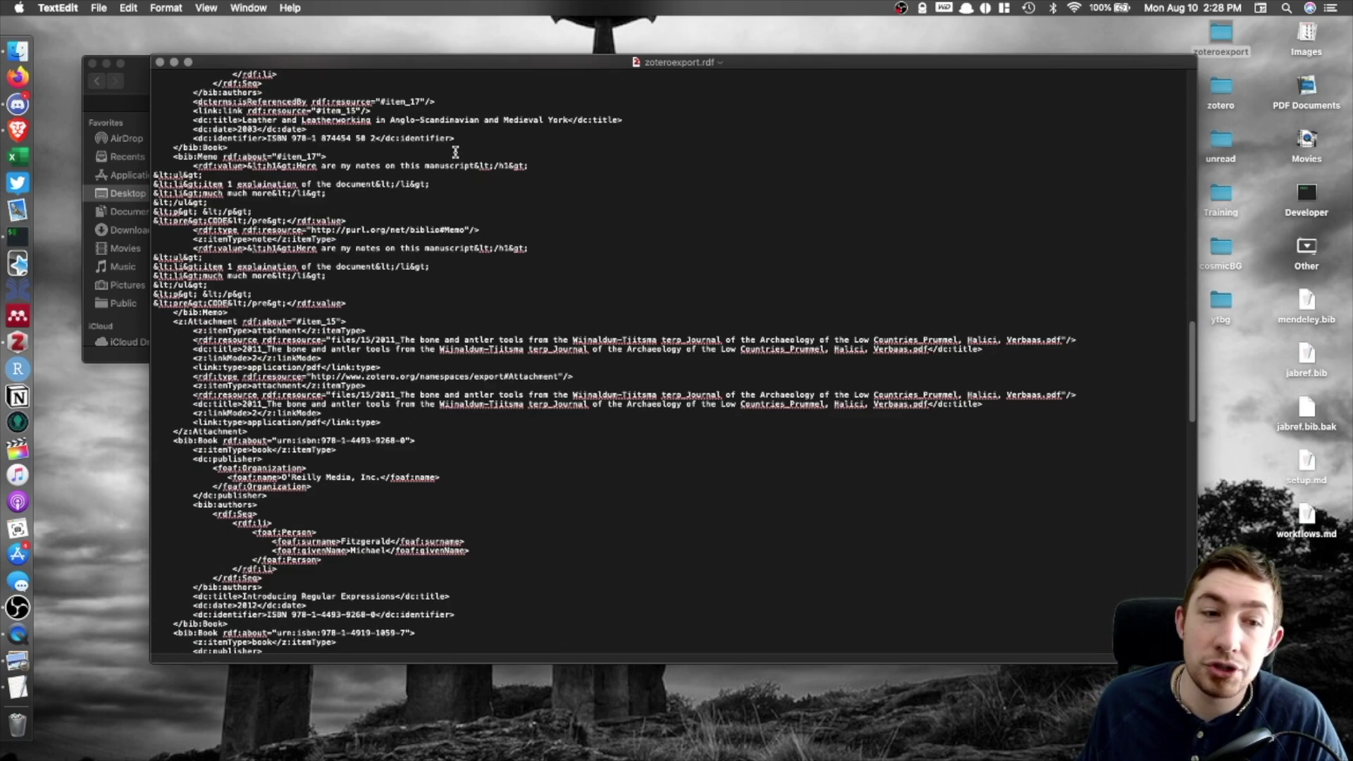
# Read the remaining book entries in zoteroexport.rdf, then move its window aside and bring the Finder window with the exported files forward.
pyautogui.scroll(-15, 380, 167)
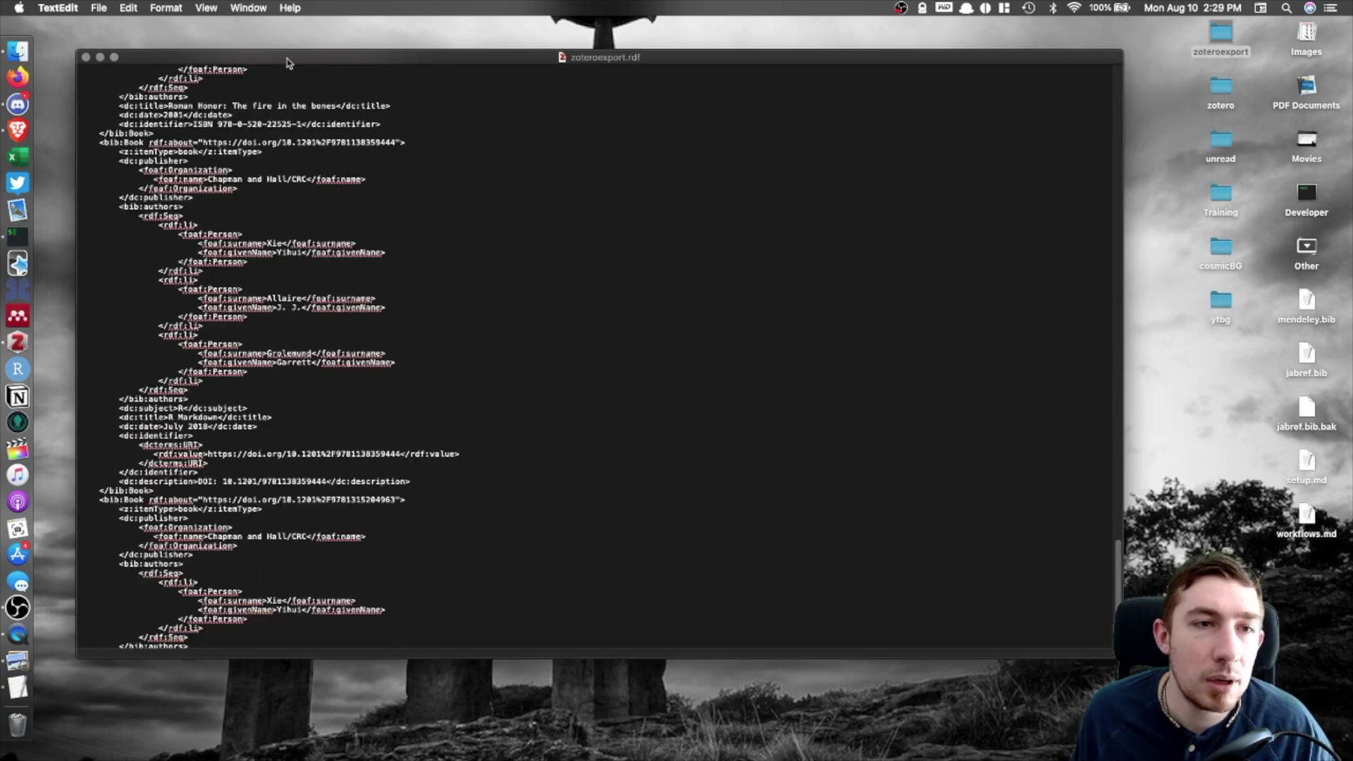
pyautogui.moveTo(286, 60); pyautogui.dragTo(298, 129)
pyautogui.click(403, 58)
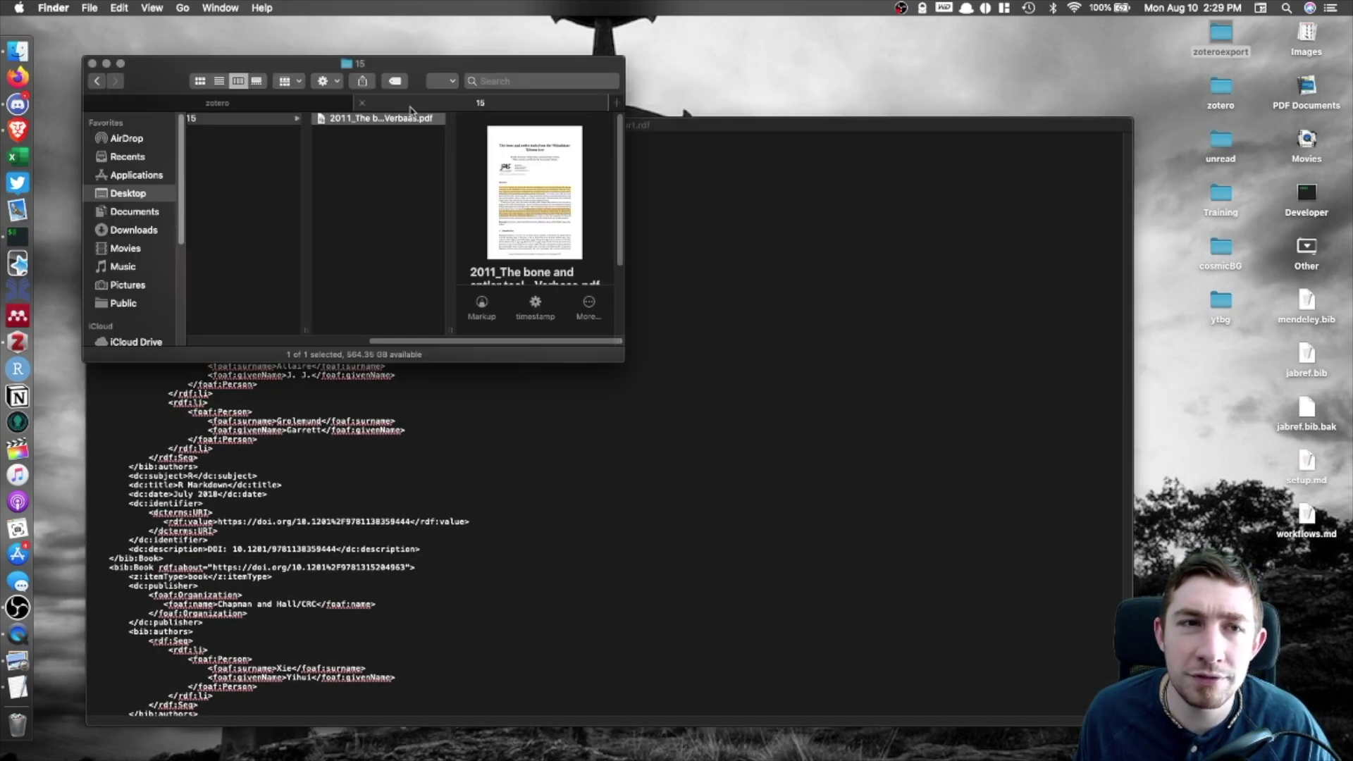
pyautogui.hscroll(-2, 395, 356)
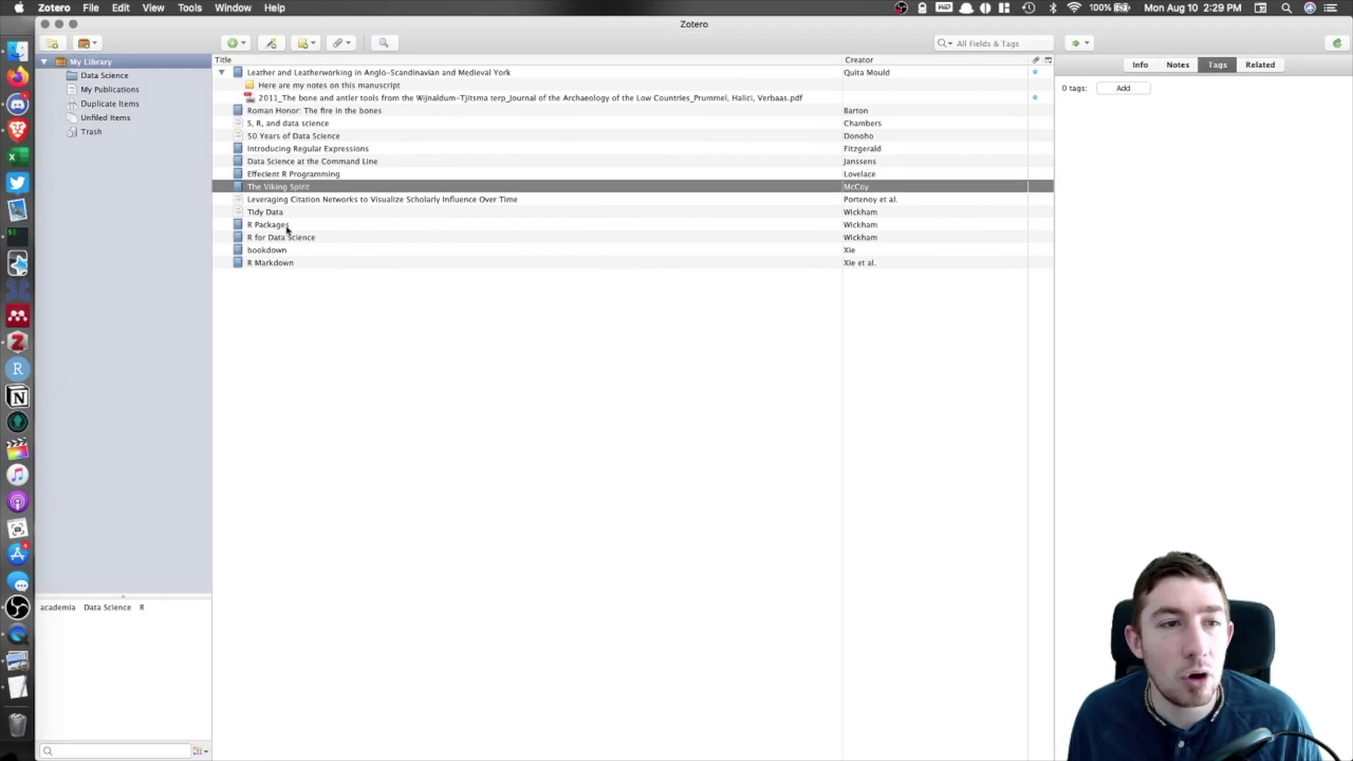
# In Zotero, review the item info for R Packages and Tidy Data and the details of the leatherworking book's attached PDF.
pyautogui.click(289, 226)
pyautogui.click(1140, 65)
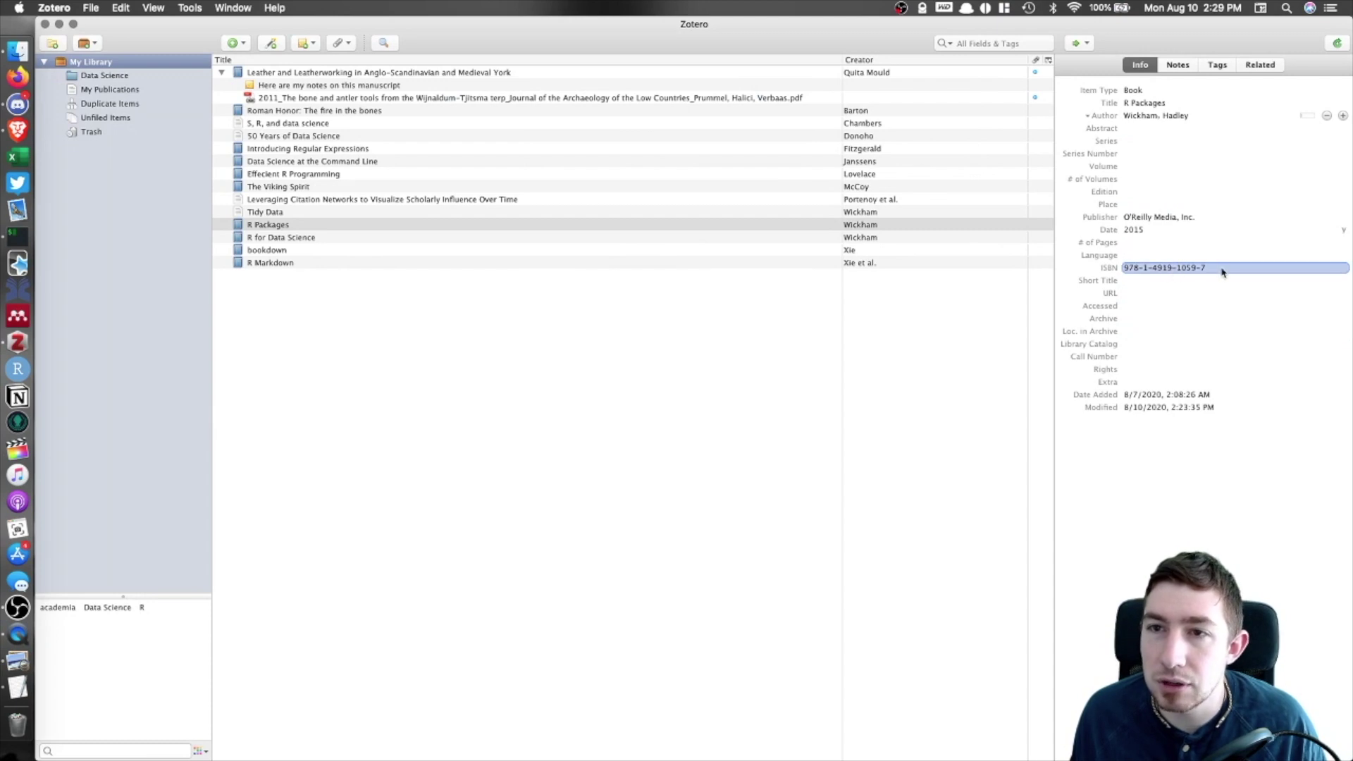
pyautogui.click(285, 212)
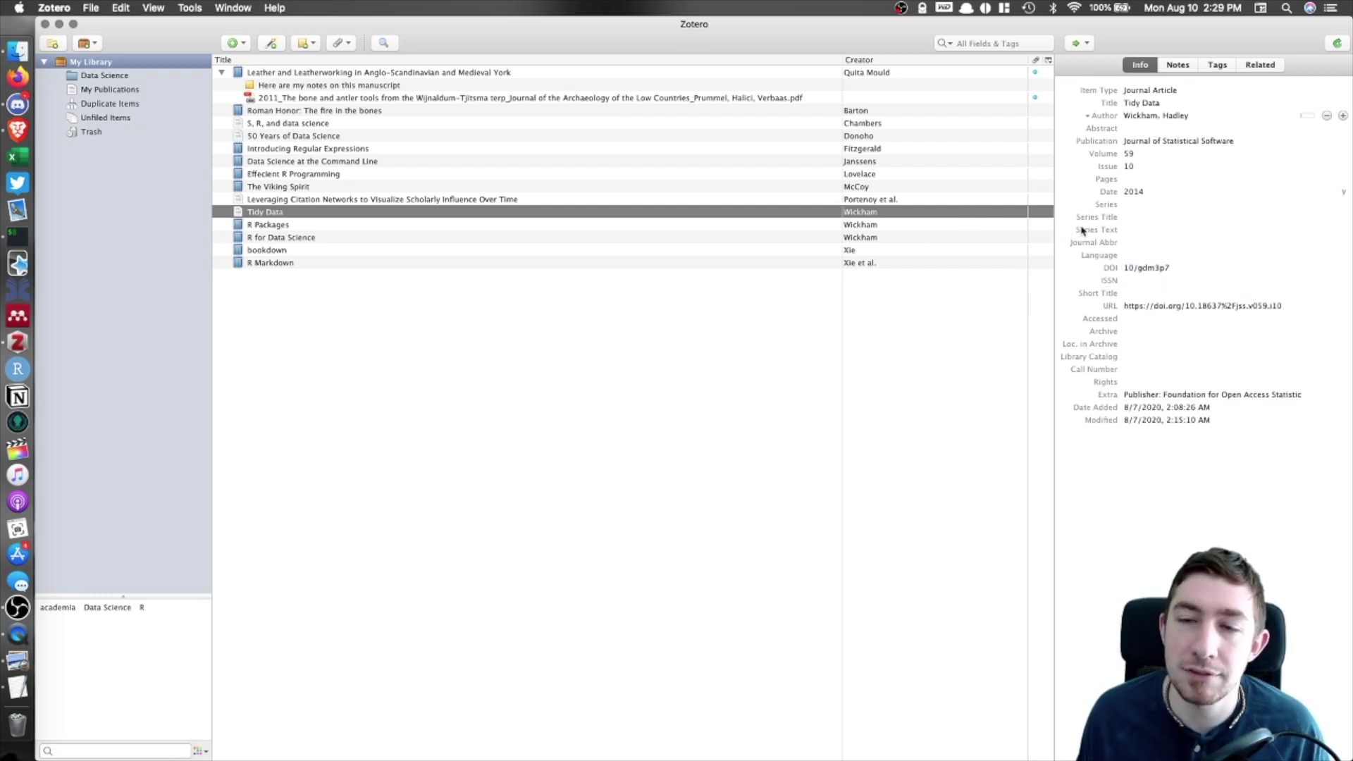
pyautogui.click(352, 98)
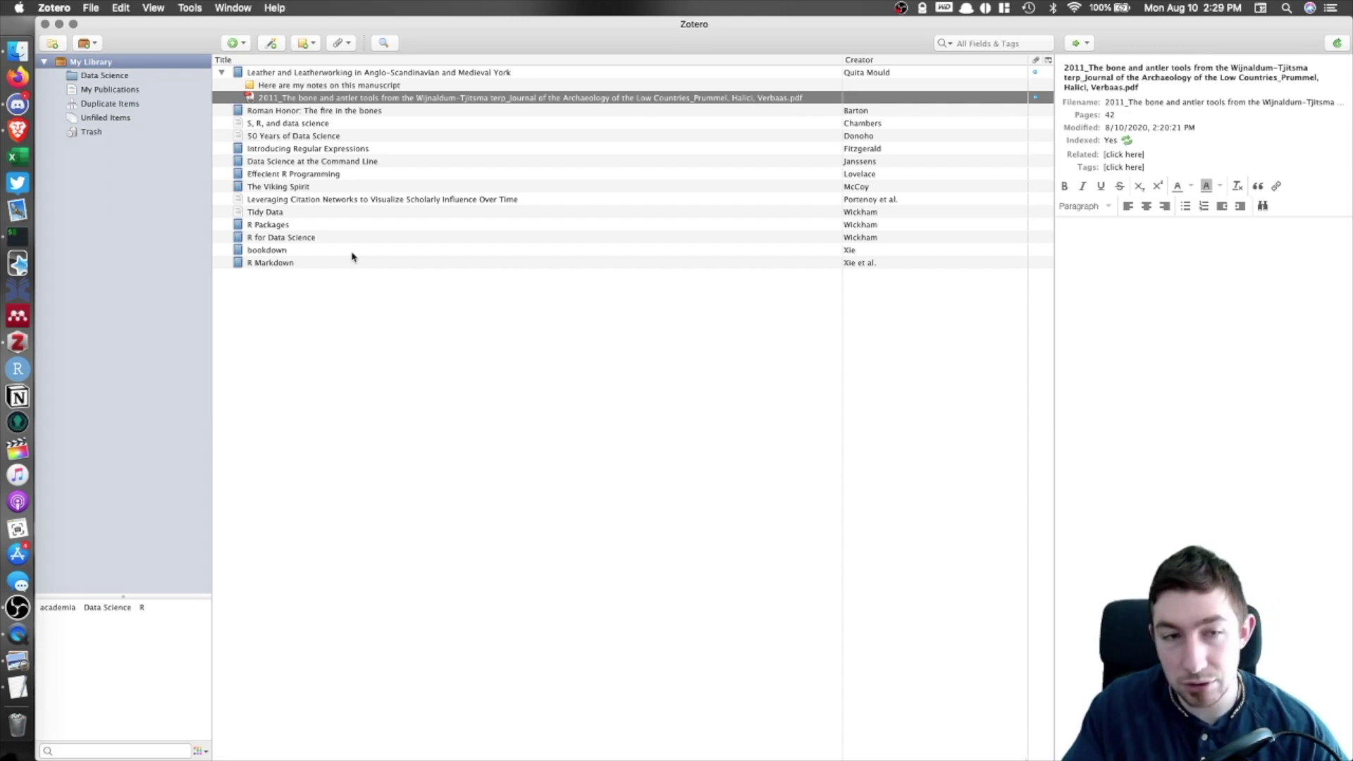
# Switch back to the export folder, select zoteroexport.rdf, and highlight the PDF attachment's file path and title lines in its open text.
pyautogui.press('super+h')
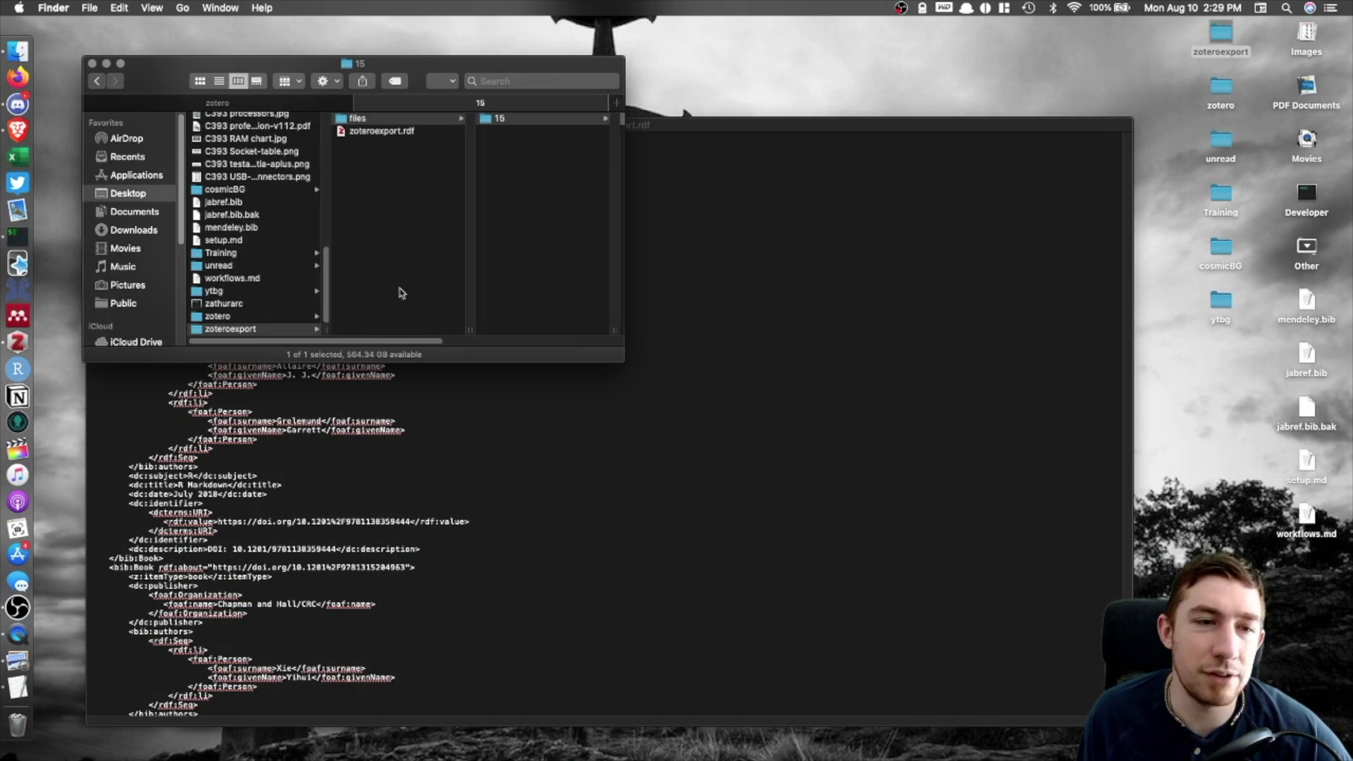
pyautogui.click(401, 131)
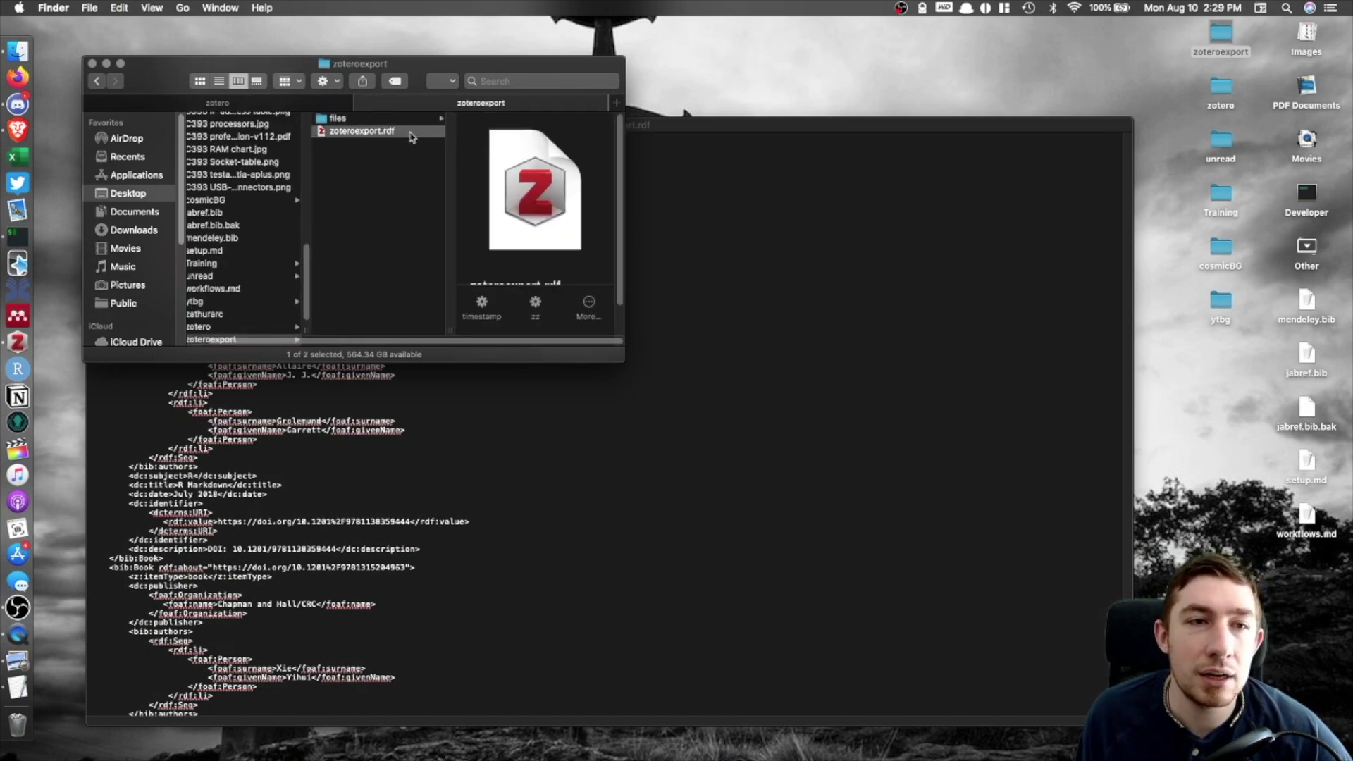
pyautogui.click(849, 549)
pyautogui.scroll(15, 423, 292)
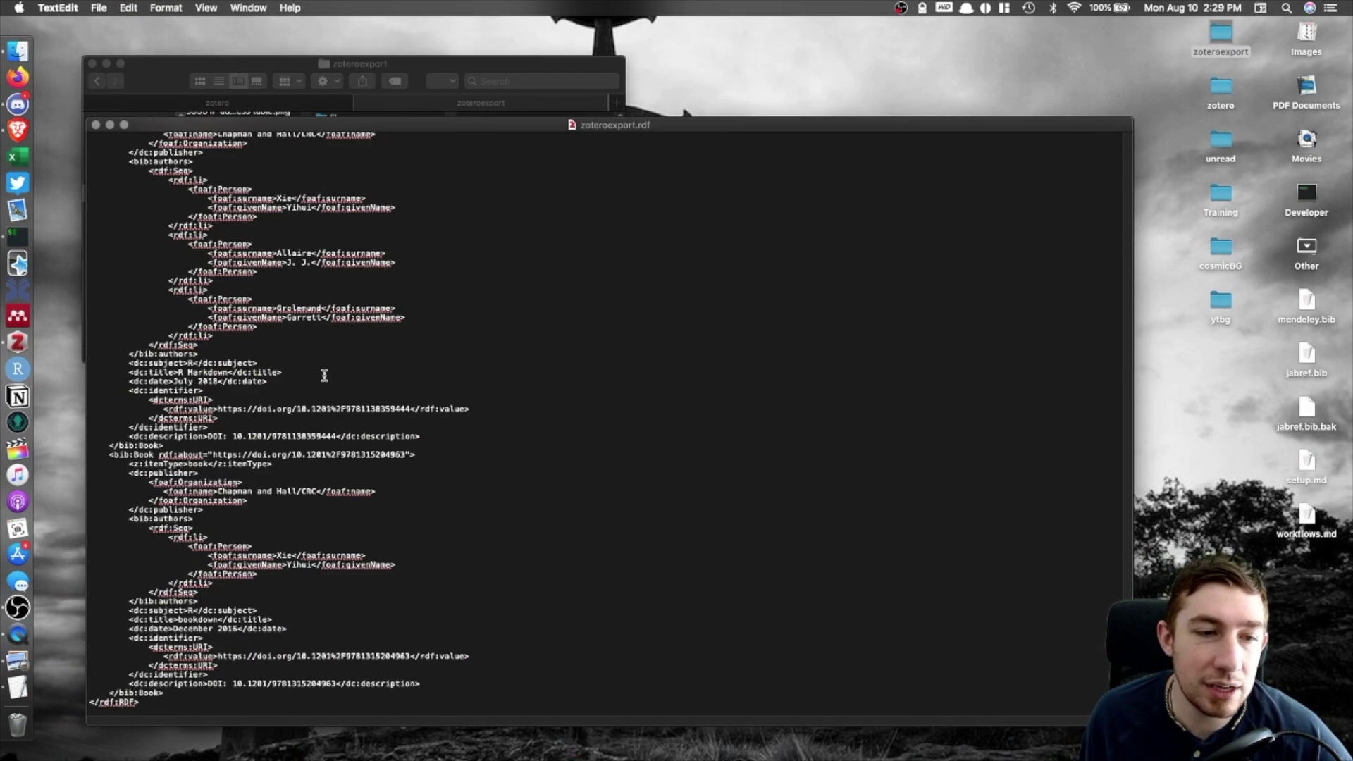
pyautogui.scroll(15, 437, 293)
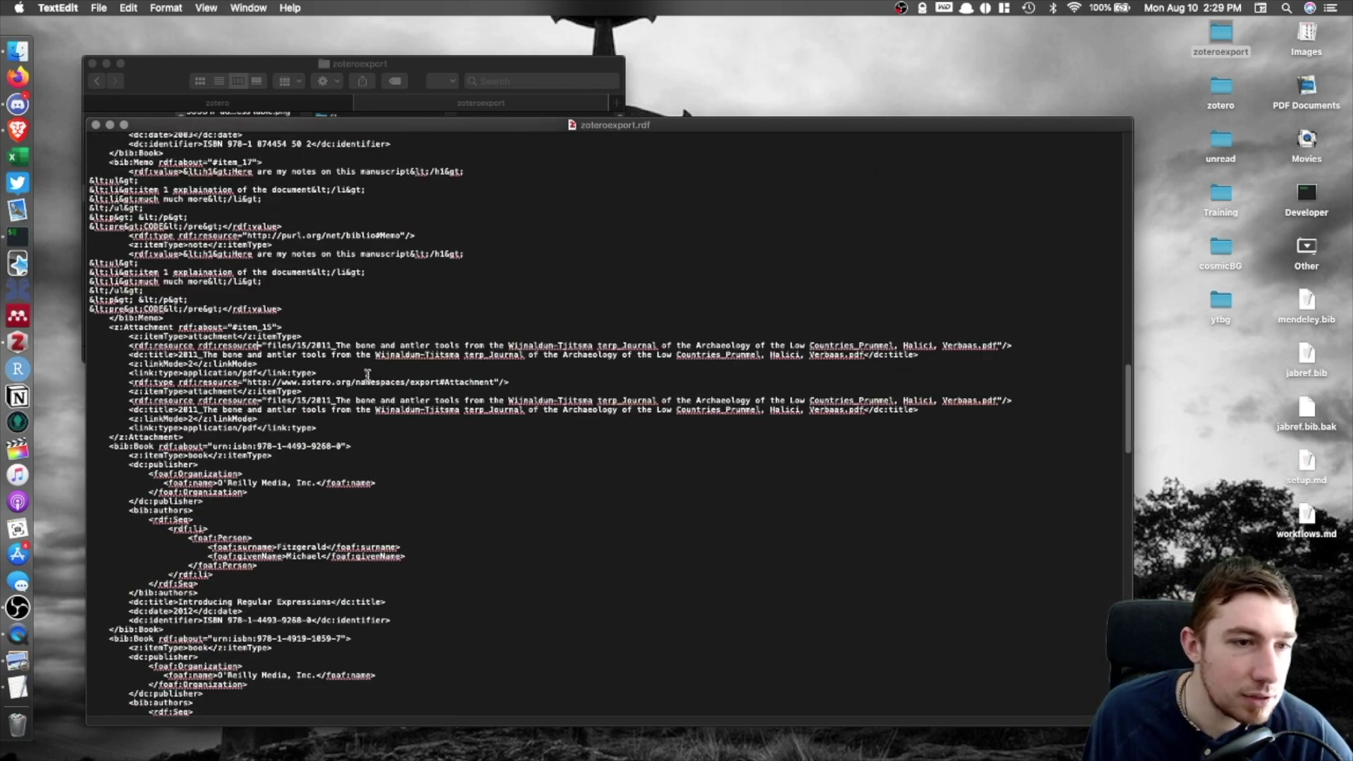
pyautogui.moveTo(377, 345); pyautogui.dragTo(863, 351)
# Look through the journal article entries in zoteroexport.rdf and highlight the leatherworking book's memo lines, including its note list and CODE block.
pyautogui.scroll(20, 682, 341)
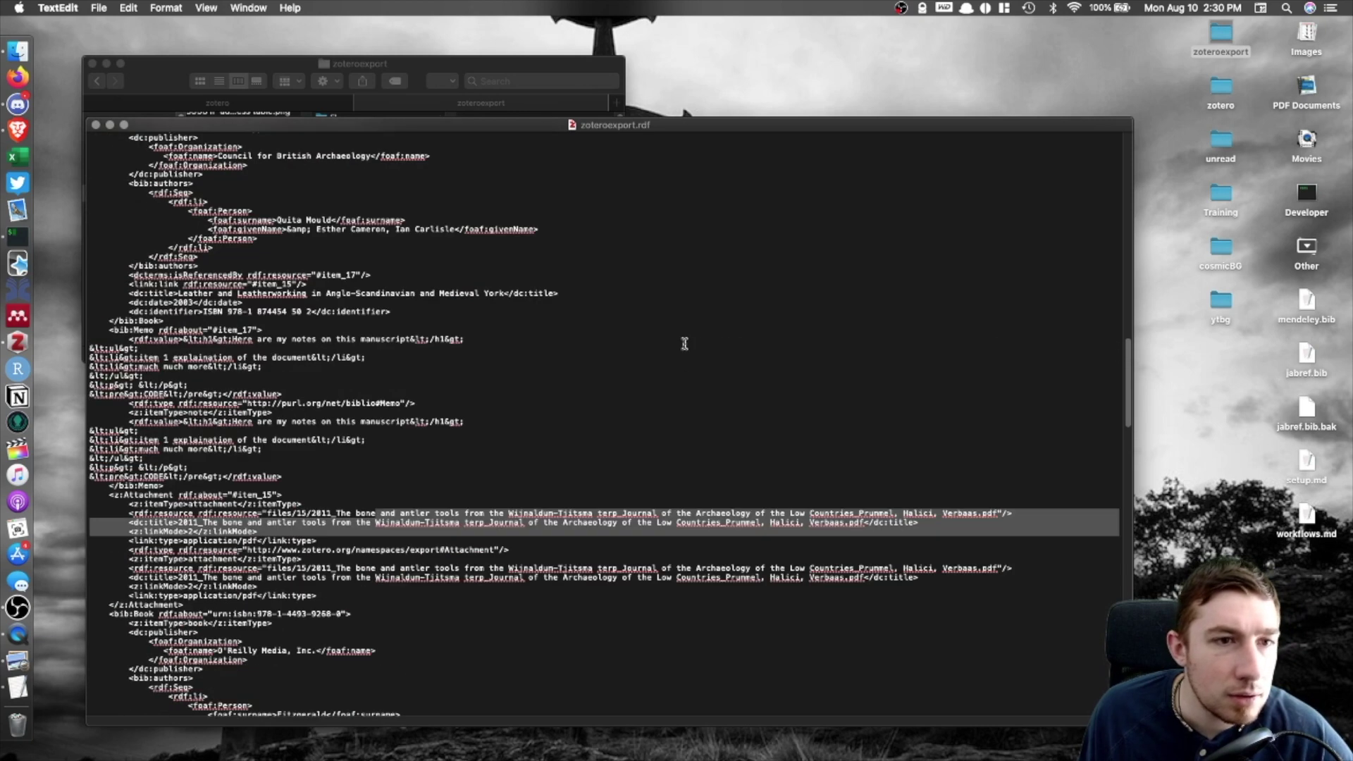
pyautogui.scroll(15, 457, 314)
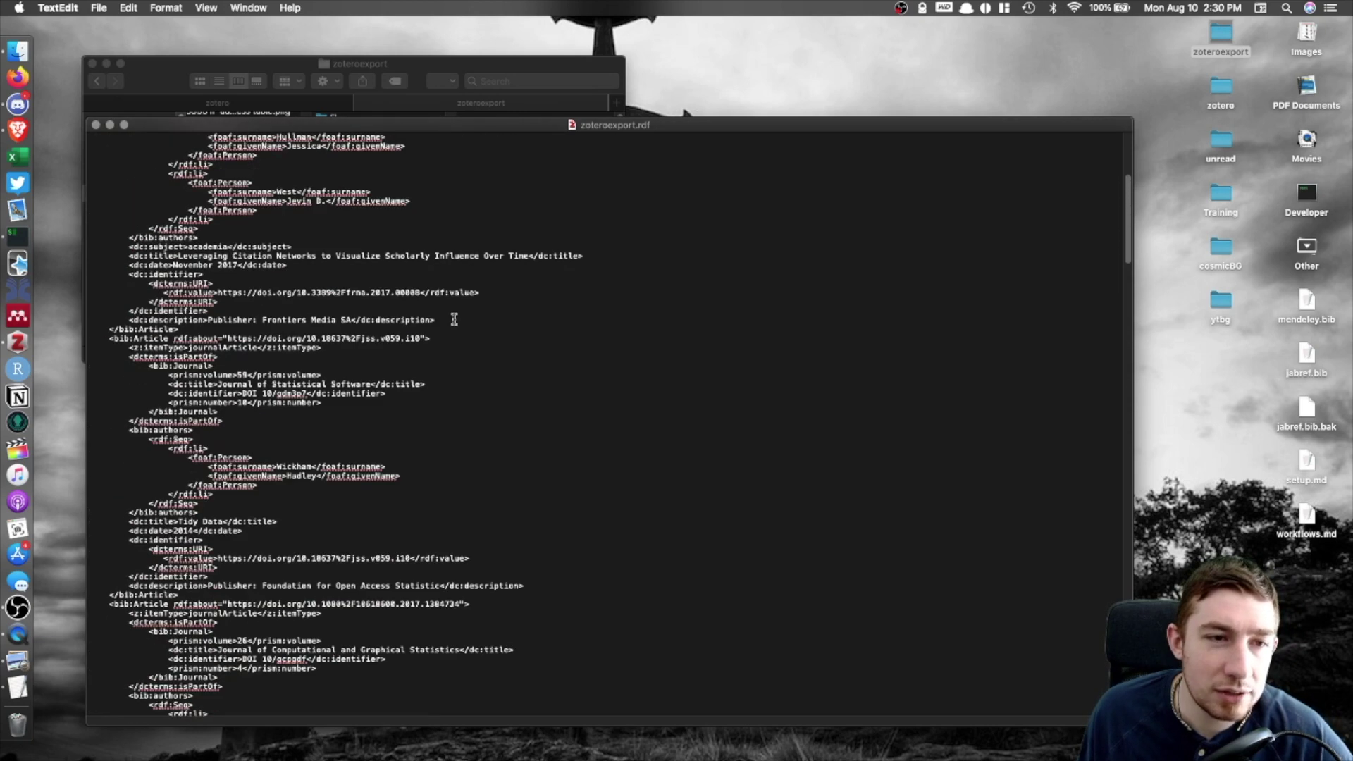
pyautogui.scroll(-20, 315, 211)
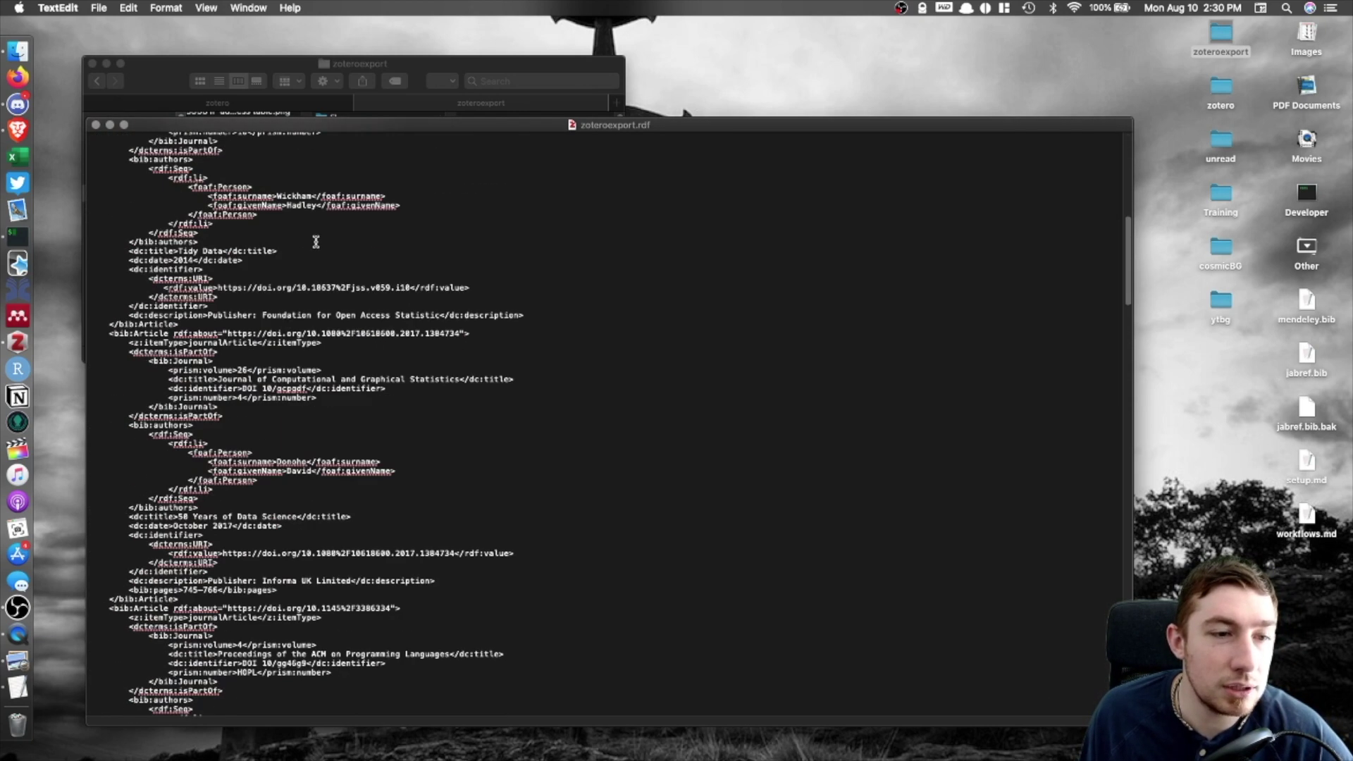
pyautogui.scroll(-5, 281, 247)
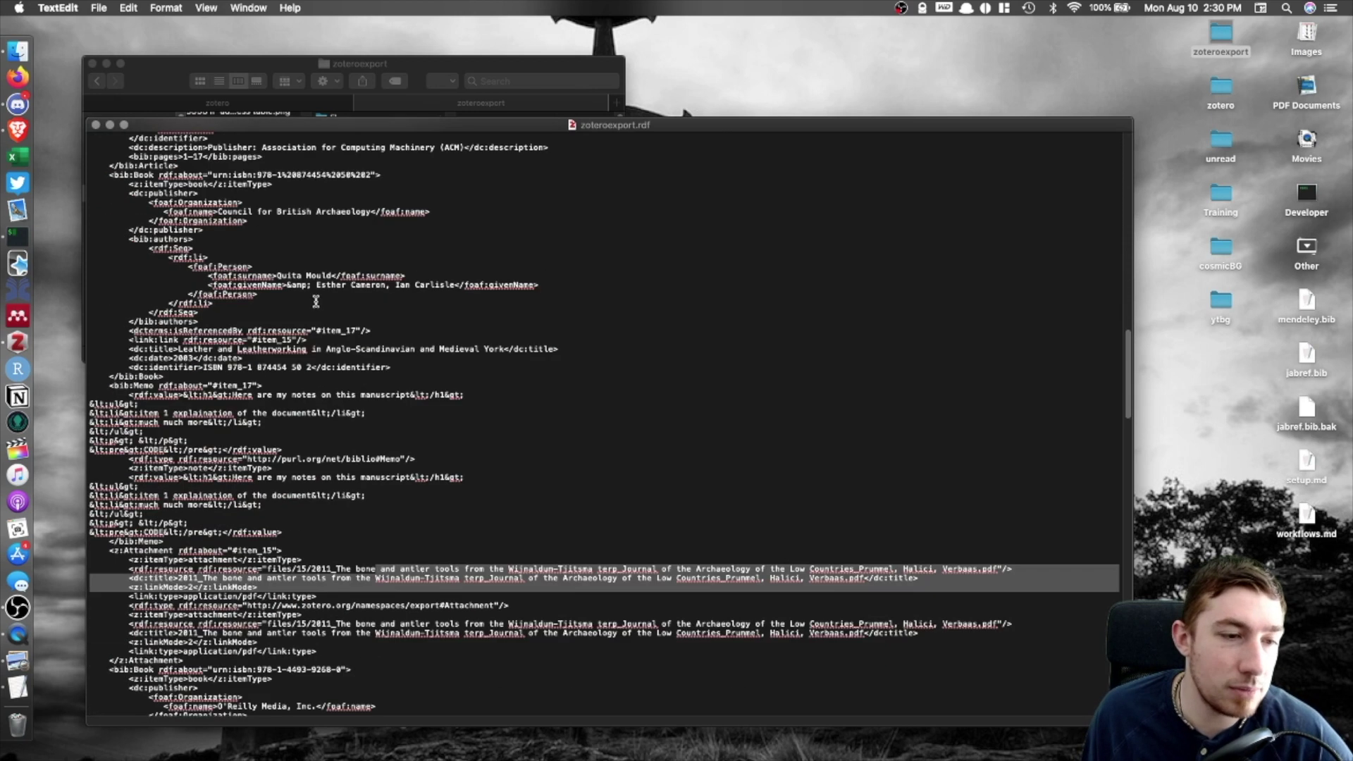
pyautogui.tripleClick(167, 498)
pyautogui.click(209, 497)
pyautogui.moveTo(164, 459); pyautogui.dragTo(198, 513)
pyautogui.click(148, 444)
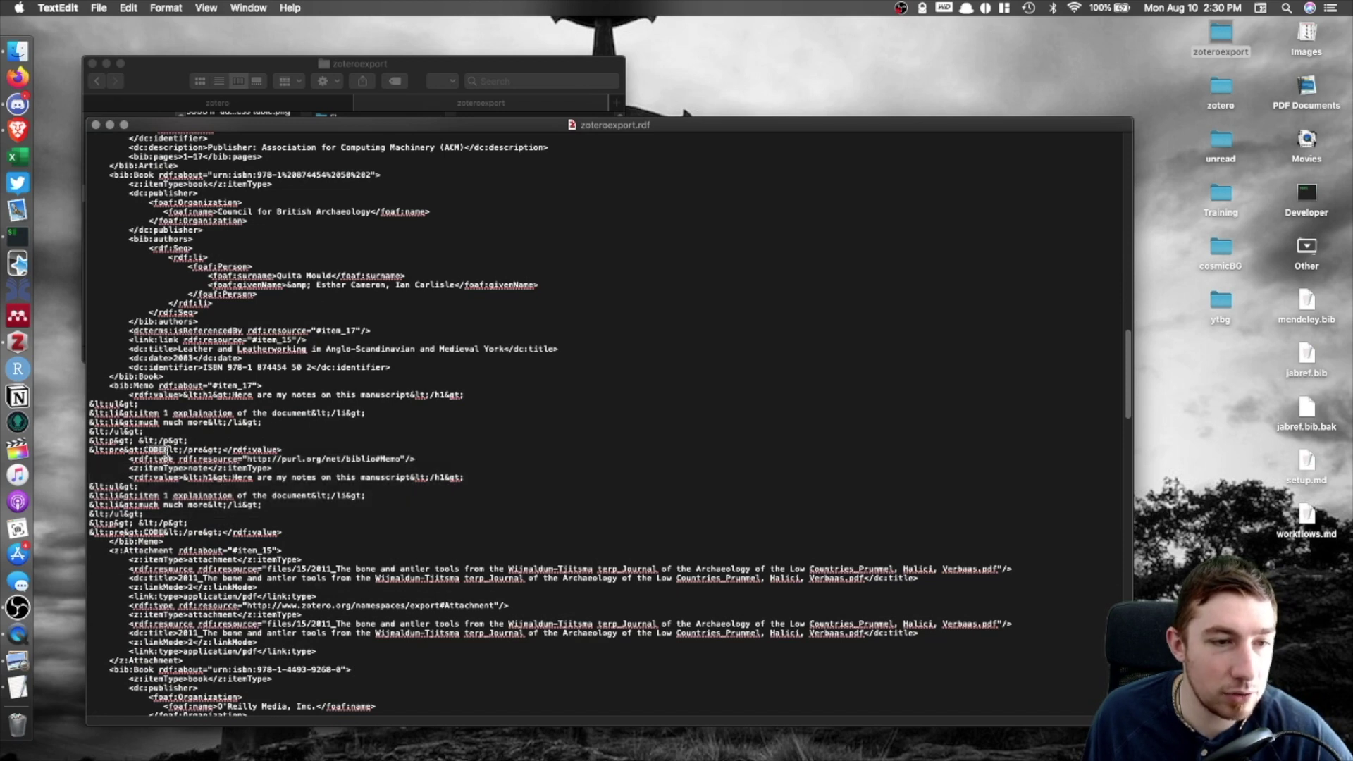
pyautogui.moveTo(163, 413); pyautogui.dragTo(298, 419)
pyautogui.click(141, 422)
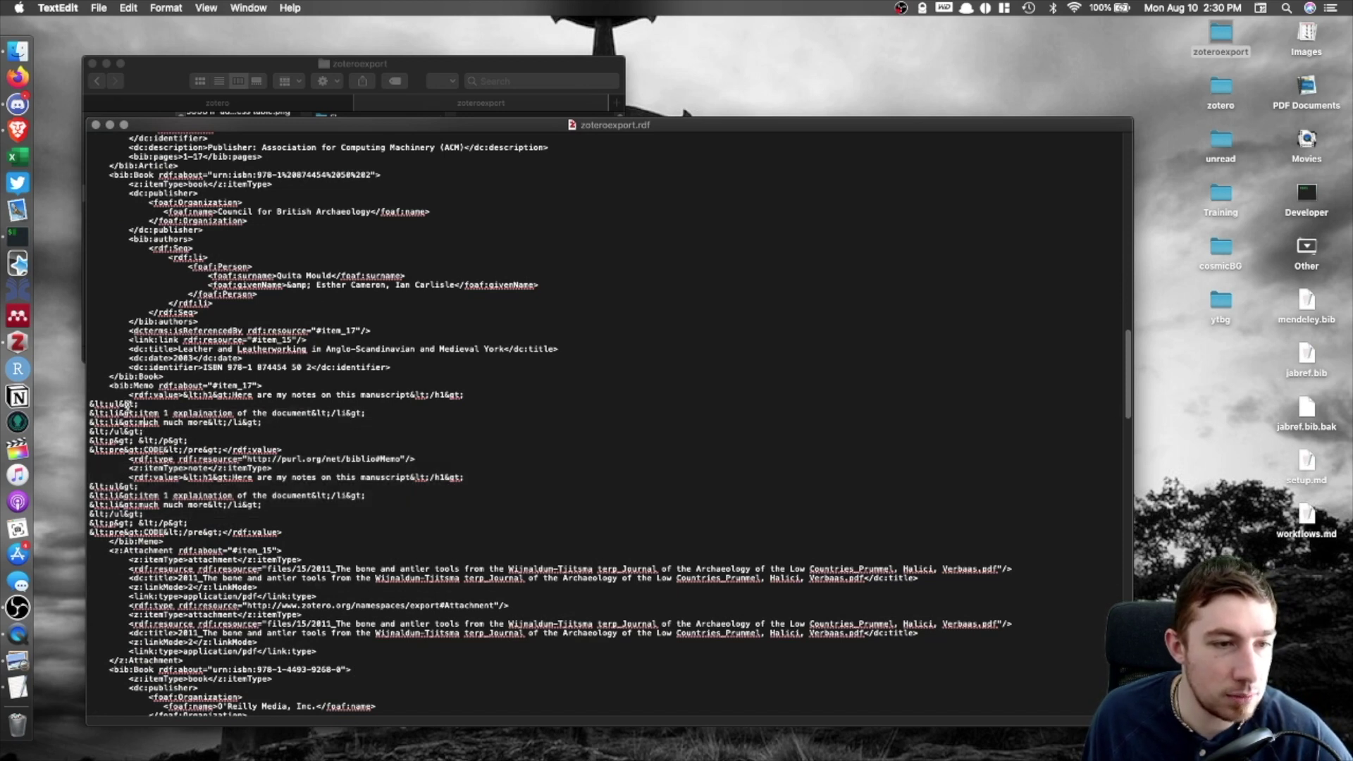
pyautogui.tripleClick(152, 387)
pyautogui.click(187, 393)
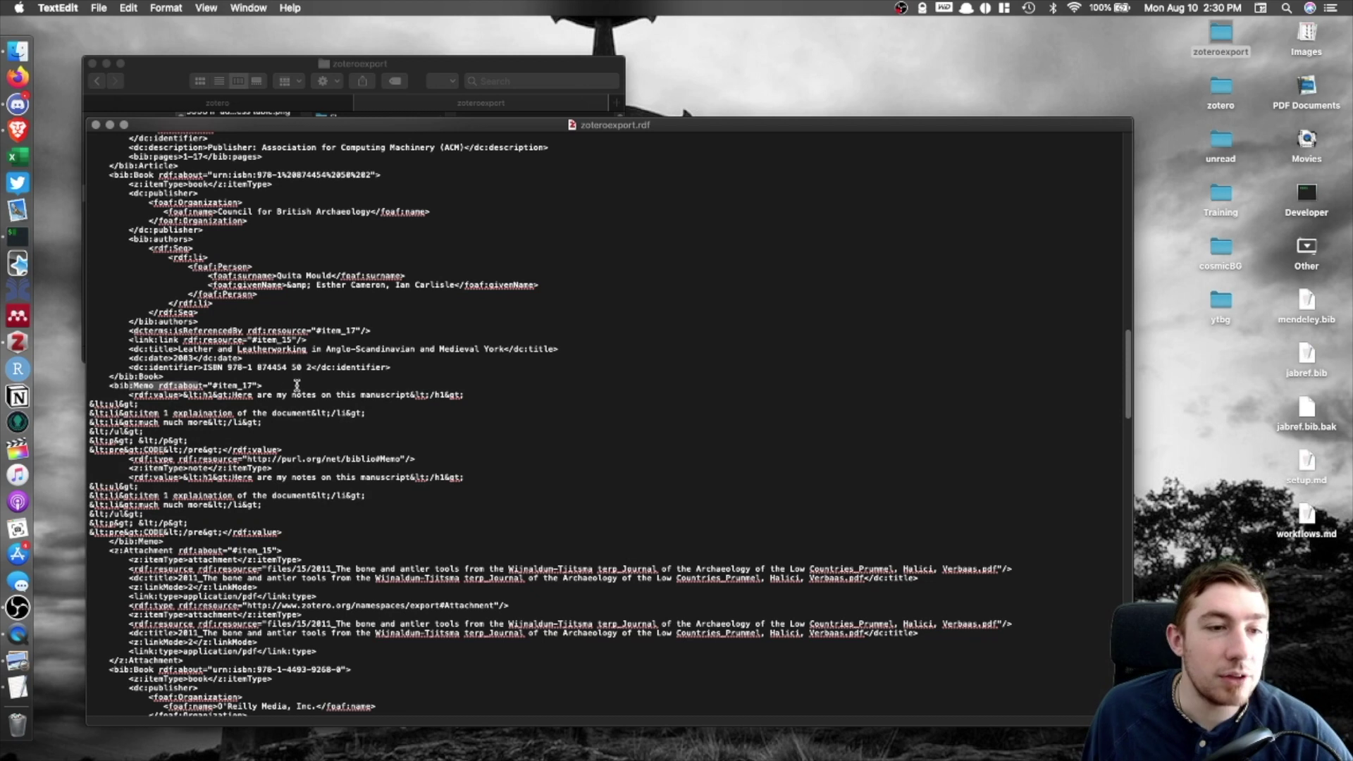
pyautogui.moveTo(268, 386); pyautogui.dragTo(377, 516)
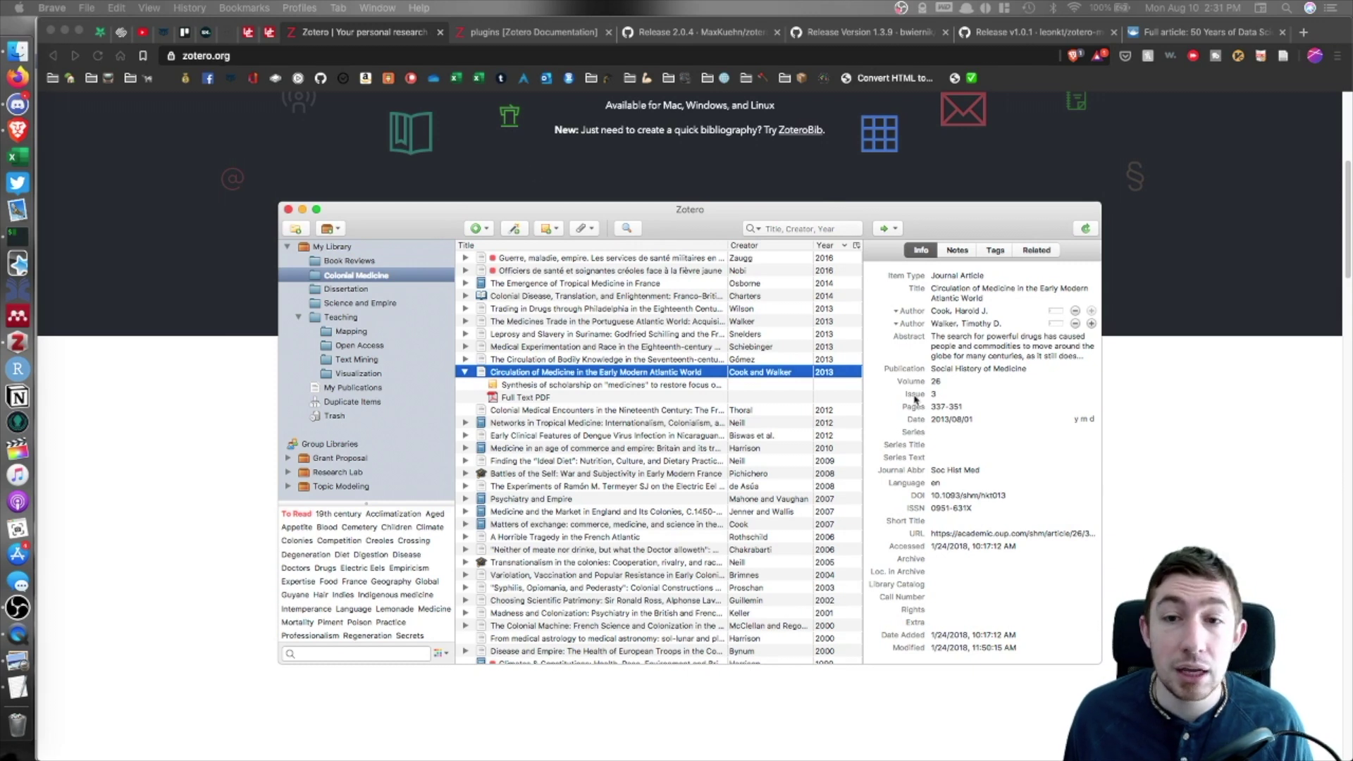
# Switch to the Brave browser and look through the zotero.org home page from the download area to the Collaborate freely section.
pyautogui.scroll(-1, 553, 332)
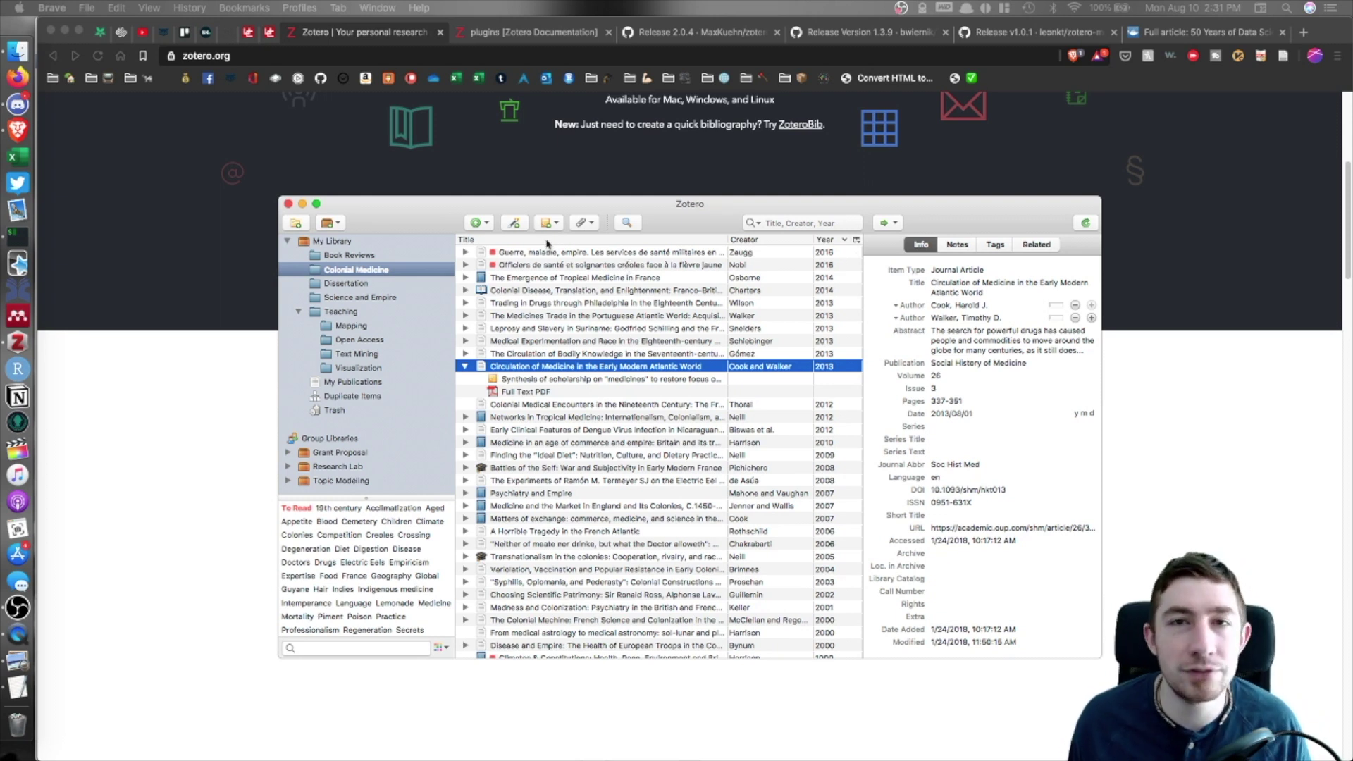
pyautogui.scroll(4, 645, 260)
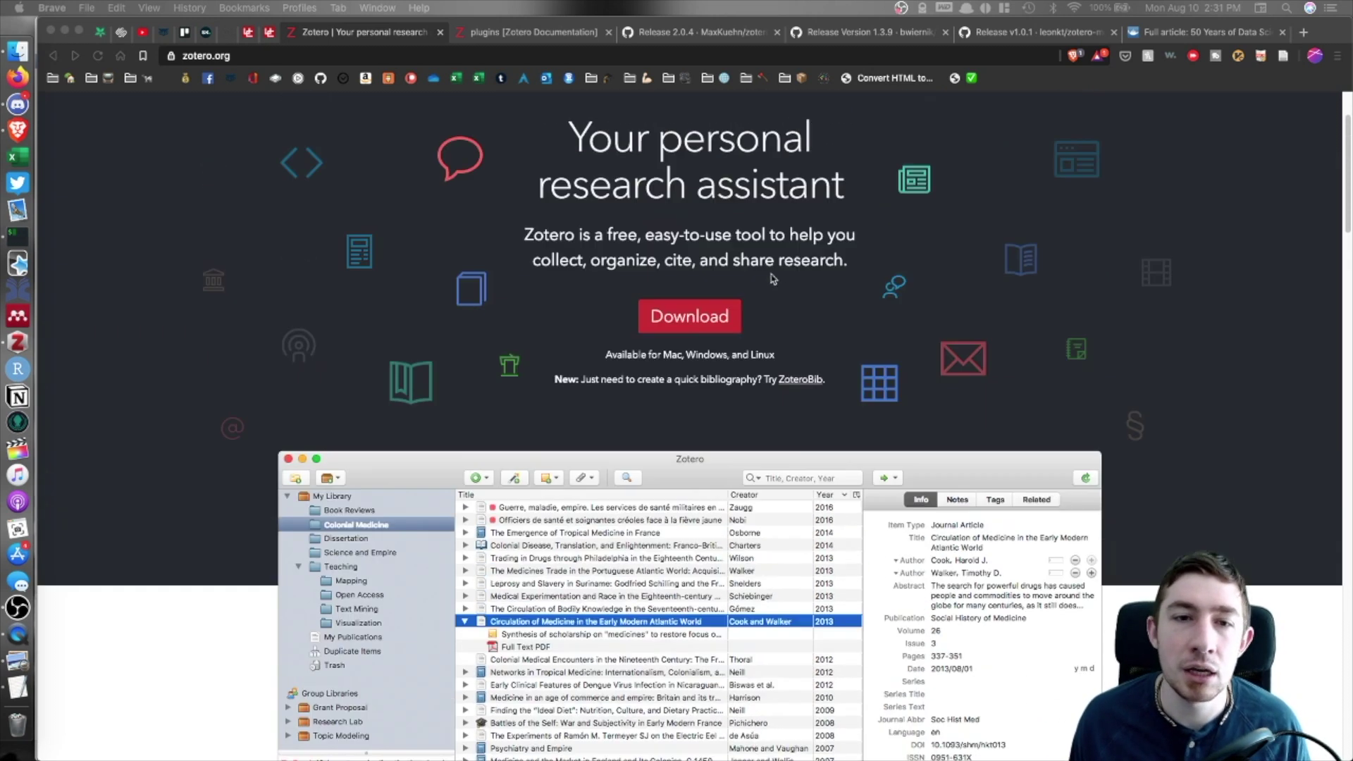
pyautogui.scroll(-5, 772, 278)
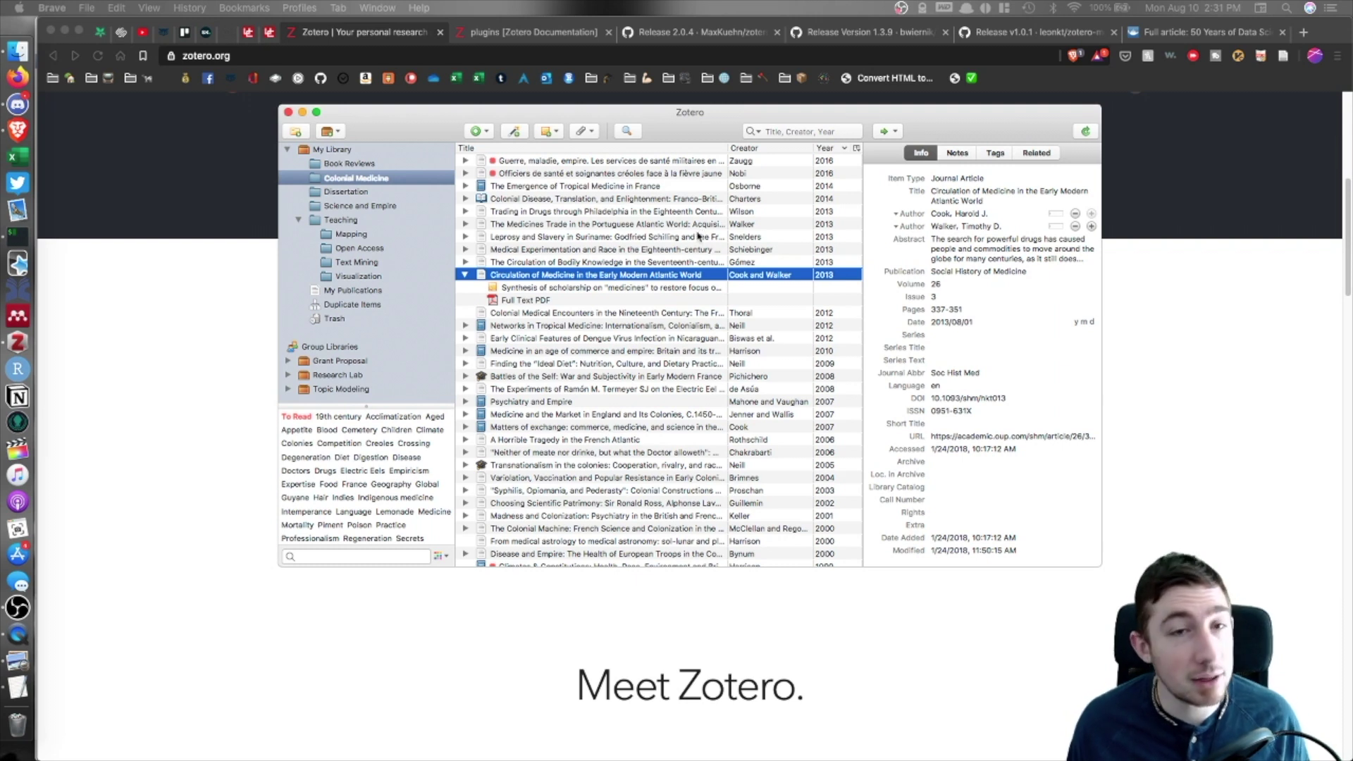
pyautogui.scroll(-20, 722, 169)
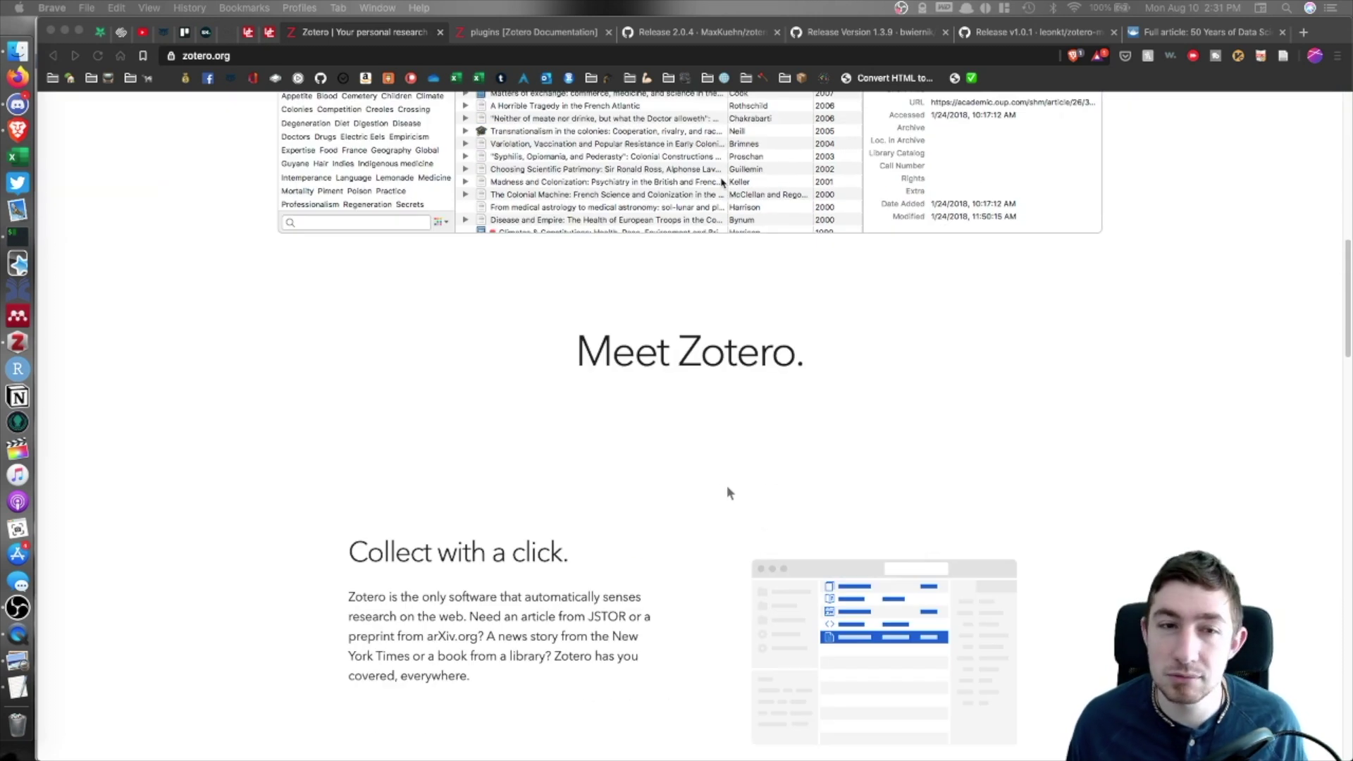
pyautogui.scroll(-15, 722, 179)
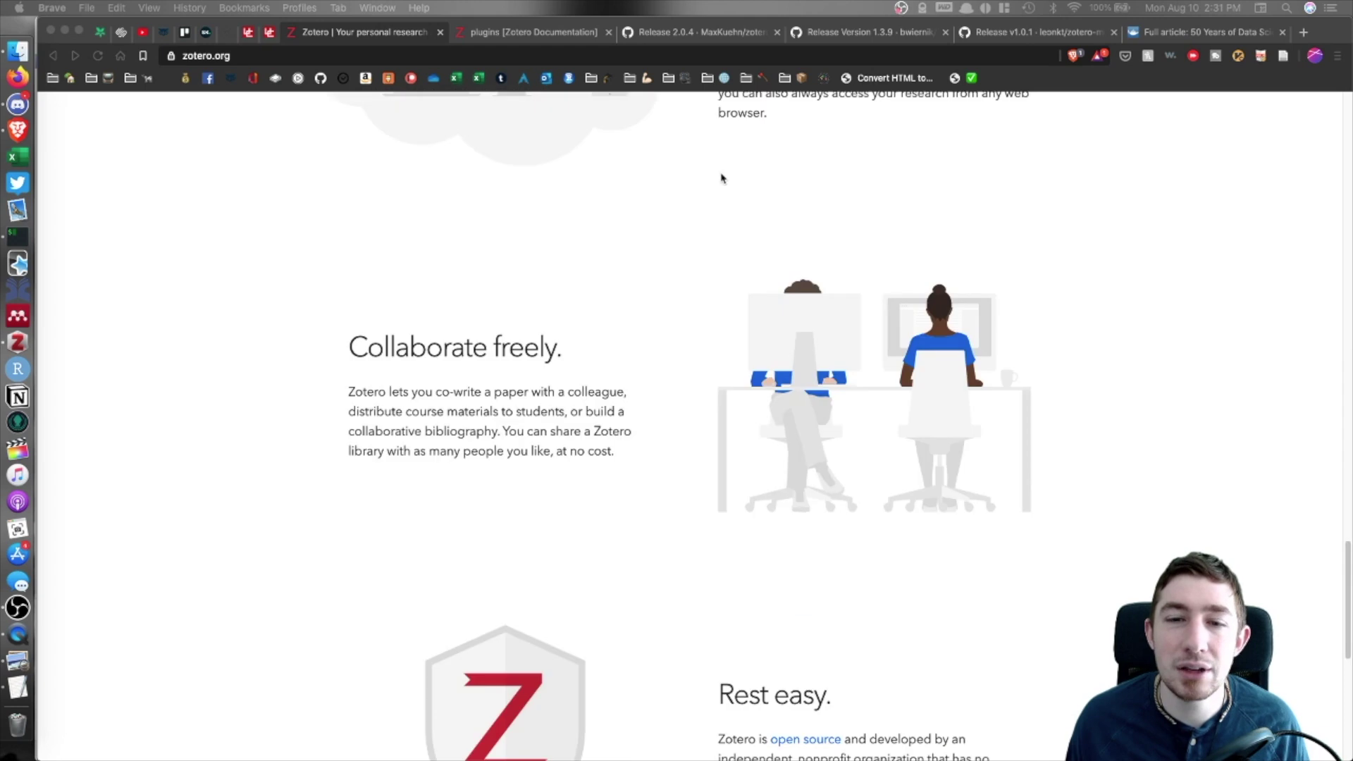
# Open the Plugins for Zotero documentation page and look through its plugin categories.
pyautogui.click(563, 32)
pyautogui.scroll(-1, 545, 171)
pyautogui.scroll(-20, 545, 172)
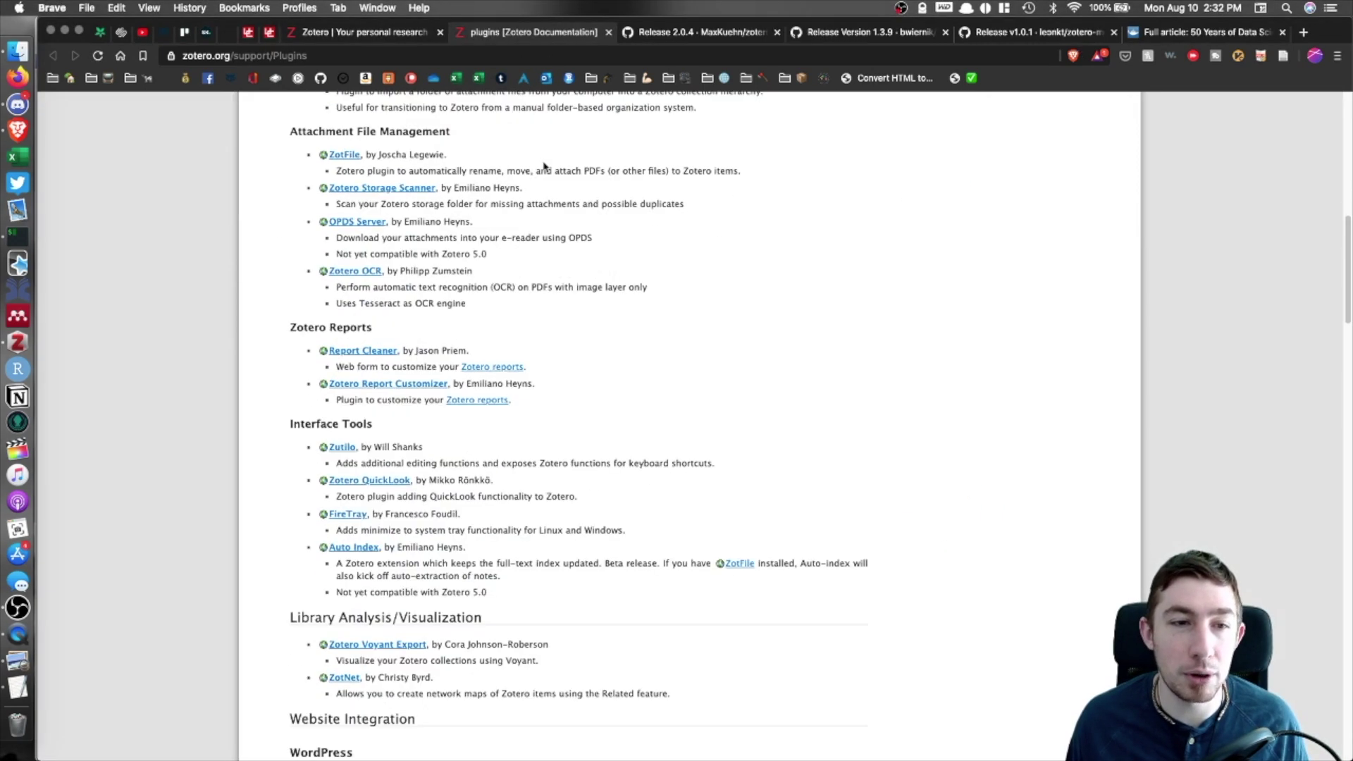
pyautogui.scroll(-10, 533, 181)
pyautogui.scroll(20, 534, 181)
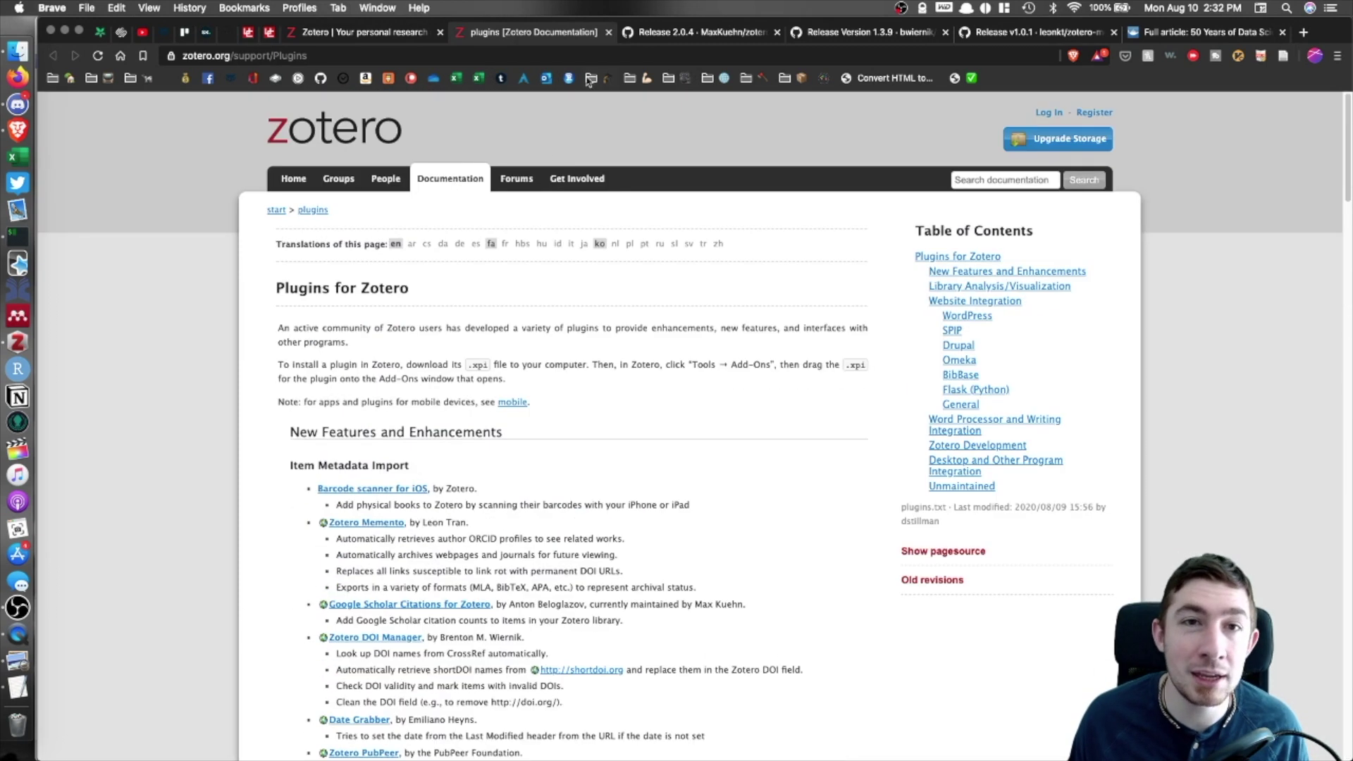
# Open the zotero-scholar-citations repository on GitHub and read its README, then view the main page of the zotero-shortdoi repository.
pyautogui.click(738, 35)
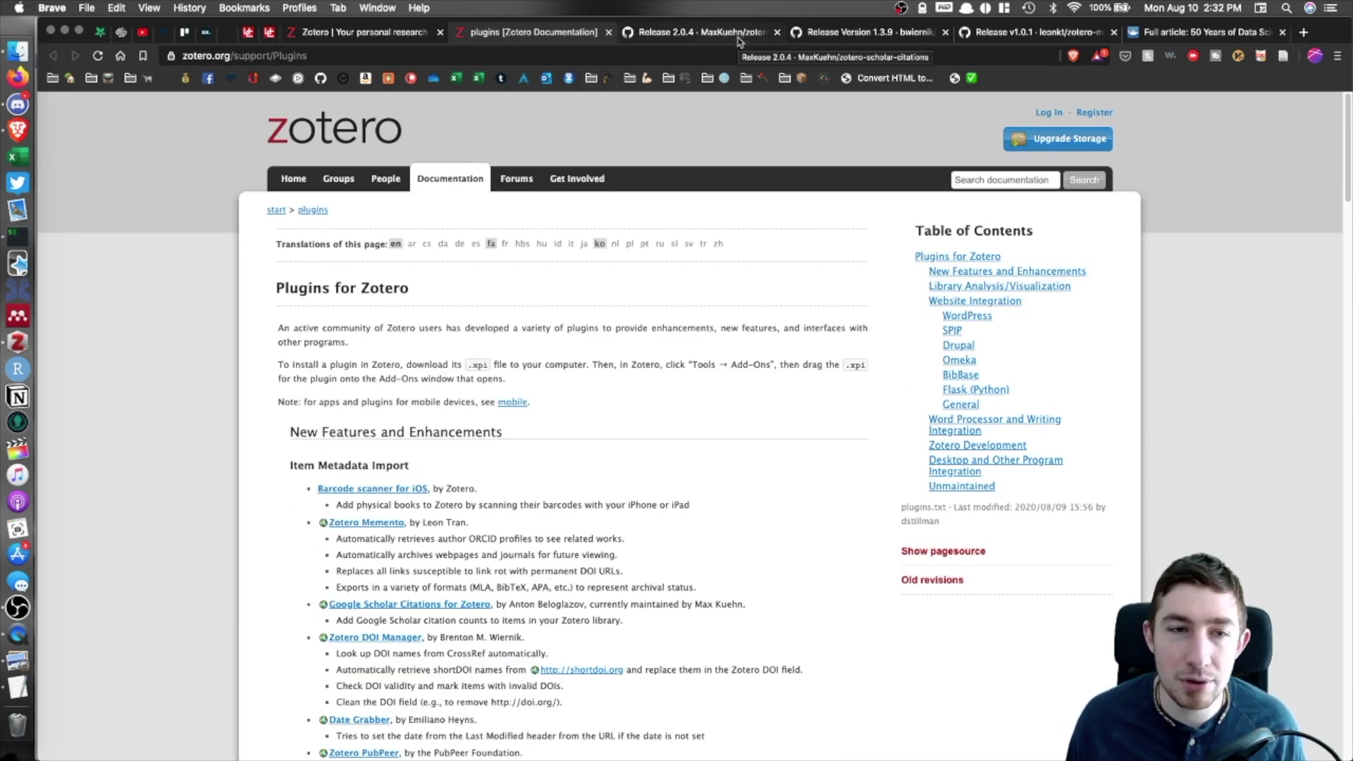
pyautogui.click(245, 156)
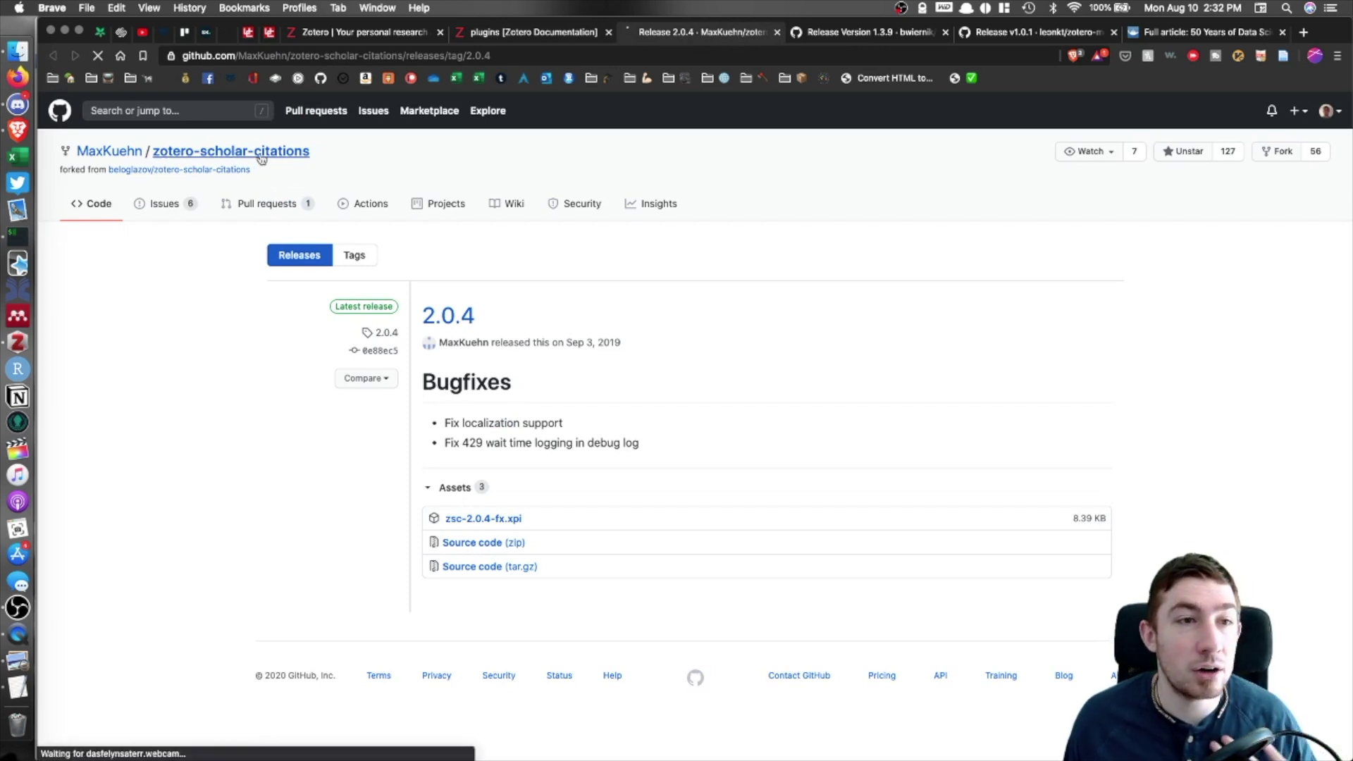
pyautogui.scroll(-10, 458, 211)
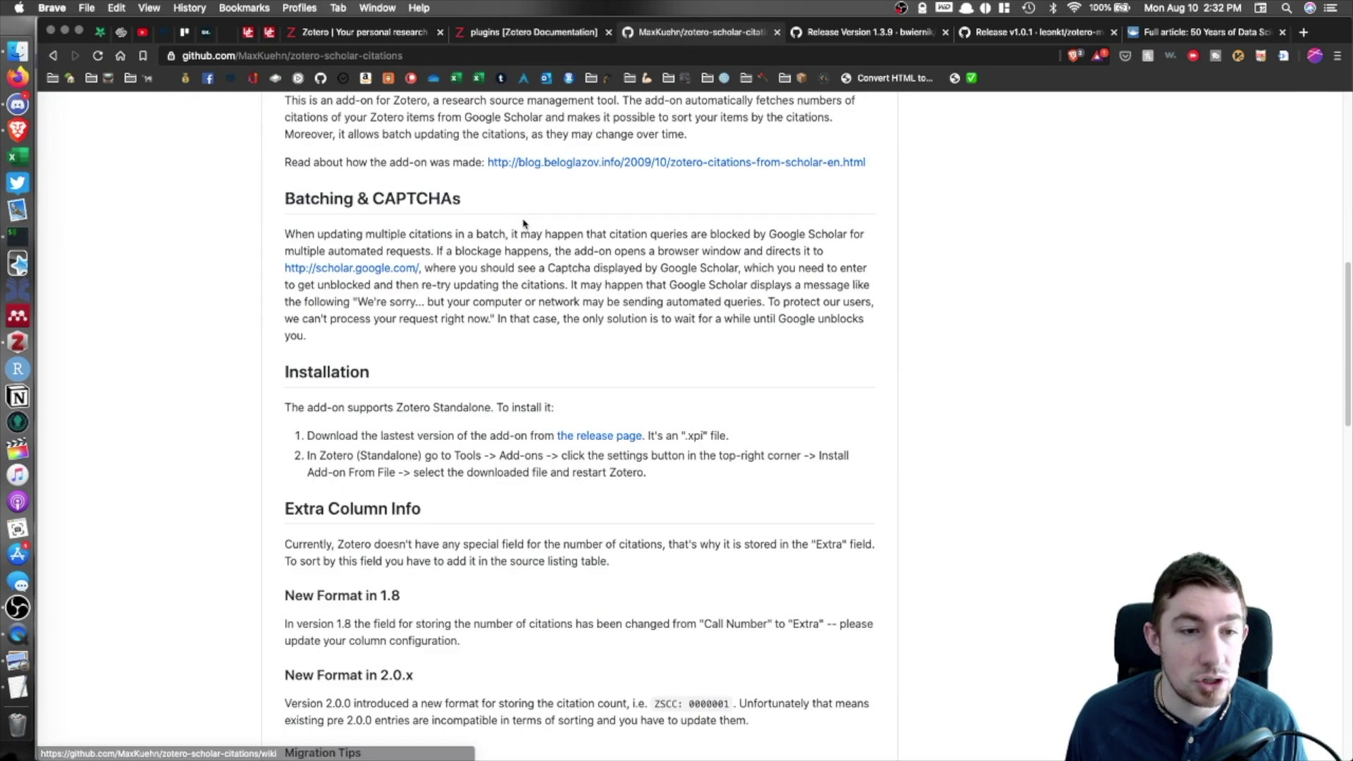
pyautogui.scroll(3, 423, 218)
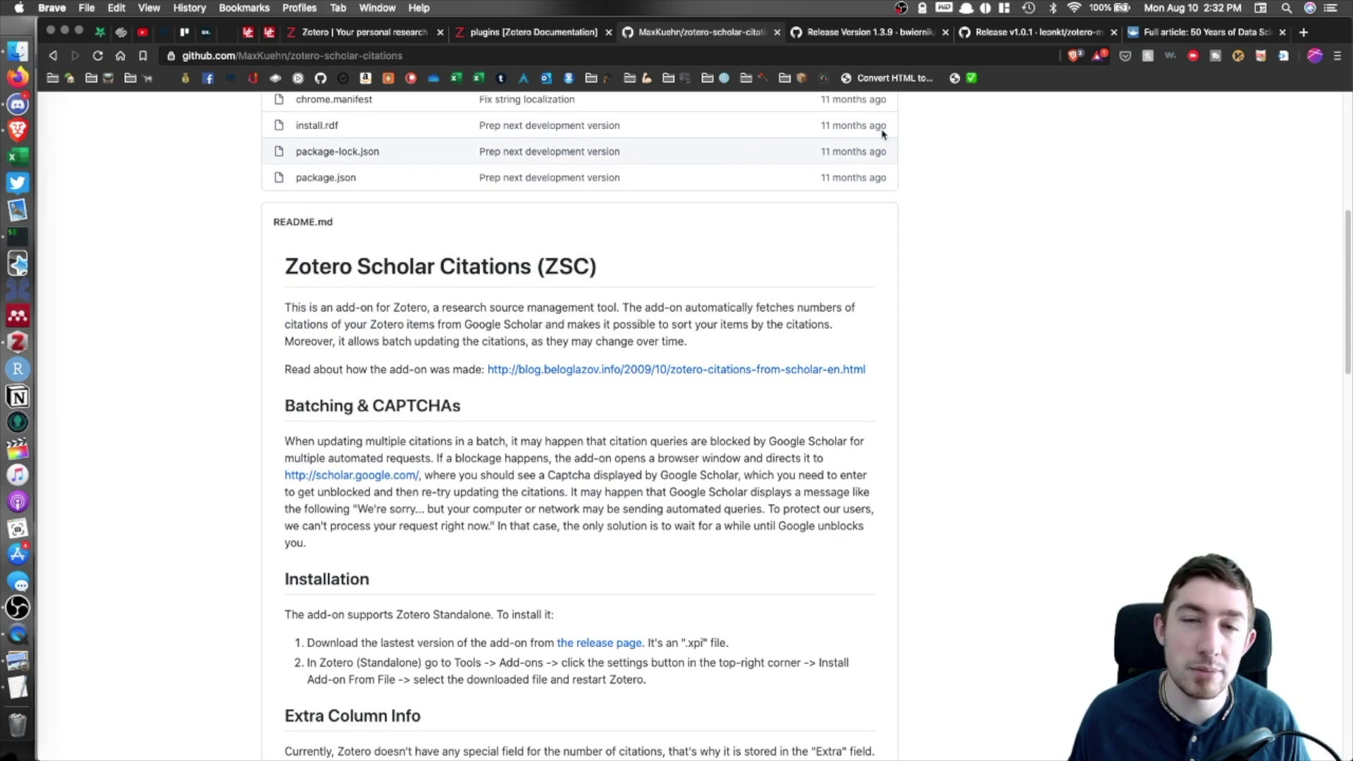
pyautogui.click(873, 32)
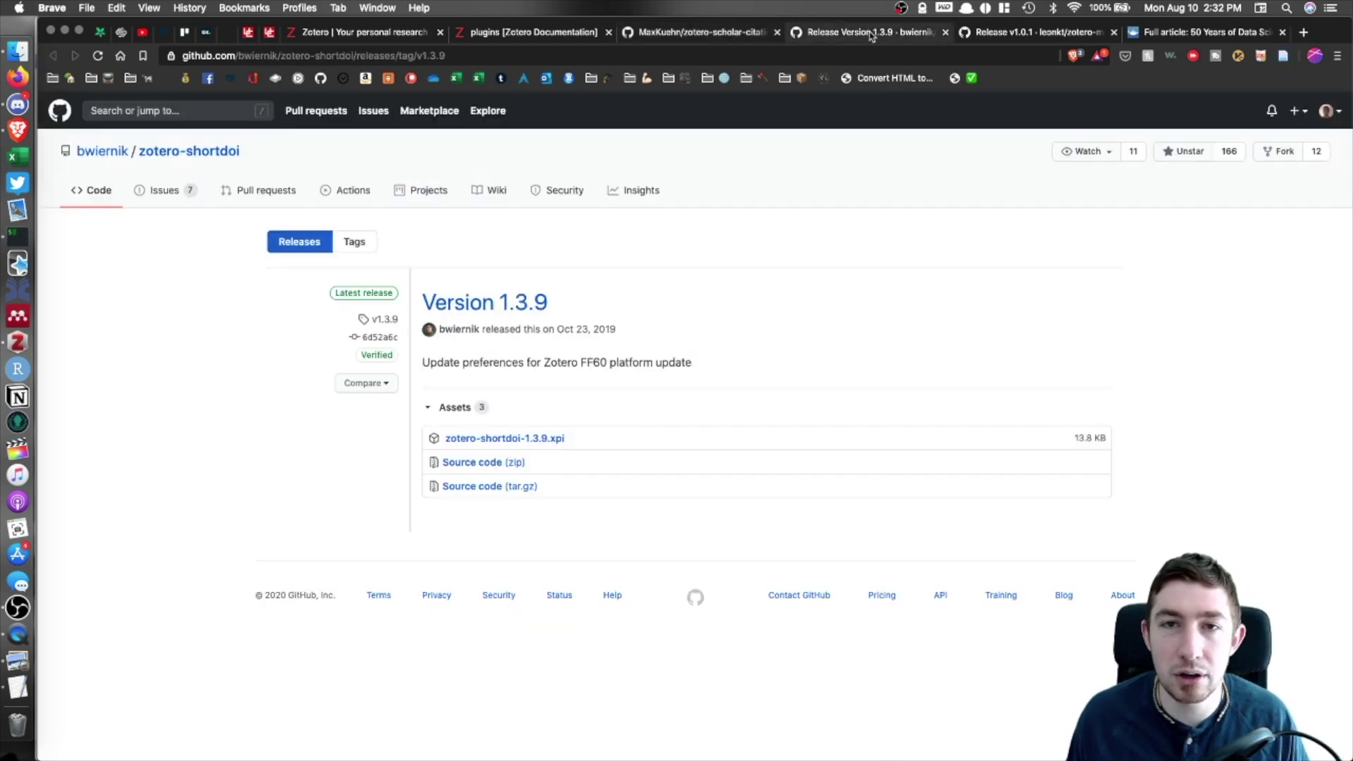
pyautogui.click(191, 151)
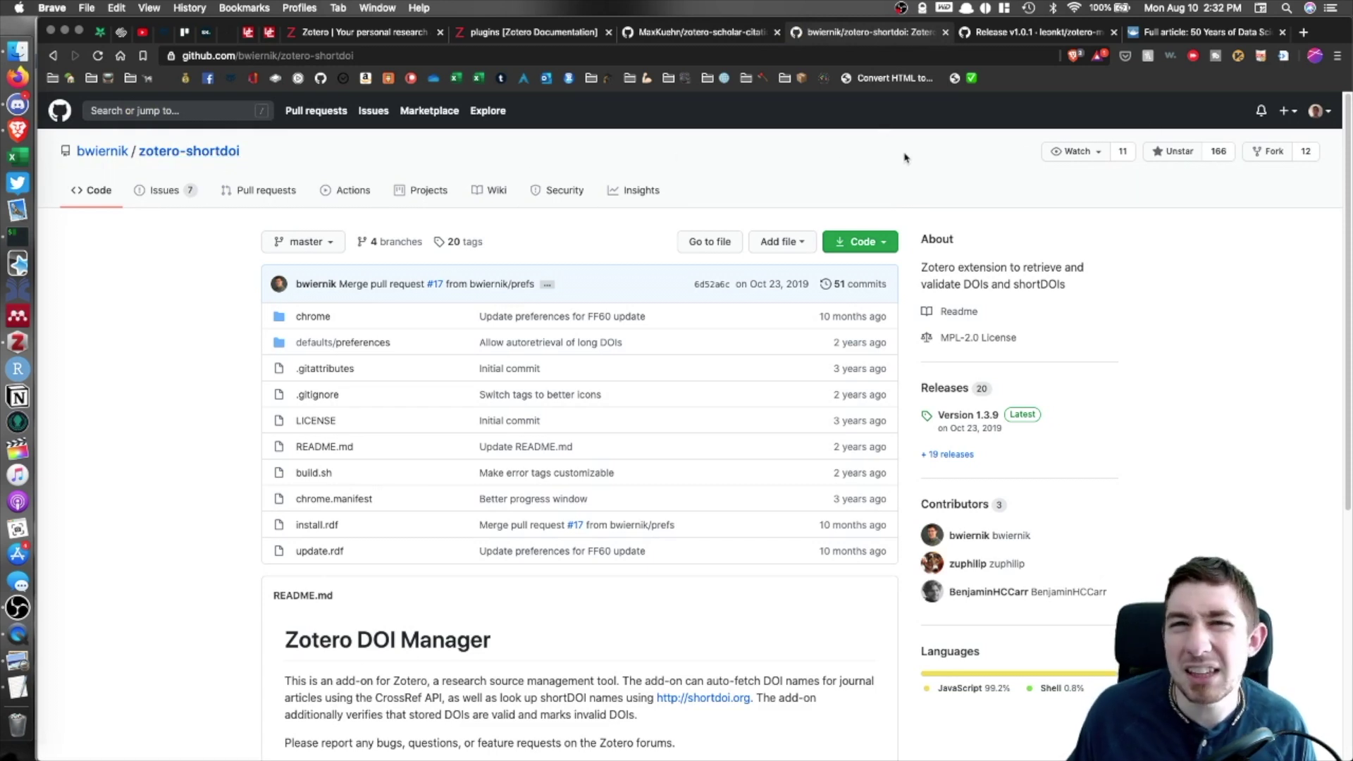
# Open the zotero-memento repository and read its README on installation, webpage archiving and export translators, highlighting the install instructions.
pyautogui.click(1065, 31)
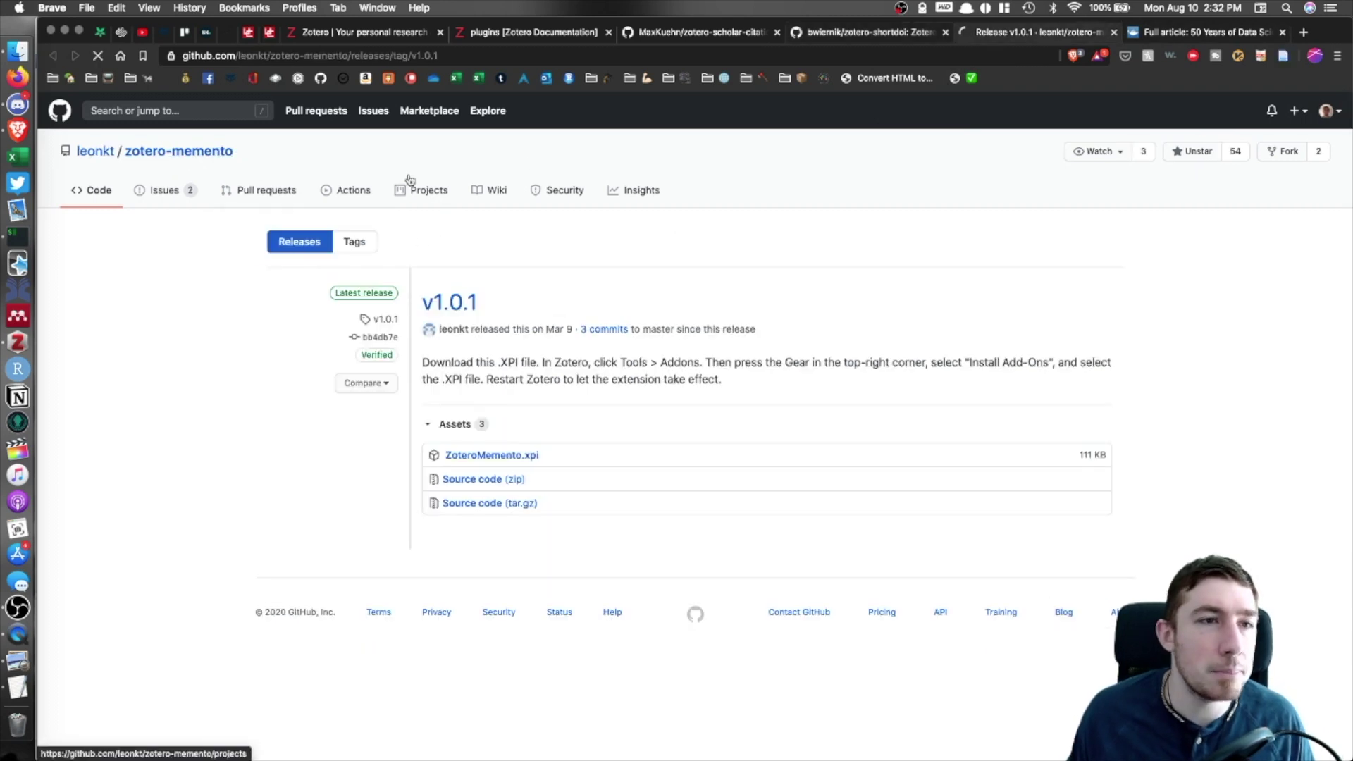
pyautogui.scroll(-6, 413, 295)
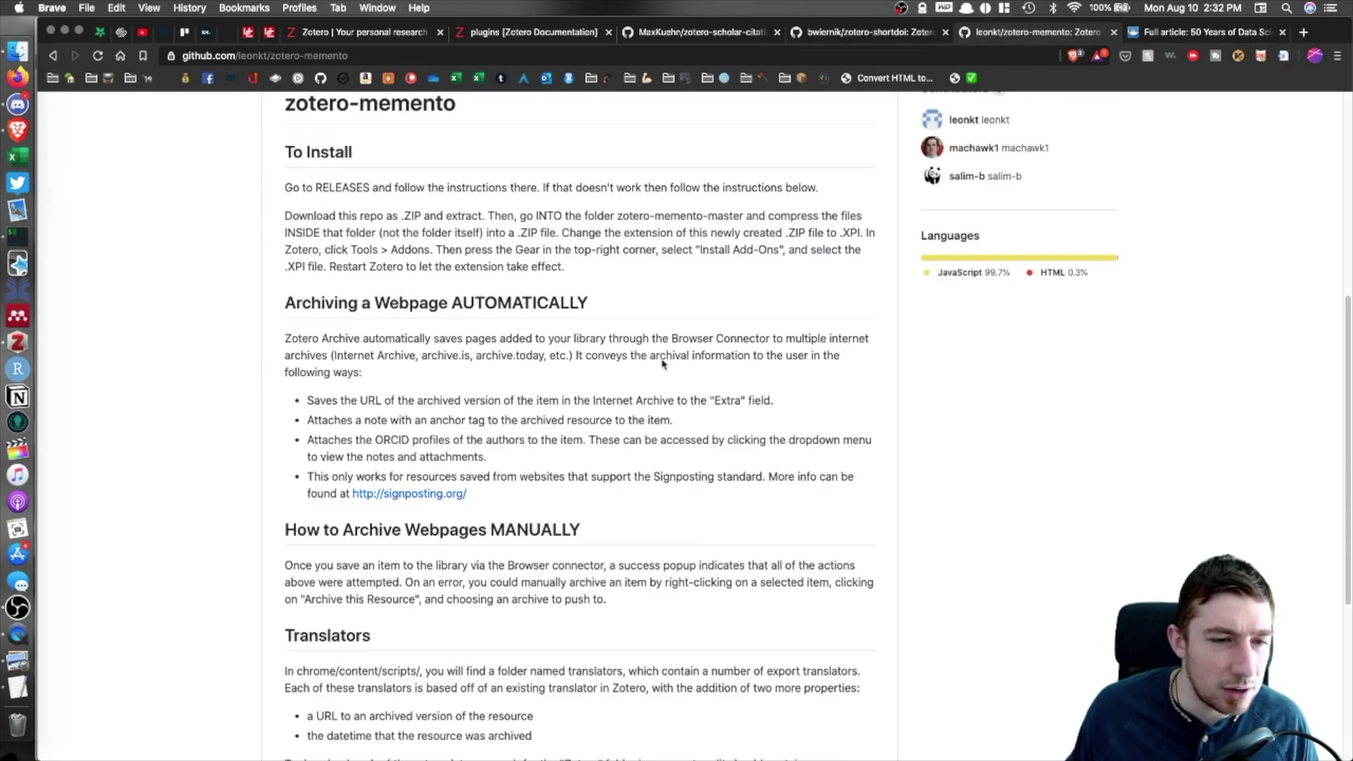
pyautogui.scroll(-1, 663, 363)
pyautogui.moveTo(336, 187); pyautogui.dragTo(588, 215)
pyautogui.scroll(-5, 584, 240)
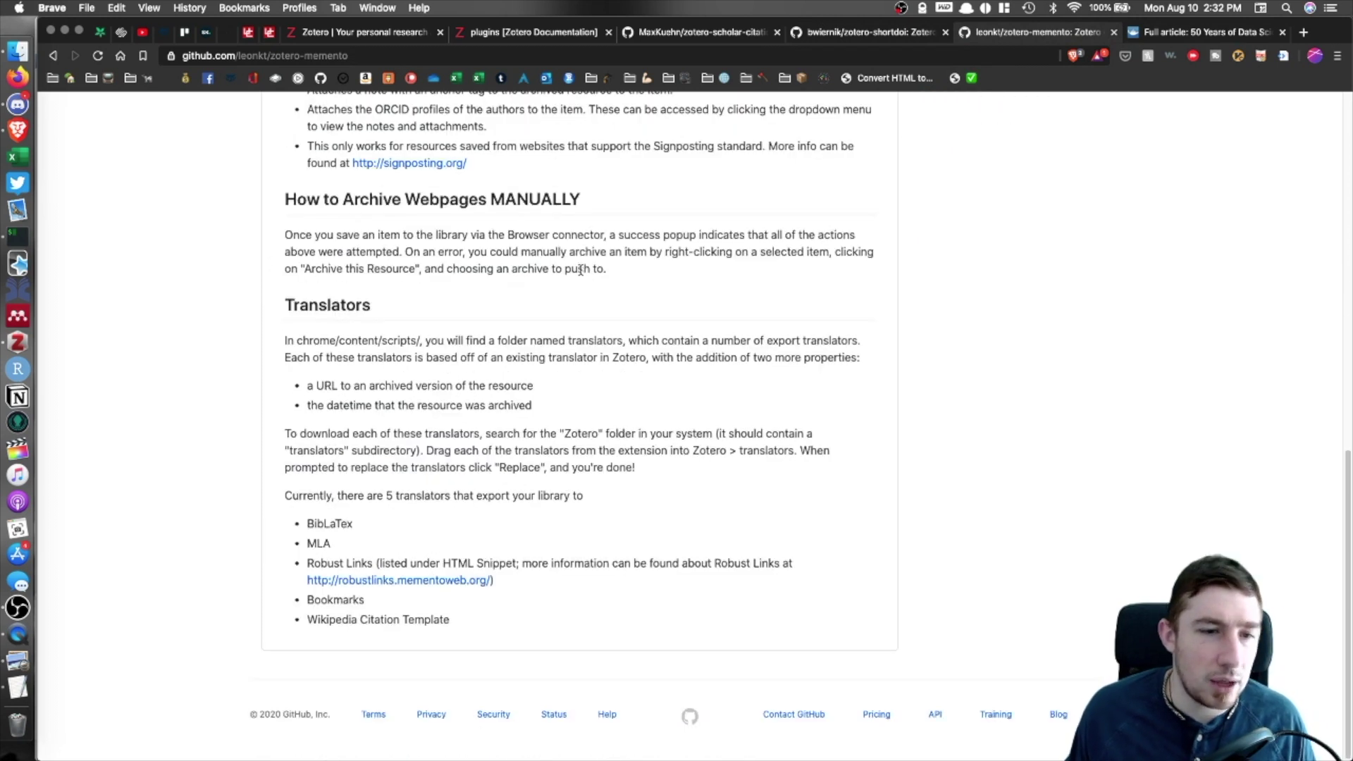
pyautogui.scroll(15, 584, 271)
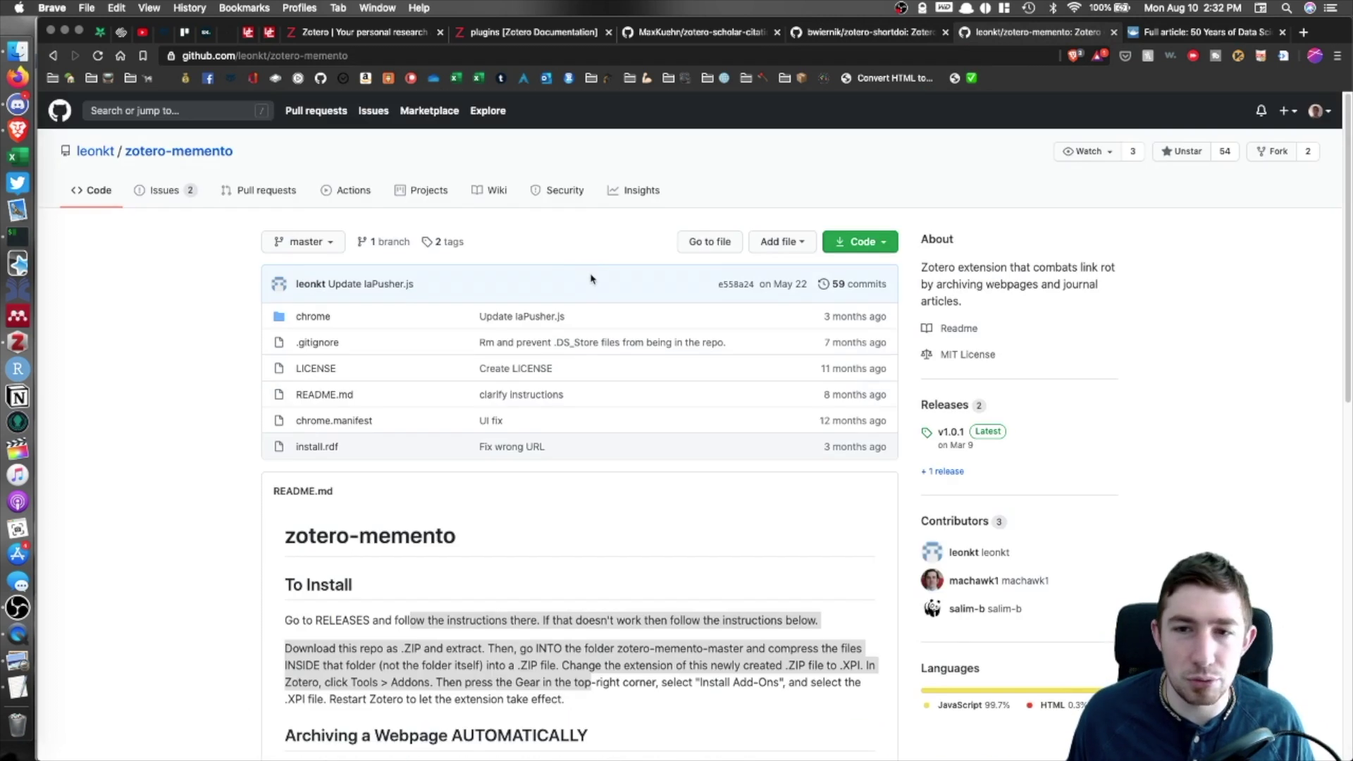
# Leaf through the three Zotero plugin repositories, skim the zotero-memento page, and return to the Plugins for Zotero documentation.
pyautogui.click(726, 34)
pyautogui.click(869, 36)
pyautogui.click(959, 36)
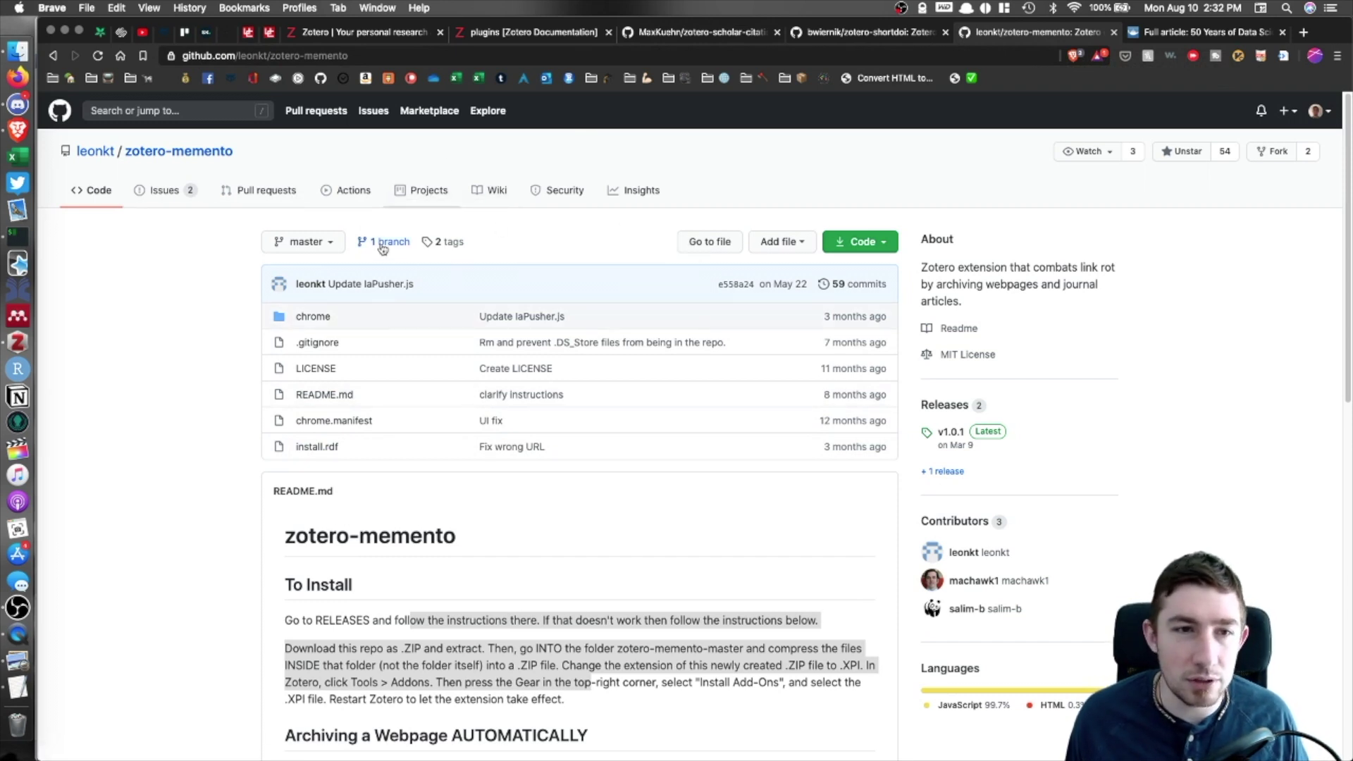
pyautogui.scroll(-3, 384, 224)
pyautogui.scroll(-6, 384, 224)
pyautogui.scroll(10, 493, 232)
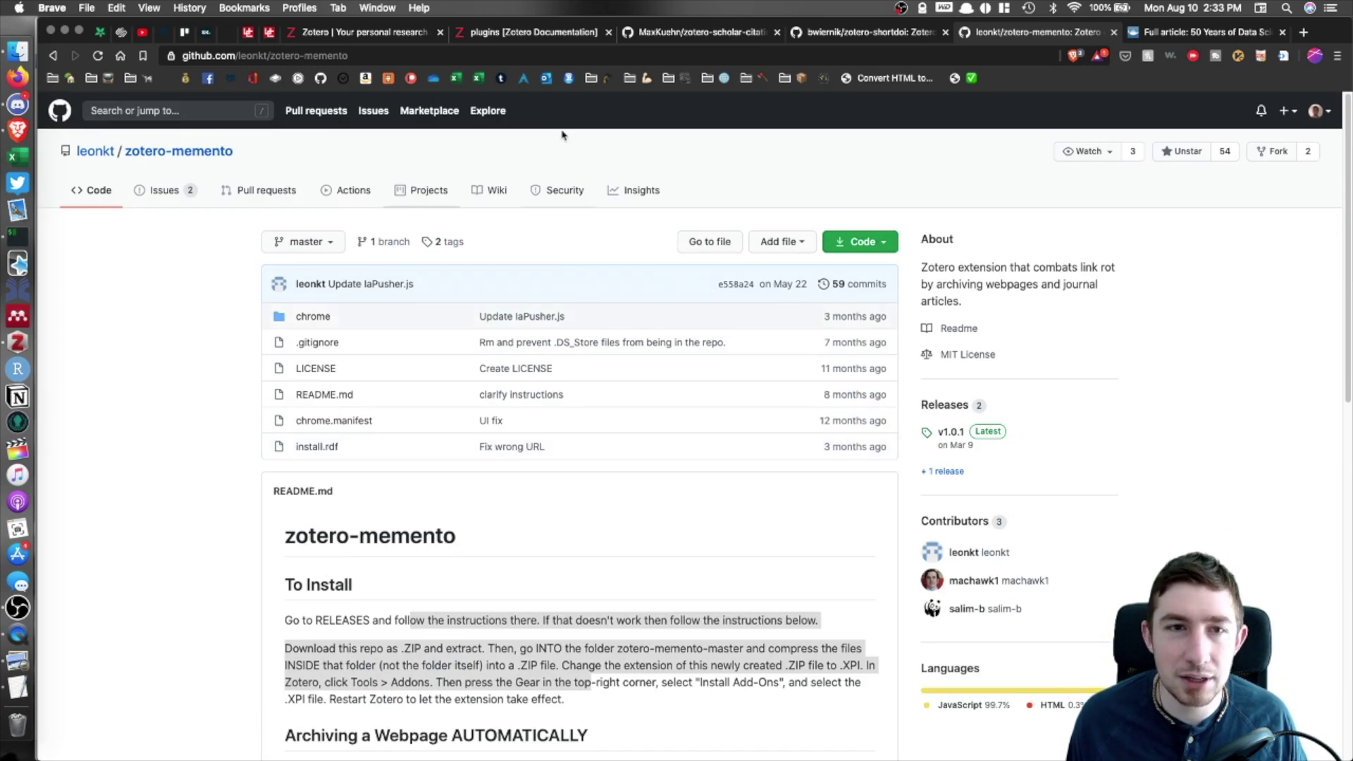
pyautogui.click(530, 32)
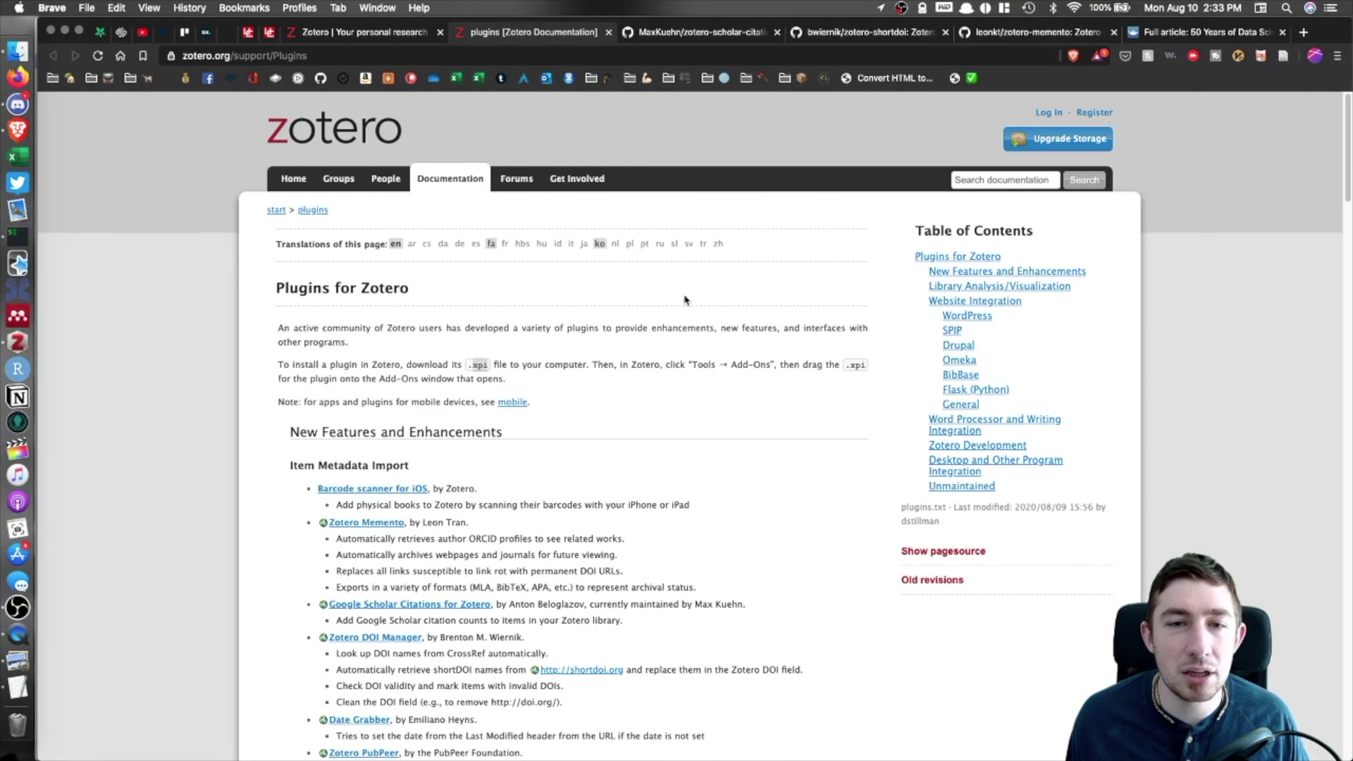
# Switch to Zotero, view the installed extensions in the Add-ons Manager, and close it.
pyautogui.hotkey('ctrl', 'Up')
pyautogui.click(705, 180)
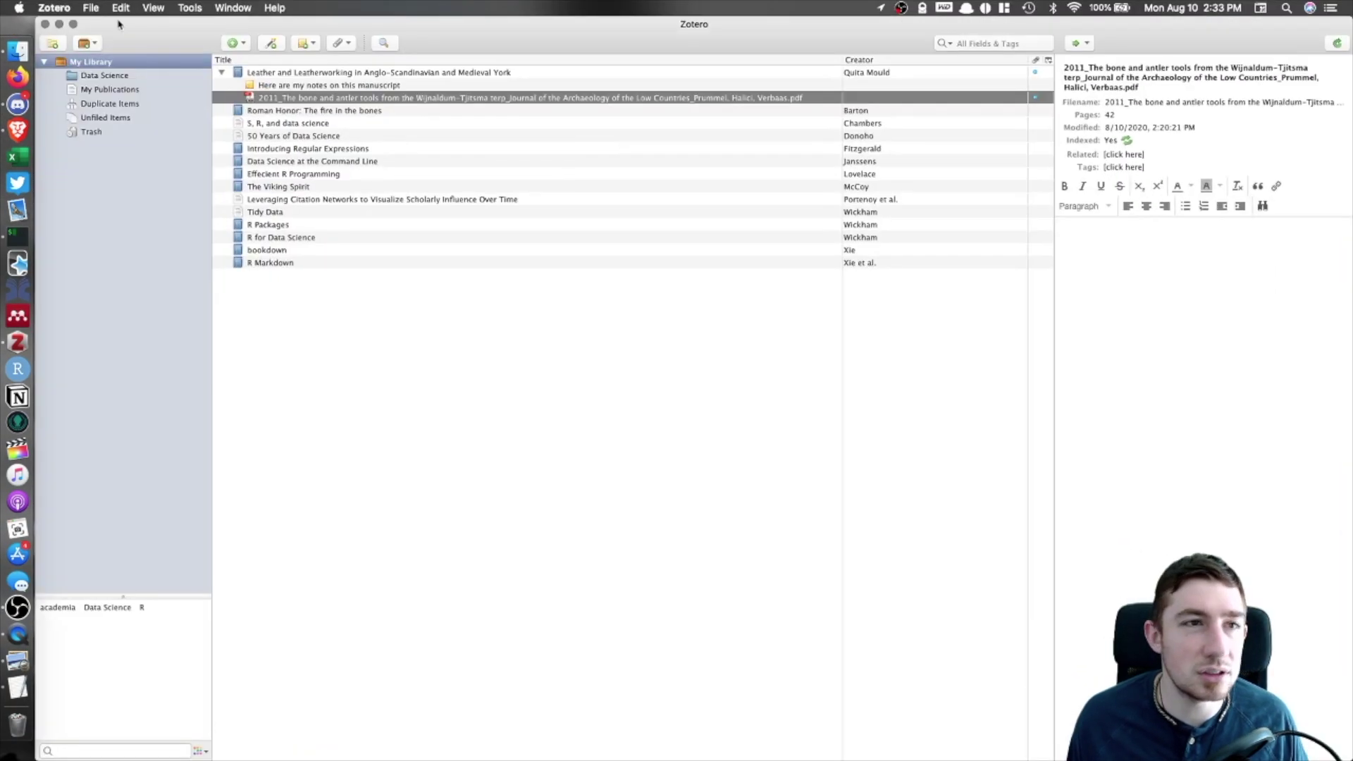
pyautogui.click(189, 8)
pyautogui.click(233, 73)
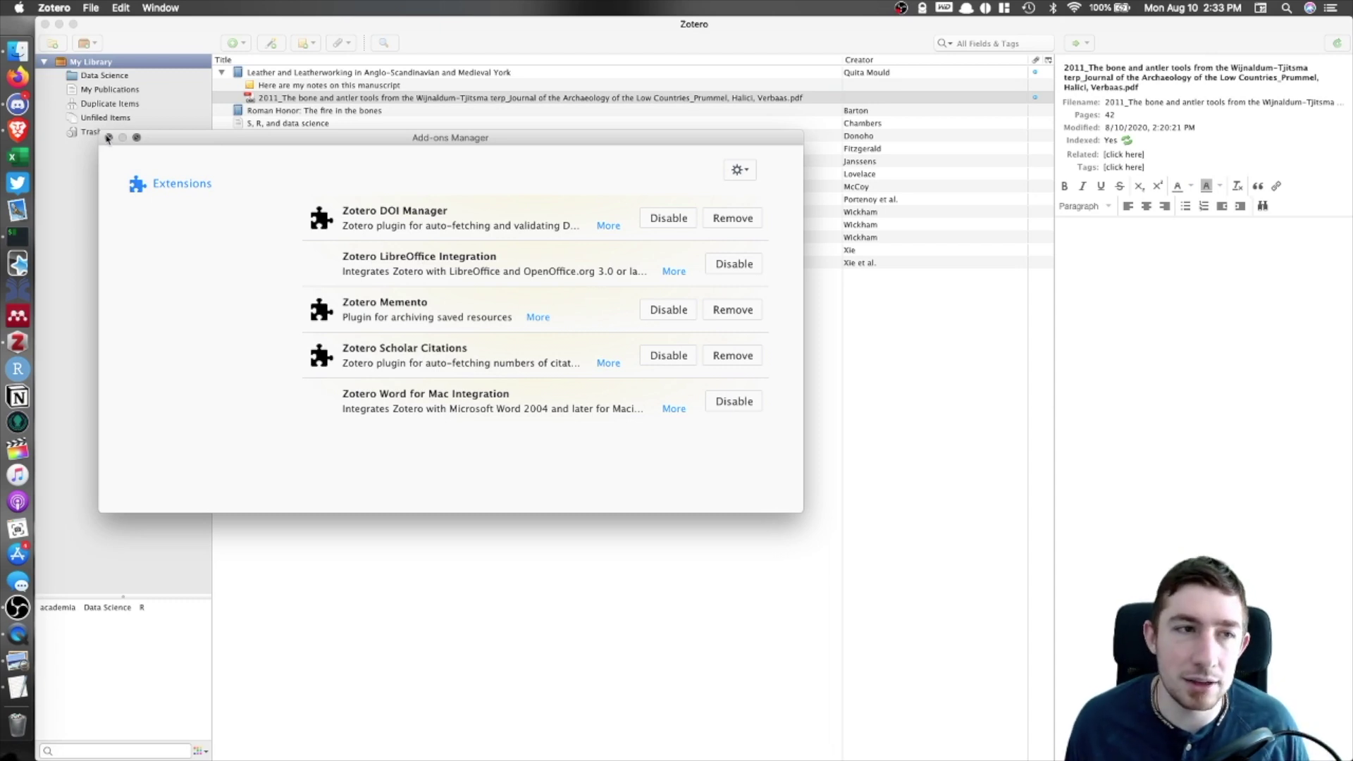
pyautogui.click(109, 137)
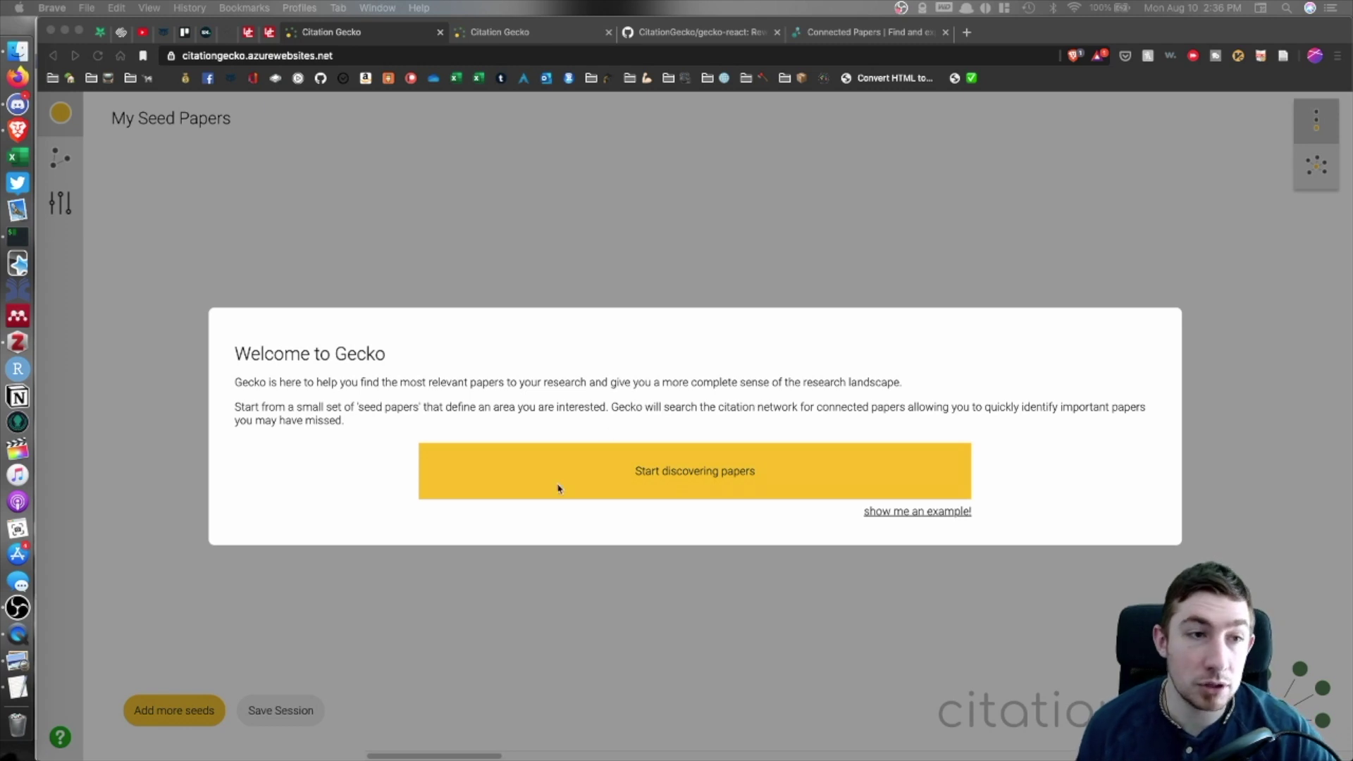
# Start discovering papers in Citation Gecko to view the seed import options, and switch to the session with seed papers loaded.
pyautogui.click(682, 472)
pyautogui.click(685, 470)
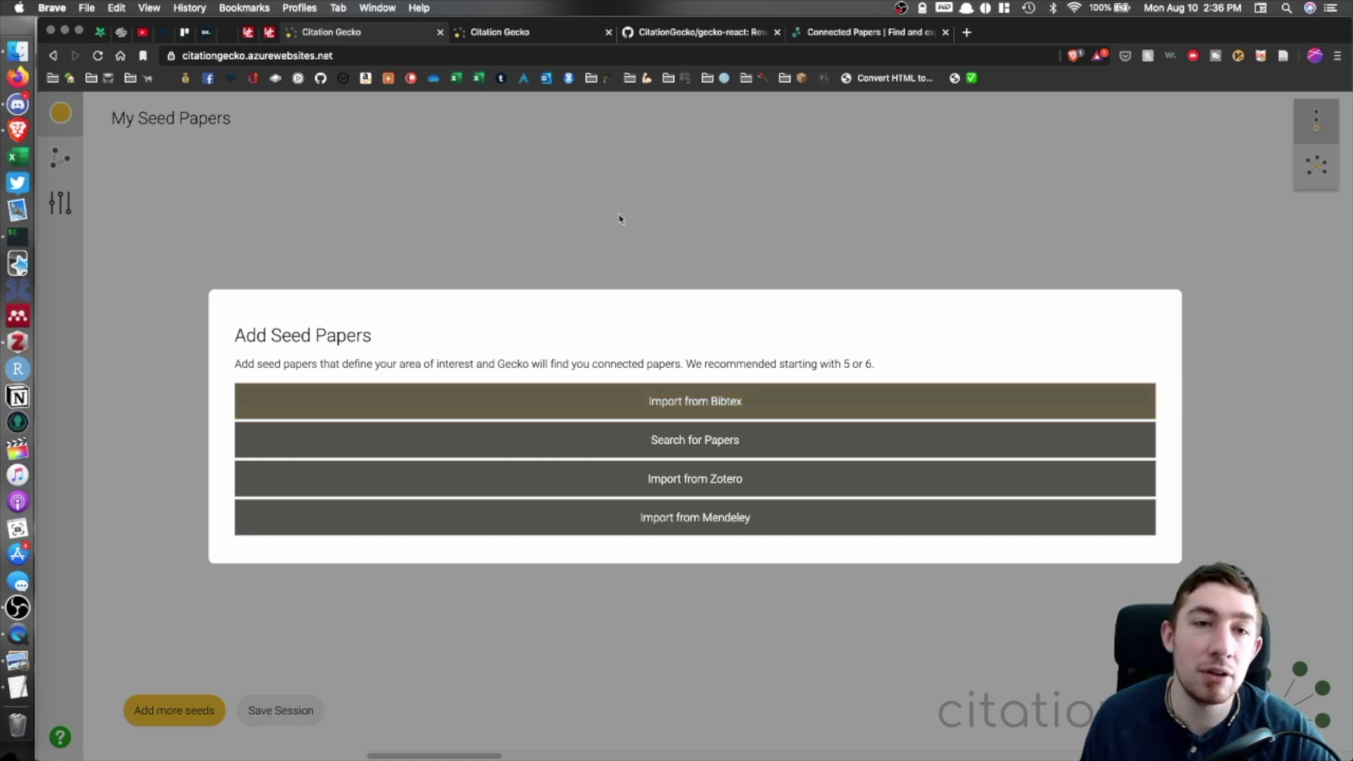
pyautogui.click(596, 195)
pyautogui.click(506, 32)
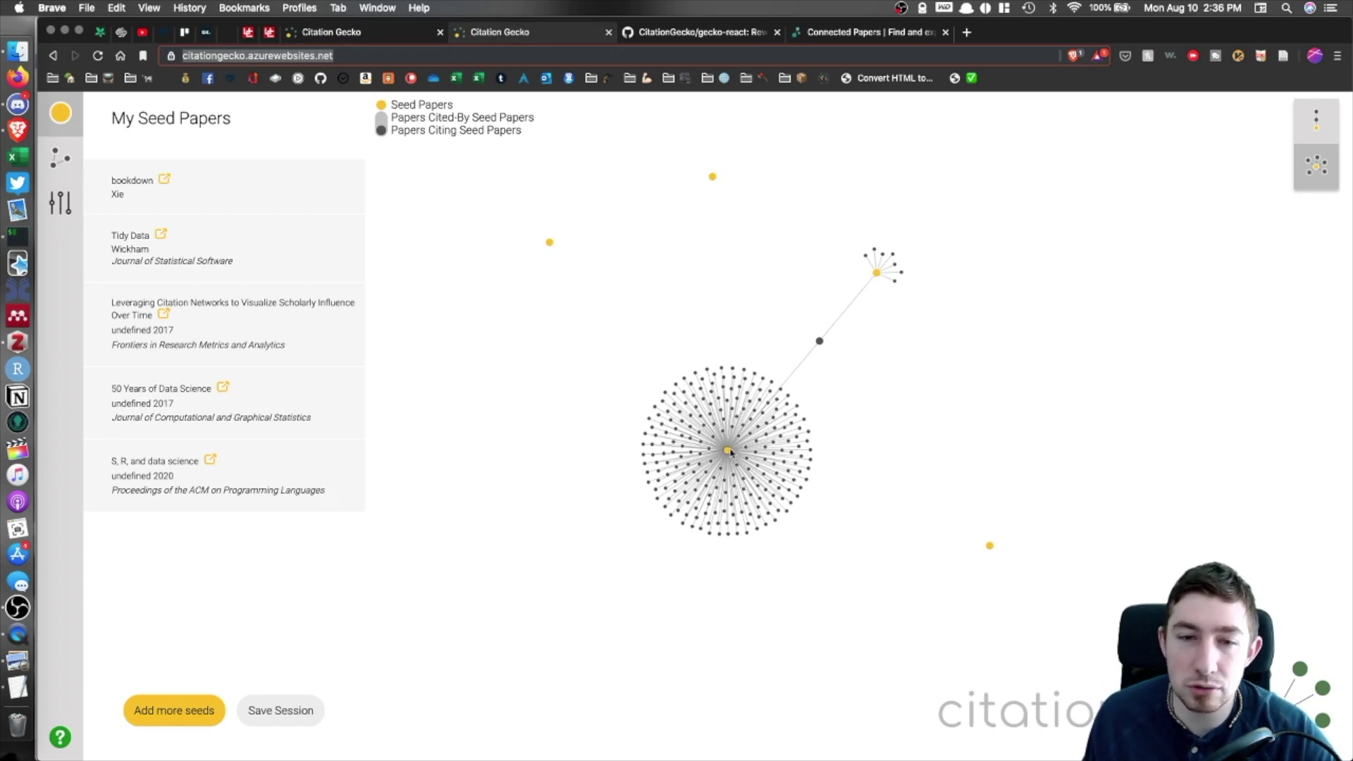
# Inspect the Tidy Data seed paper's connections and select the citing paper that links the two clusters in the network.
pyautogui.click(139, 220)
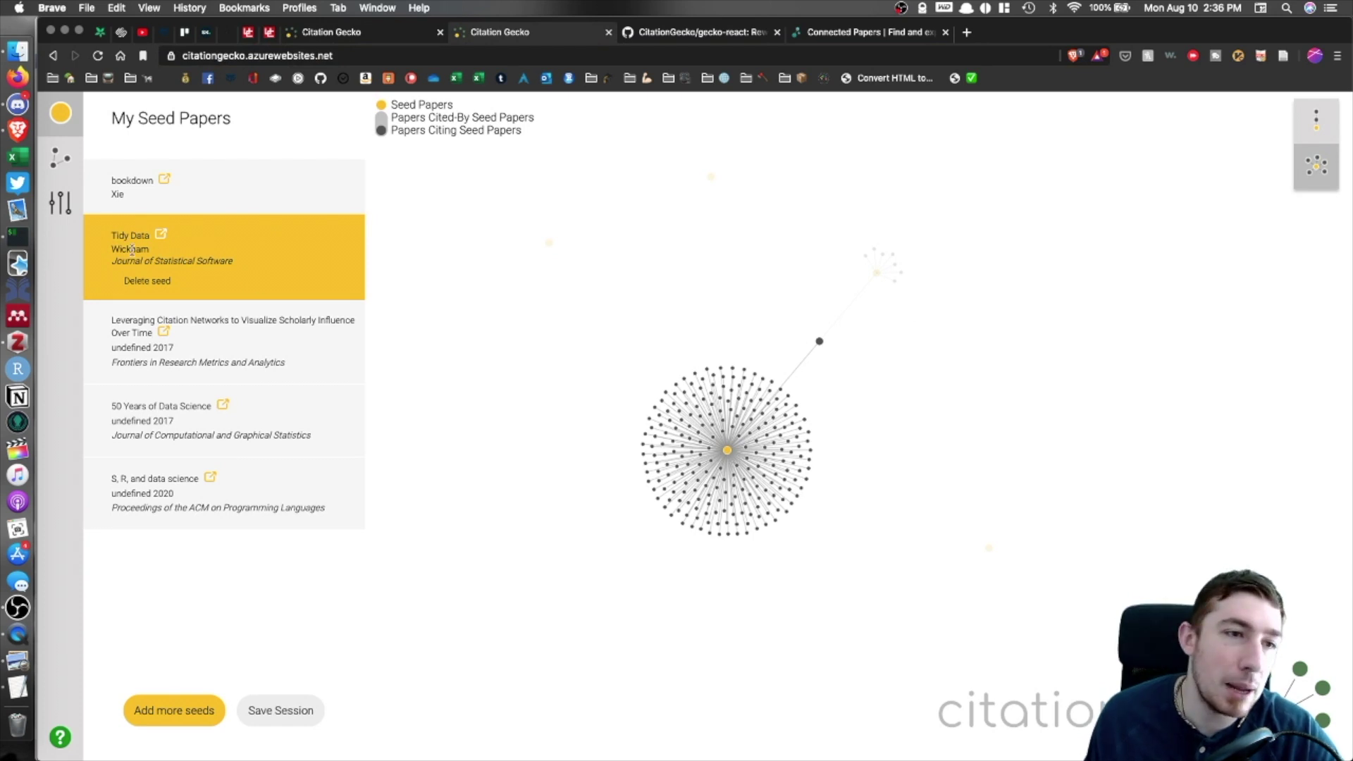
pyautogui.click(649, 310)
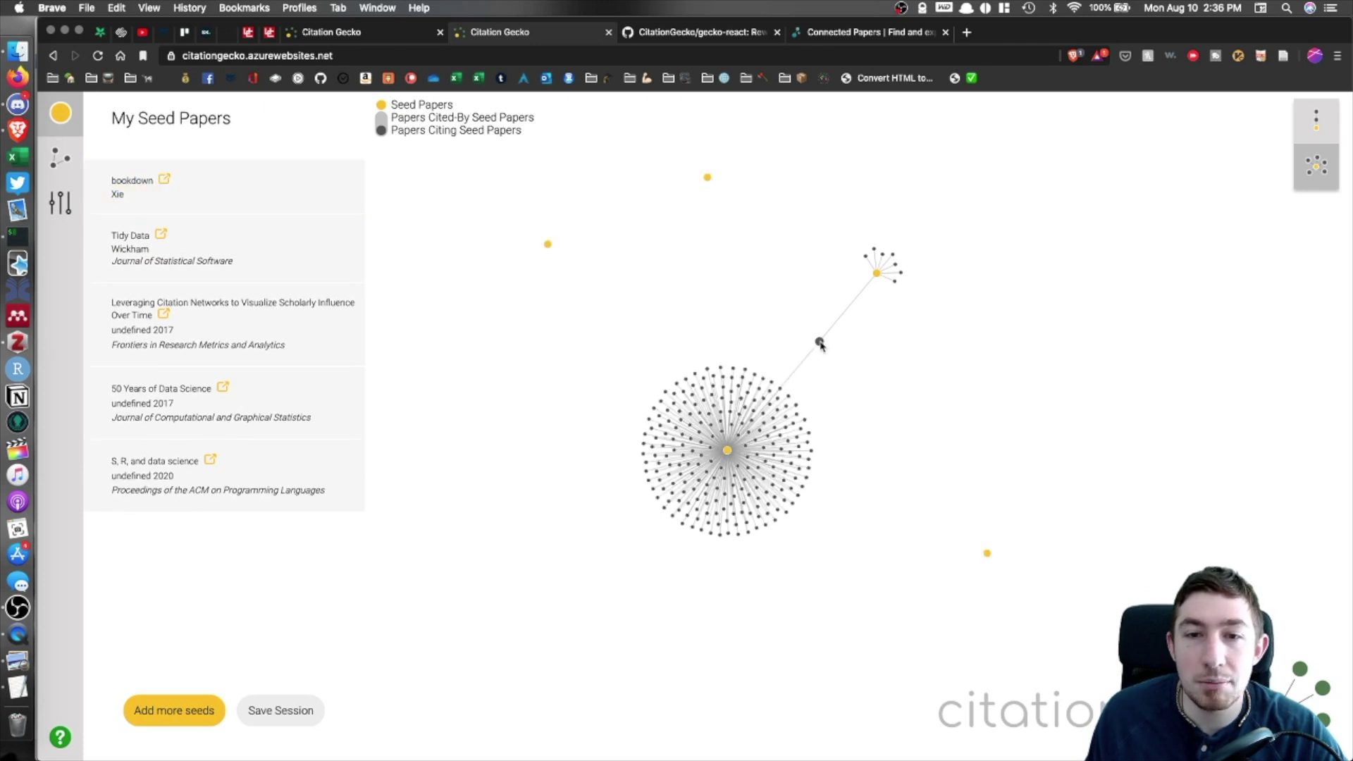
pyautogui.click(818, 342)
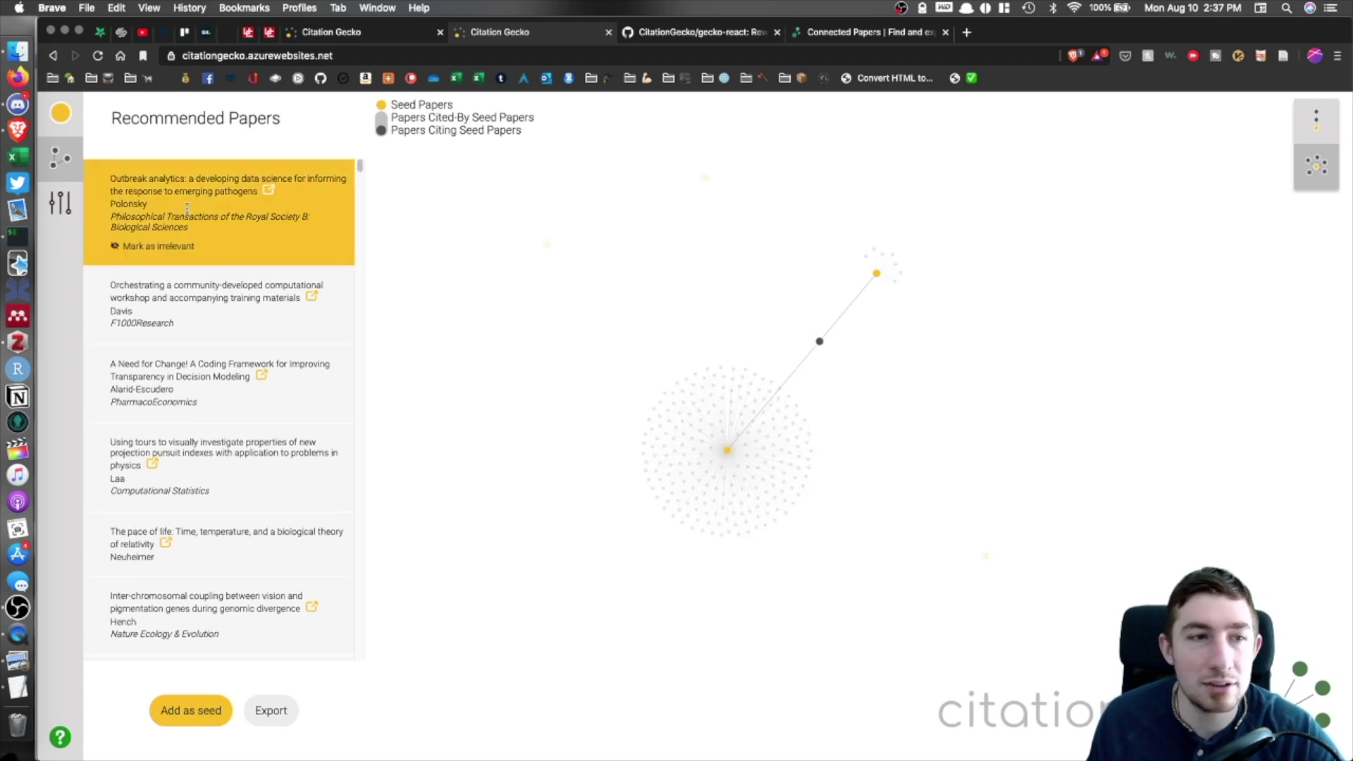
# Open and skim the Outbreak analytics article, close it, and mark the paper as irrelevant in the recommendations.
pyautogui.click(269, 192)
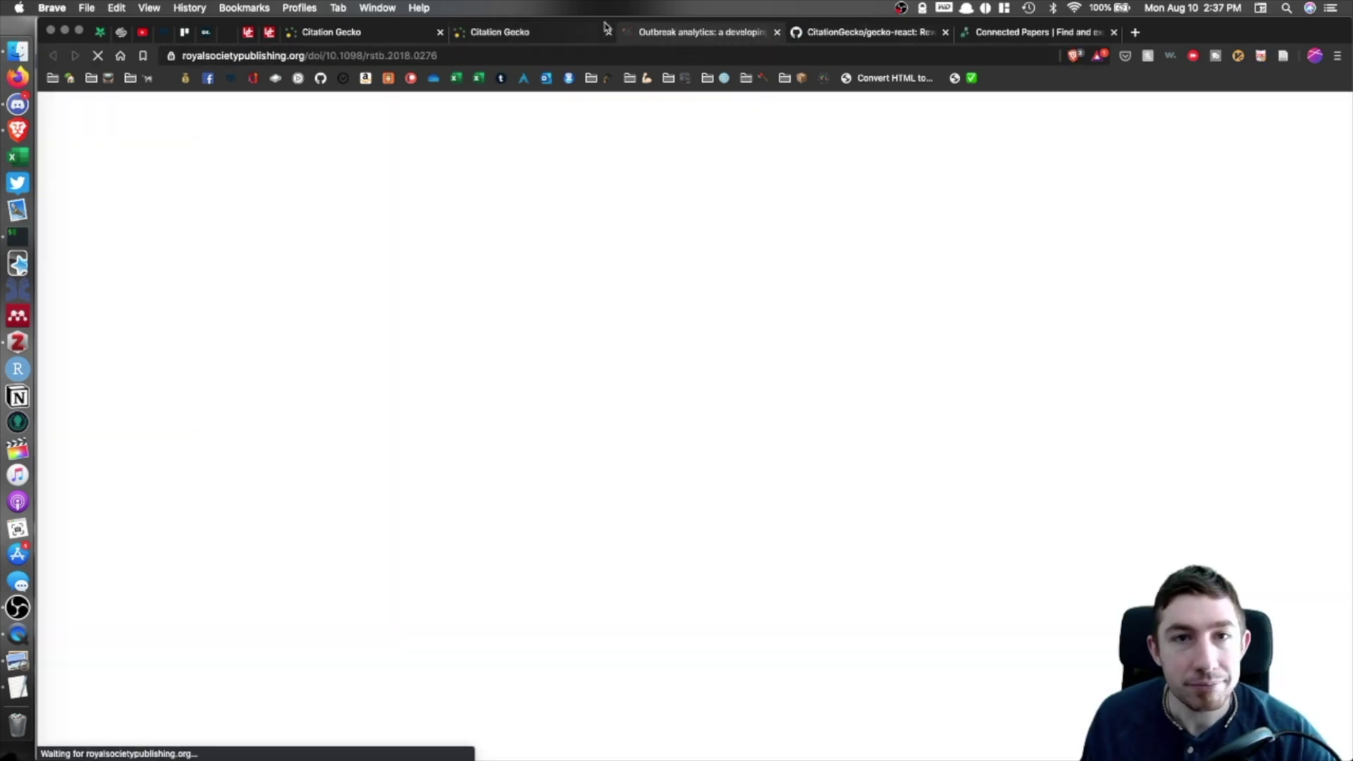
pyautogui.scroll(-20, 671, 243)
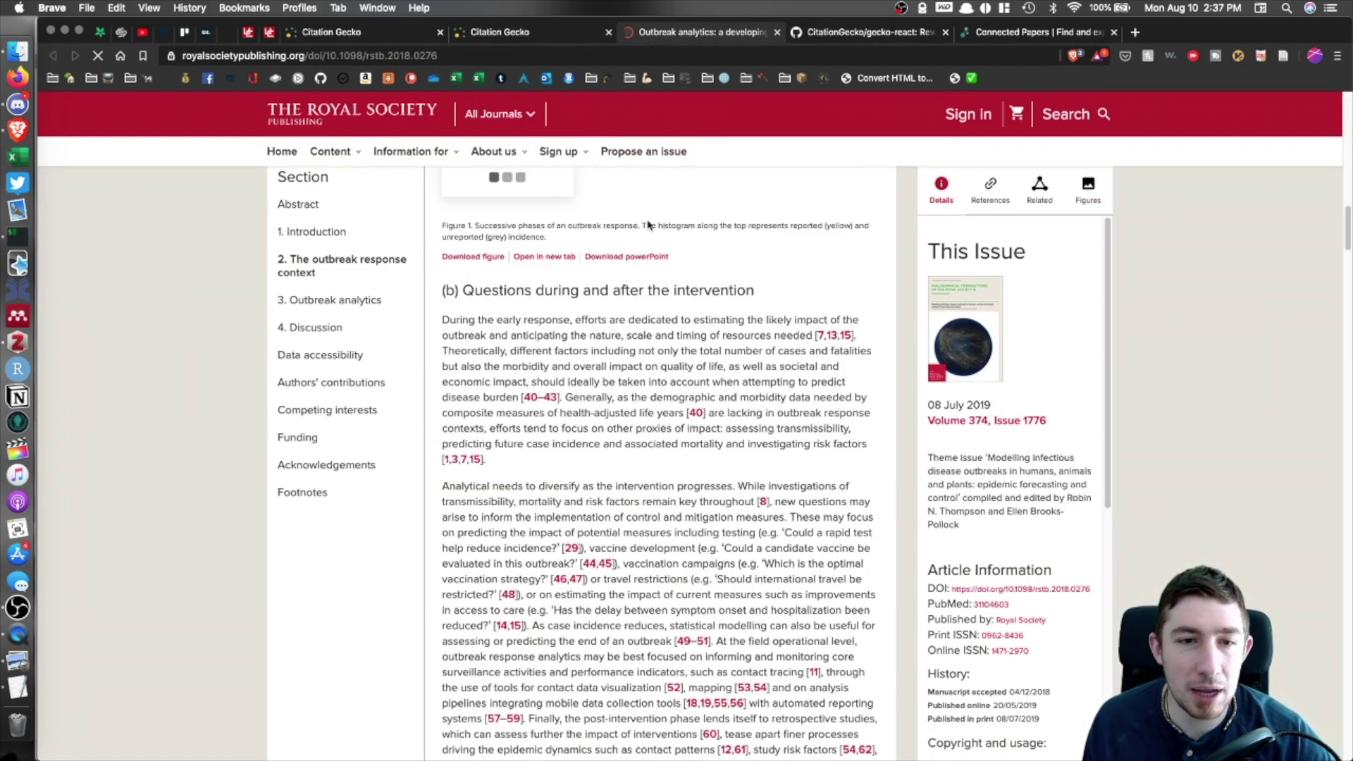
pyautogui.press('super+w')
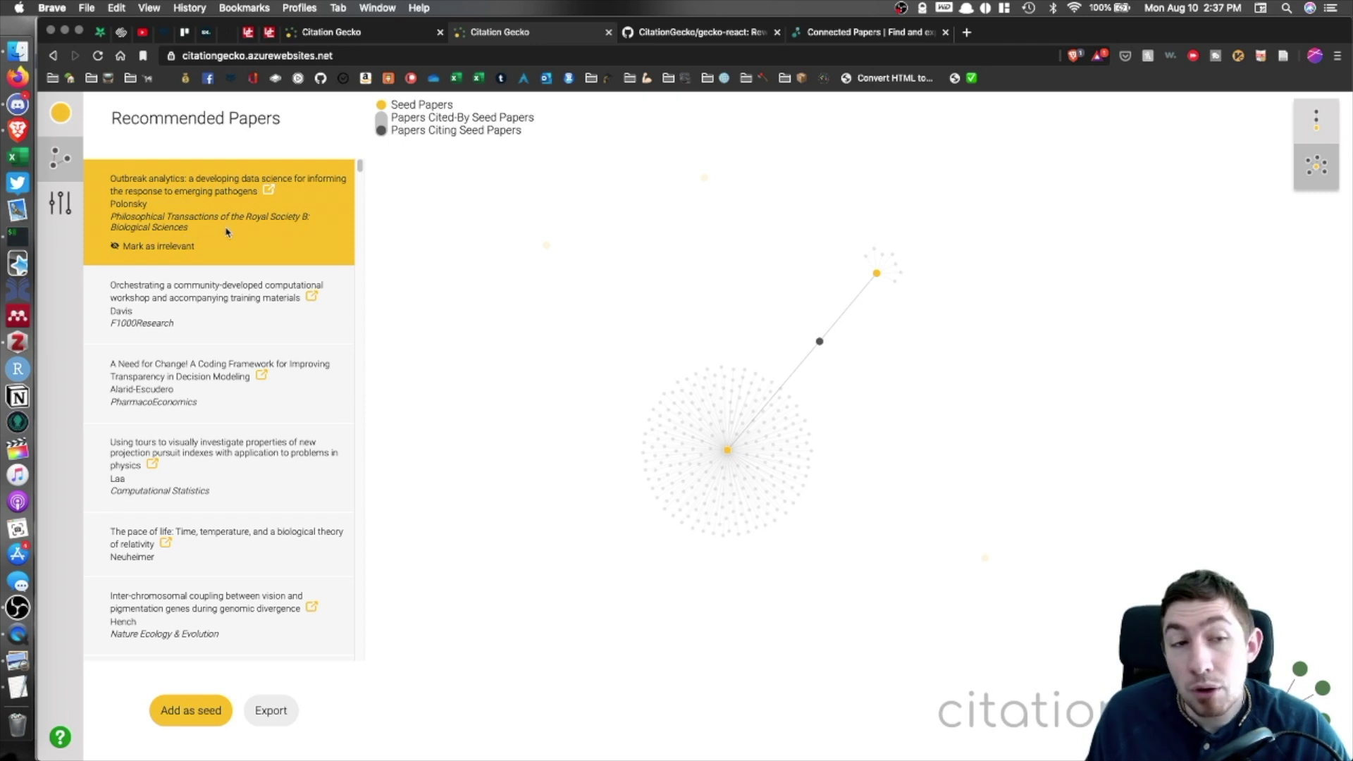
pyautogui.click(133, 247)
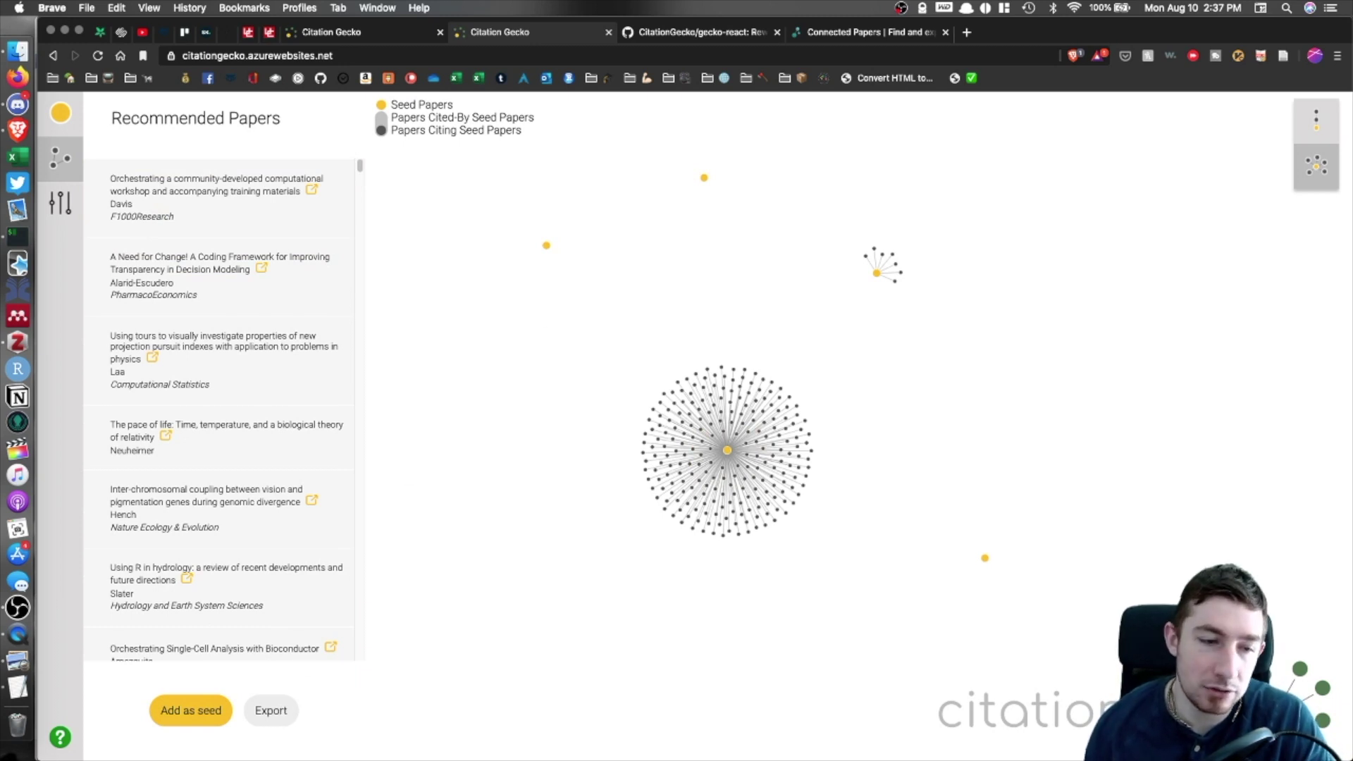
# Export the recommended papers to the Desktop as the BIB file GeckoRecommendations.
pyautogui.click(272, 711)
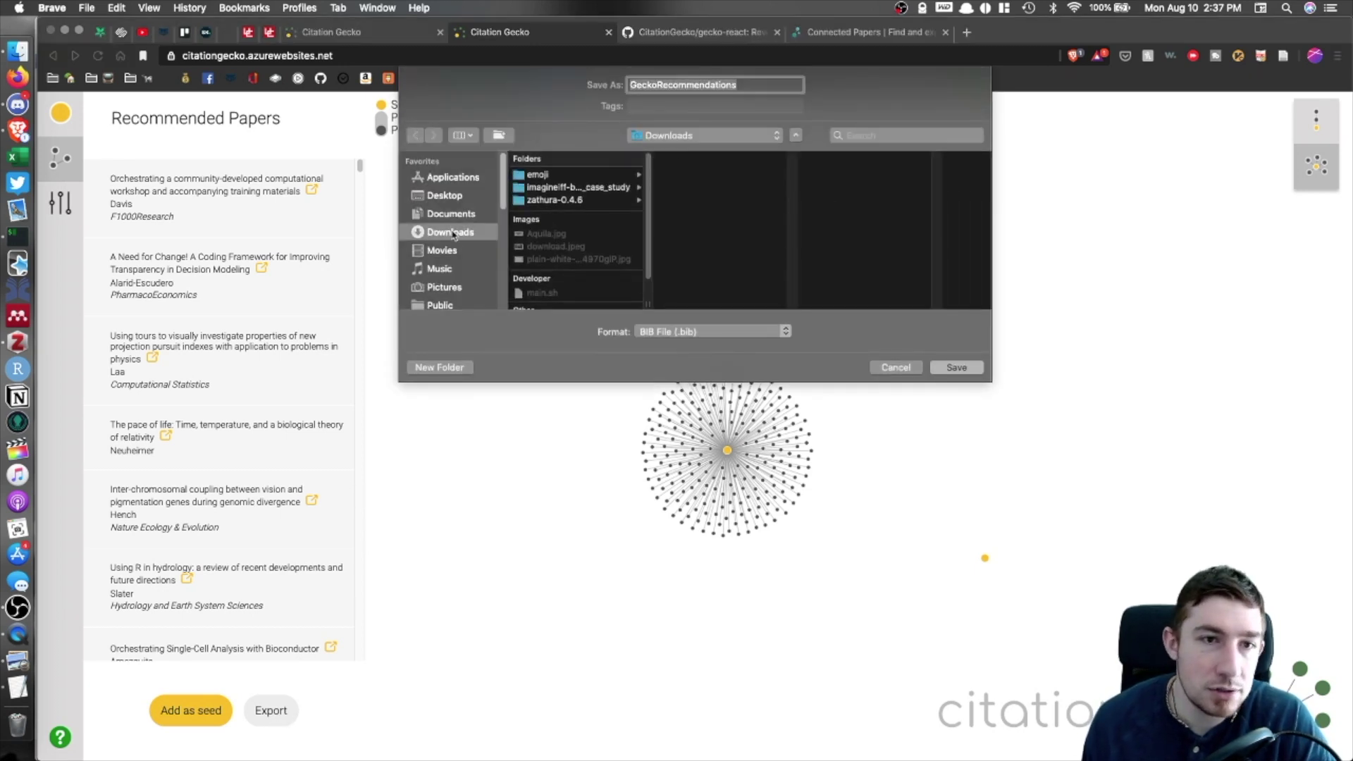
pyautogui.click(451, 196)
pyautogui.click(952, 367)
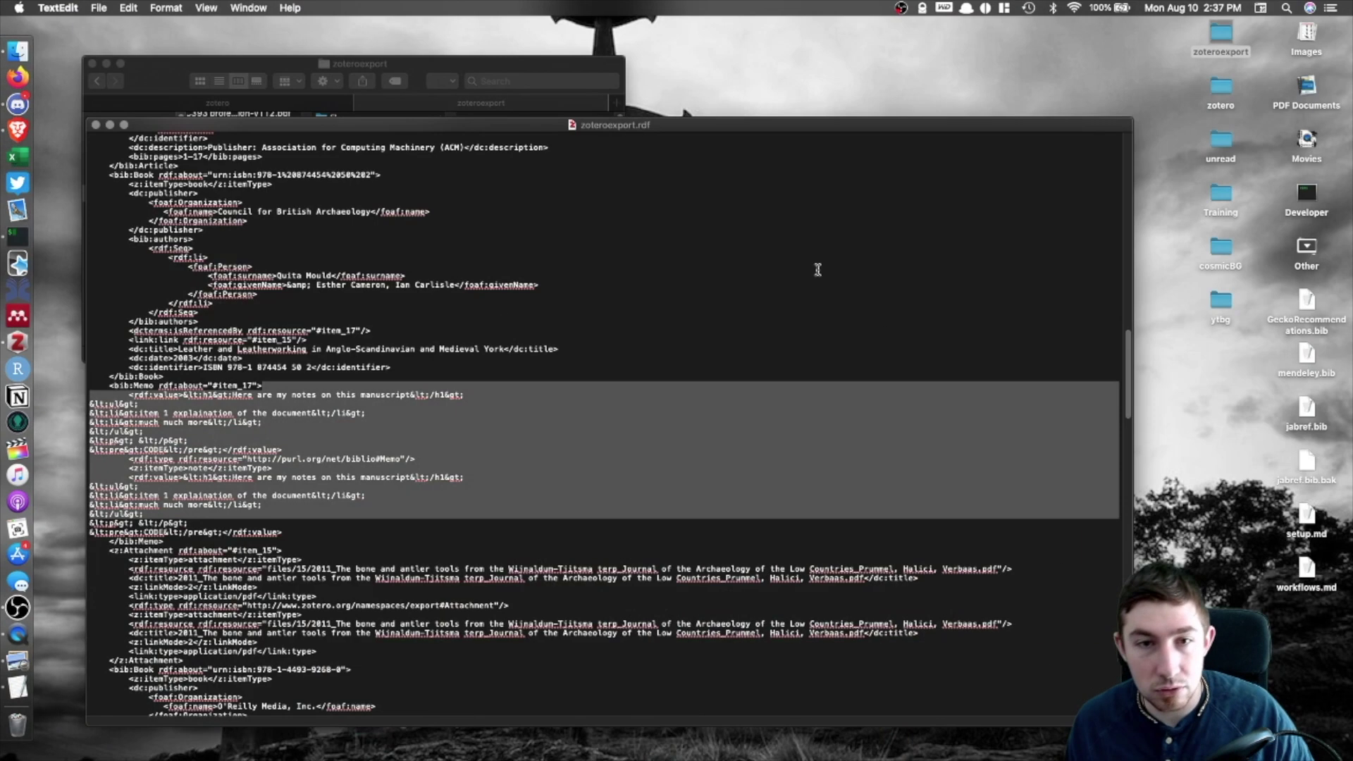
# Close the leftover zoteroexport windows, open GeckoRecommendations.bib from the desktop in TextEdit, examine its BibTeX entries, and close it.
pyautogui.click(96, 125)
pyautogui.click(92, 64)
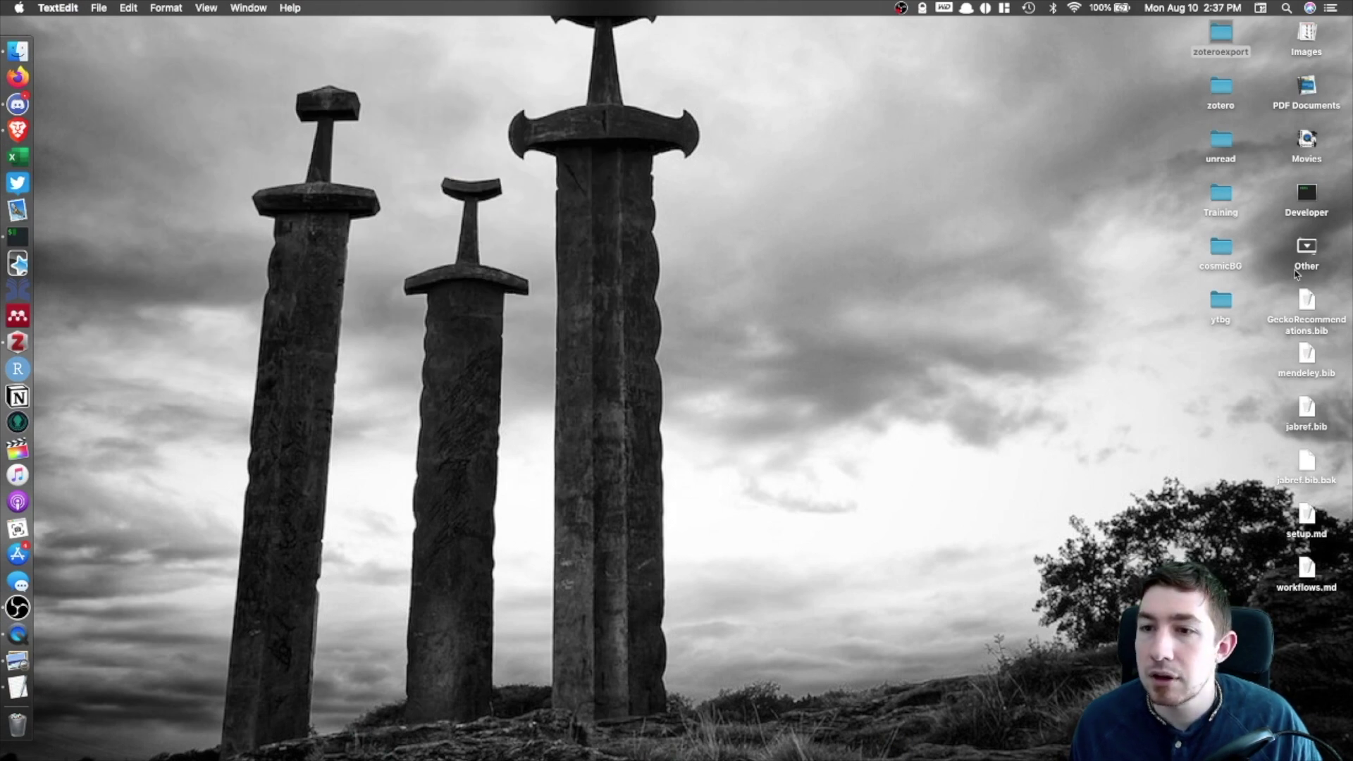
pyautogui.rightClick(1308, 313)
pyautogui.moveTo(1201, 332)
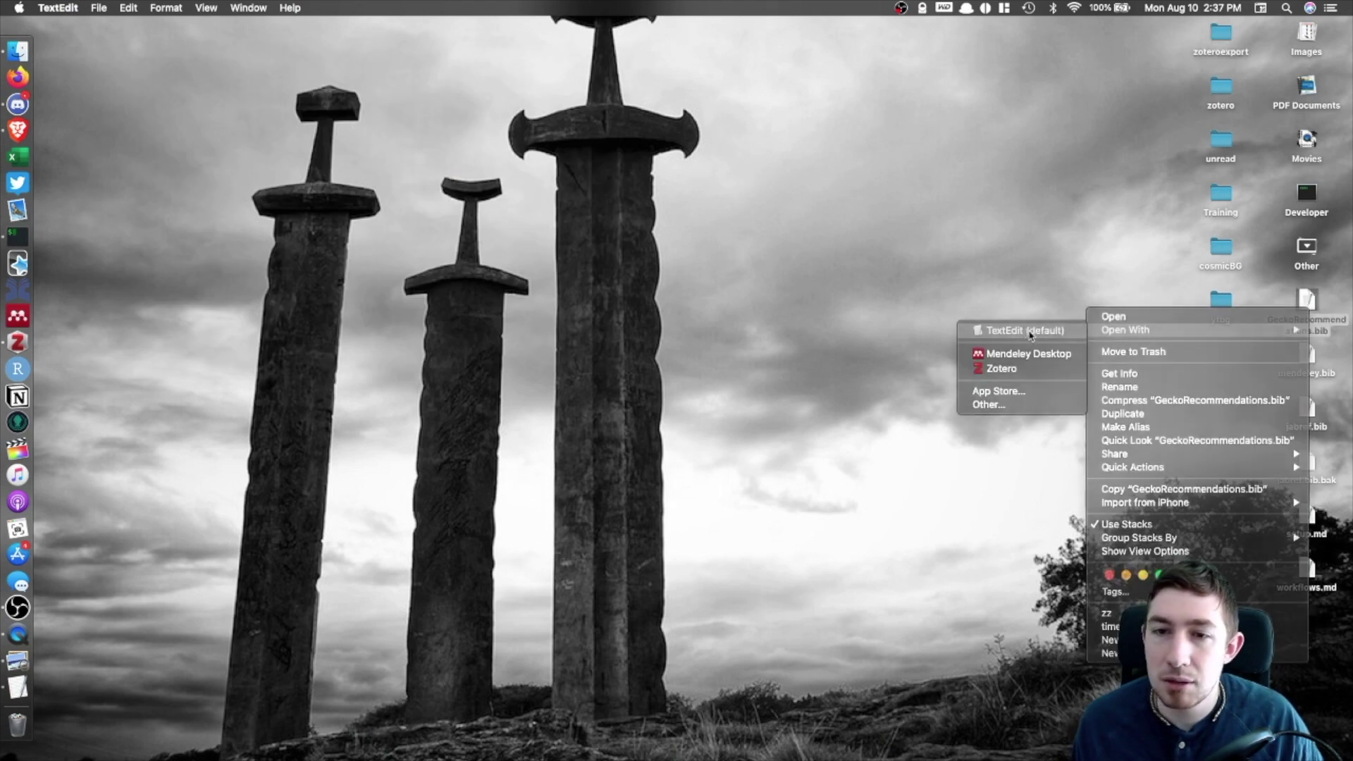
pyautogui.click(1028, 332)
pyautogui.moveTo(610, 355); pyautogui.dragTo(1119, 646)
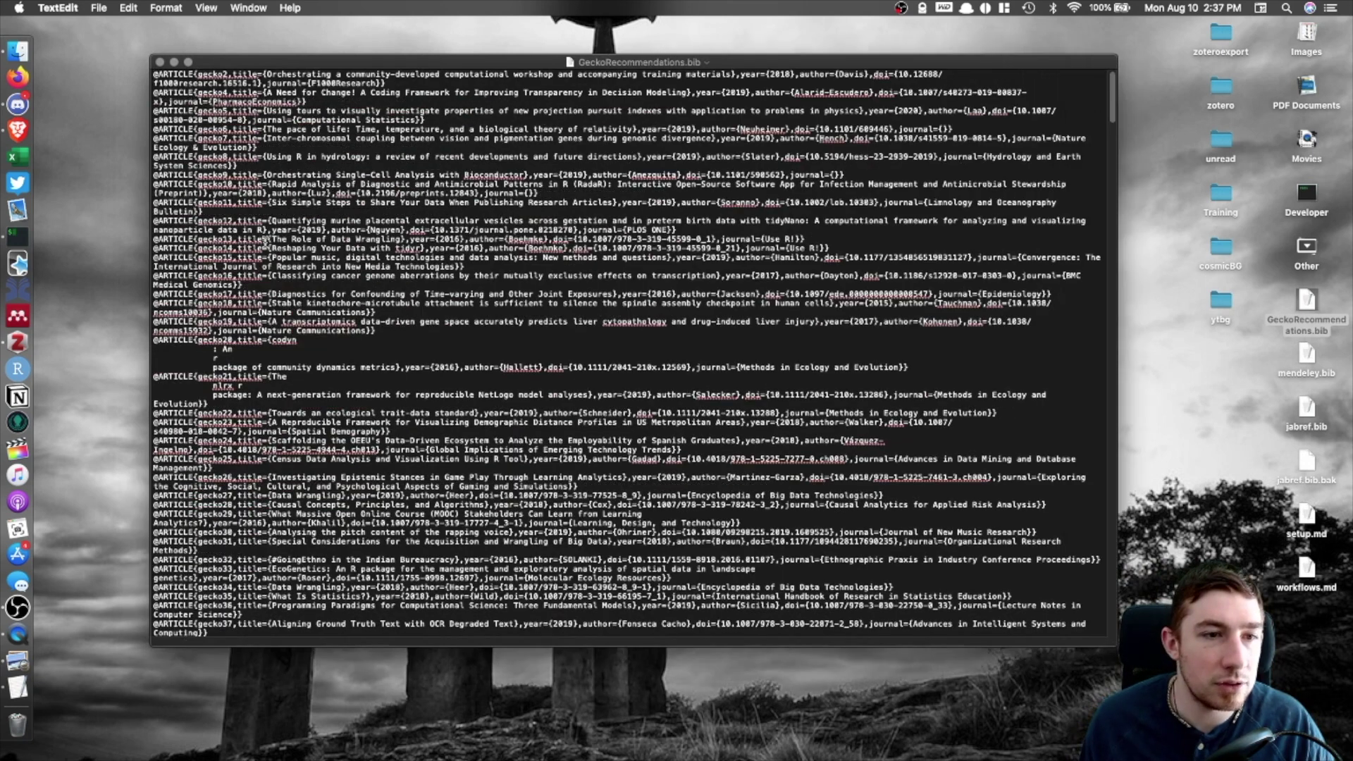
pyautogui.moveTo(420, 74); pyautogui.dragTo(341, 75)
pyautogui.click(271, 73)
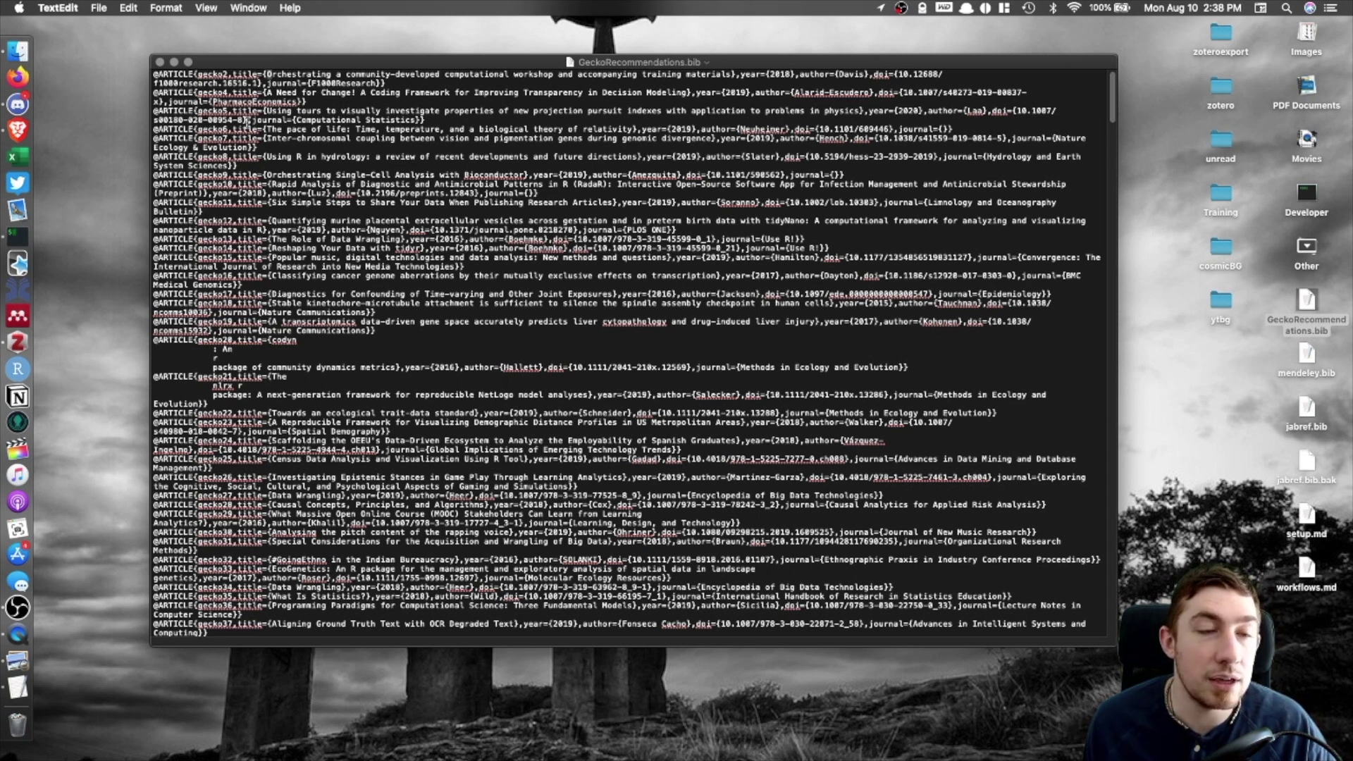
pyautogui.click(160, 62)
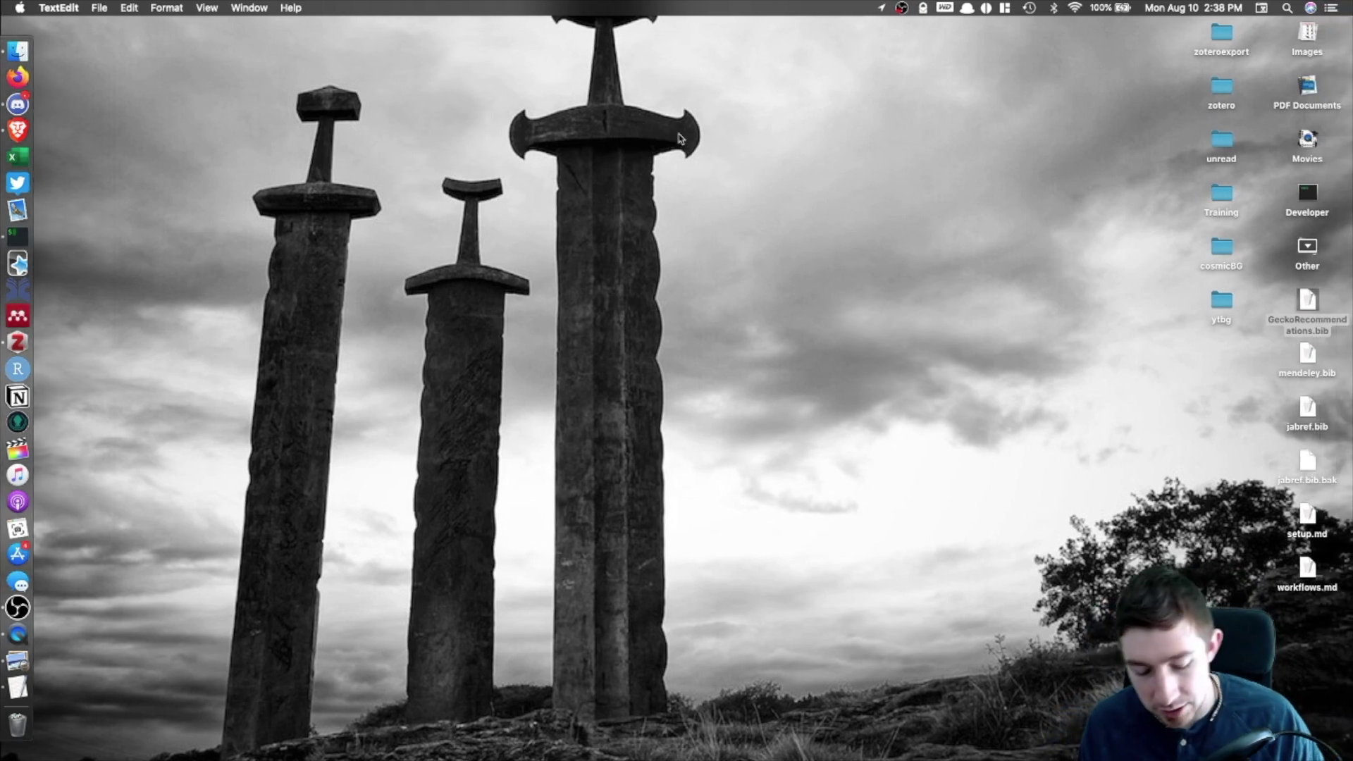
# Switch back to Brave, show the papers cited by the seed papers, and return to the papers citing them.
pyautogui.press('super+Tab')
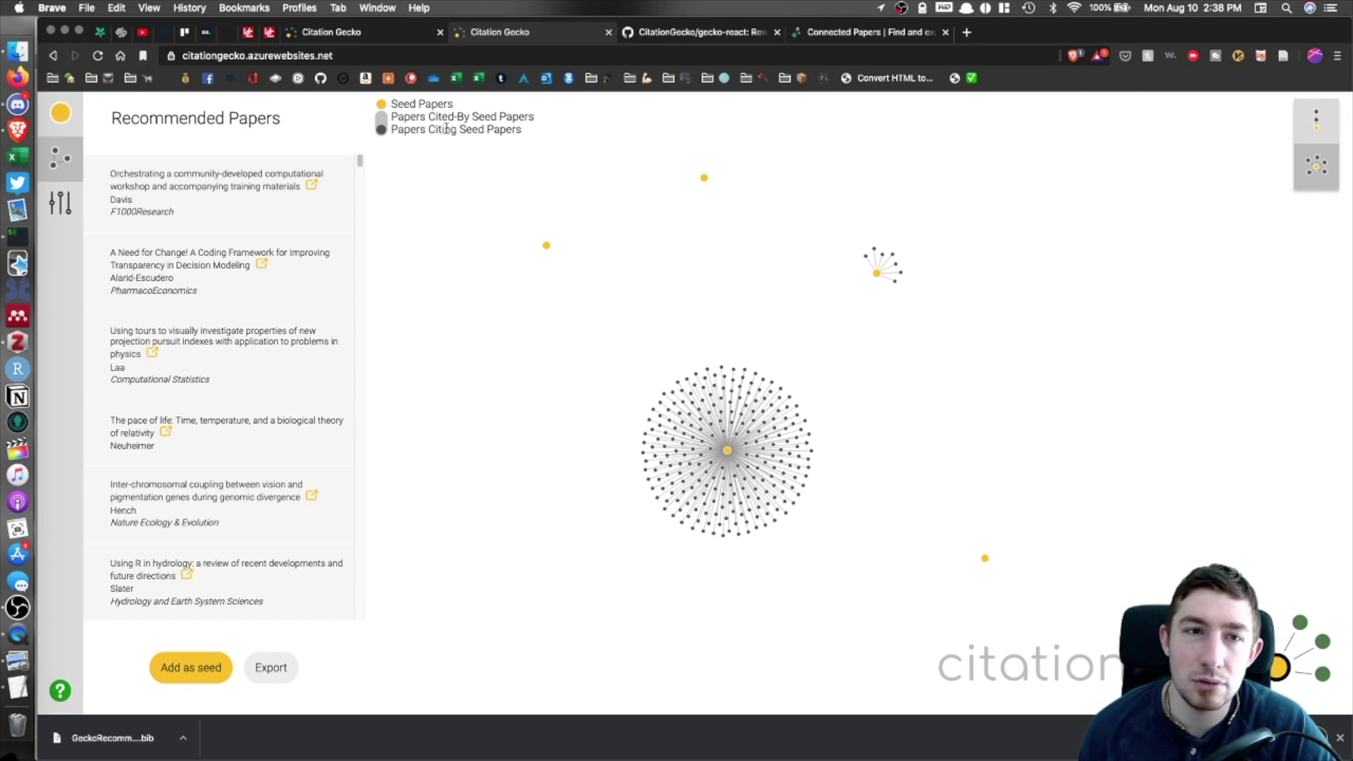
pyautogui.click(384, 116)
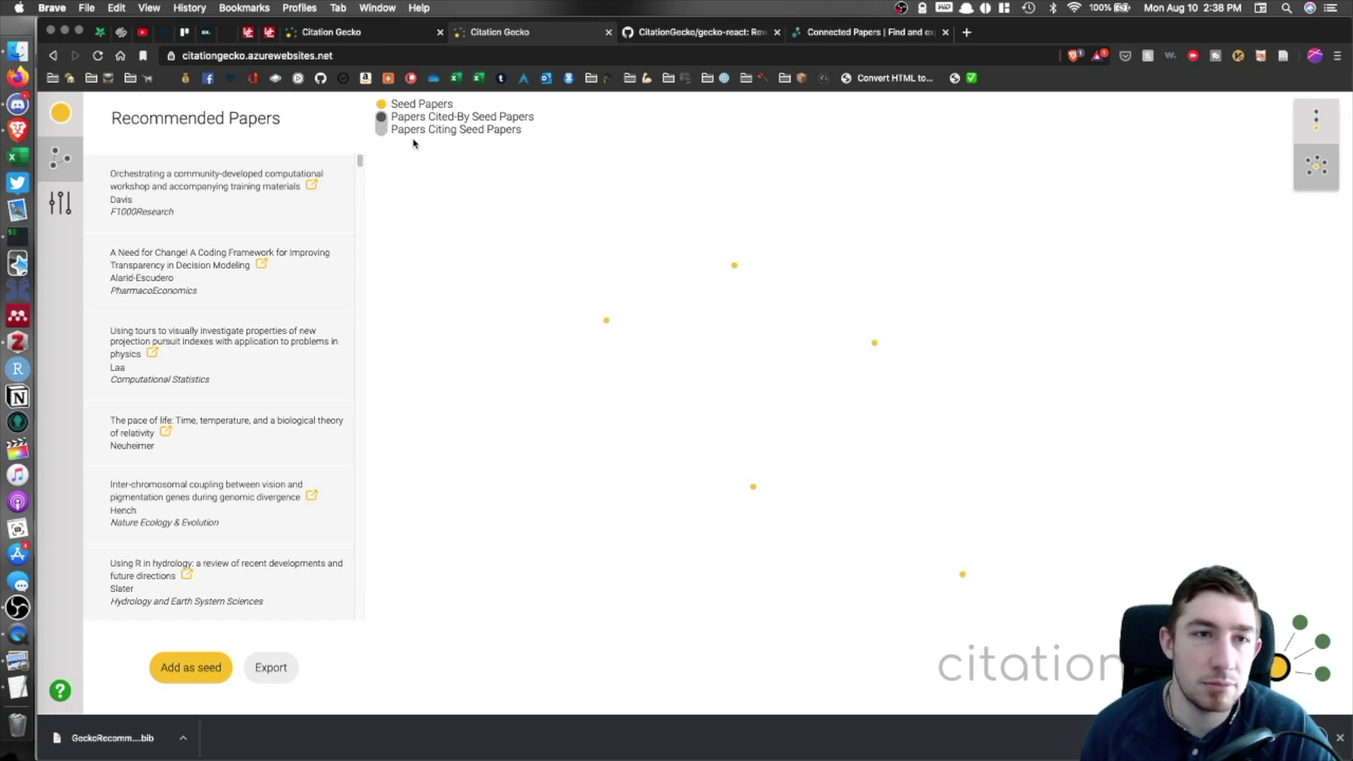
pyautogui.click(384, 131)
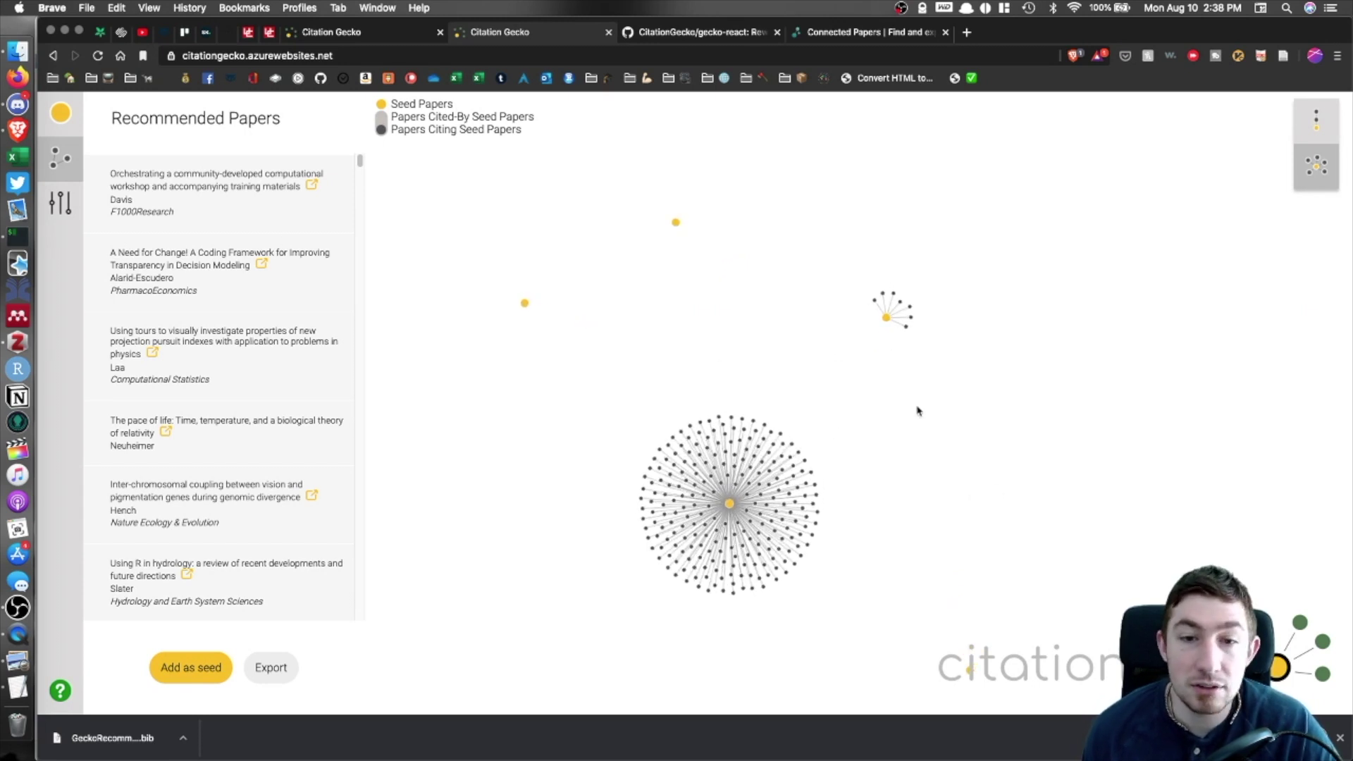
# Select the paper Predicting biathlon shooting performance using machine learning in the large cluster of the citation network.
pyautogui.moveTo(918, 408); pyautogui.dragTo(858, 280)
pyautogui.moveTo(653, 362); pyautogui.dragTo(693, 375)
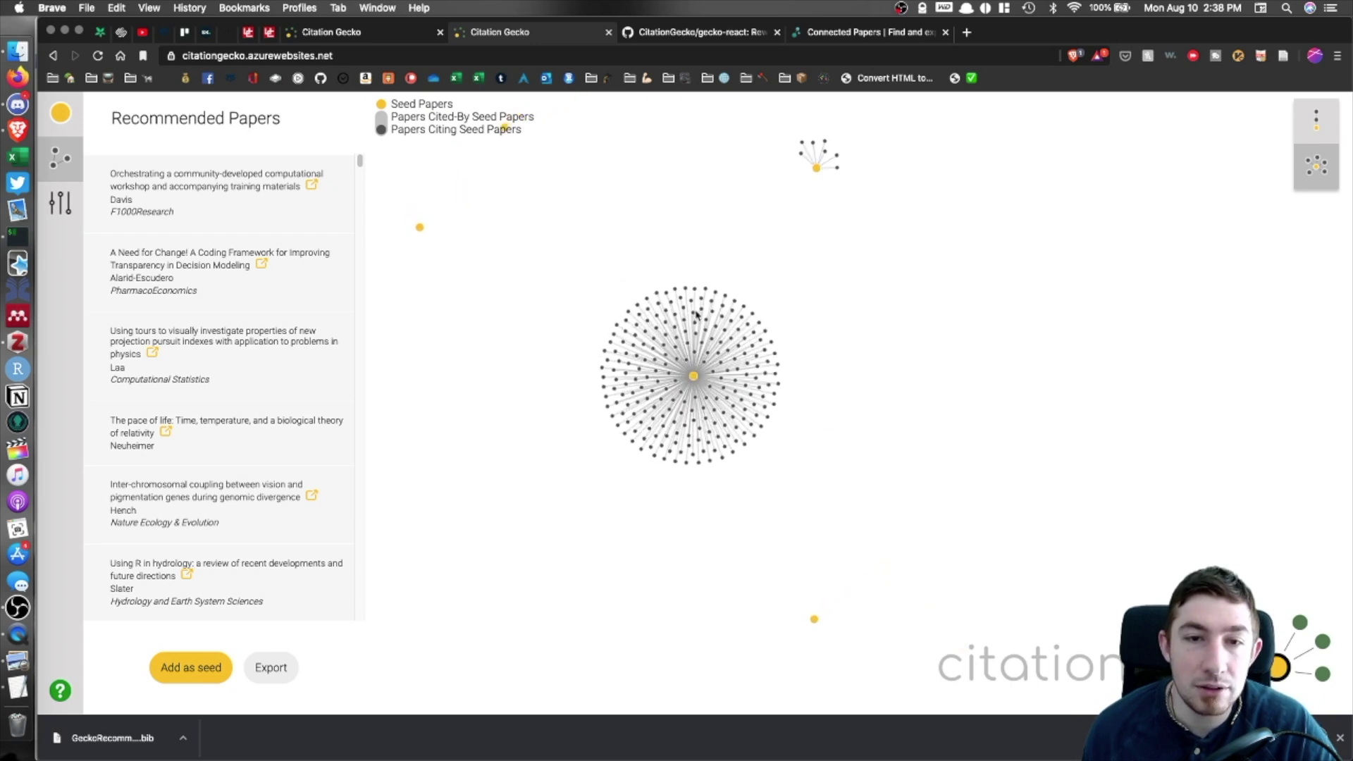
pyautogui.click(691, 302)
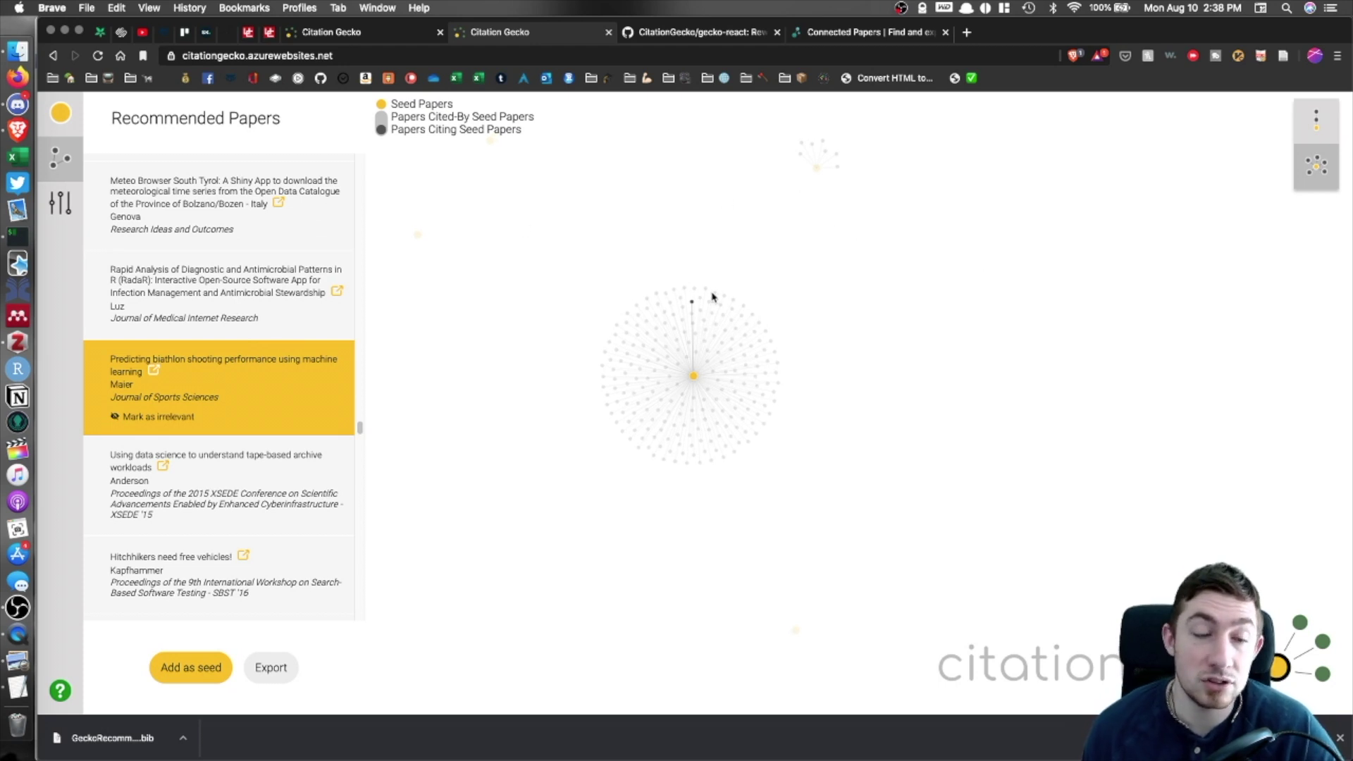
# Display the papers as a timeline by year and inspect individual papers from 2016 to 2019.
pyautogui.click(1316, 120)
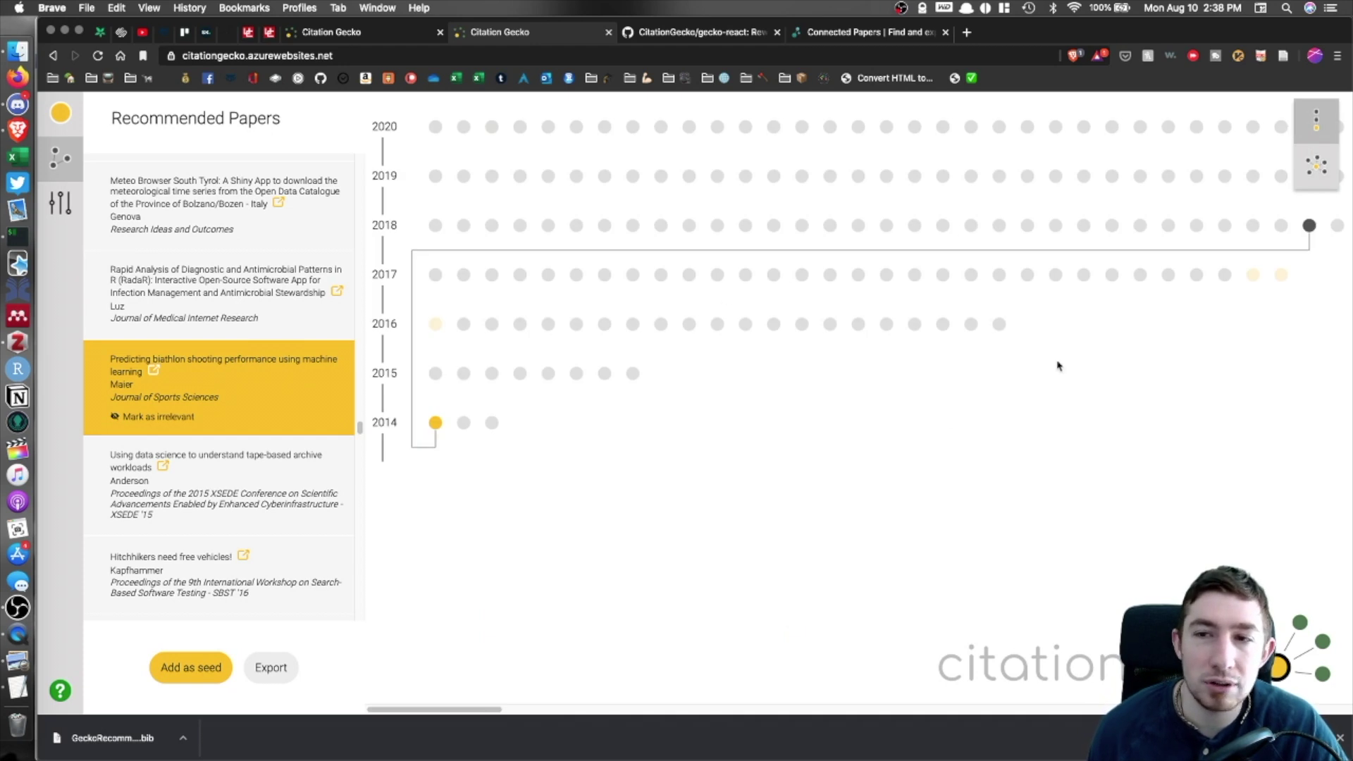
pyautogui.click(745, 324)
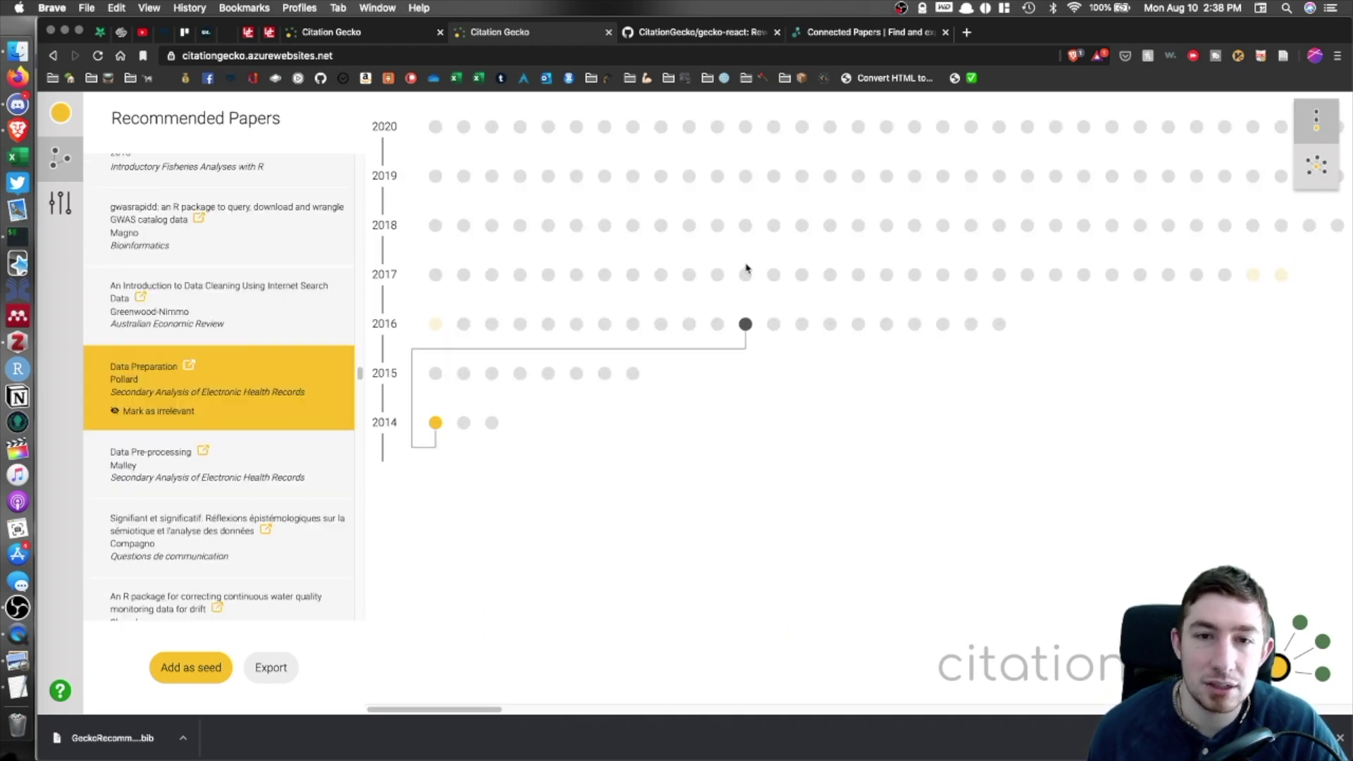
pyautogui.click(745, 274)
pyautogui.click(745, 224)
pyautogui.click(774, 176)
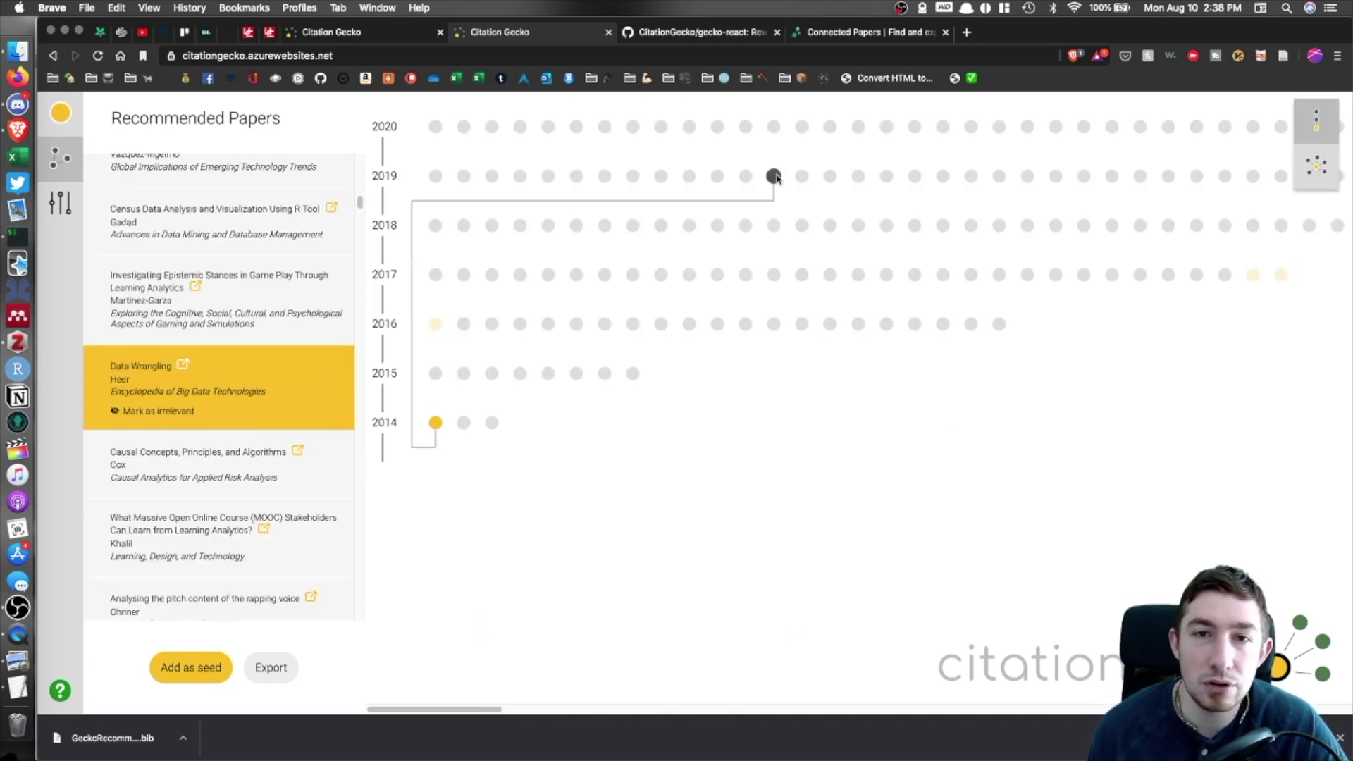
pyautogui.click(886, 180)
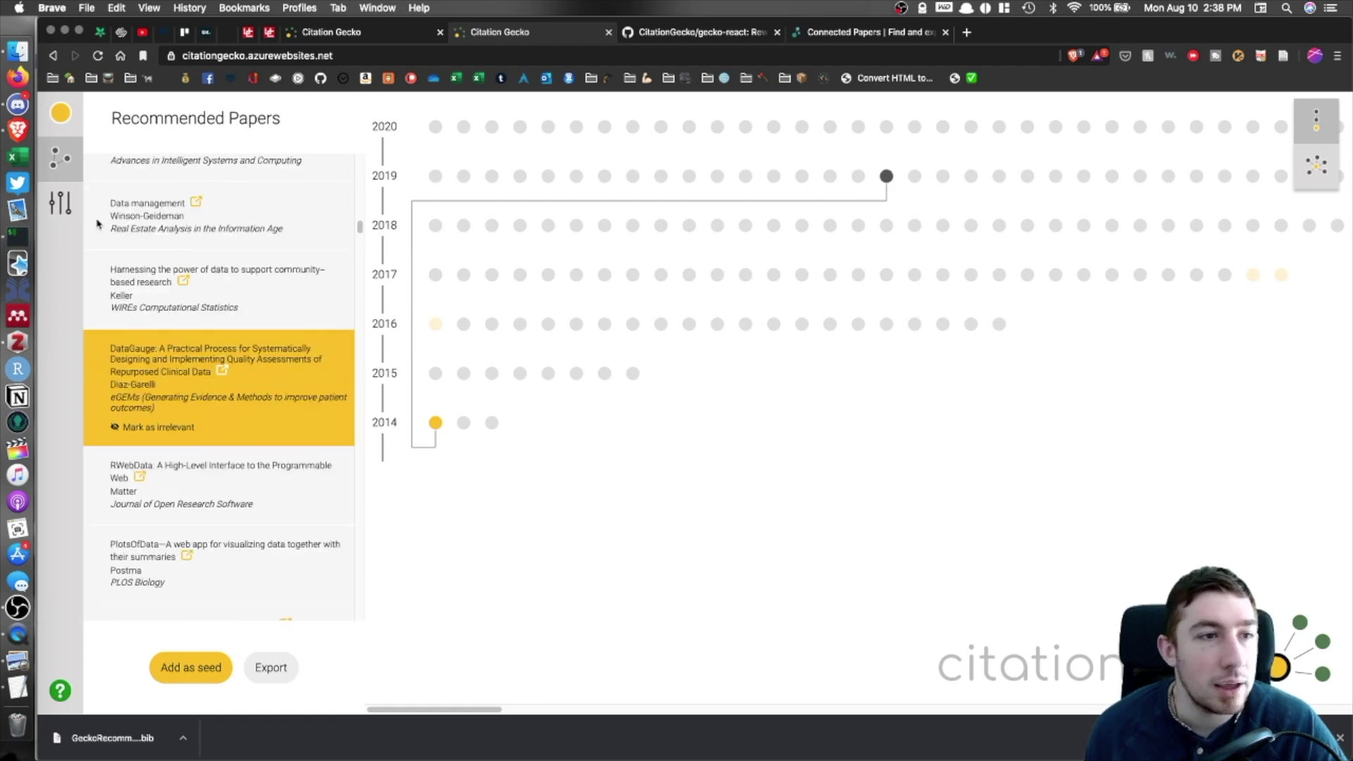
# In the paper filters, set year after 2000 and add a second filter for year before 2019.
pyautogui.click(60, 202)
pyautogui.click(169, 220)
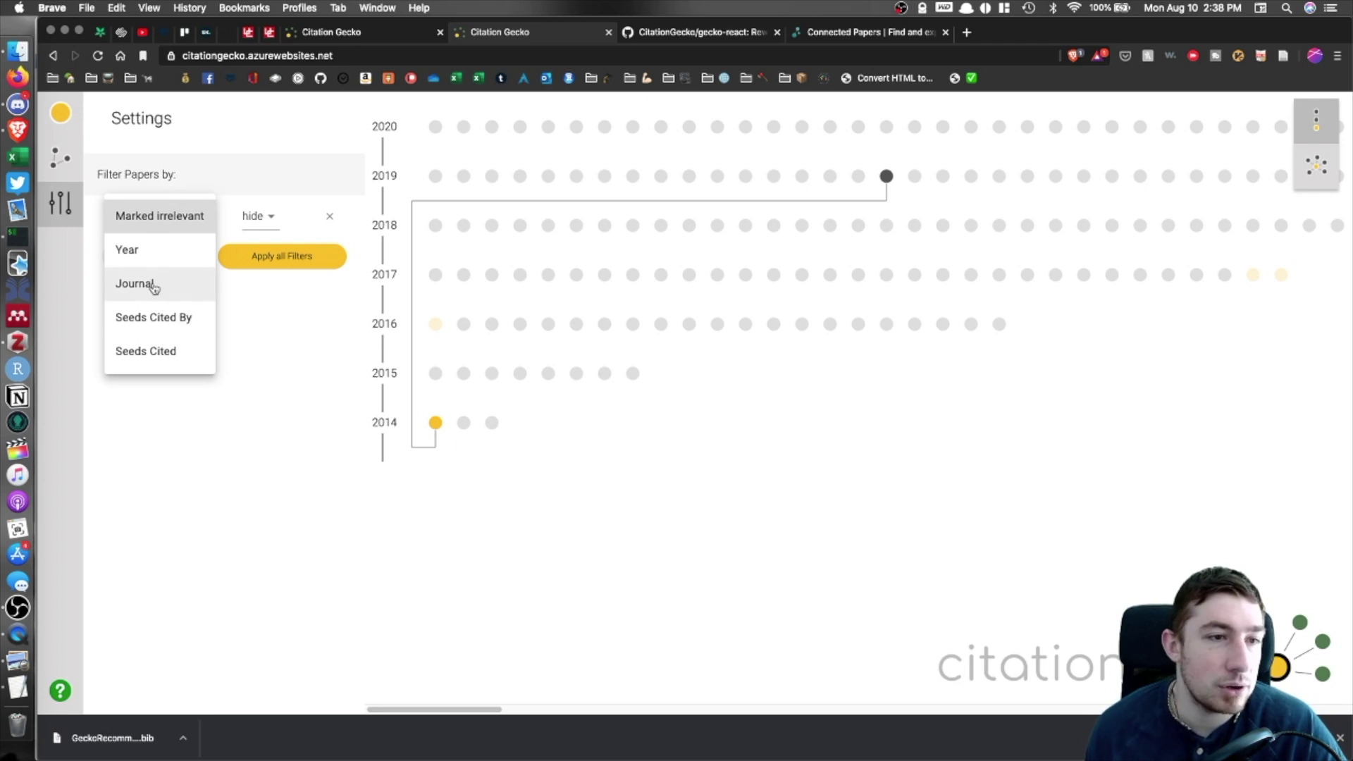
pyautogui.click(152, 253)
pyautogui.click(198, 218)
pyautogui.click(176, 247)
pyautogui.click(253, 219)
pyautogui.write('2000')
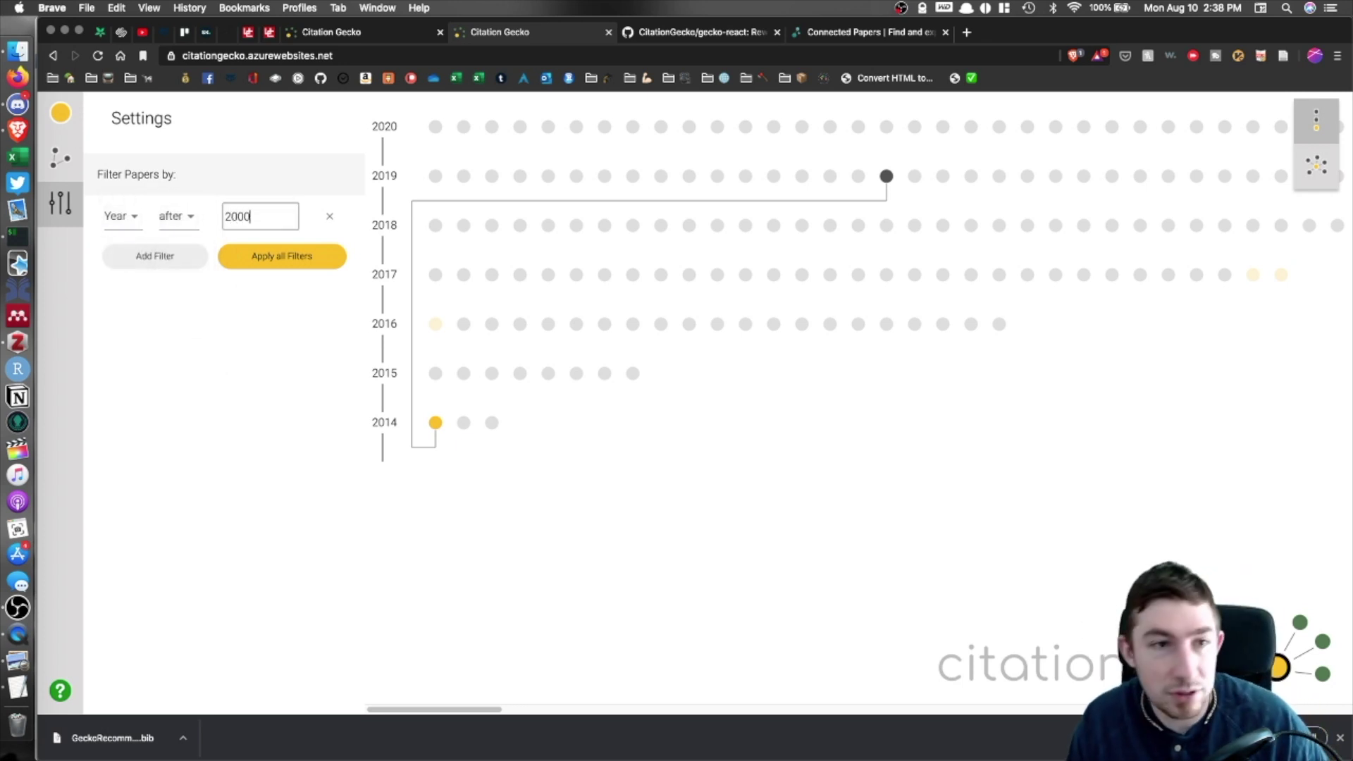
pyautogui.click(203, 257)
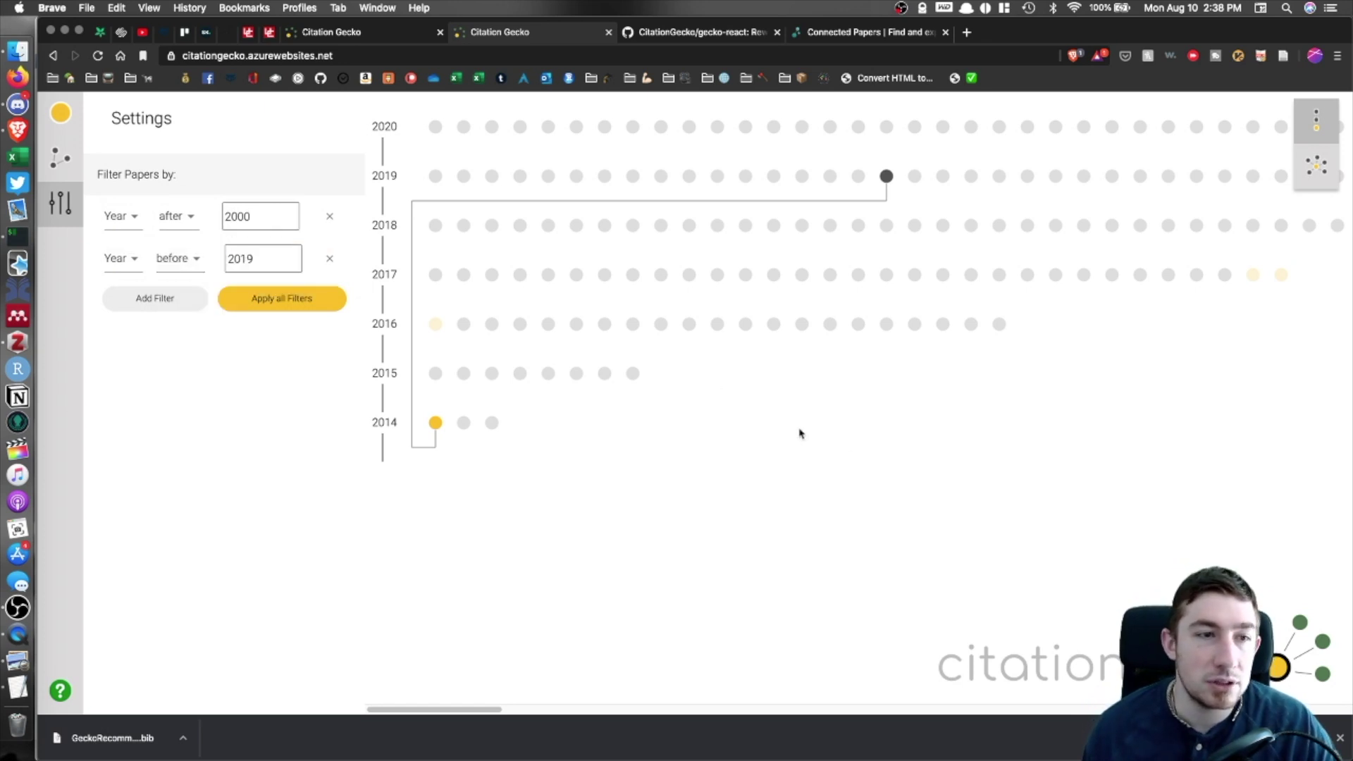
# Change the year-after filter to 2017.
pyautogui.click(267, 210)
pyautogui.moveTo(250, 213); pyautogui.dragTo(239, 214)
pyautogui.write('17')
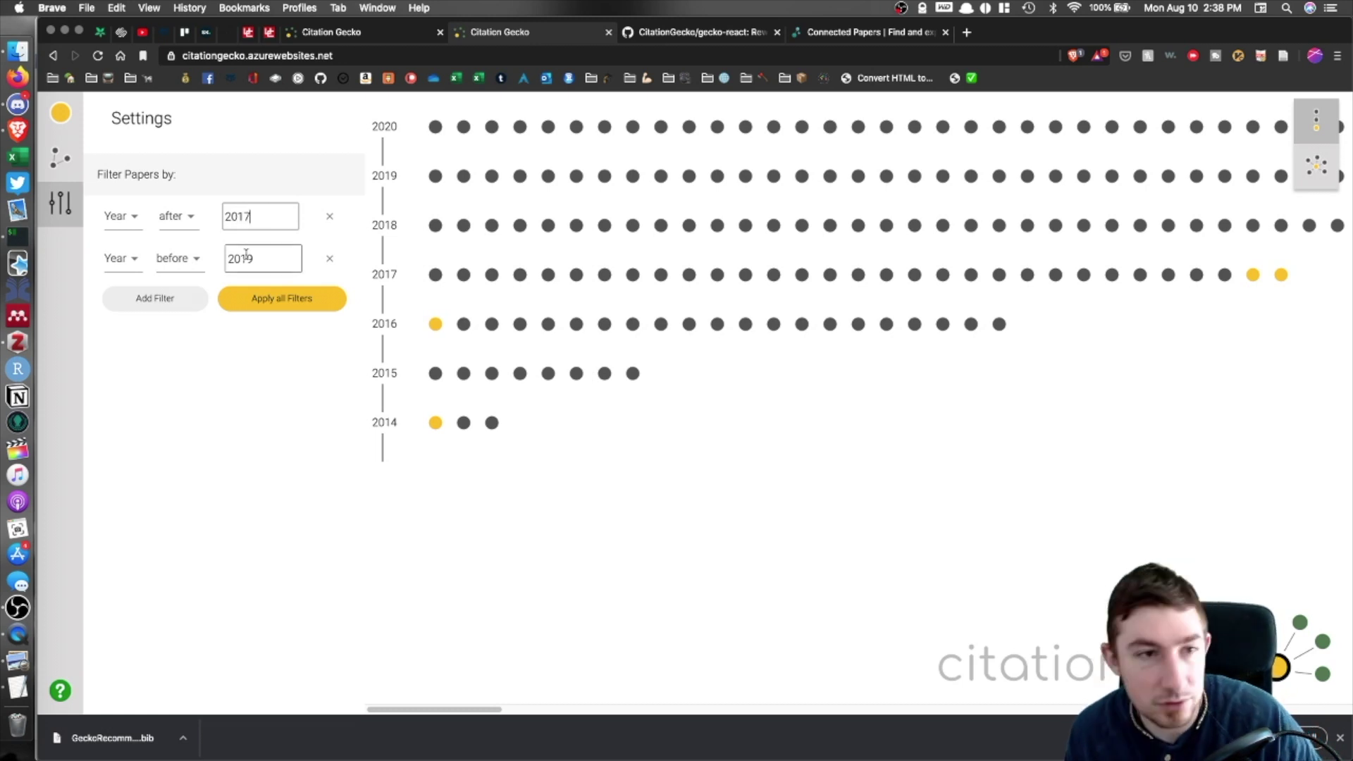
# Apply the year filters and select the Data Cleaning paper from the large cluster in the network view.
pyautogui.click(259, 299)
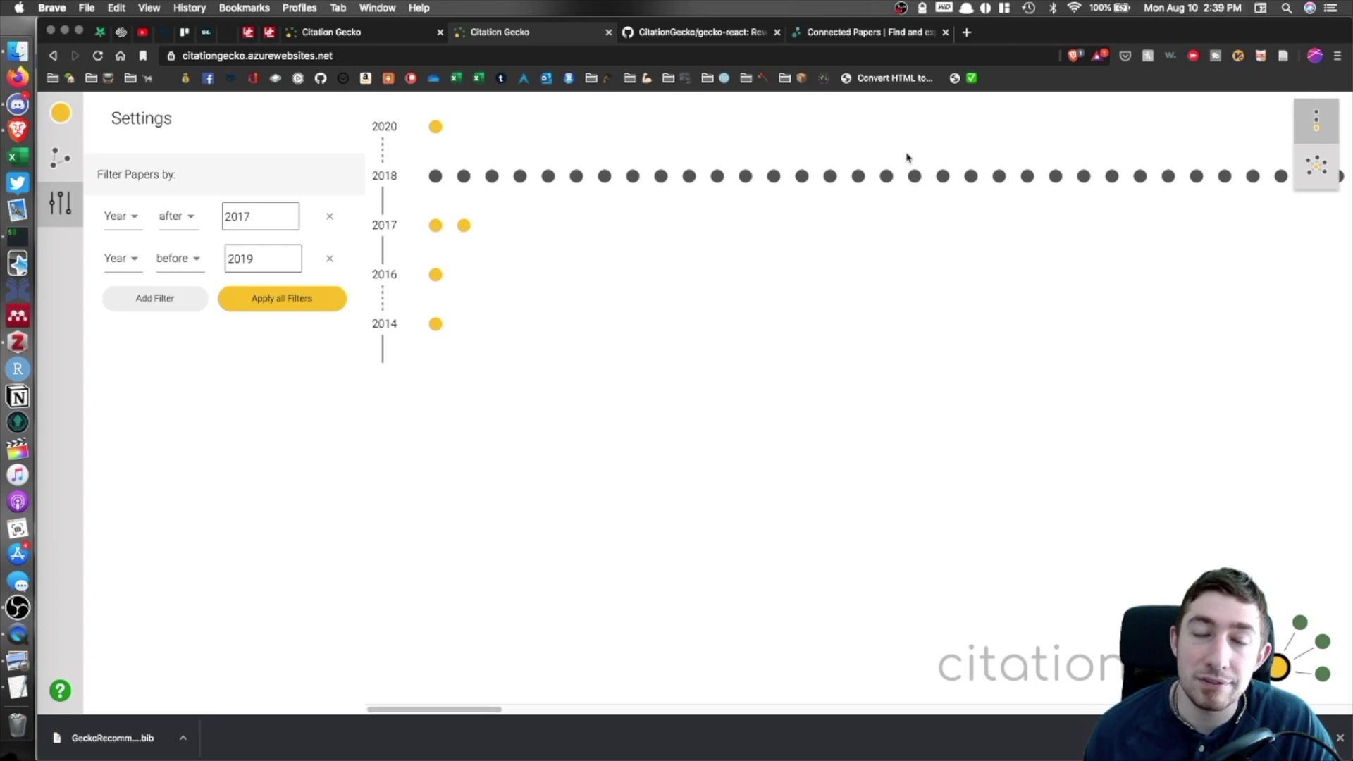
pyautogui.click(1315, 169)
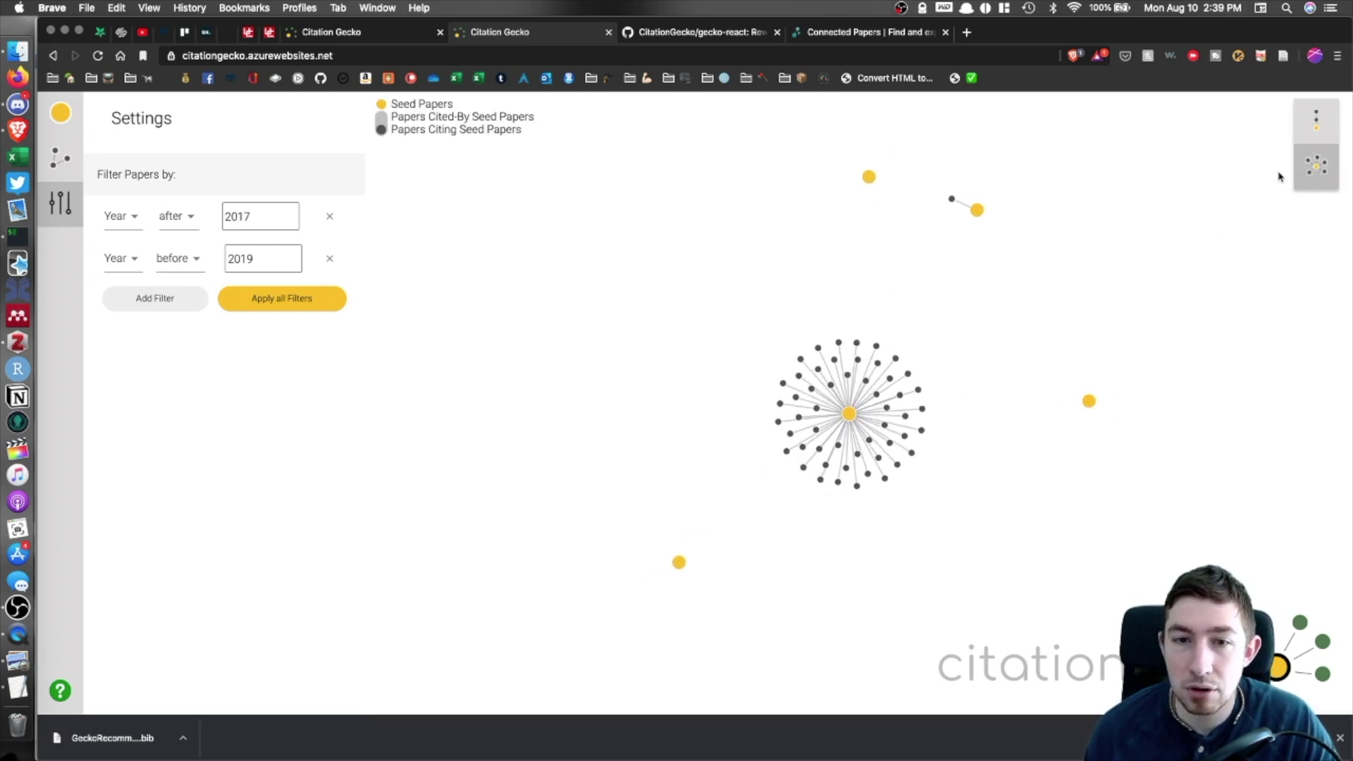
pyautogui.click(864, 341)
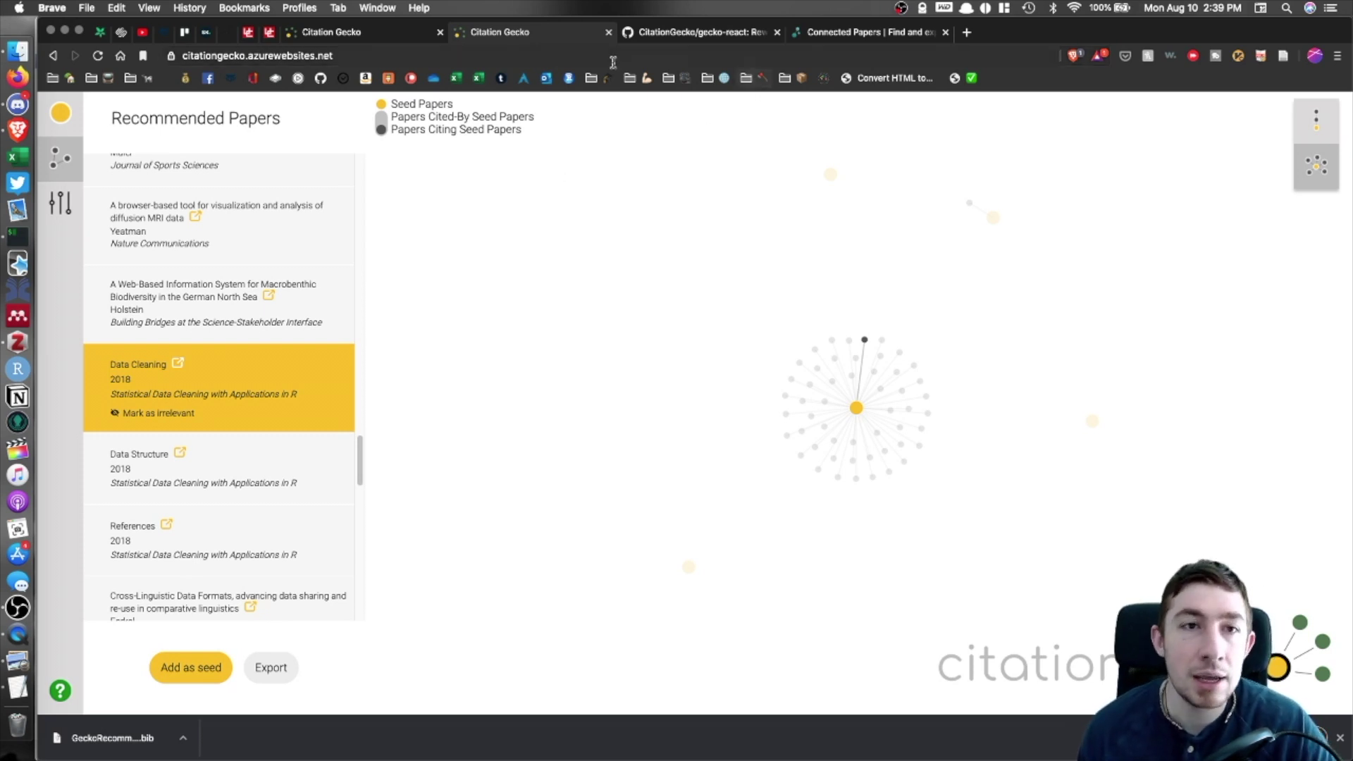
# Look through the CitationGecko/gecko-react repository on GitHub, including its instructions for running locally, and return to the empty Citation Gecko session.
pyautogui.click(683, 34)
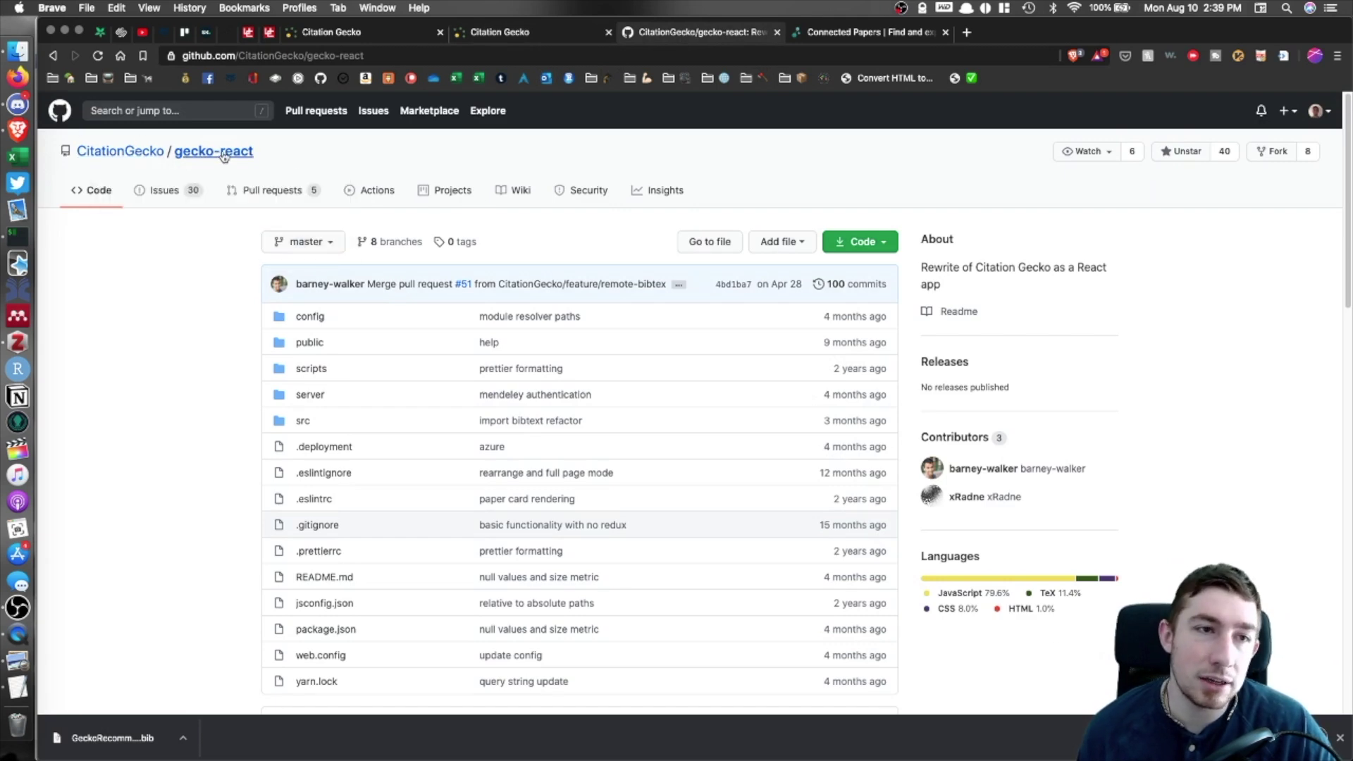
pyautogui.scroll(-10, 544, 218)
pyautogui.scroll(-10, 545, 218)
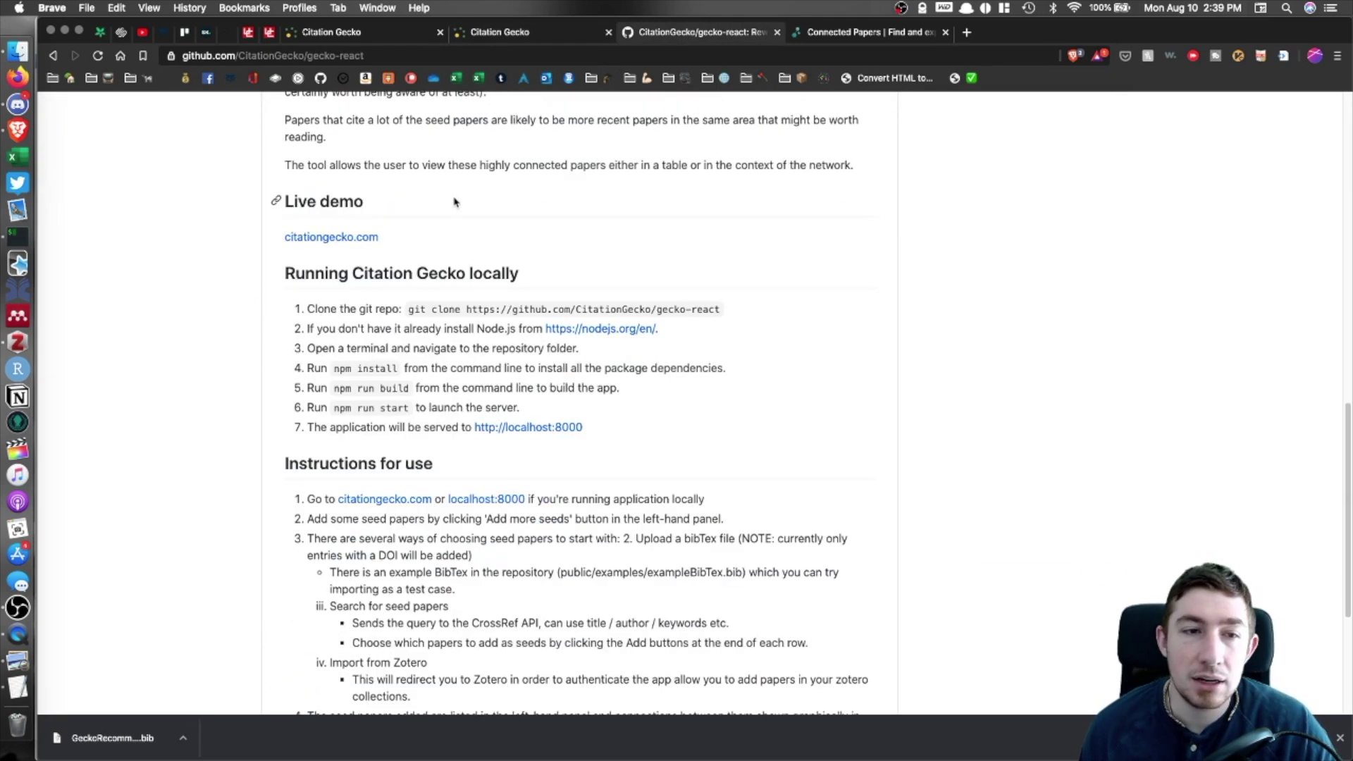
pyautogui.scroll(20, 712, 318)
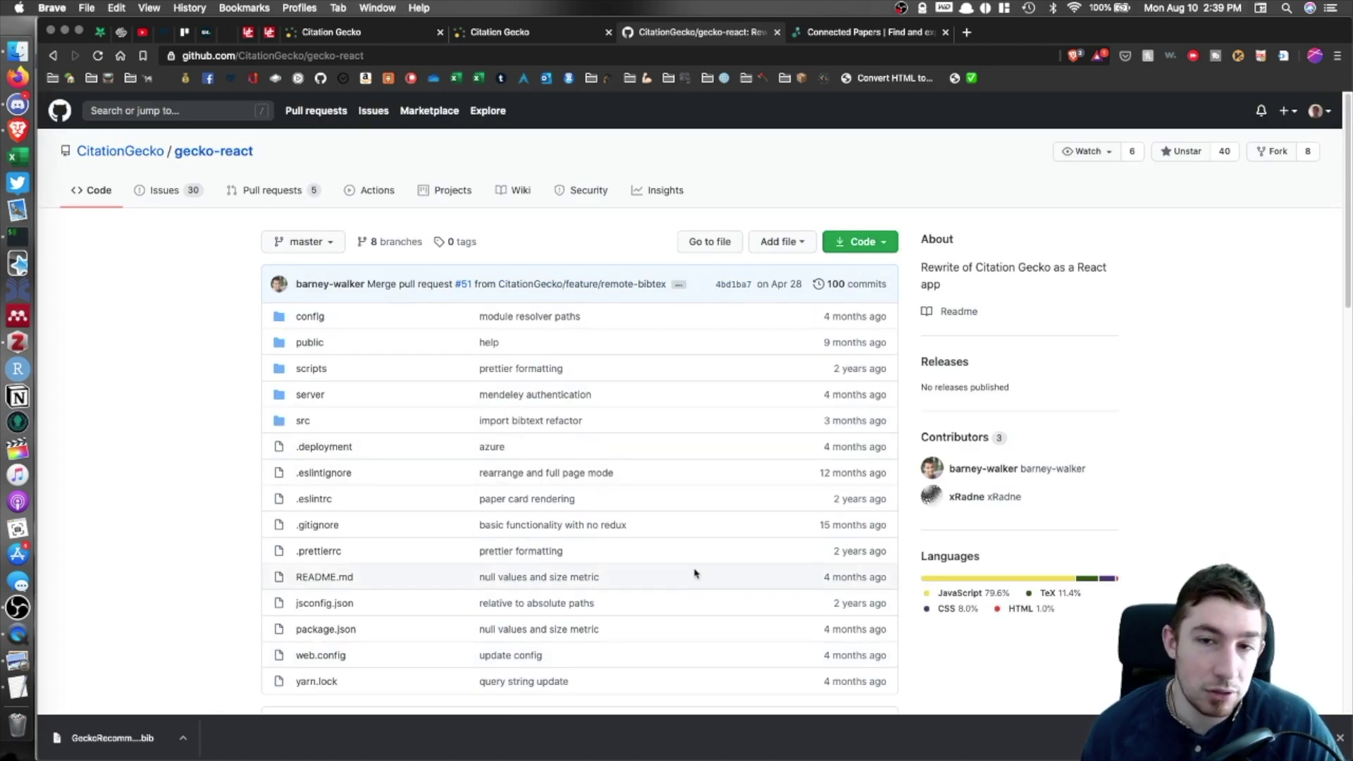
pyautogui.click(379, 39)
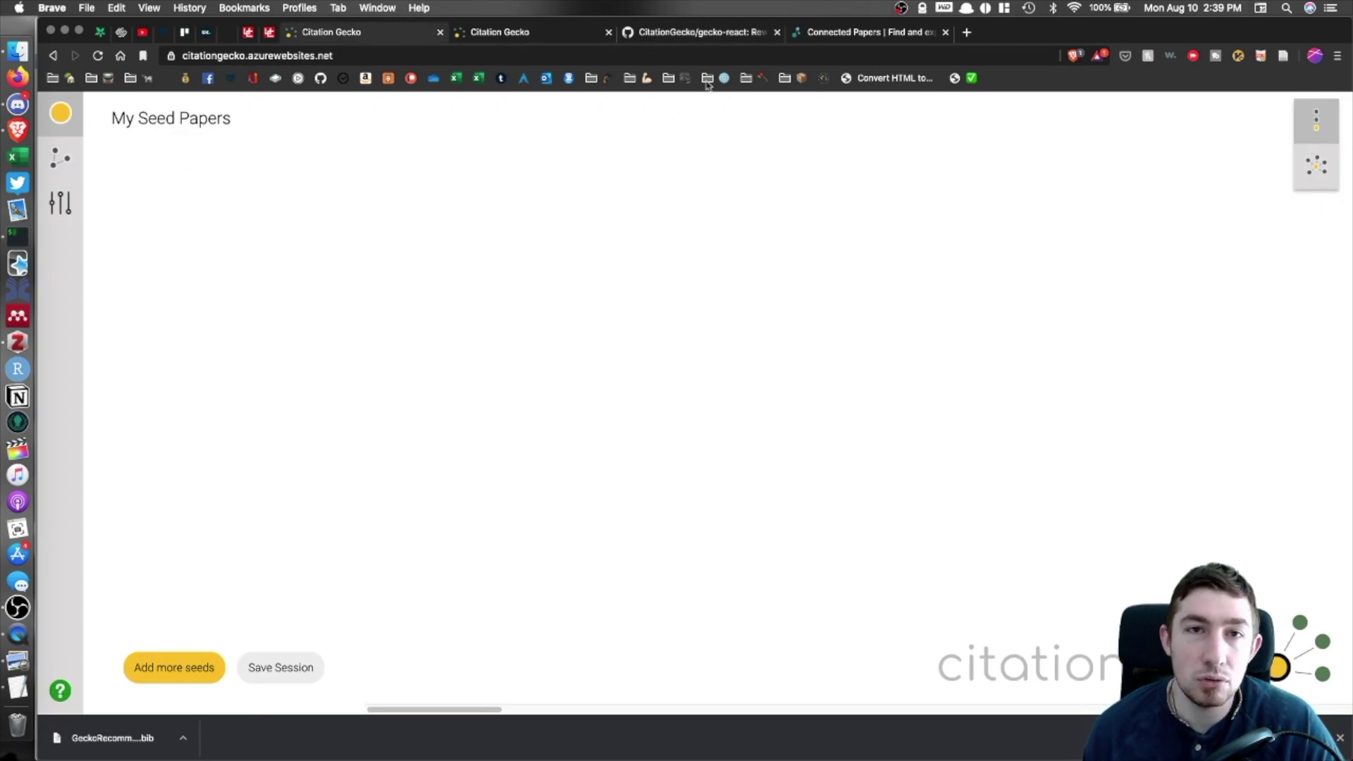
# Switch to Connected Papers and look through its home page, including the accepted paper identifiers and example graphs.
pyautogui.click(545, 34)
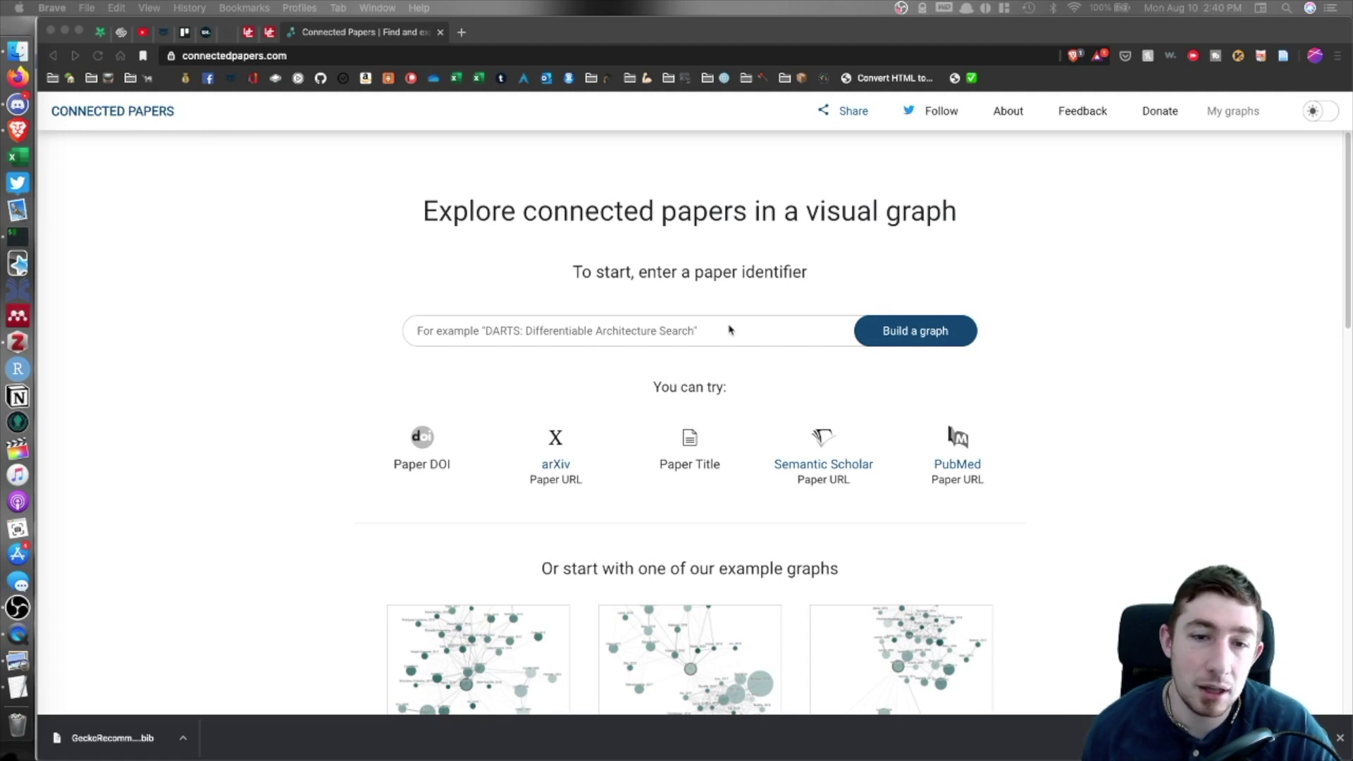
pyautogui.scroll(-4, 775, 338)
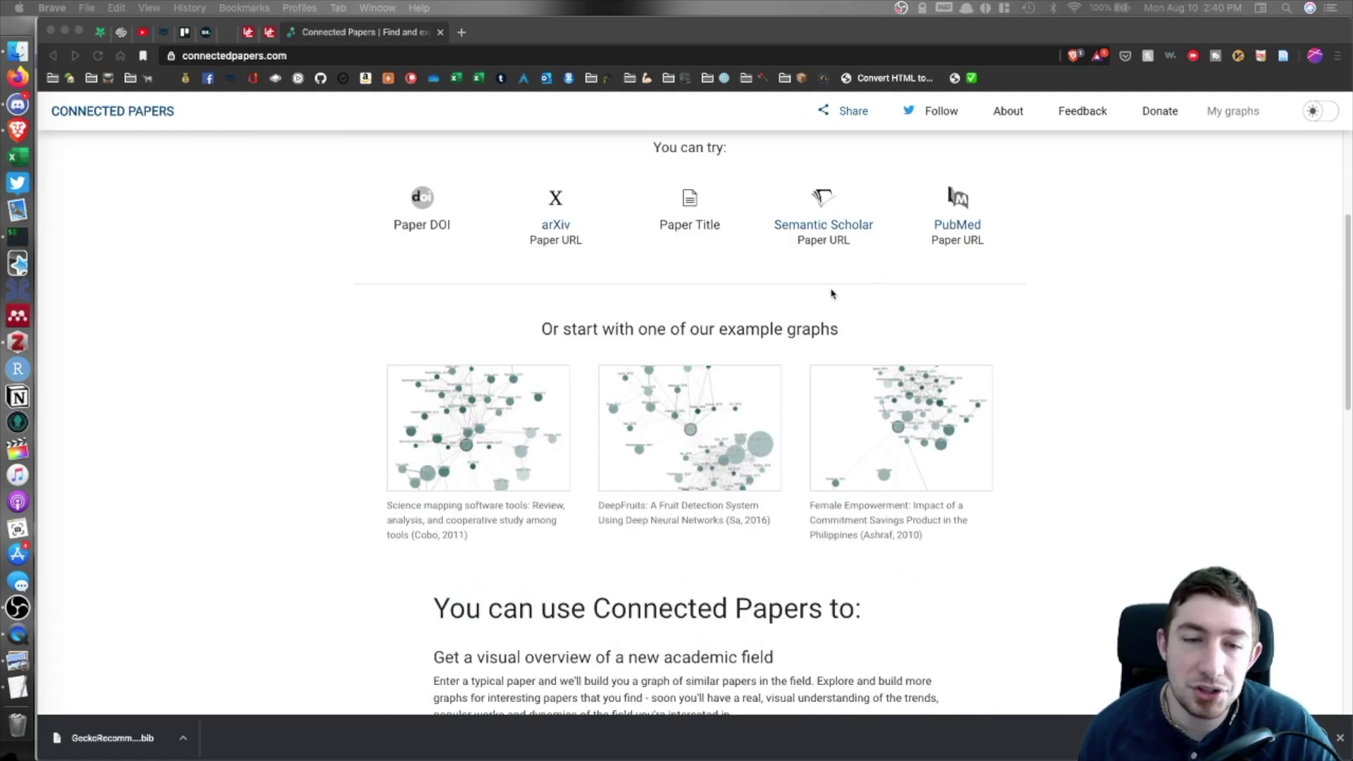
pyautogui.scroll(-15, 940, 302)
pyautogui.scroll(5, 940, 296)
pyautogui.scroll(15, 938, 284)
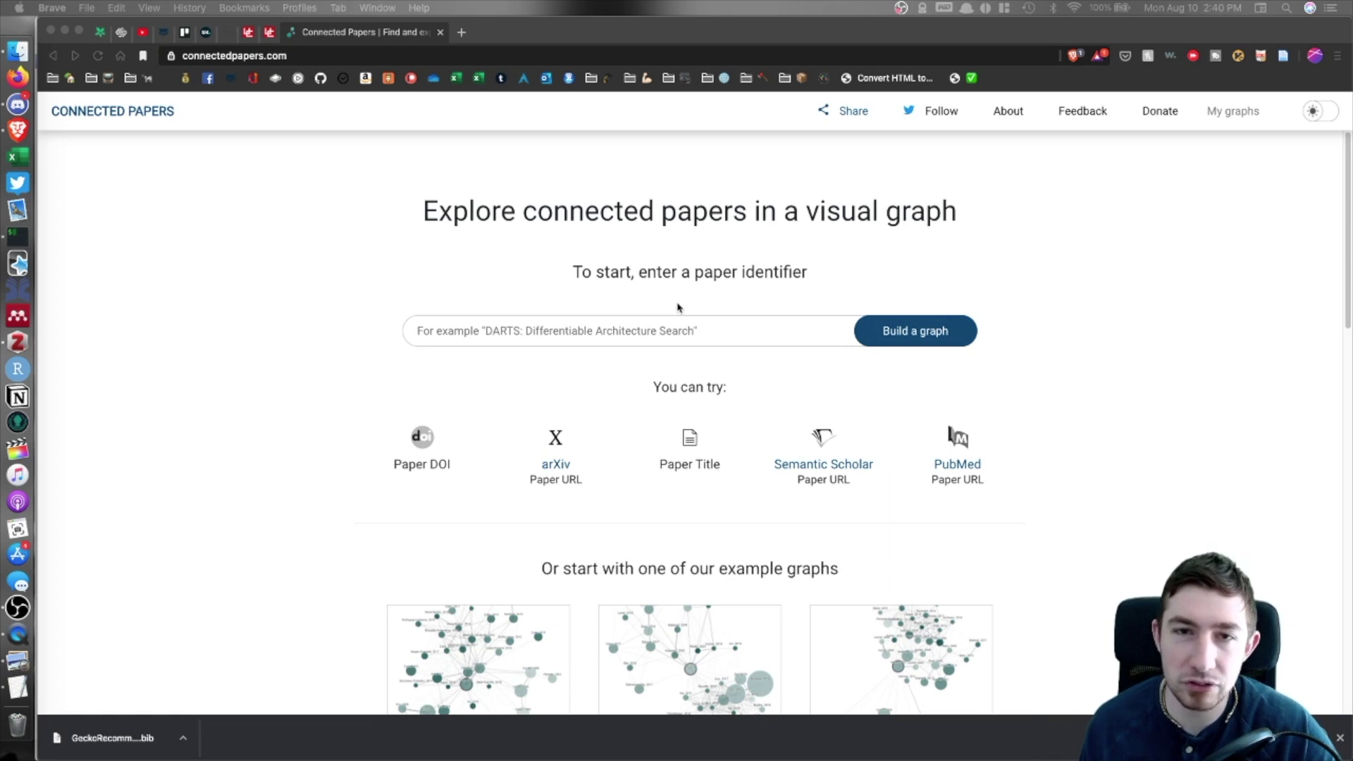
# Search Connected Papers for "Tidy Data".
pyautogui.click(697, 332)
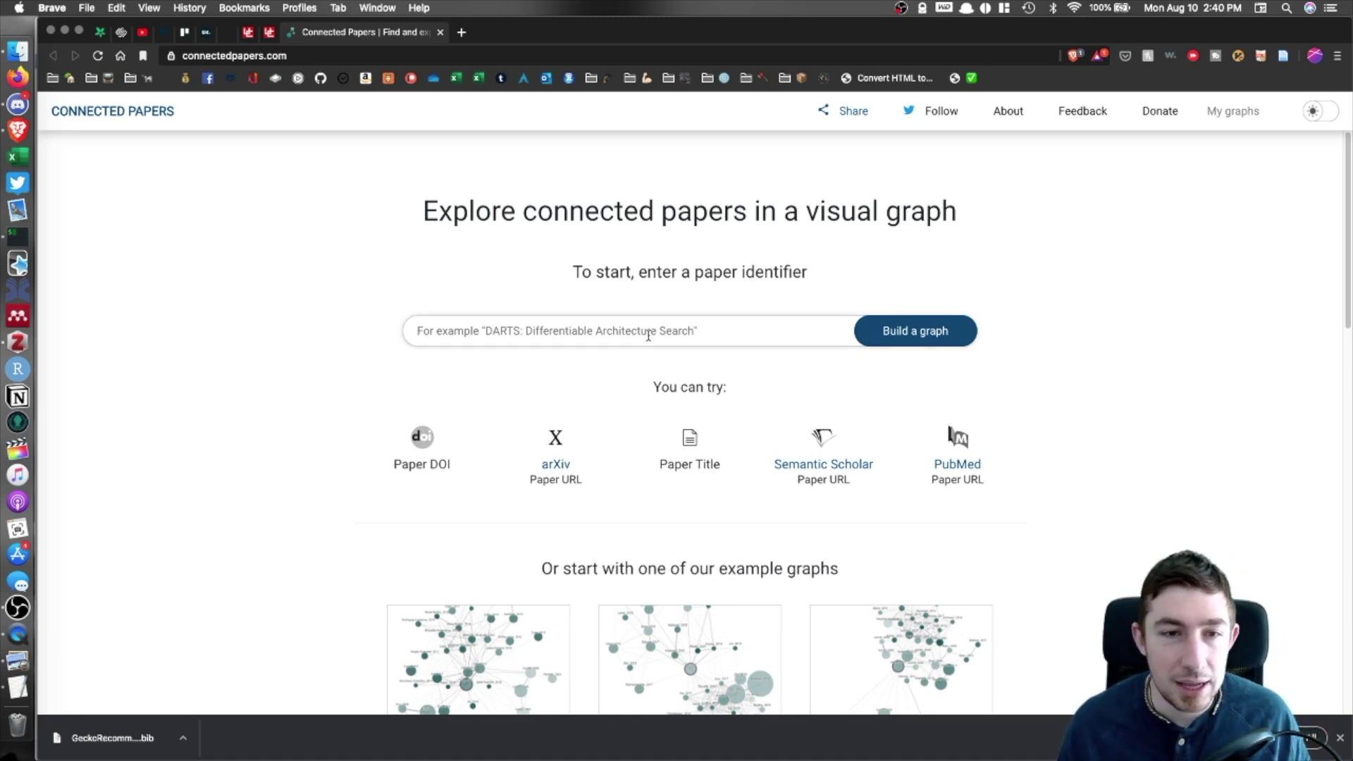
pyautogui.write('Tidy Data')
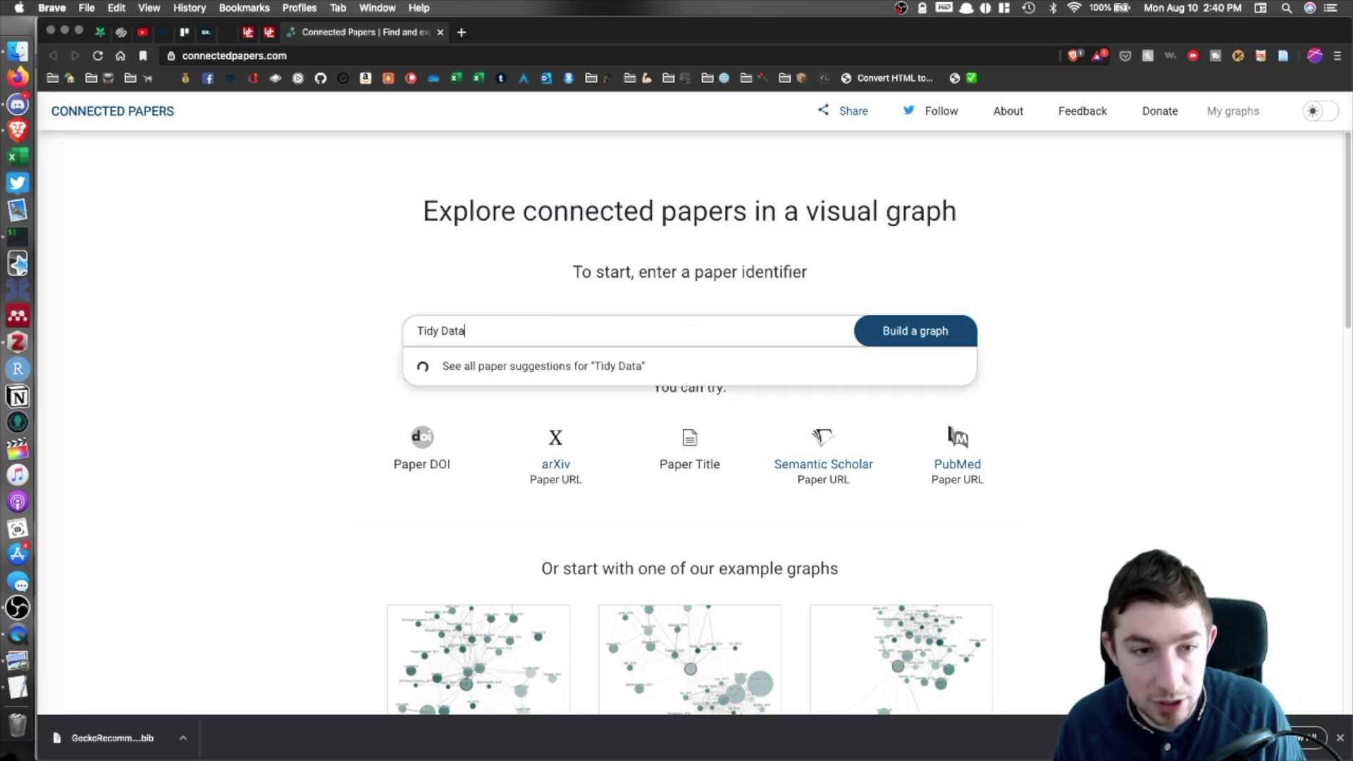
pyautogui.click(929, 331)
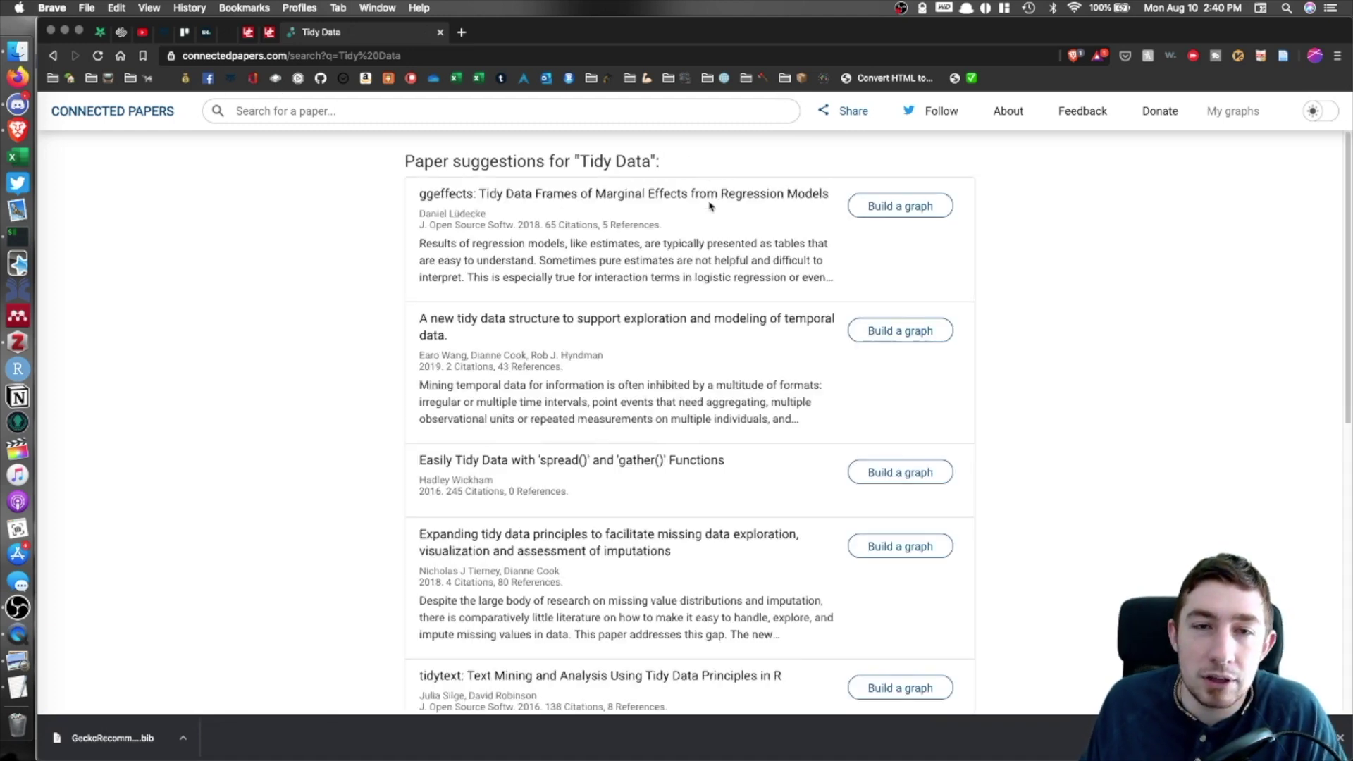
# Review the paper suggestions and build a graph for ggeffects: Tidy Data Frames of Marginal Effects from Regression Models.
pyautogui.scroll(-6, 733, 215)
pyautogui.scroll(6, 897, 220)
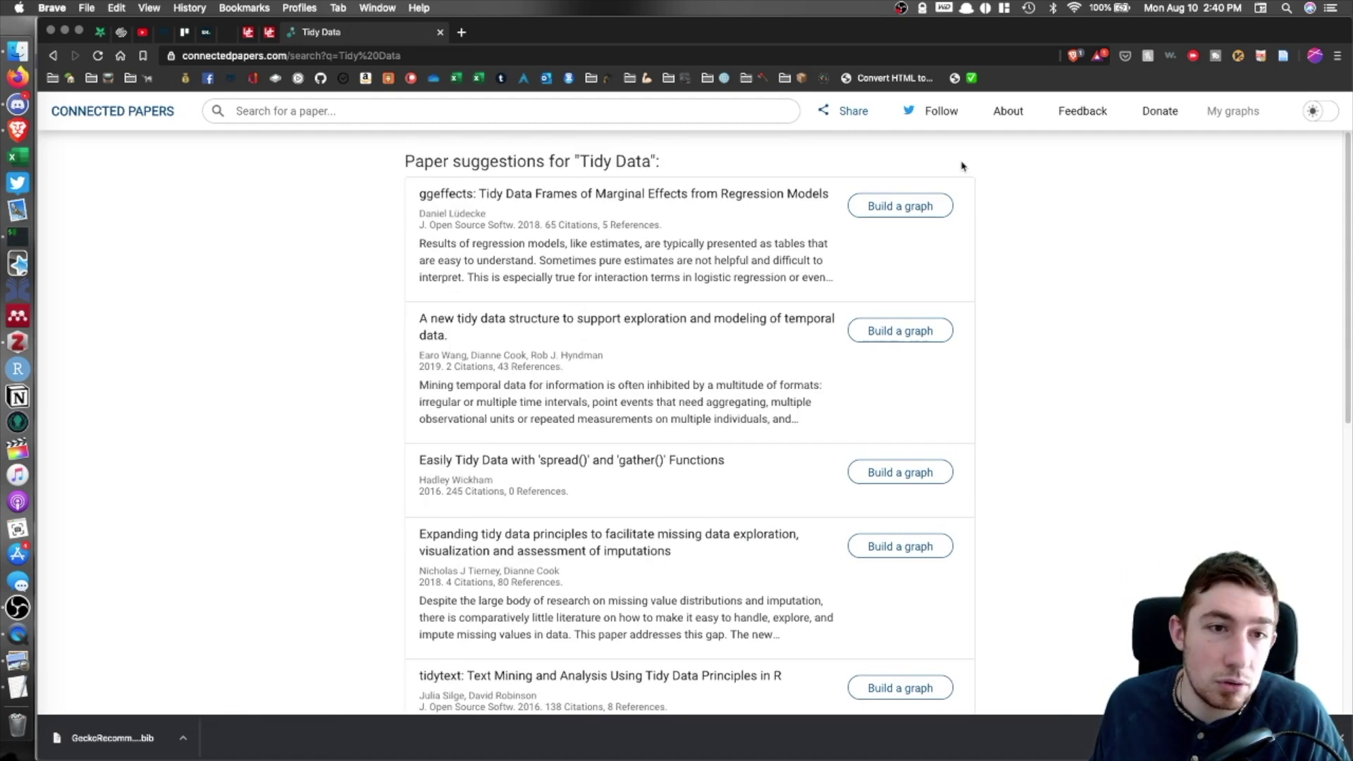
pyautogui.scroll(-1, 643, 338)
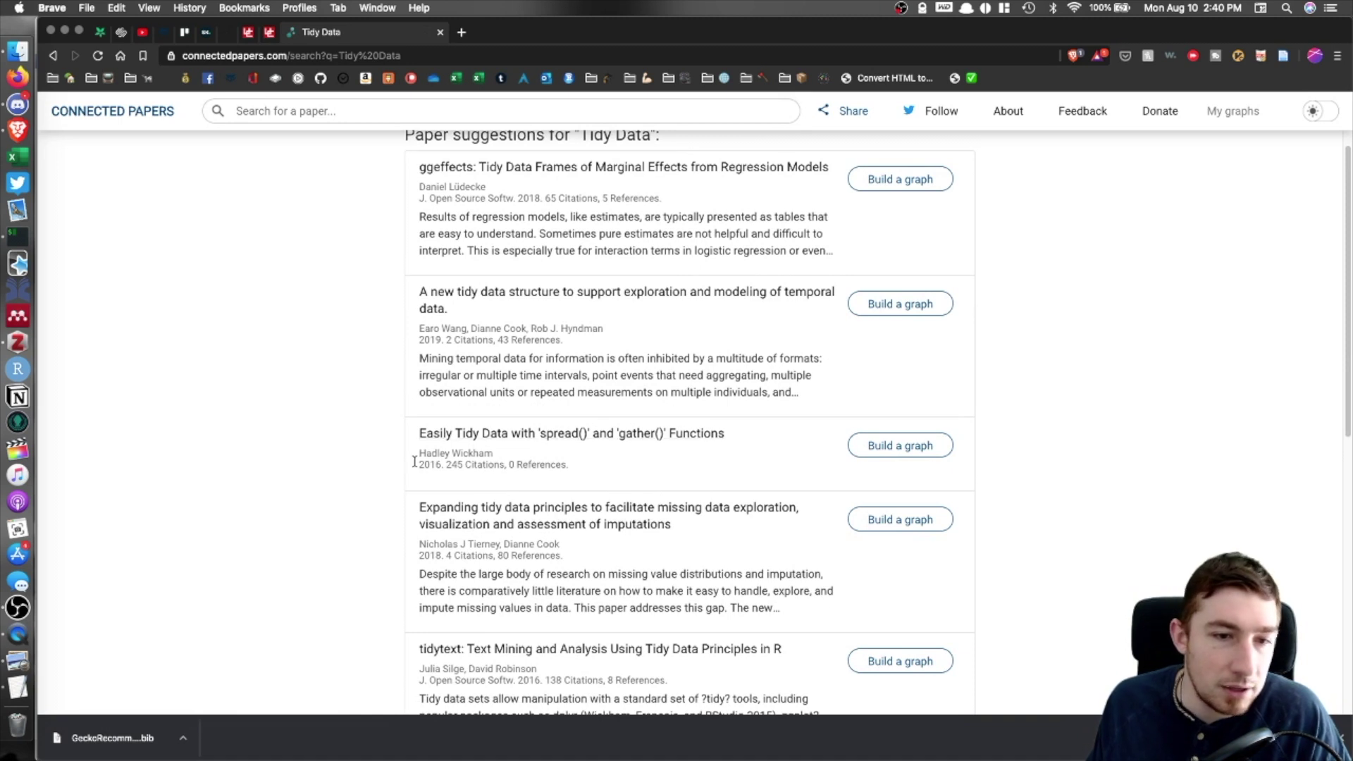
pyautogui.scroll(-5, 575, 491)
pyautogui.scroll(-2, 647, 479)
pyautogui.scroll(8, 641, 479)
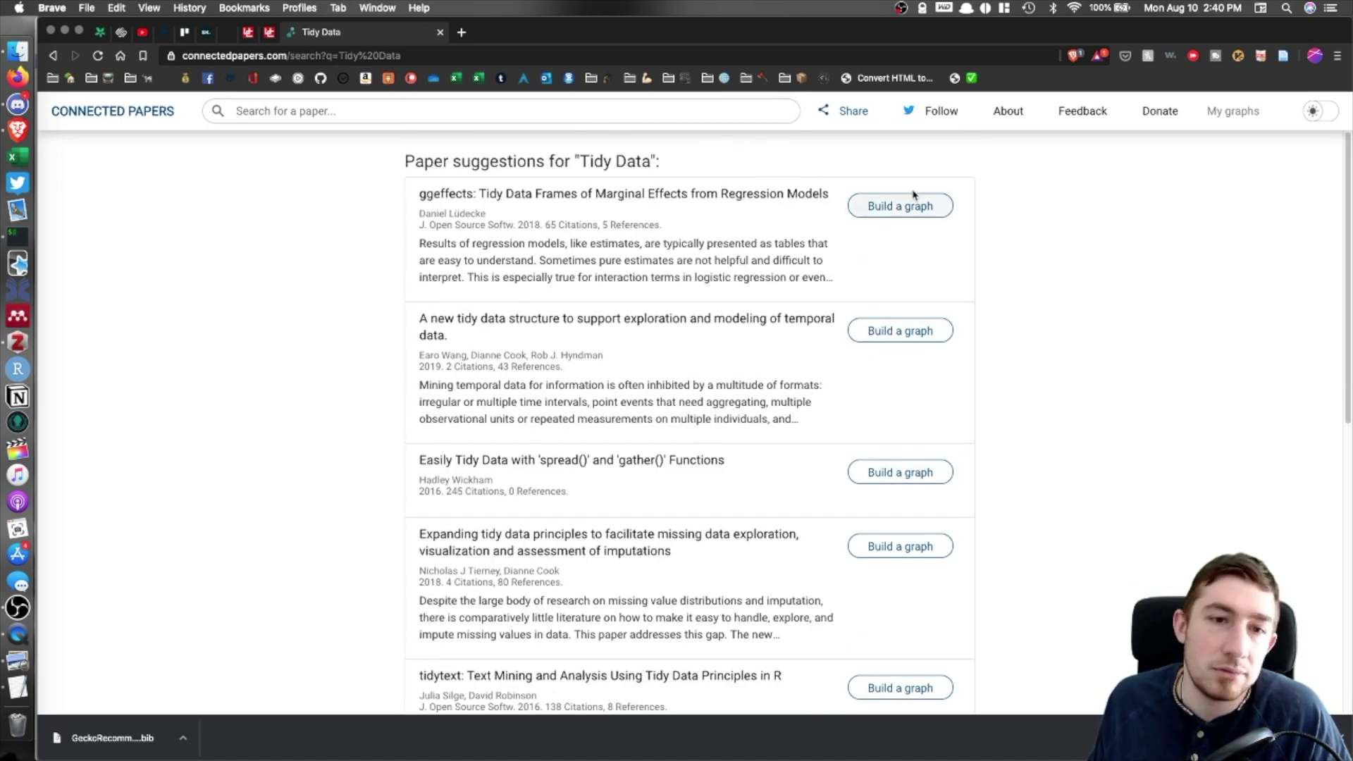
pyautogui.click(877, 207)
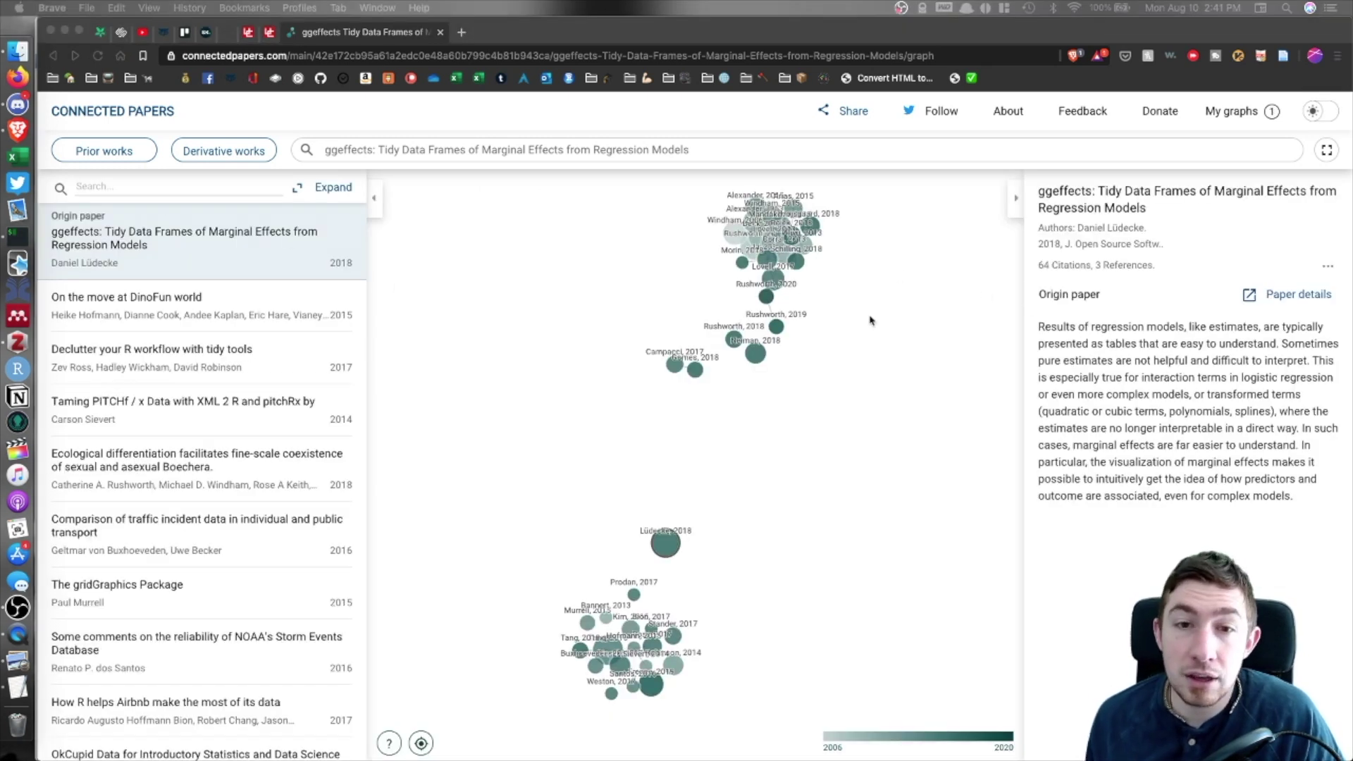
# Examine the ggeffects origin paper and the nearby lower cluster of papers up close in the graph.
pyautogui.click(863, 313)
pyautogui.moveTo(836, 277); pyautogui.dragTo(869, 243)
pyautogui.scroll(4, 723, 518)
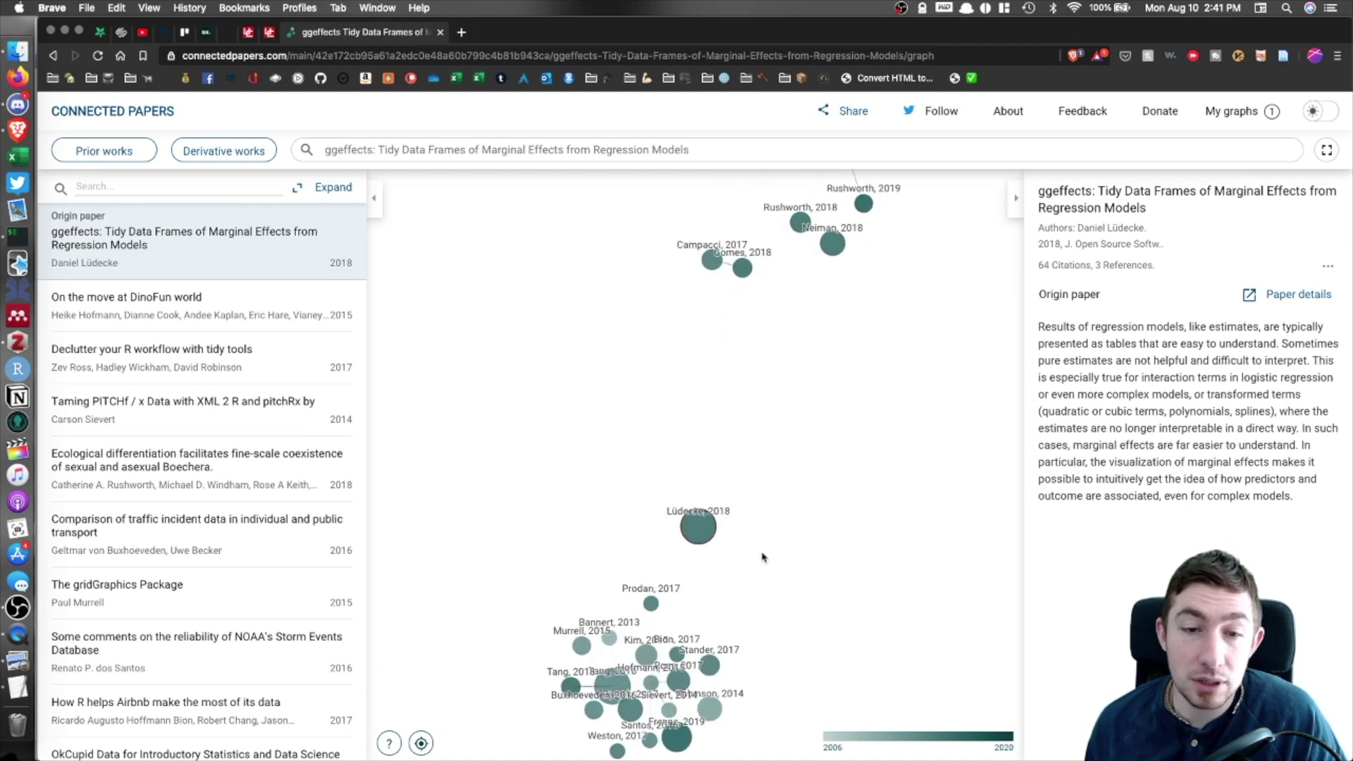
pyautogui.moveTo(741, 578); pyautogui.dragTo(768, 417)
pyautogui.scroll(5, 704, 522)
pyautogui.moveTo(710, 483); pyautogui.dragTo(714, 544)
pyautogui.moveTo(843, 426); pyautogui.dragTo(850, 269)
pyautogui.scroll(1, 803, 316)
pyautogui.moveTo(805, 317); pyautogui.dragTo(792, 466)
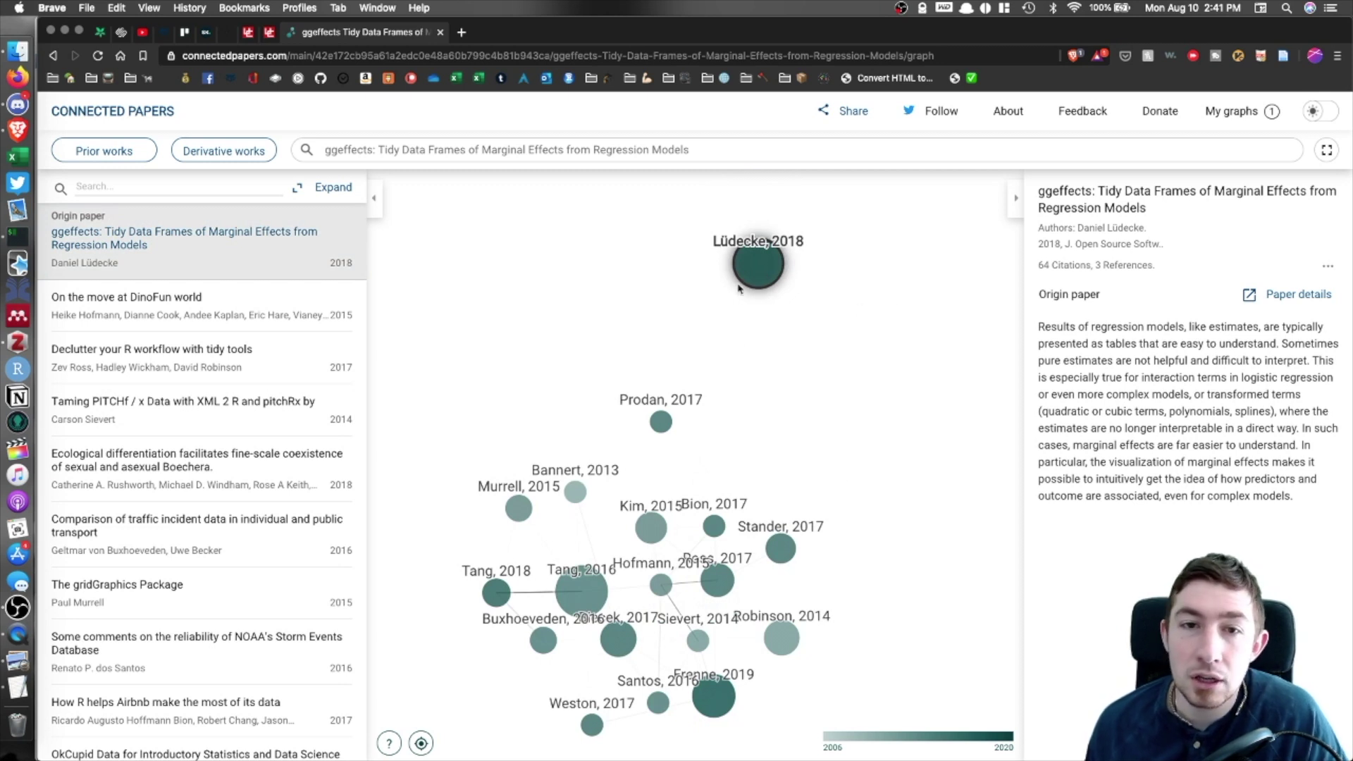
# View the summaries of the chemotherapy cannulation paper, the origin paper, On the move at DinoFun world, and Declutter your R workflow with tidy tools.
pyautogui.click(660, 423)
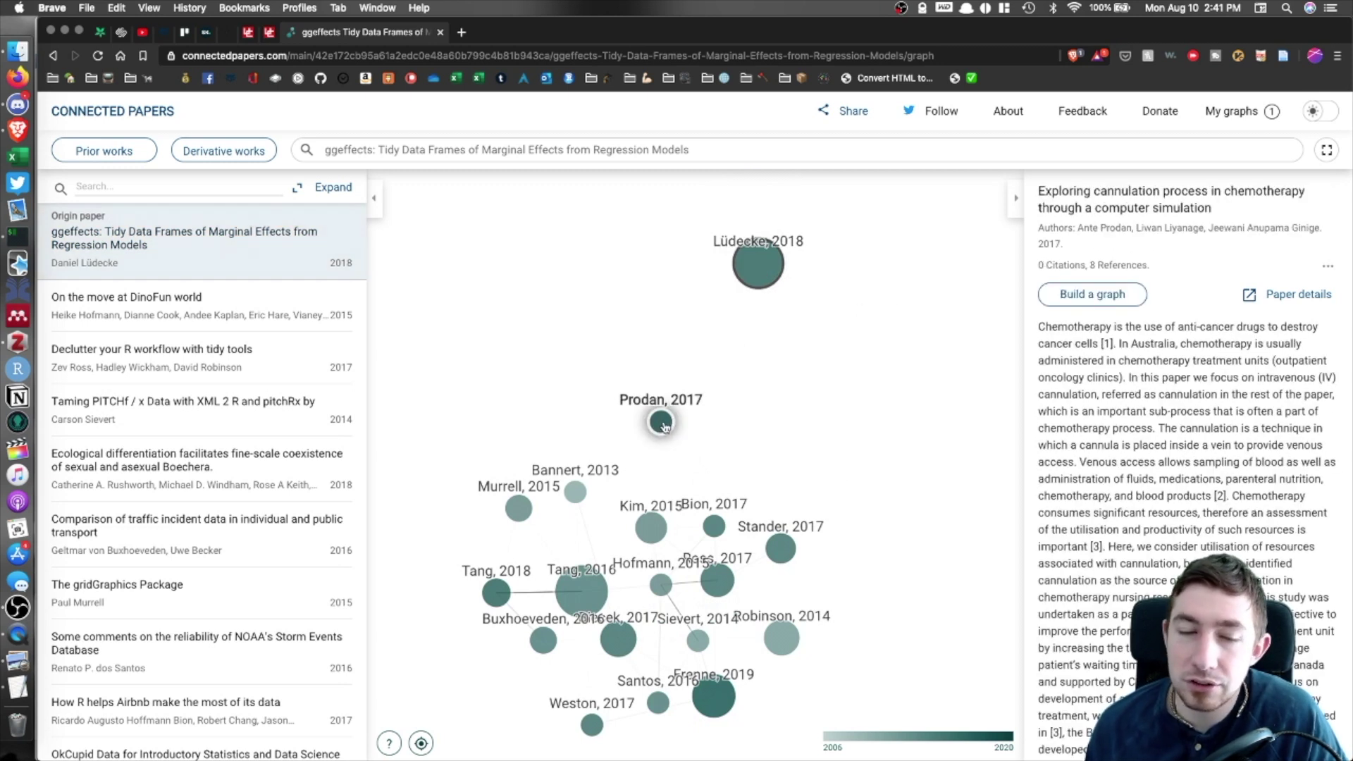
pyautogui.click(752, 272)
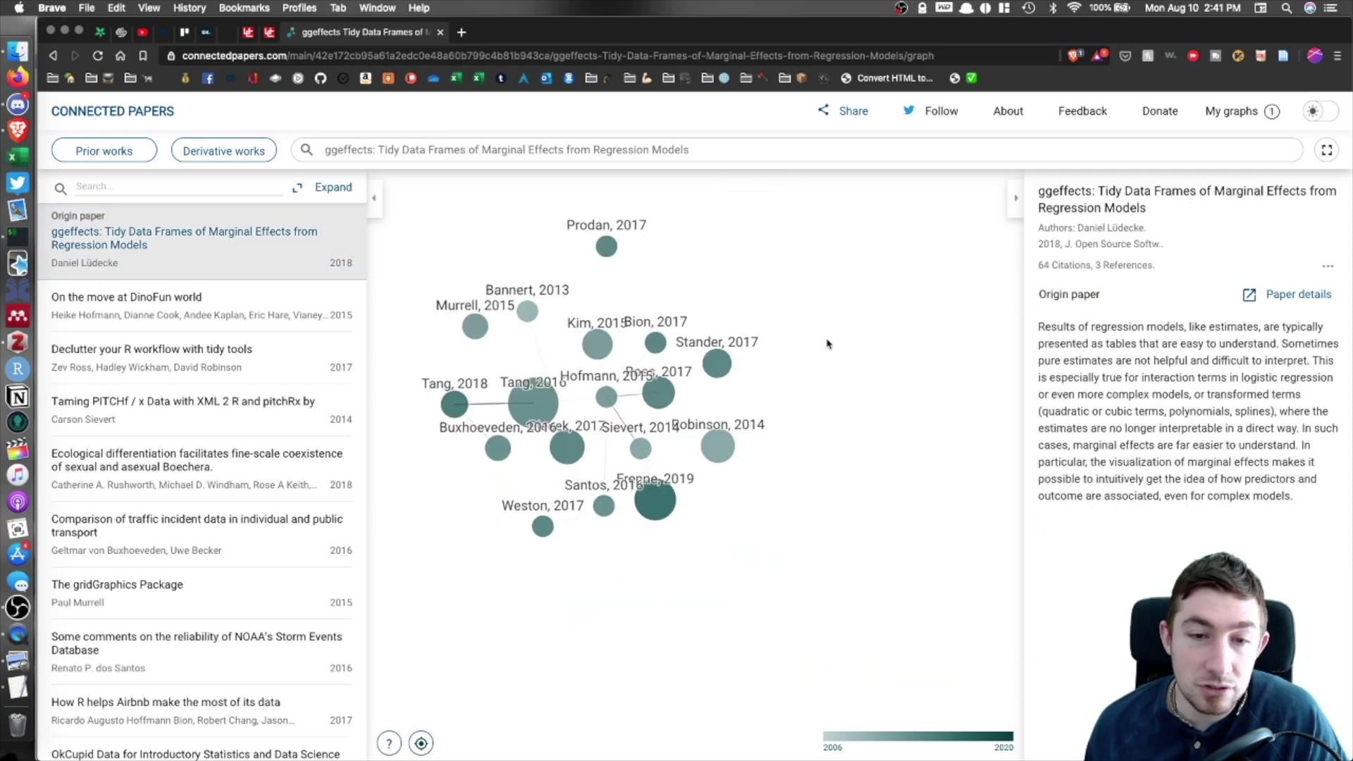
pyautogui.click(266, 316)
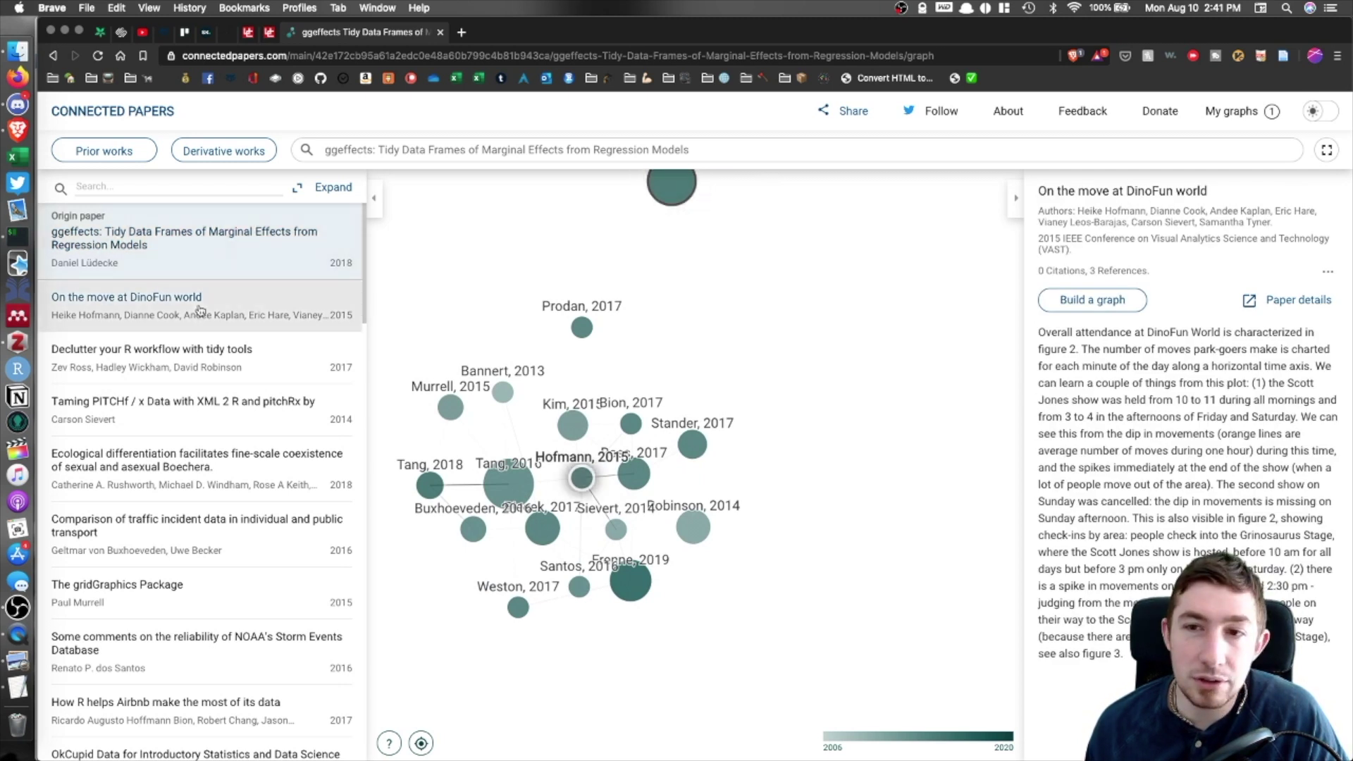
pyautogui.click(237, 368)
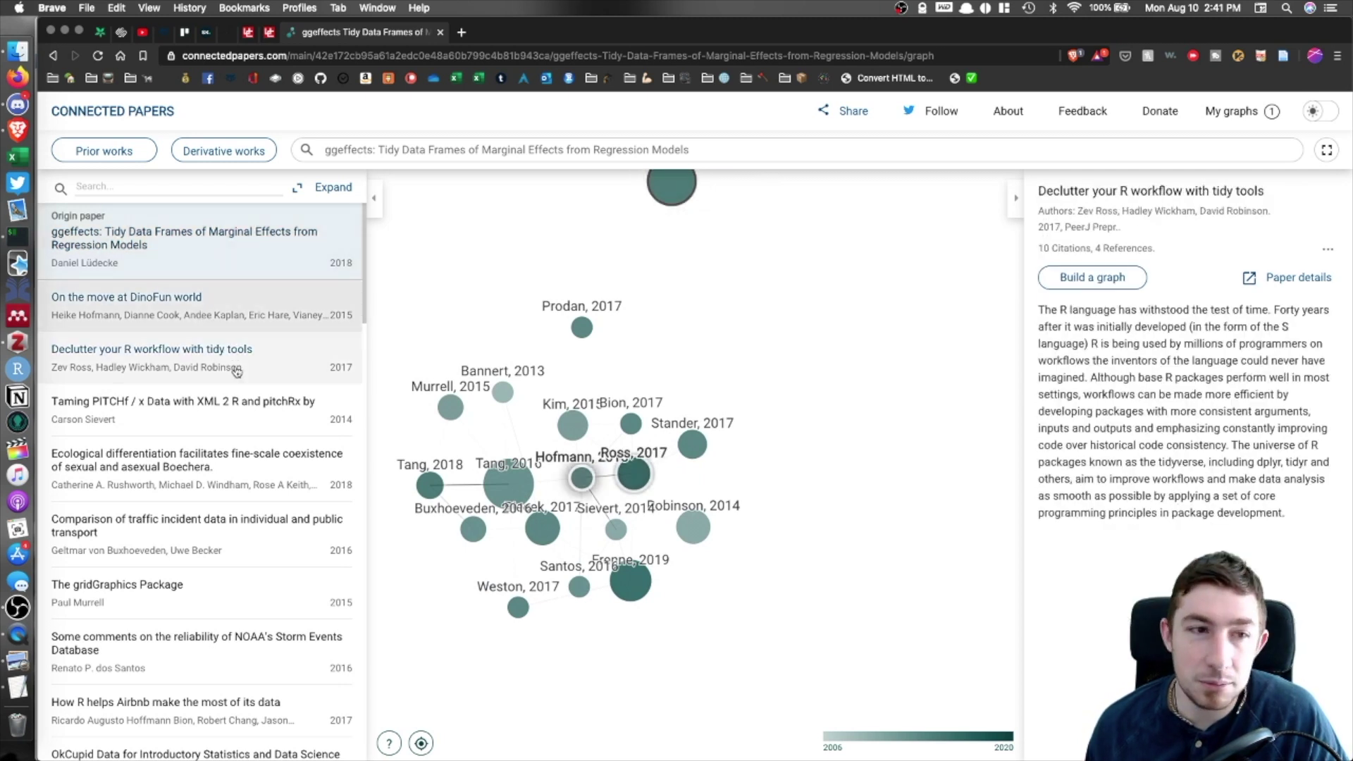
# Open the Semantic Scholar details of Declutter your R workflow with tidy tools, look through the page and close it.
pyautogui.click(1248, 279)
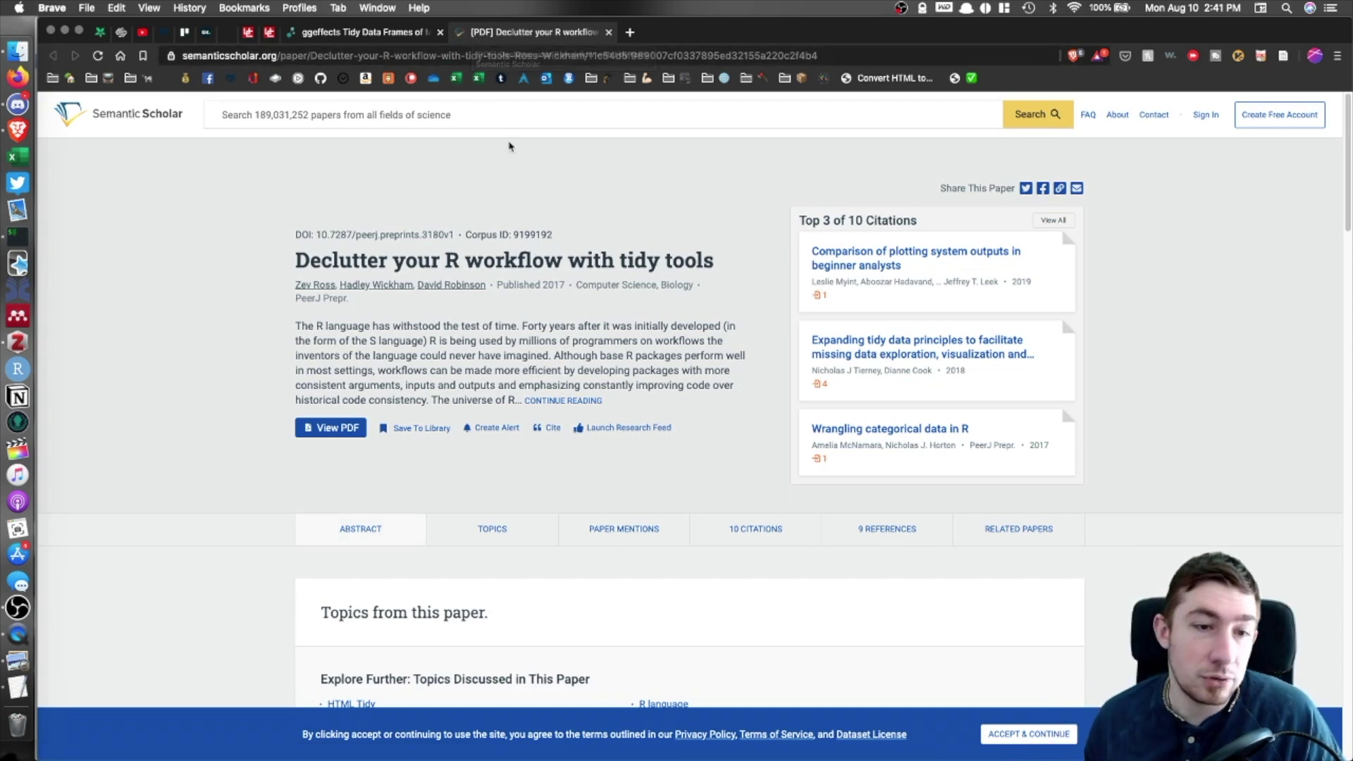
pyautogui.scroll(-15, 546, 205)
pyautogui.scroll(12, 573, 258)
pyautogui.scroll(3, 573, 258)
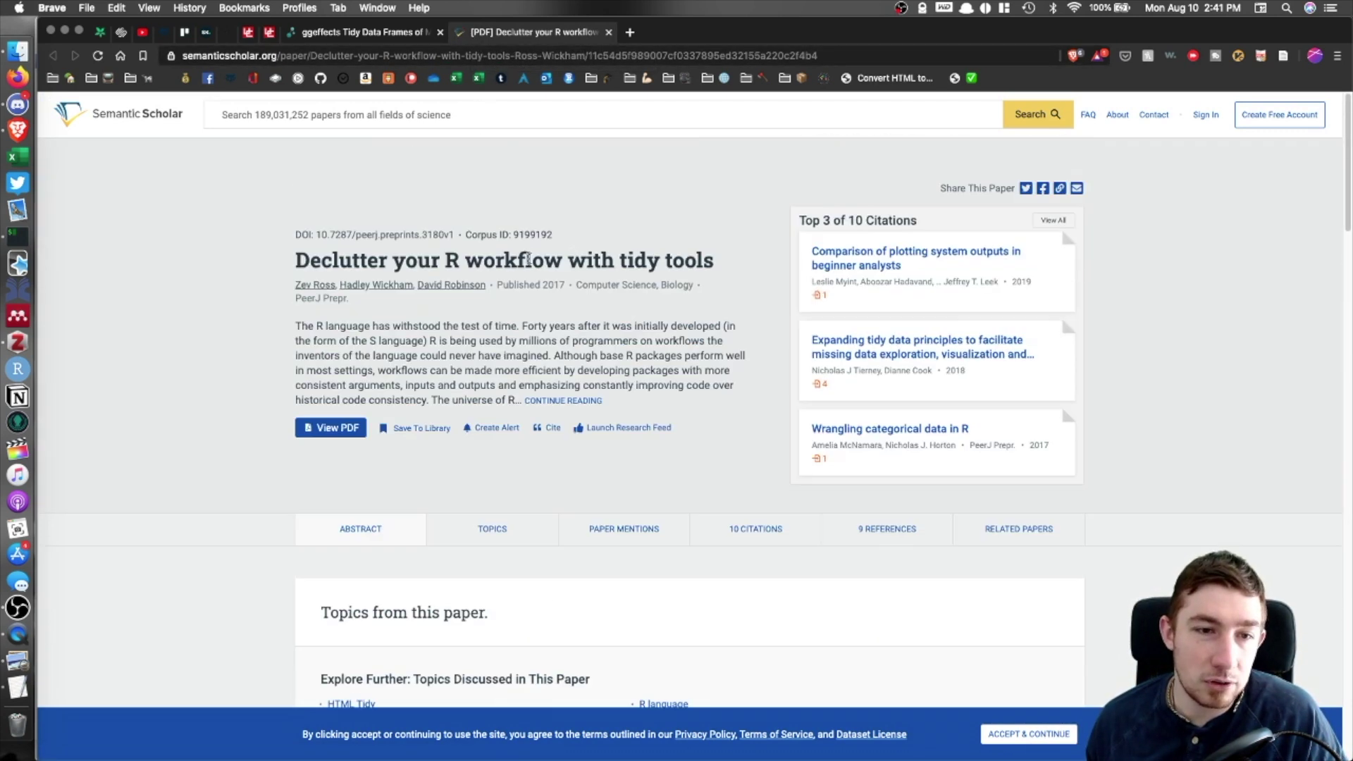
pyautogui.middleClick(567, 32)
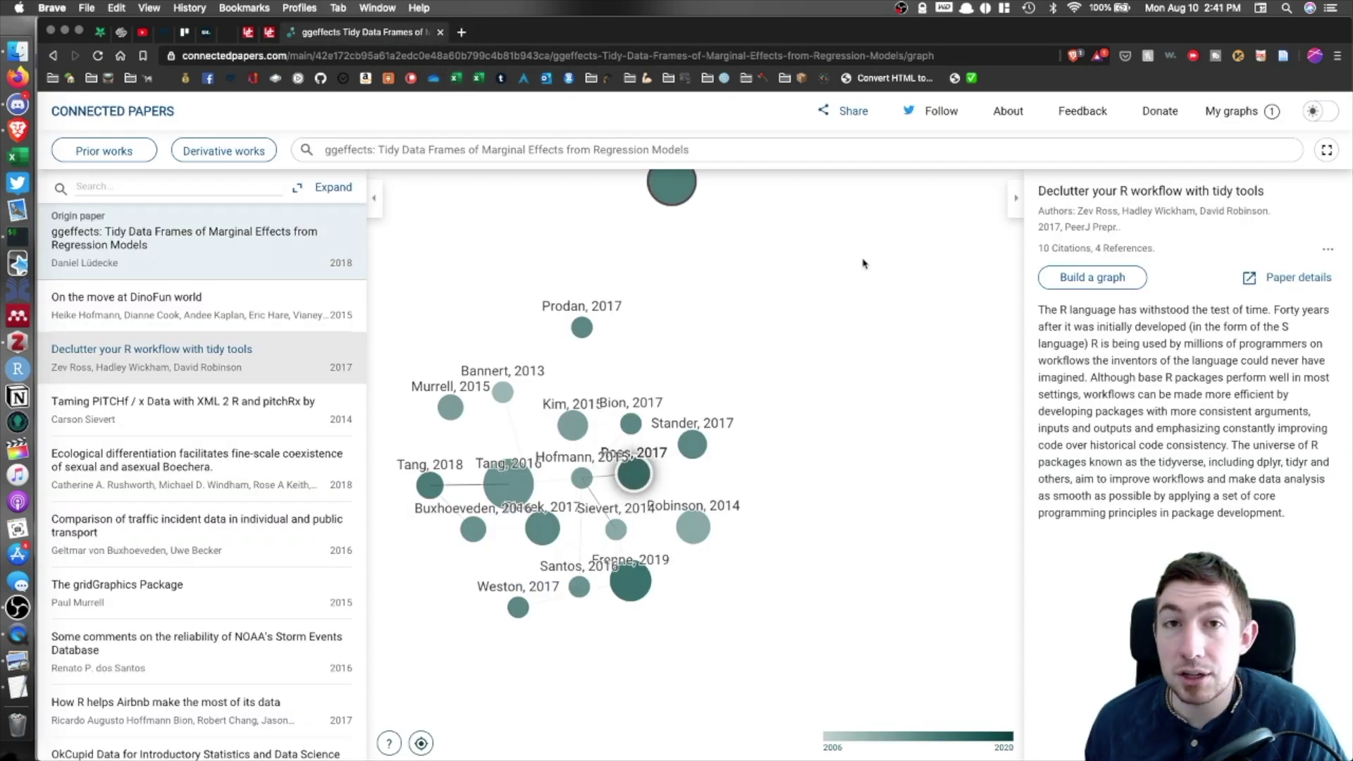
# Examine the origin paper's position between the clusters and the links within the densely connected upper cluster of the graph.
pyautogui.moveTo(857, 311); pyautogui.dragTo(909, 356)
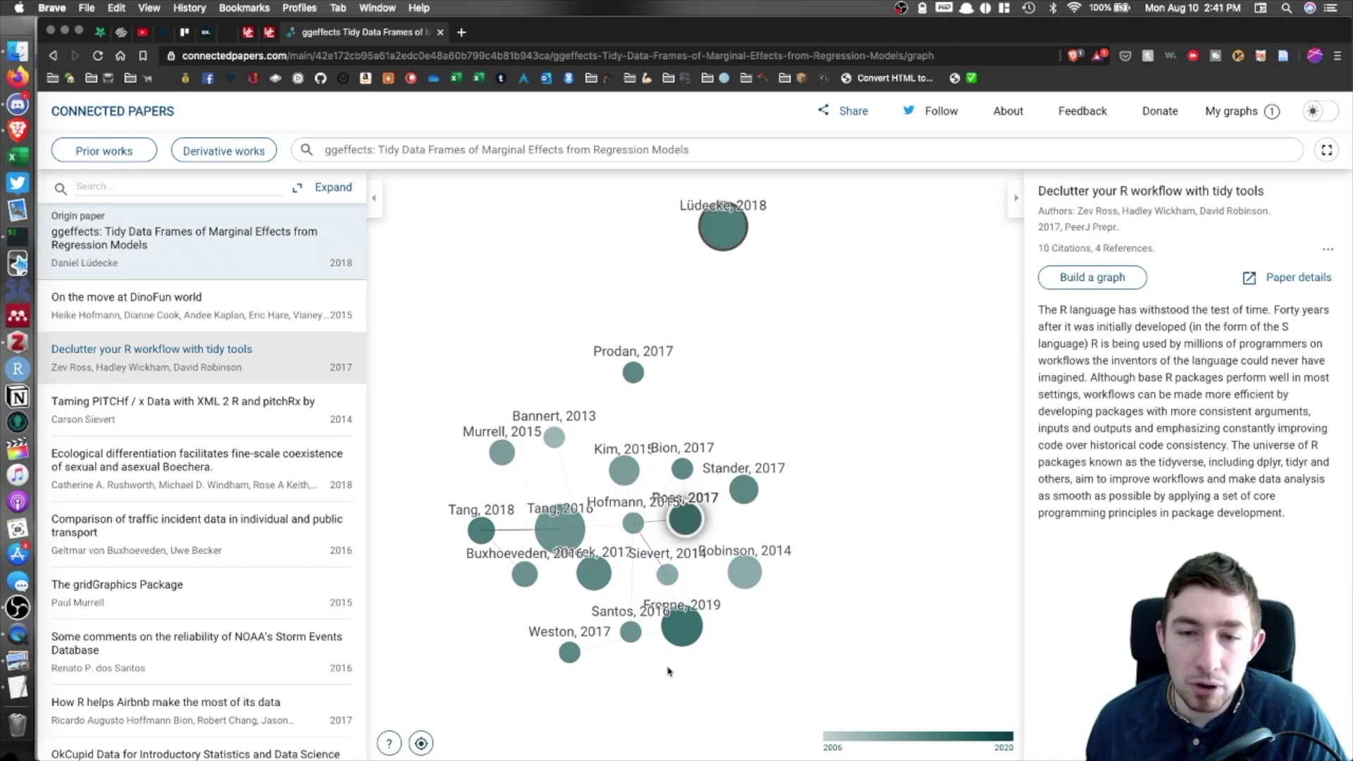
pyautogui.moveTo(850, 376); pyautogui.dragTo(942, 515)
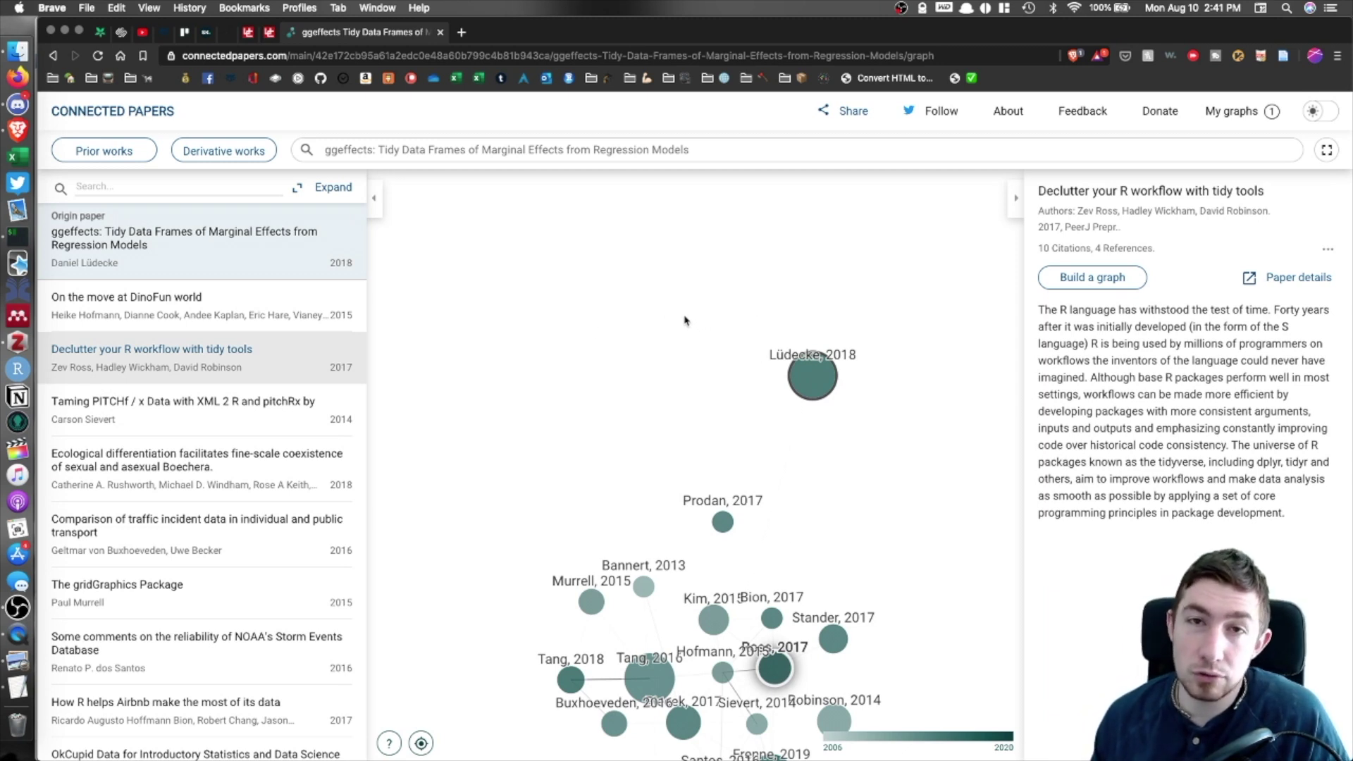
pyautogui.moveTo(684, 312); pyautogui.dragTo(604, 592)
pyautogui.moveTo(678, 417); pyautogui.dragTo(664, 659)
pyautogui.moveTo(873, 475); pyautogui.dragTo(834, 646)
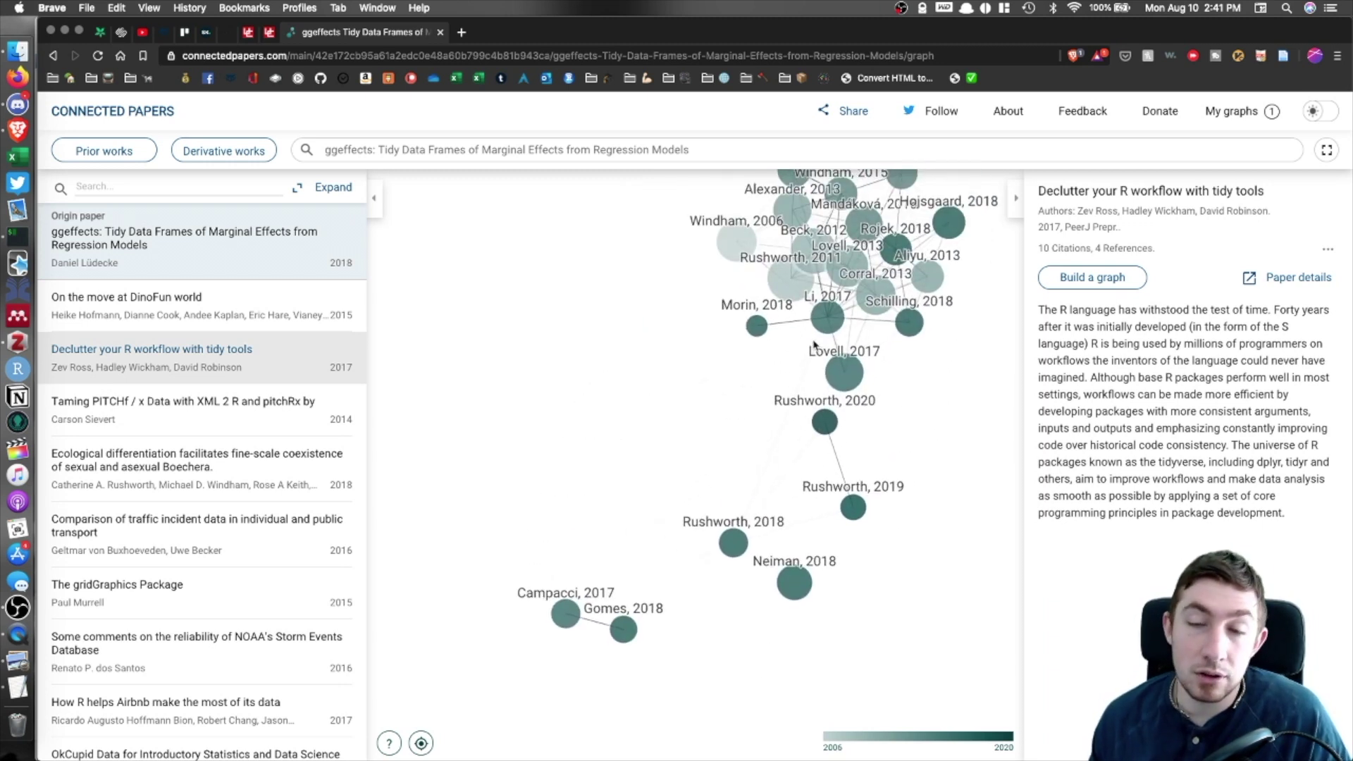
pyautogui.moveTo(816, 318); pyautogui.dragTo(766, 454)
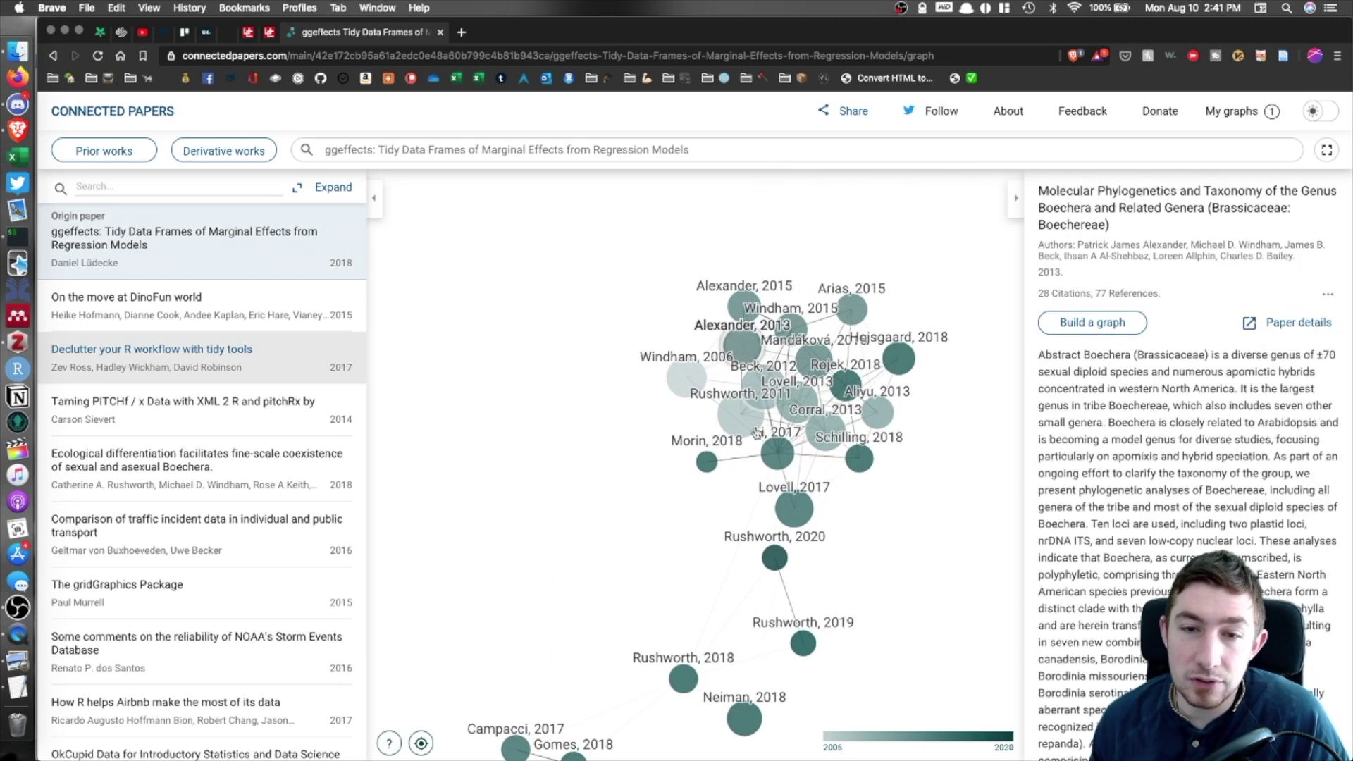
pyautogui.scroll(5, 827, 395)
pyautogui.moveTo(778, 508); pyautogui.dragTo(599, 621)
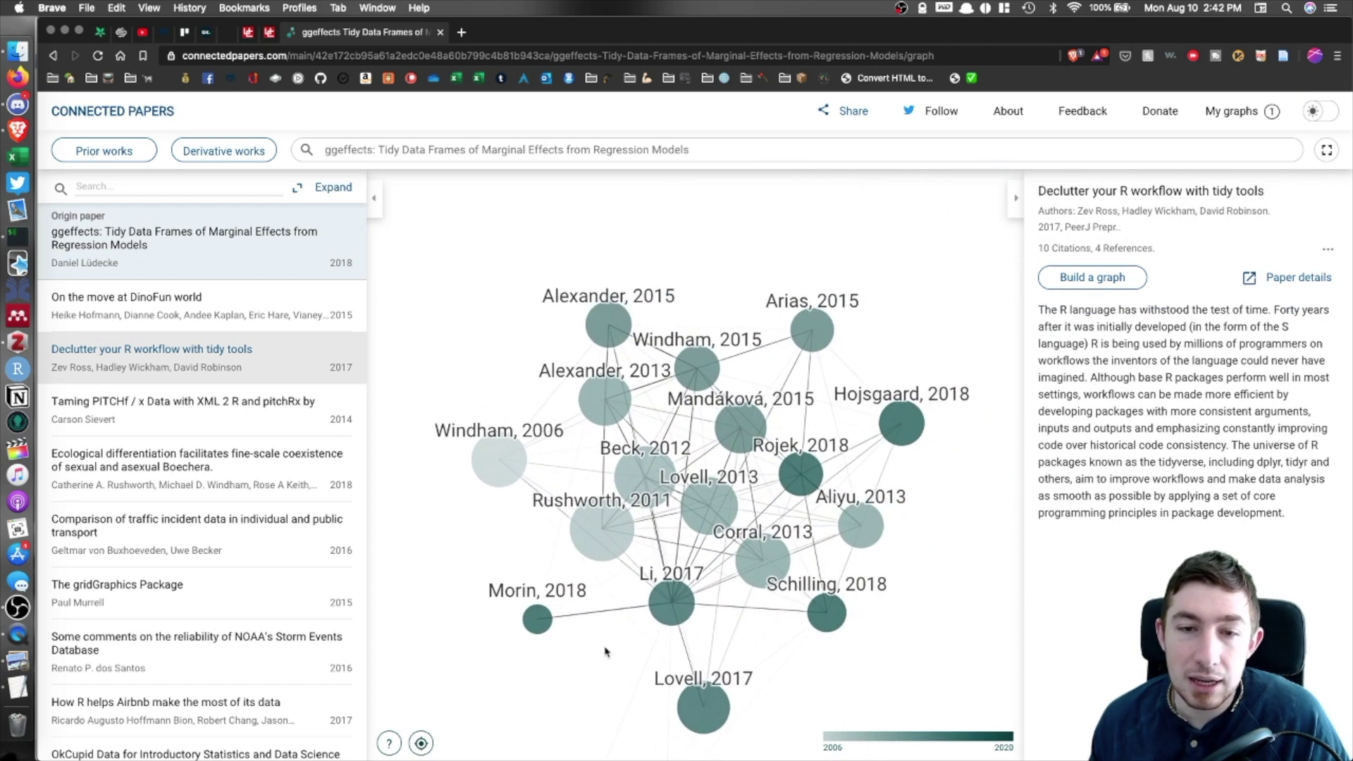